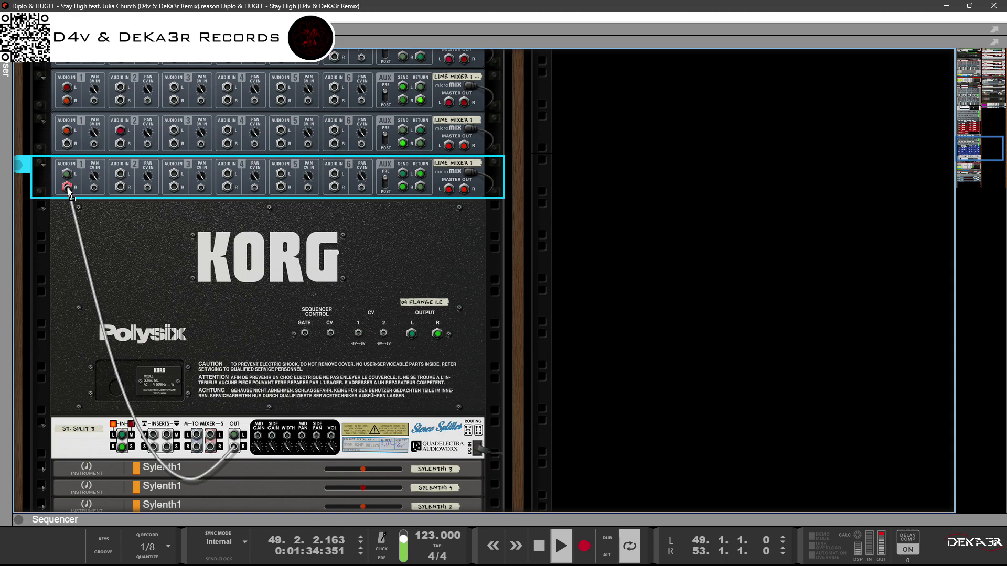
# Step: Connect the right output of ST SPLIT 3 to the channel 1 right input of the line mixer above the Polysix
pyautogui.moveTo(67, 188); pyautogui.dragTo(122, 215)
pyautogui.press('Tab')
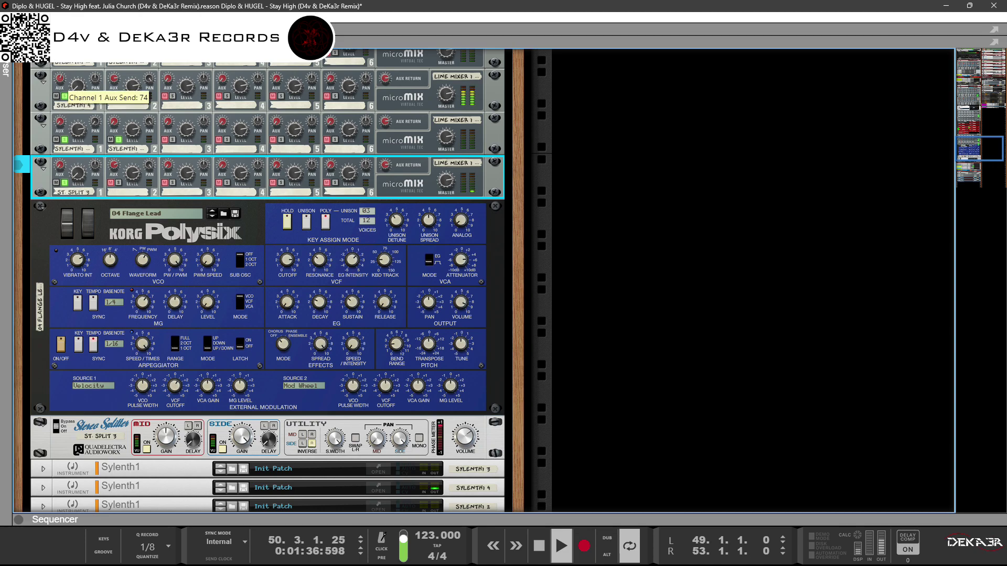
pyautogui.rightClick(16, 62)
pyautogui.press('Escape')
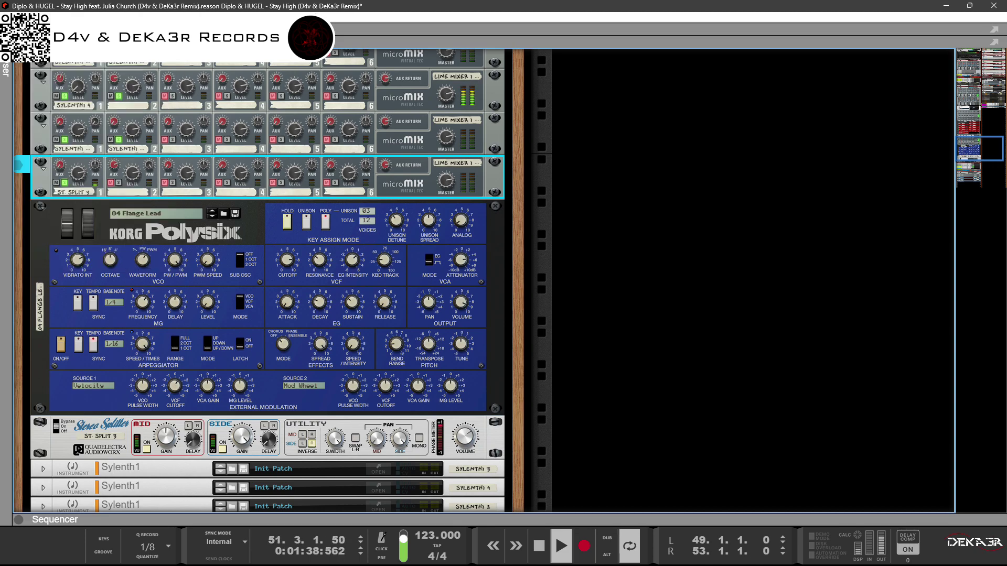
pyautogui.rightClick(17, 62)
pyautogui.press('Escape')
pyautogui.rightClick(16, 62)
pyautogui.press('Escape')
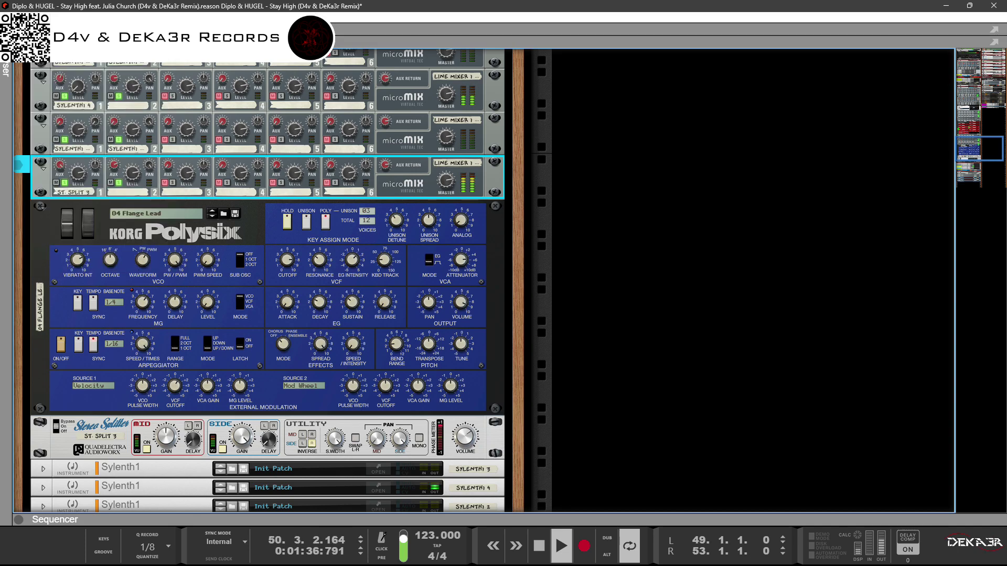
pyautogui.click(119, 183)
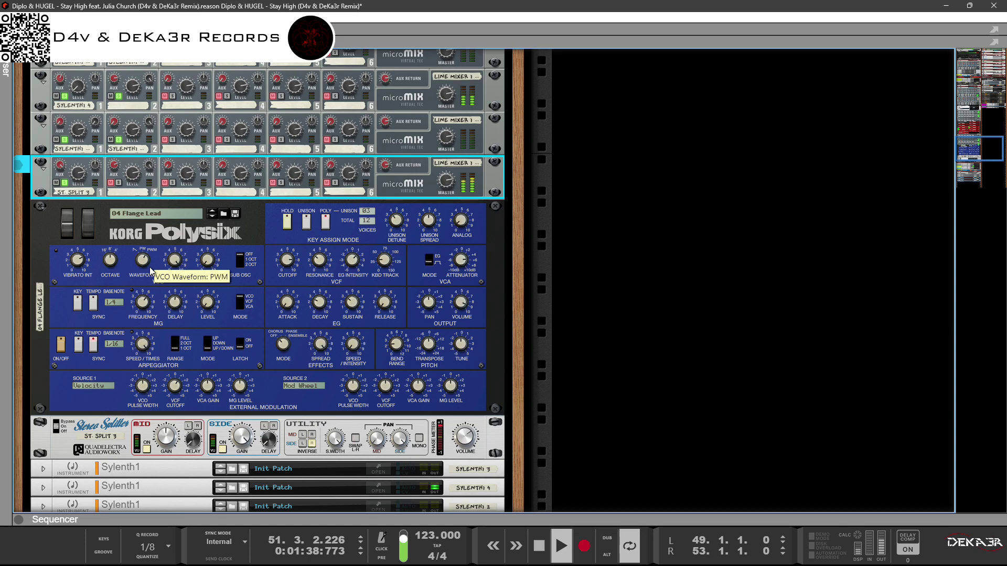
# Step: Try disconnecting the Polysix's left and right audio outputs at the back of the rack
pyautogui.press('Tab')
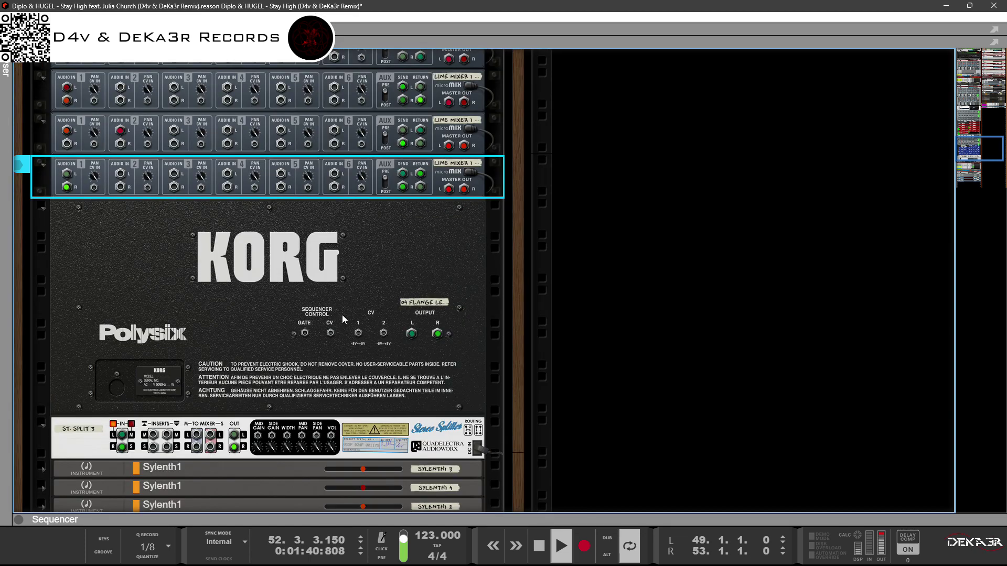
pyautogui.moveTo(410, 336)
pyautogui.mouseDown()
pyautogui.moveTo(404, 310)
pyautogui.moveTo(413, 323)
pyautogui.mouseUp()
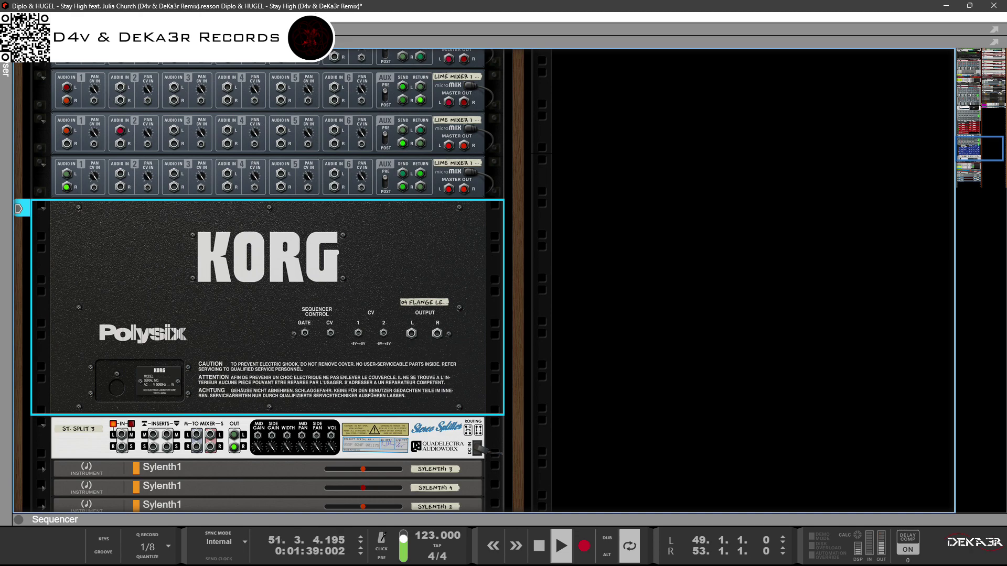
pyautogui.rightClick(16, 62)
pyautogui.press('Escape')
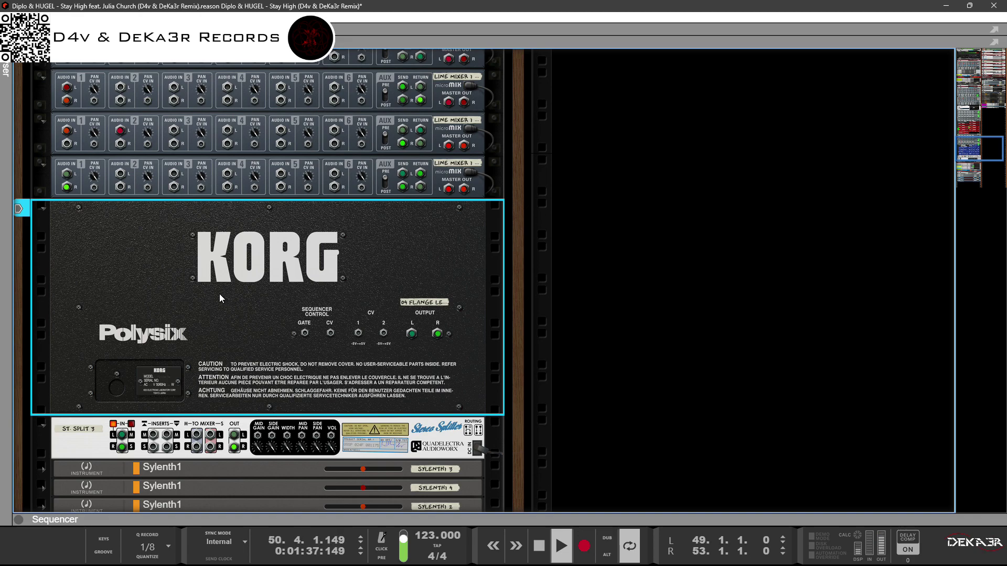
pyautogui.press('Tab')
# Step: Turn off solo on channels 1 and 2 of the third line mixer below the UAD DreamVerb and mute both channels
pyautogui.scroll(5, 221, 297)
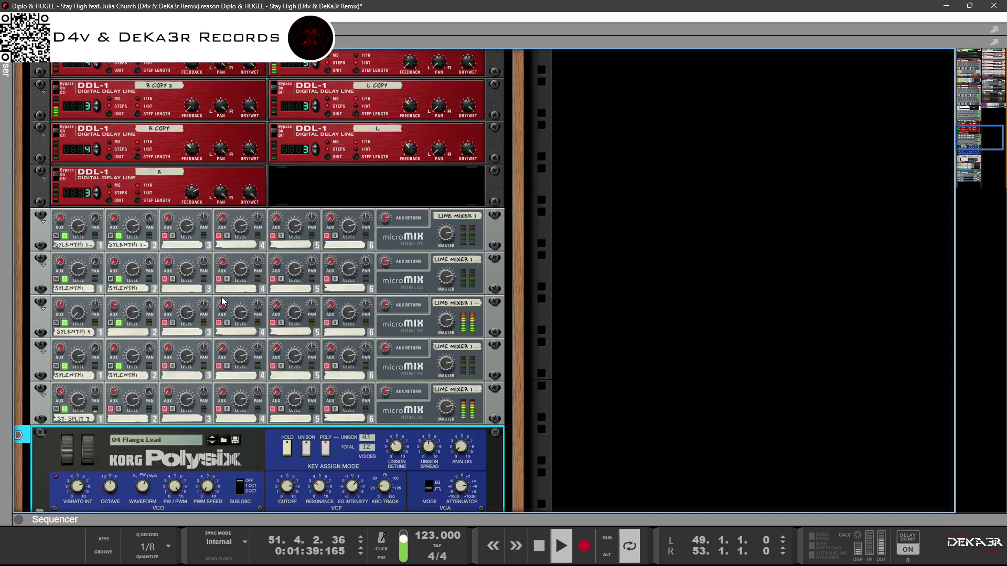
pyautogui.scroll(8, 221, 302)
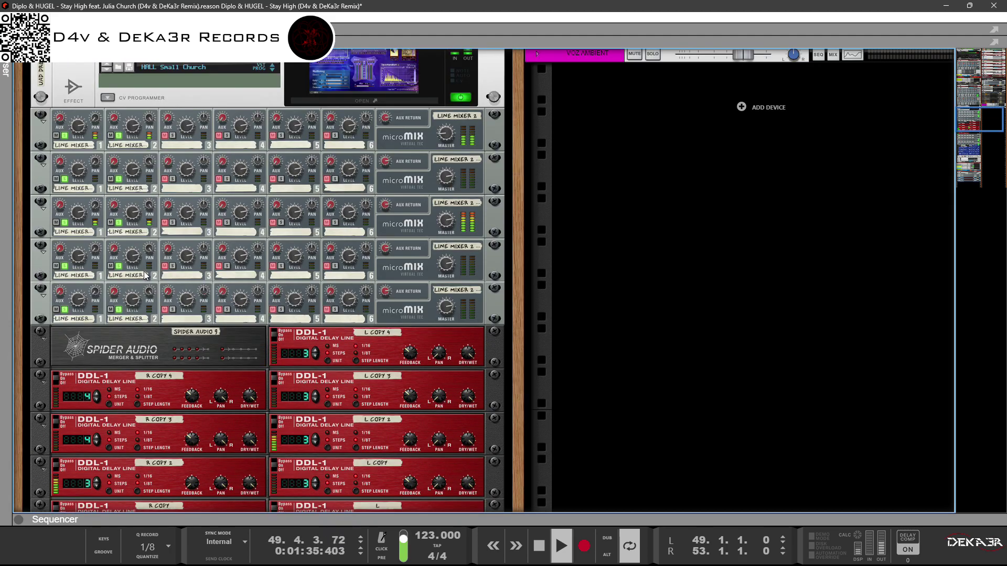
pyautogui.scroll(-6, 141, 264)
pyautogui.scroll(5, 142, 263)
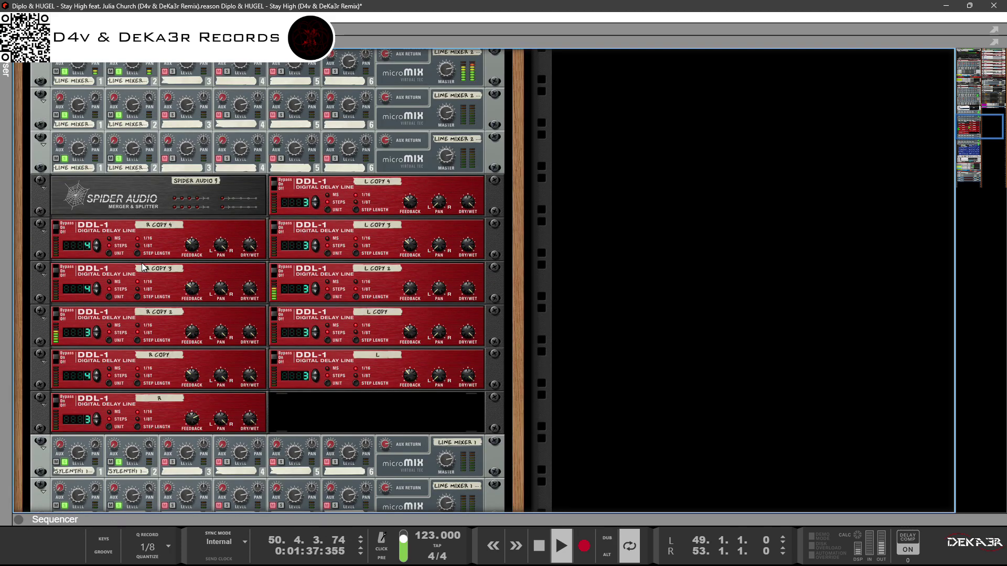
pyautogui.scroll(-7, 142, 263)
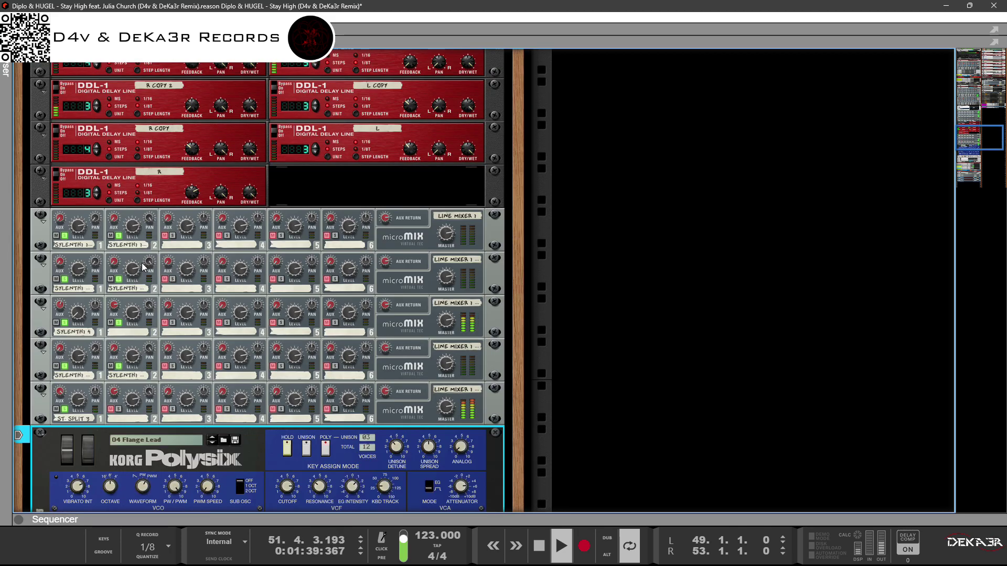
pyautogui.scroll(8, 164, 370)
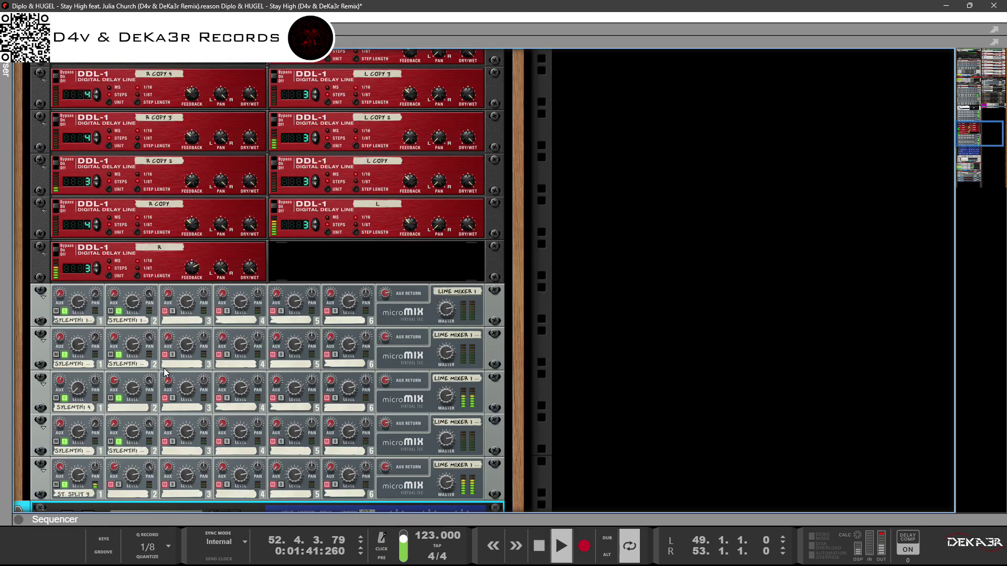
pyautogui.scroll(3, 164, 368)
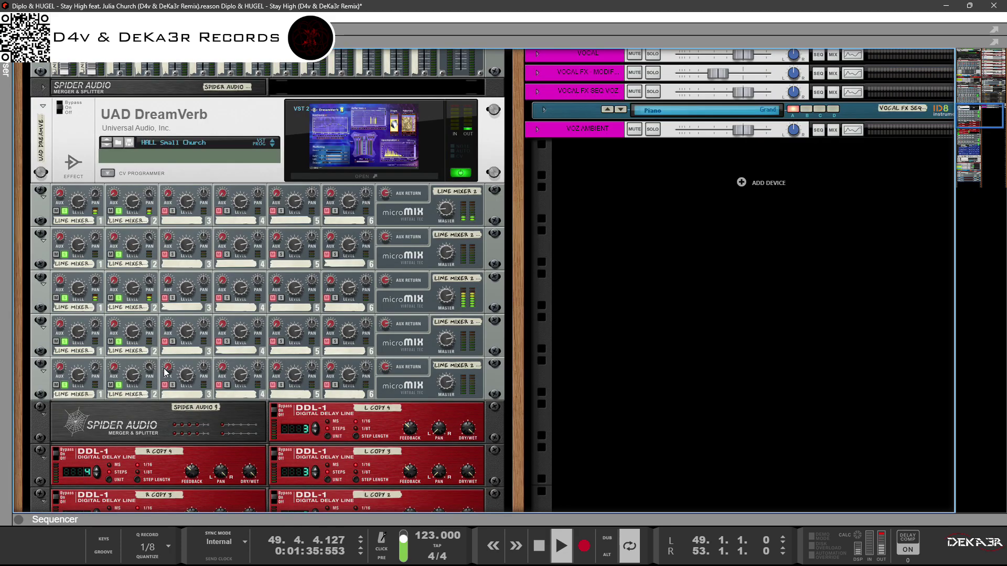
pyautogui.click(65, 298)
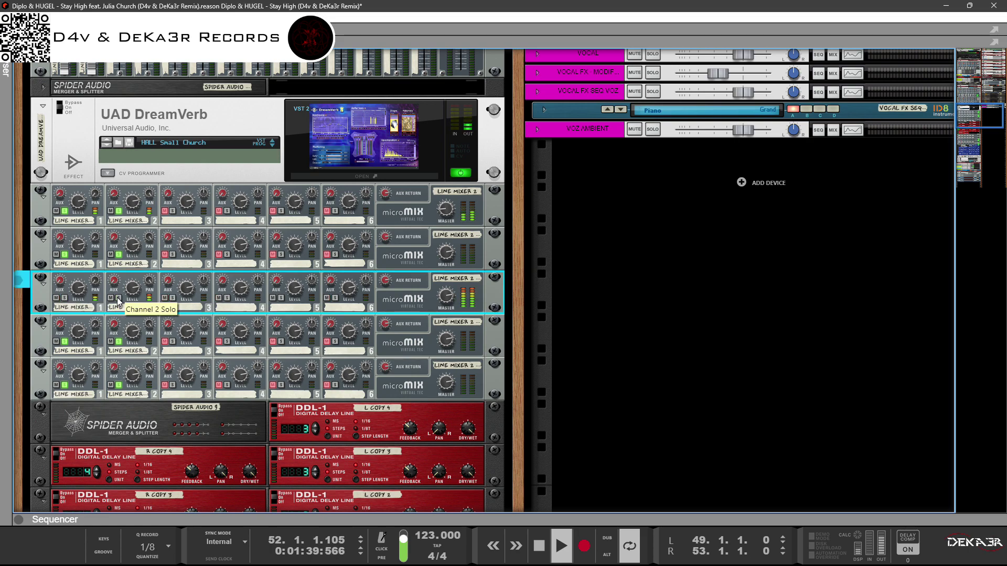
pyautogui.click(118, 298)
pyautogui.click(110, 298)
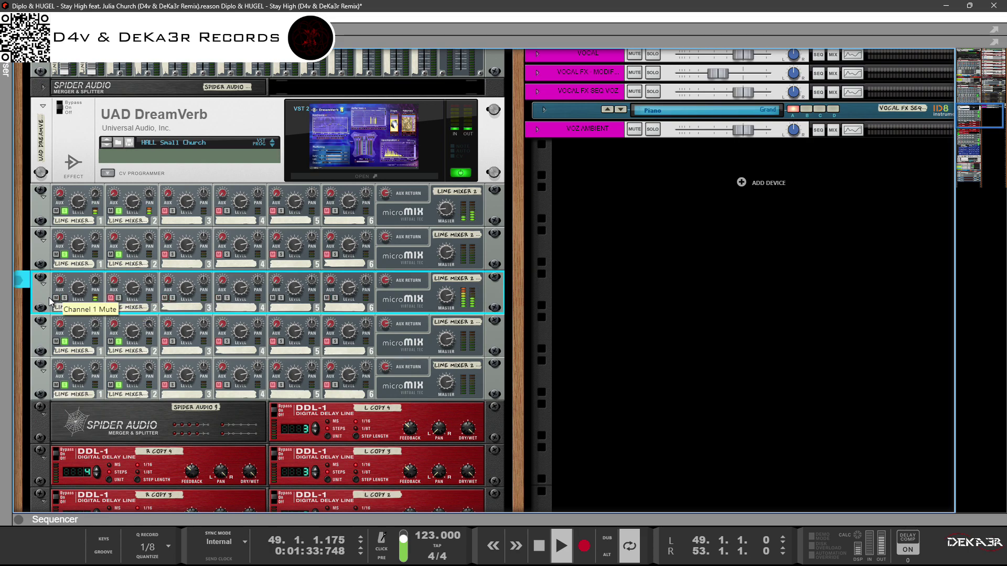
pyautogui.click(56, 298)
# Step: Fold the Korg Polysix and the ST SPLIT 3 Stereo Splitter in the rack
pyautogui.scroll(-10, 131, 325)
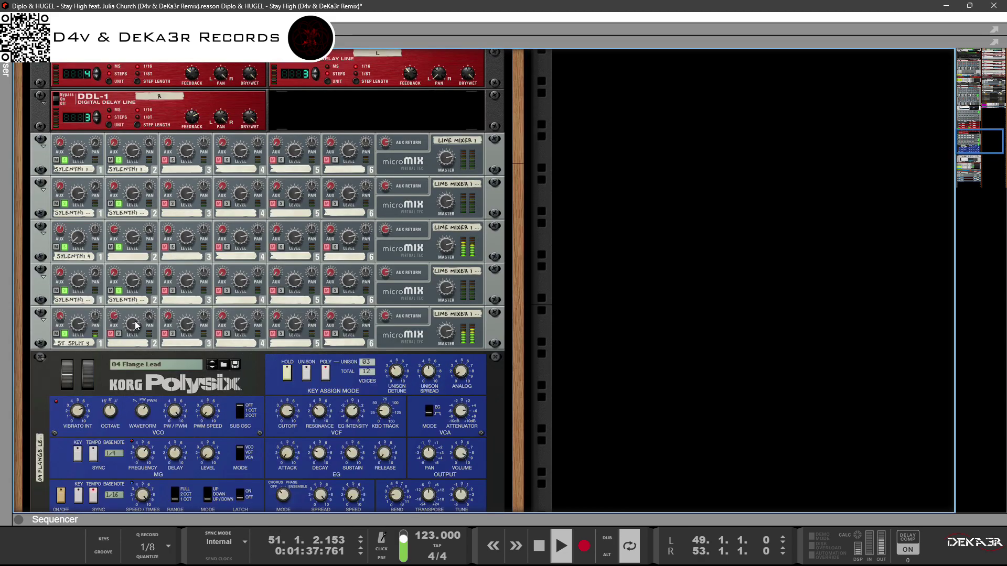
pyautogui.scroll(-3, 136, 325)
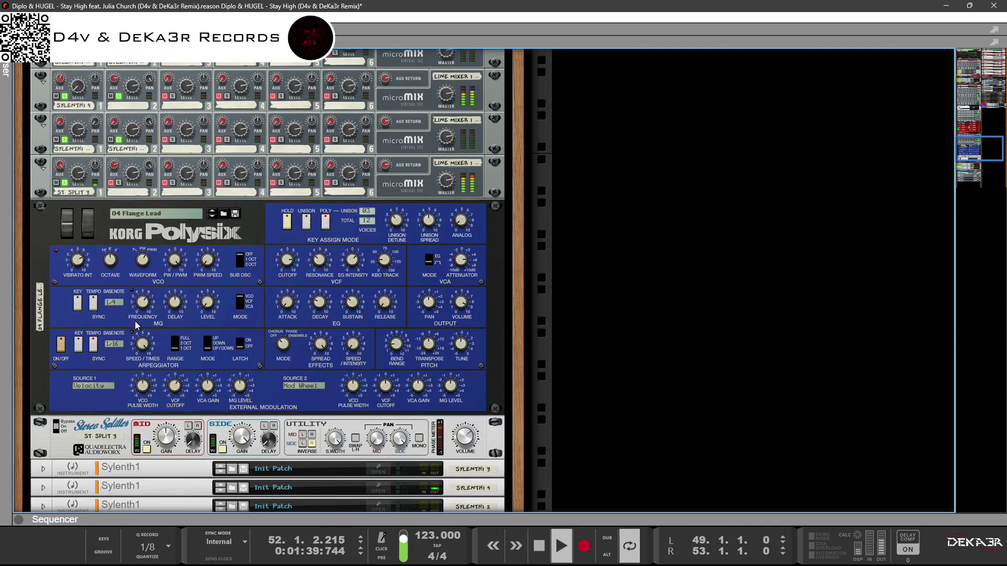
pyautogui.click(41, 207)
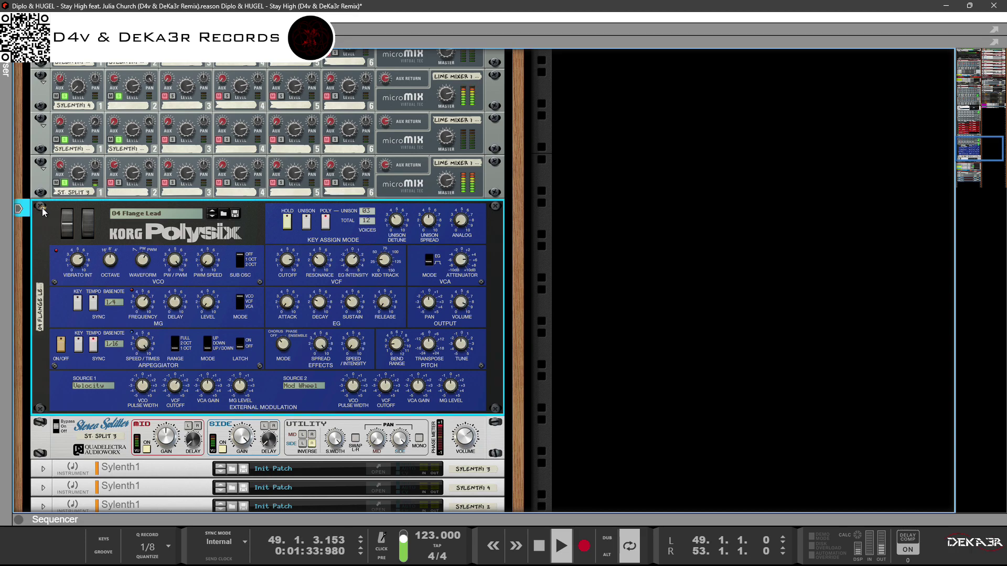
pyautogui.click(42, 221)
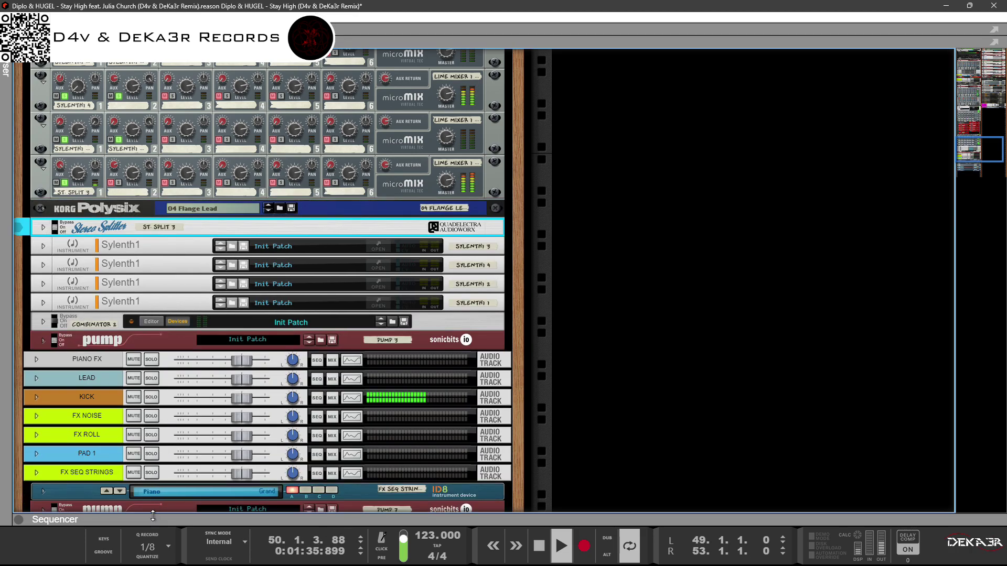
# Step: Show the sequencer and make Sylenth1 4 the active track after checking playback without its solo
pyautogui.press('F7')
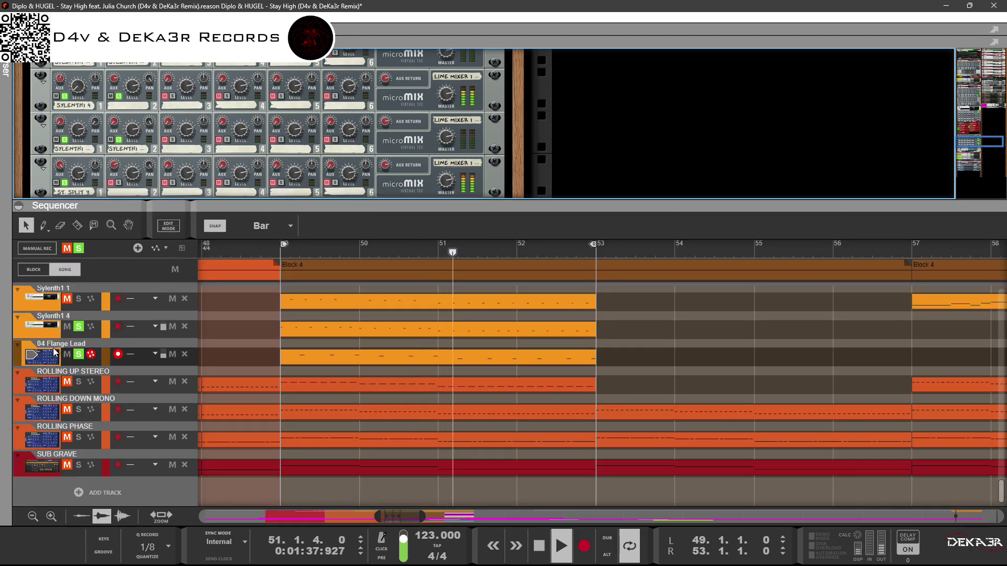
pyautogui.scroll(3, 160, 383)
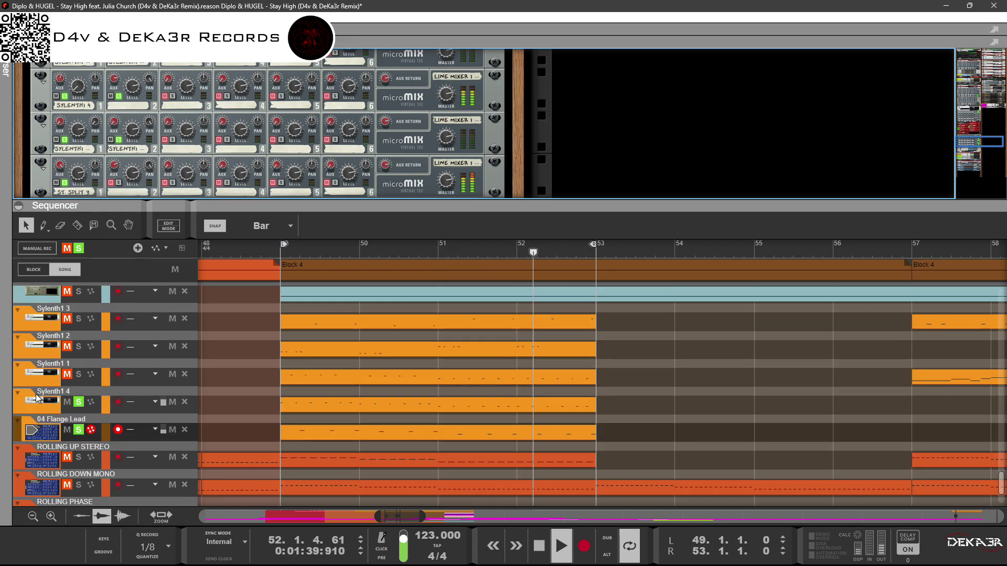
pyautogui.click(79, 402)
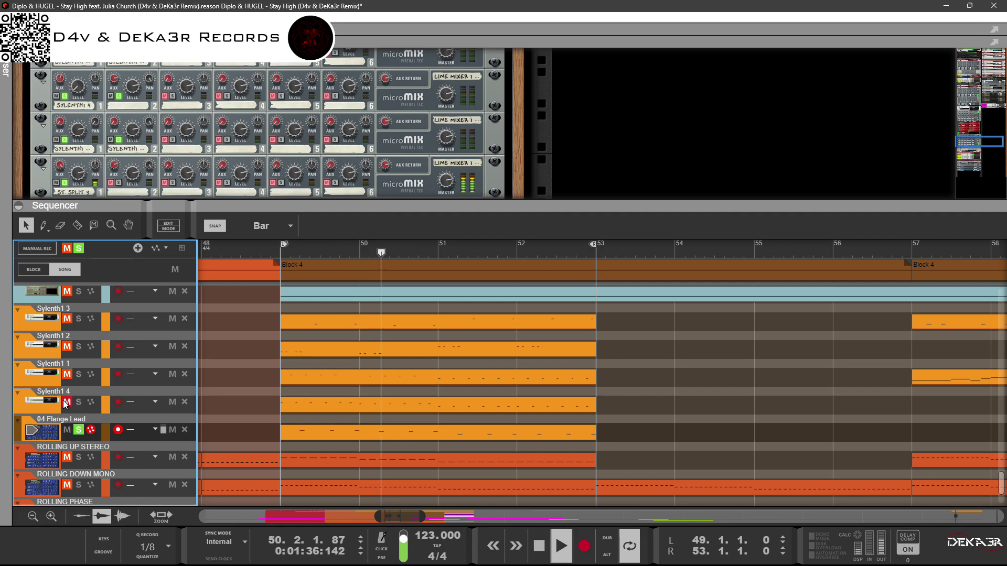
pyautogui.click(30, 408)
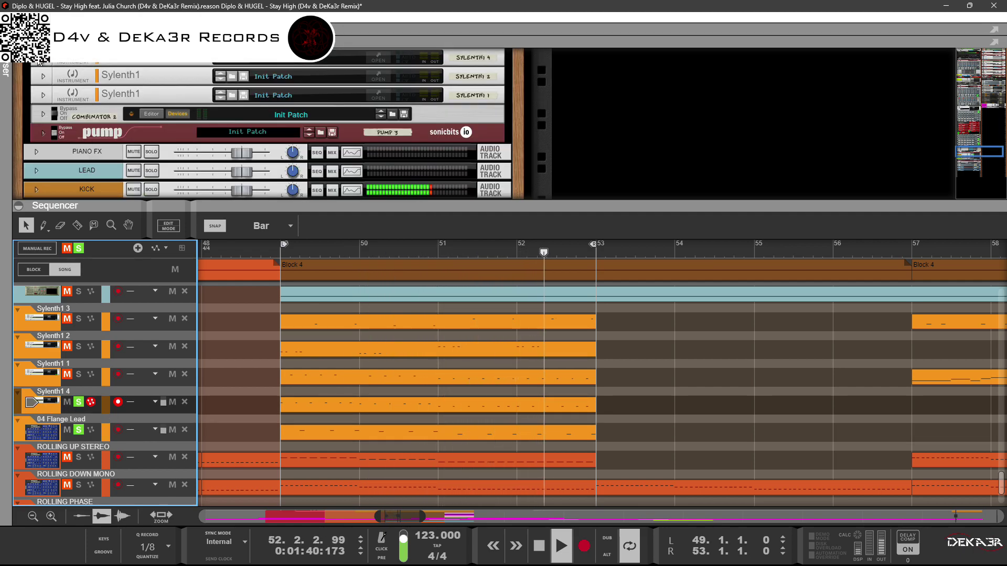
# Step: Unfold the Sylenth1 4 device, enlarge the rack area and examine the device's audio connections at the back
pyautogui.click(158, 166)
pyautogui.moveTo(158, 199); pyautogui.dragTo(260, 399)
pyautogui.scroll(3, 258, 280)
pyautogui.press('Tab')
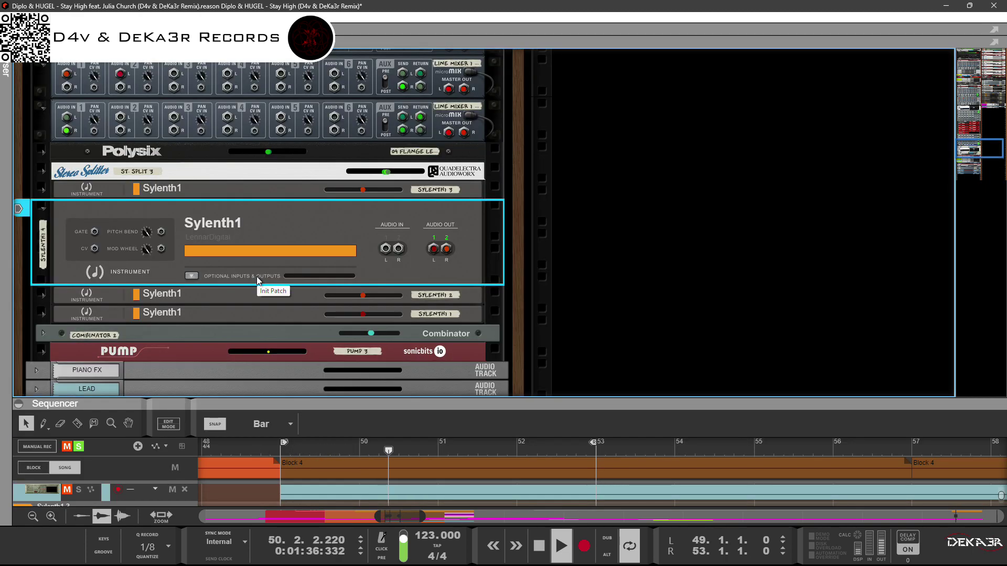
pyautogui.scroll(3, 461, 244)
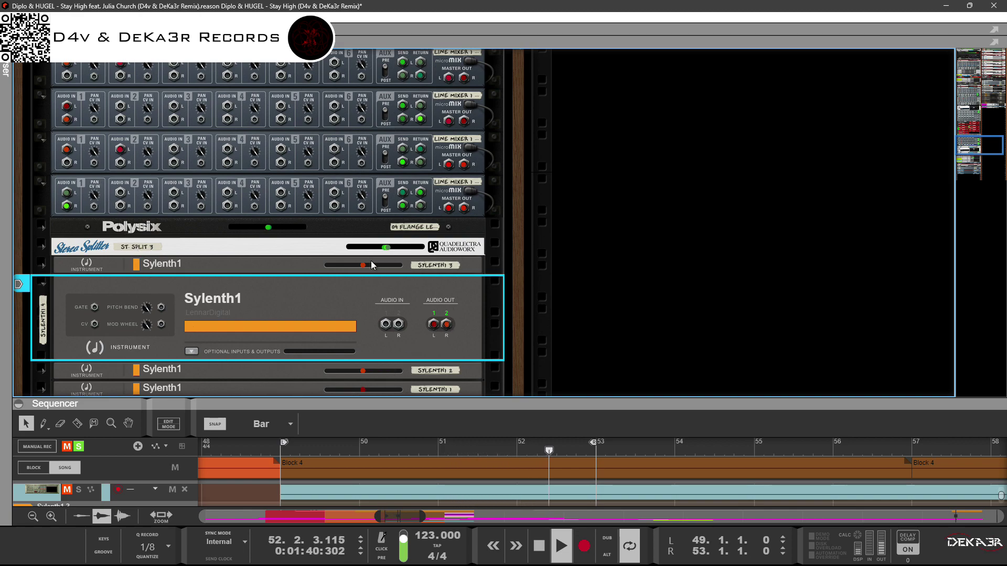
pyautogui.press('Tab')
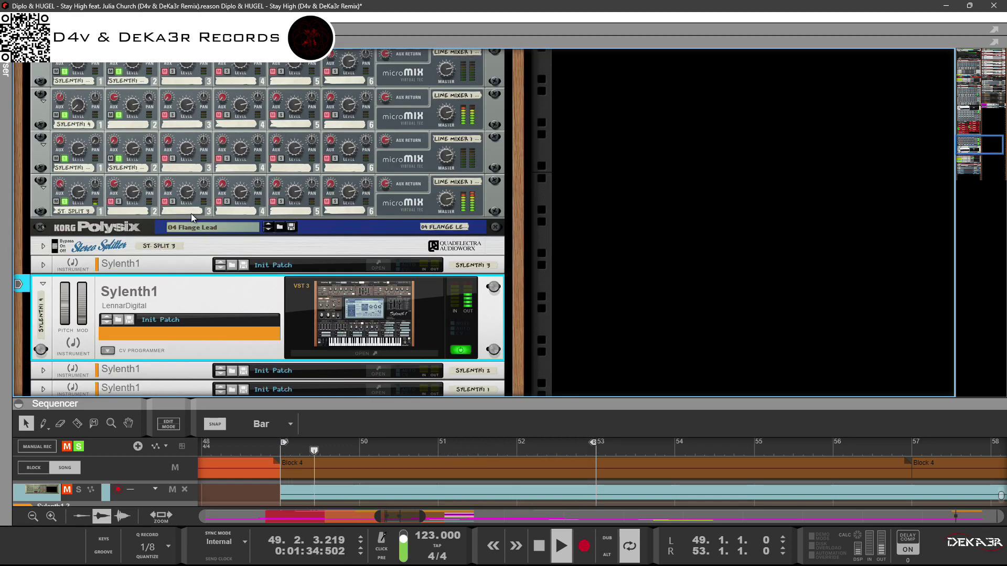
# Step: Enlarge the sequencer area and audition the Sylenth1 1 track by switching its solo on and off
pyautogui.click(101, 486)
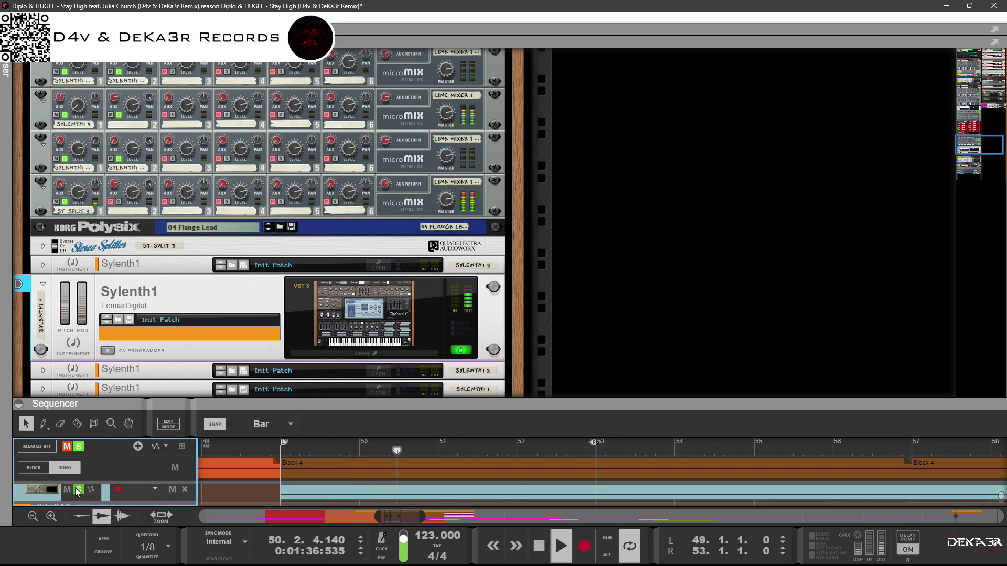
pyautogui.moveTo(122, 410); pyautogui.dragTo(122, 214)
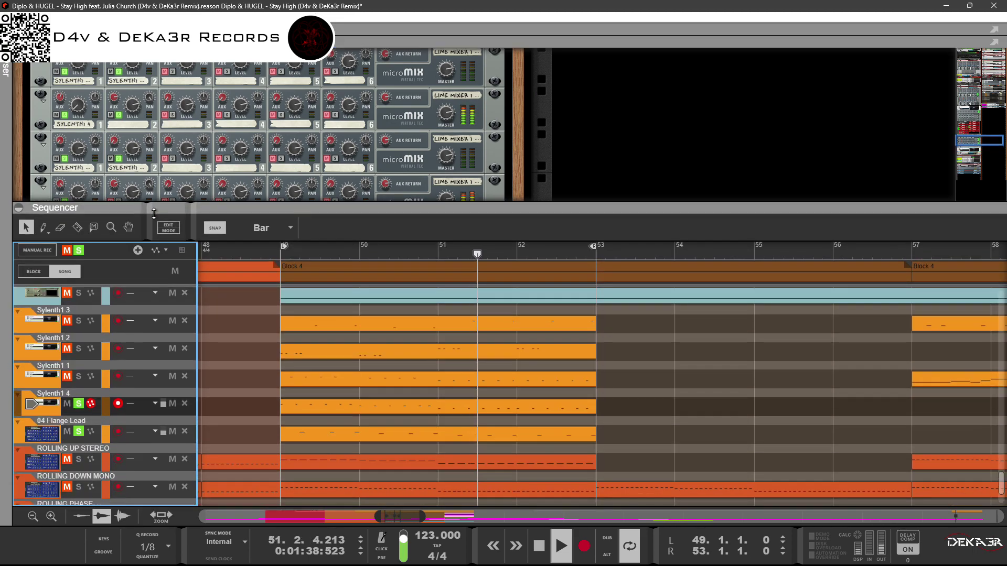
pyautogui.click(78, 376)
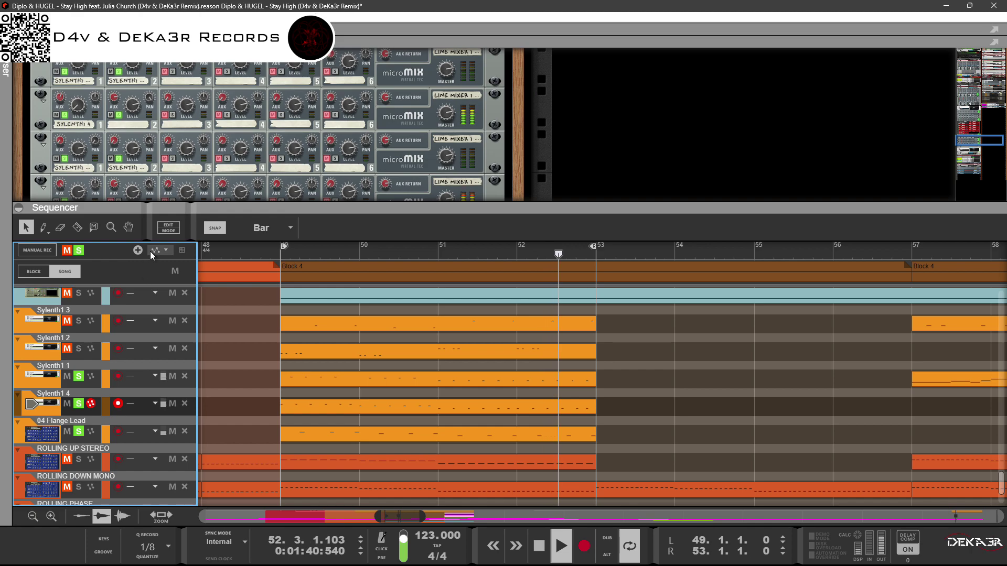
pyautogui.click(20, 378)
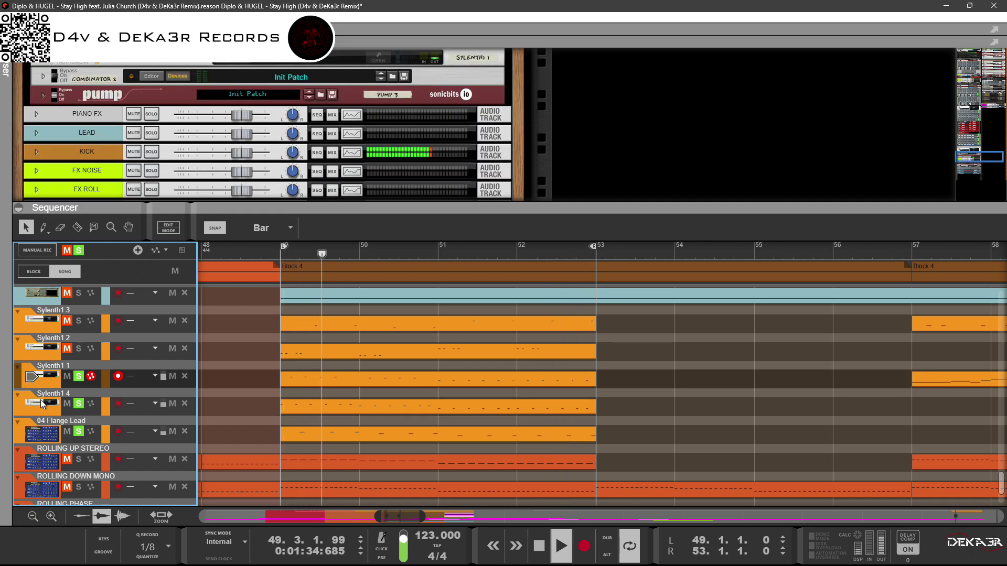
pyautogui.click(77, 379)
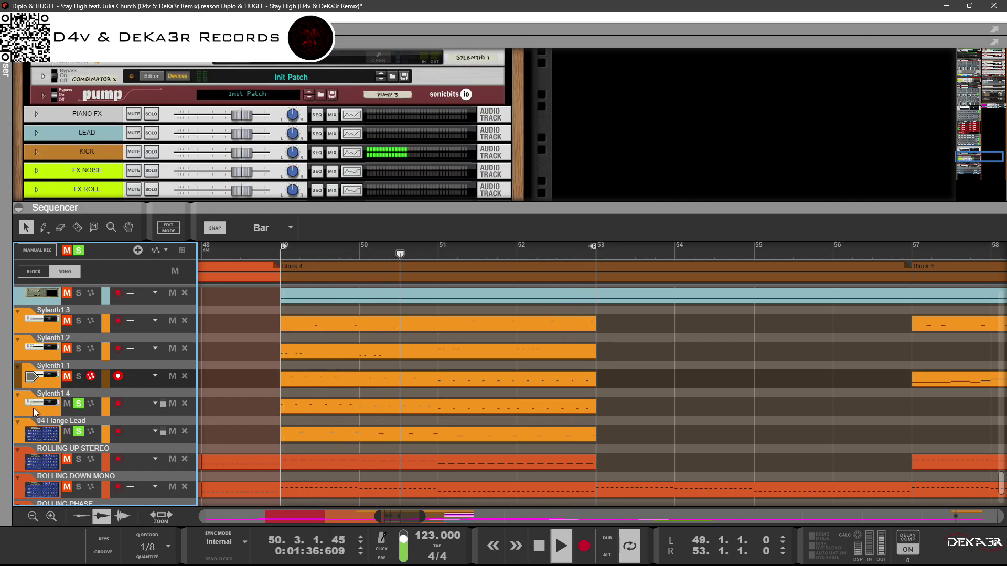
# Step: Make Sylenth1 4 the active track again and show the back of its device in an enlarged rack area
pyautogui.click(33, 408)
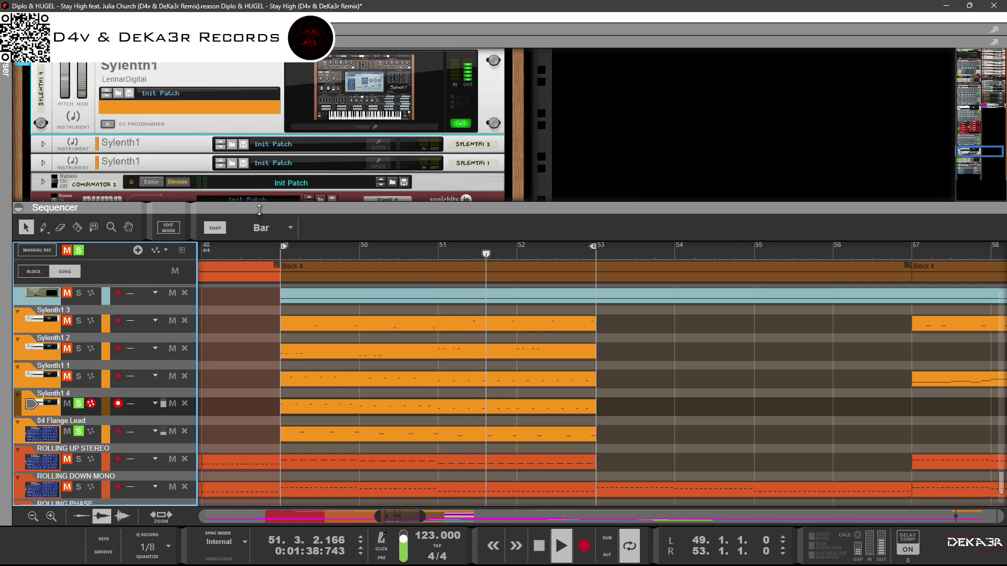
pyautogui.moveTo(257, 215); pyautogui.dragTo(260, 292)
pyautogui.scroll(-3, 279, 430)
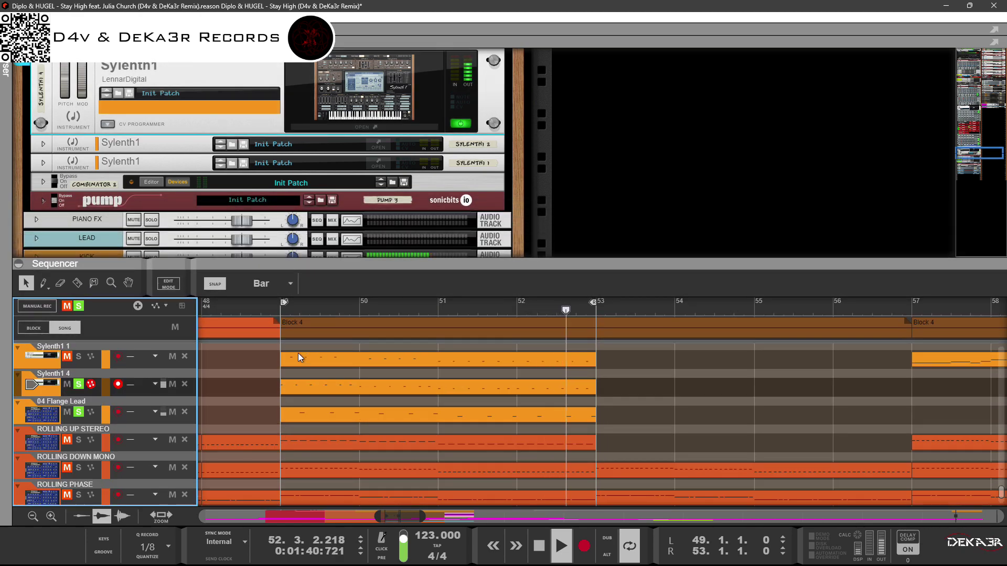
pyautogui.moveTo(322, 278); pyautogui.dragTo(329, 374)
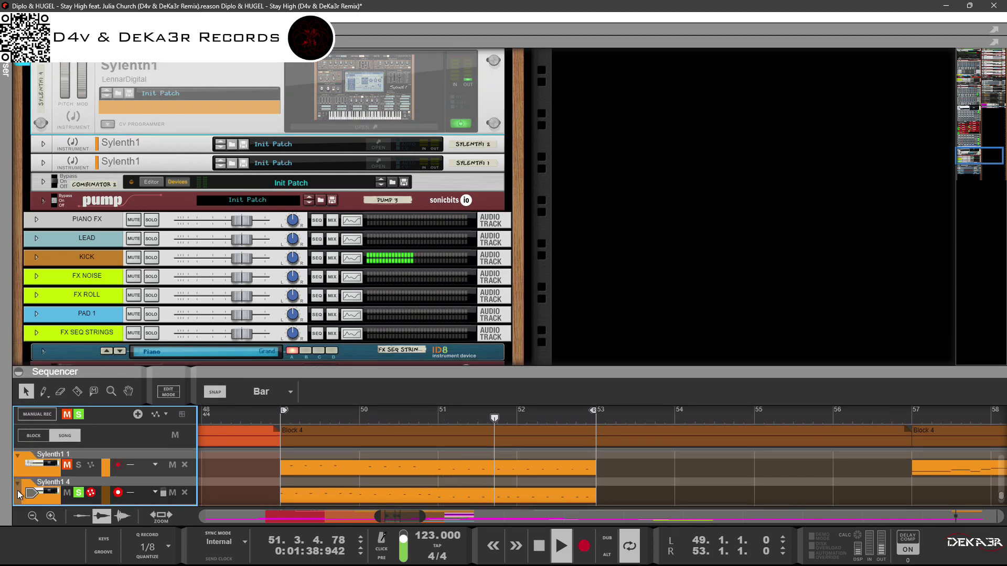
pyautogui.scroll(3, 102, 295)
pyautogui.press('Tab')
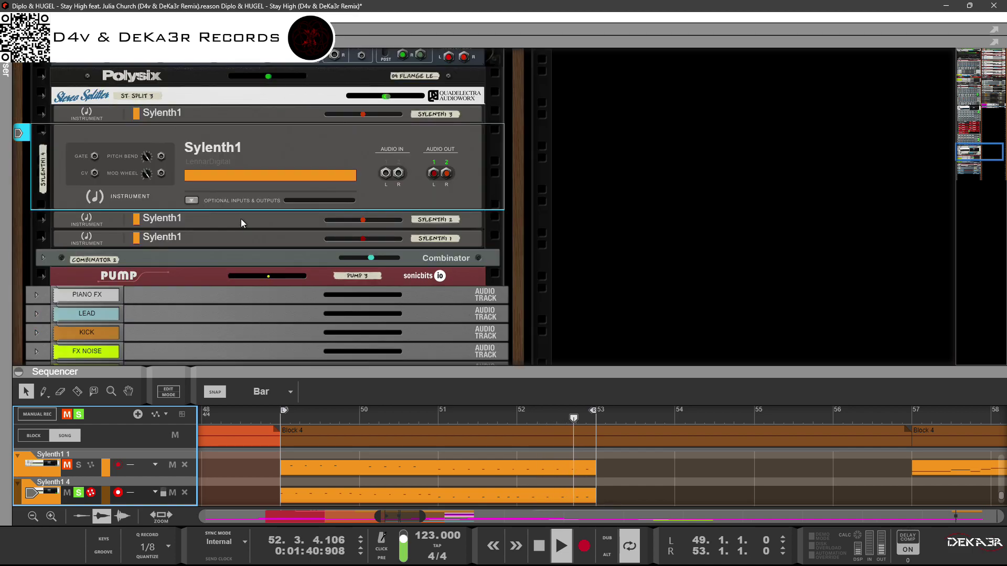
# Step: Examine the third Line Mixer 1 unit that receives the Sylenth1 4 audio, viewing it from the front and back
pyautogui.scroll(6, 226, 181)
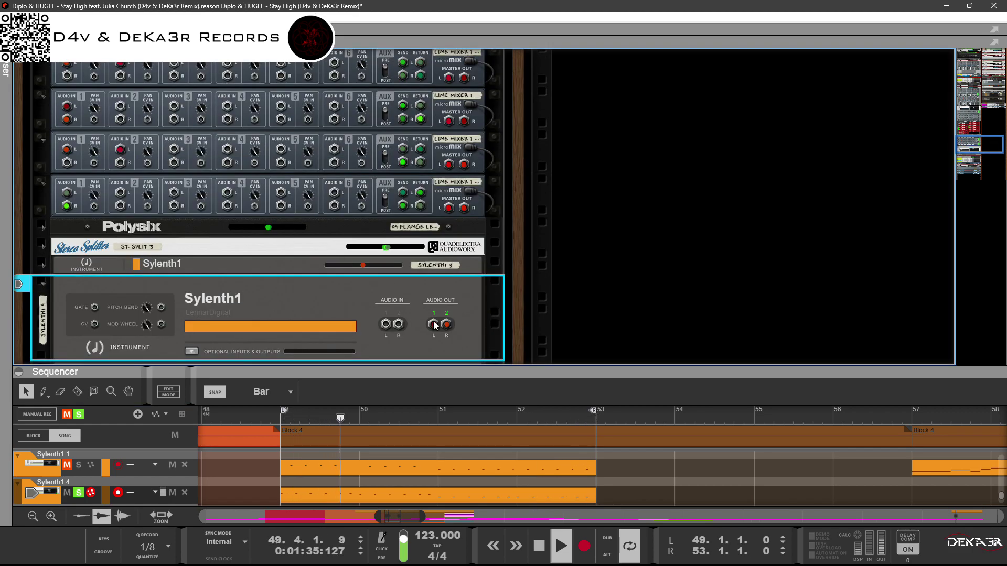
pyautogui.click(138, 100)
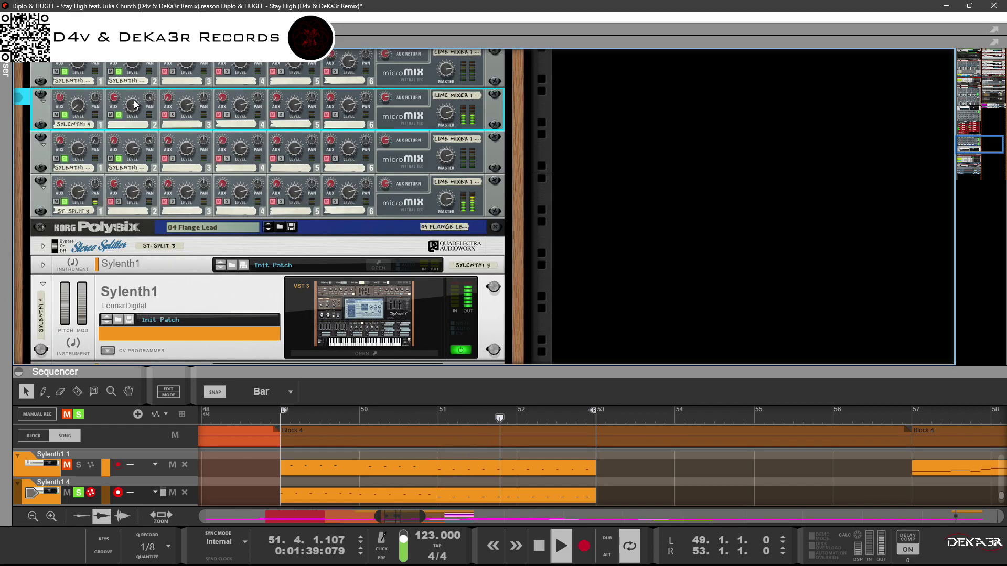
pyautogui.press('Tab')
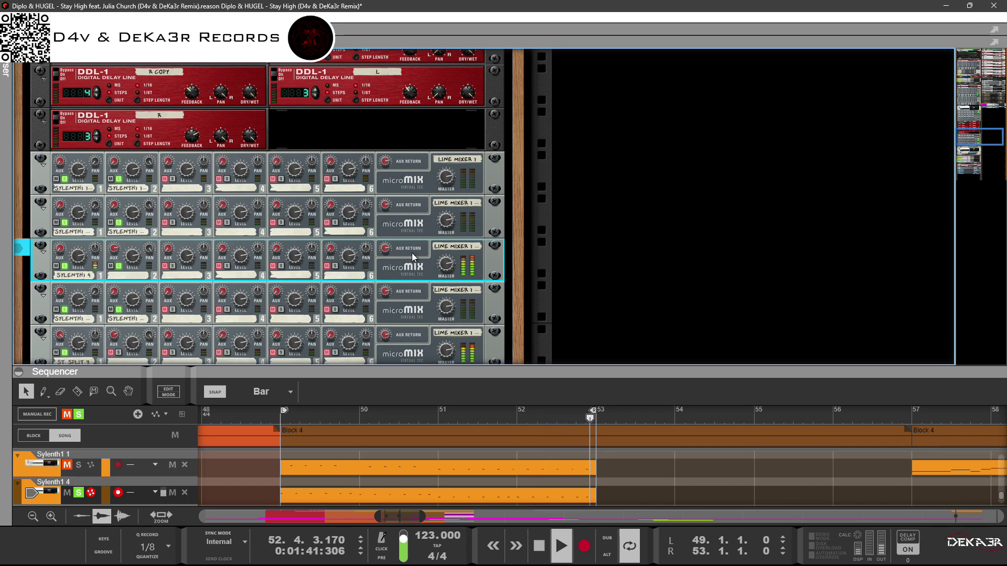
pyautogui.press('Tab')
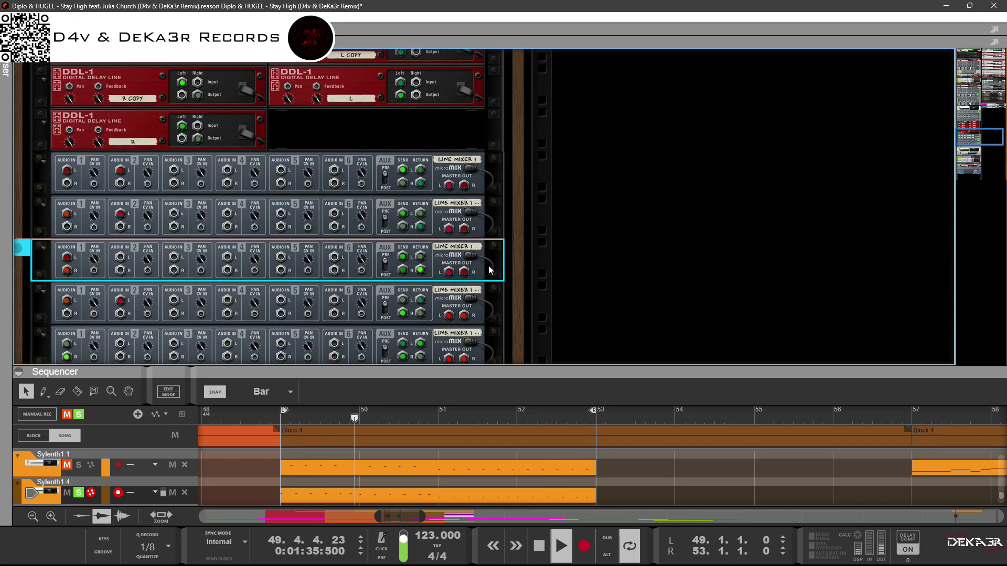
# Step: Trace the master output cables of the Sylenth1 4 line mixer up past the DDL-1 delays to the Line Mixer 2 units
pyautogui.scroll(2, 461, 280)
pyautogui.moveTo(450, 347); pyautogui.dragTo(437, 198)
pyautogui.scroll(5, 438, 198)
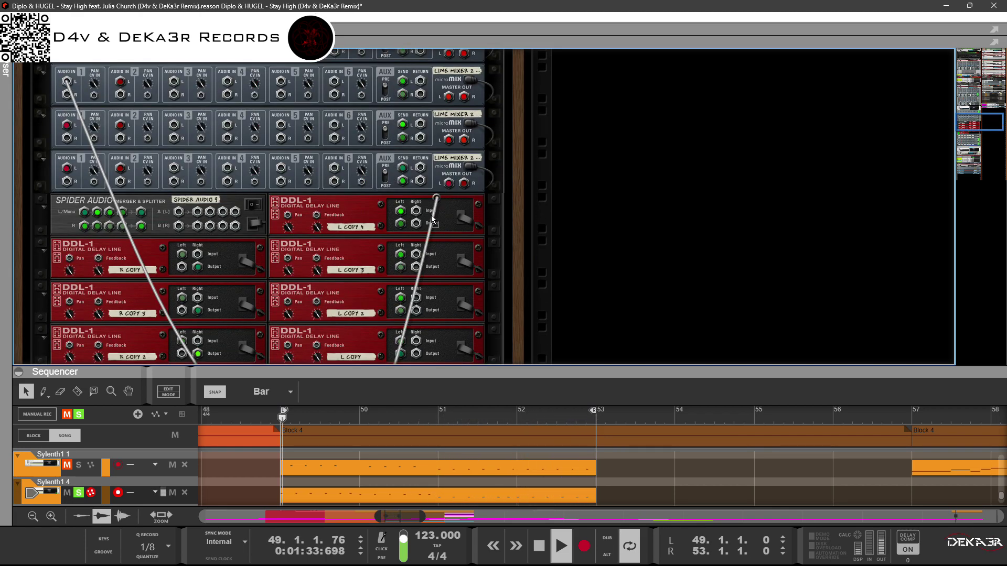
pyautogui.scroll(-2, 258, 207)
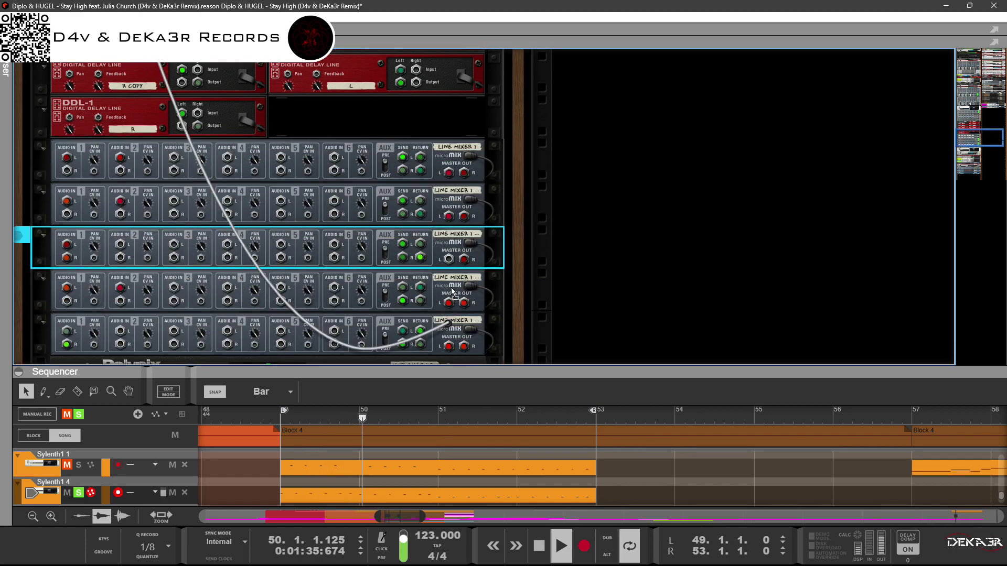
pyautogui.scroll(5, 408, 271)
pyautogui.scroll(5, 408, 271)
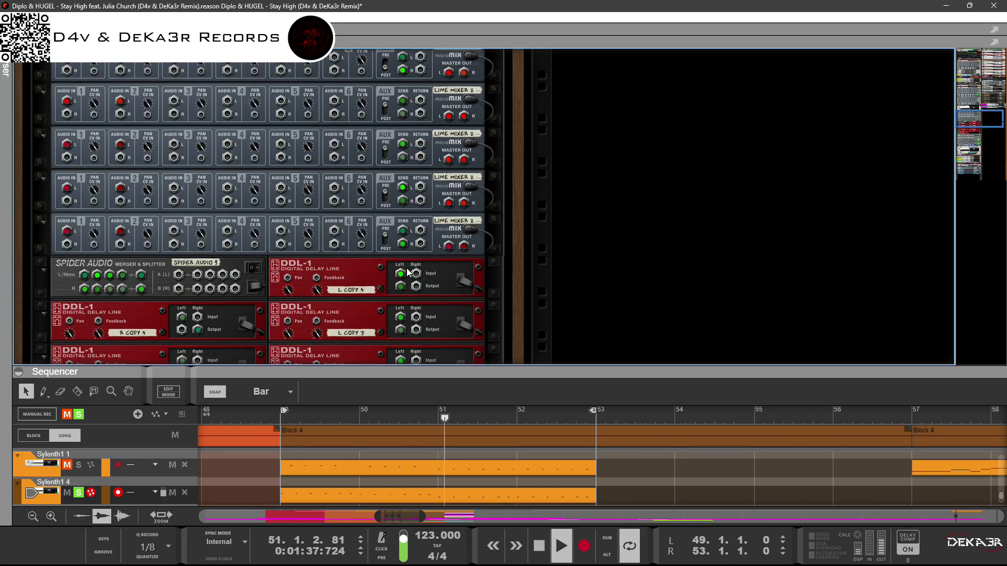
# Step: Solo channels 1 and 2 on the third Line Mixer 2 unit above the delays and adjust channel 1's aux send
pyautogui.press('Tab')
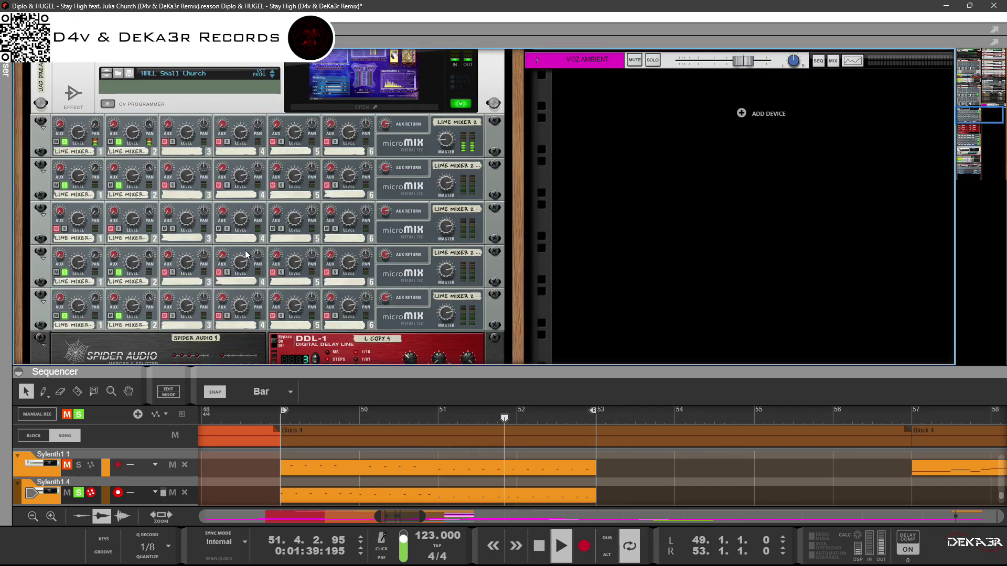
pyautogui.click(65, 229)
pyautogui.click(116, 229)
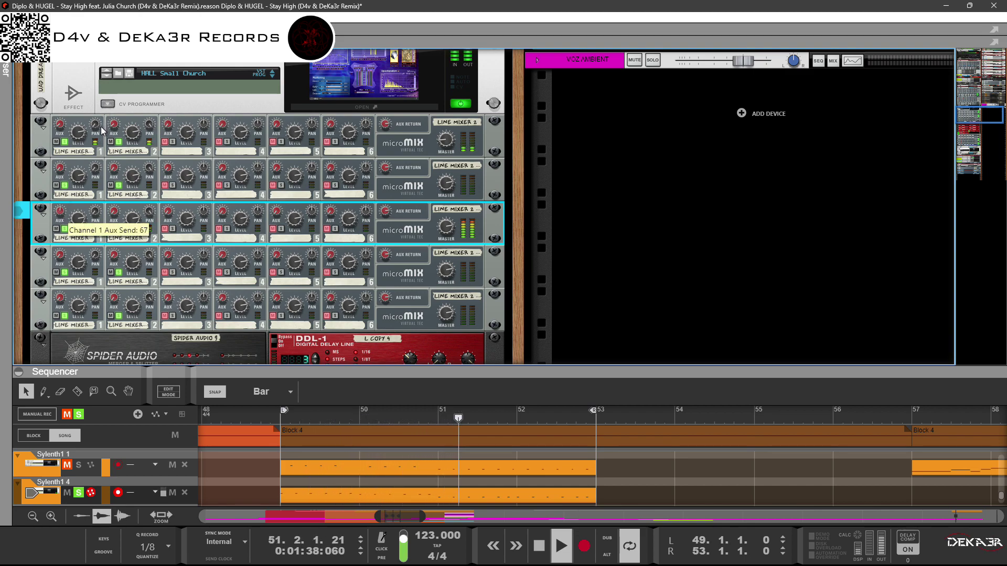
# Step: Adjust the aux send of the Sylenth1 4 channel on the third Line Mixer 1 unit below the delays
pyautogui.scroll(-3, 109, 335)
pyautogui.scroll(-7, 109, 335)
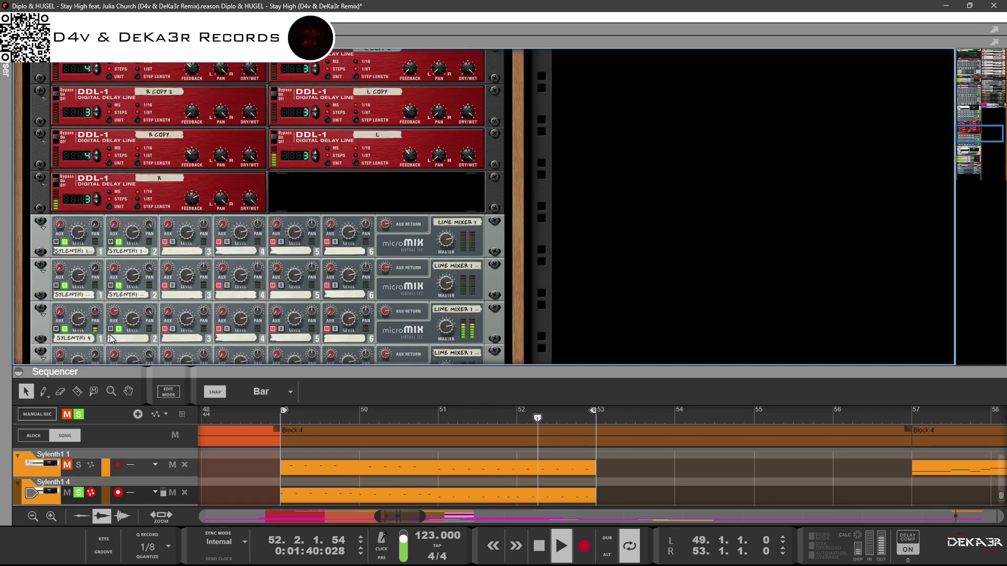
pyautogui.scroll(1, 109, 335)
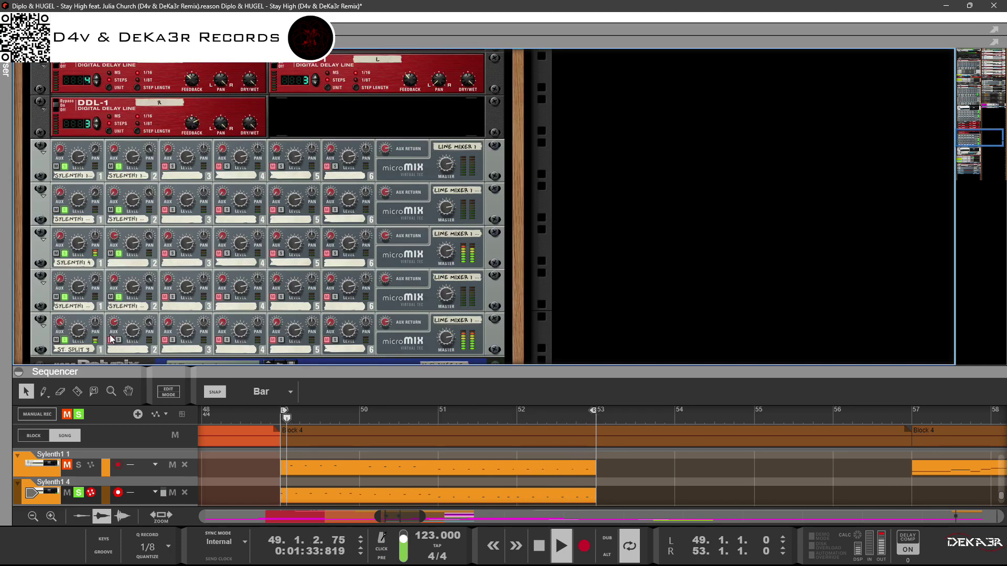
pyautogui.click(60, 237)
pyautogui.moveTo(92, 148); pyautogui.dragTo(81, 306)
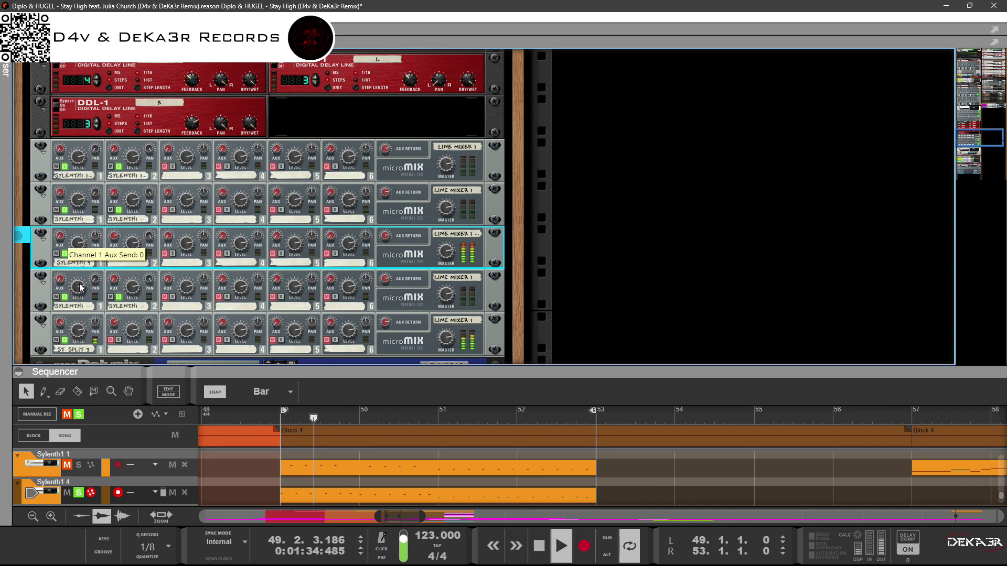
# Step: Set the R COPY 2 delay line to 1 step and the L COPY 2 delay line to 2 steps
pyautogui.scroll(4, 143, 235)
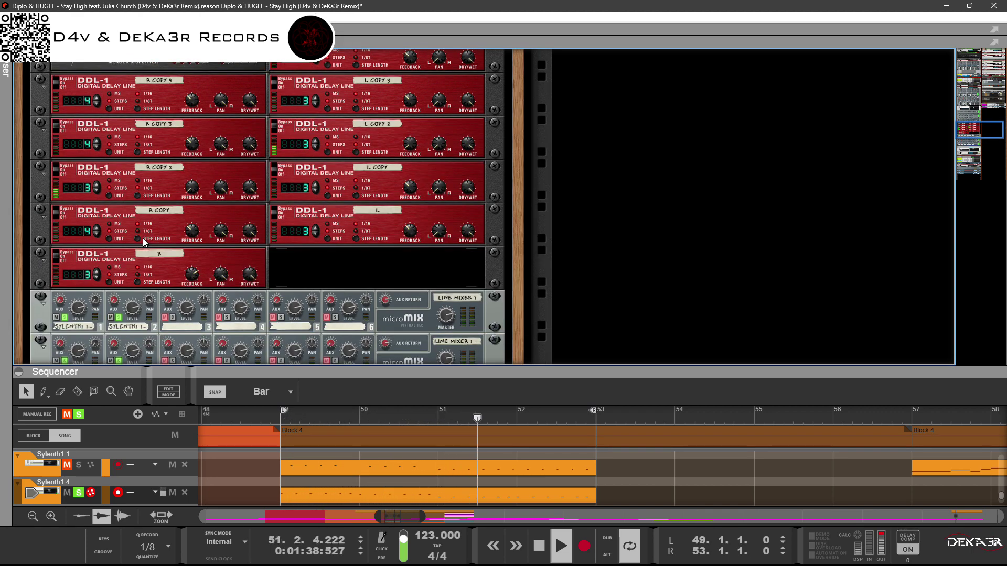
pyautogui.click(97, 185)
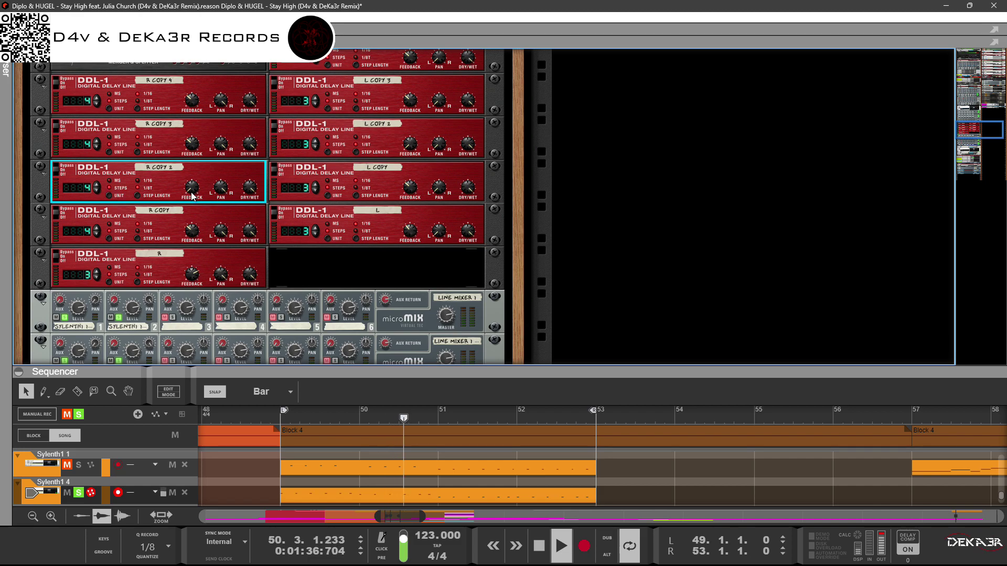
pyautogui.click(97, 192)
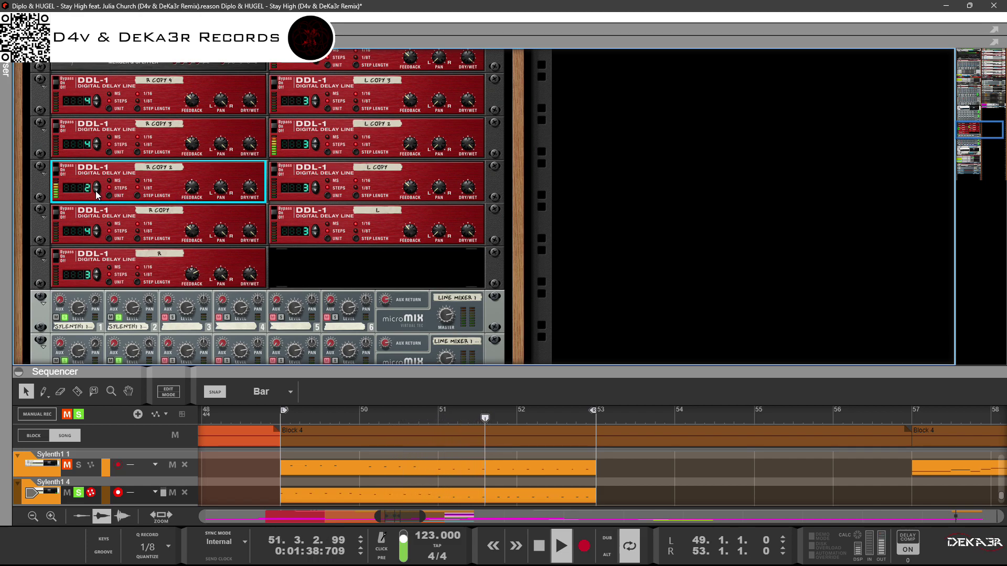
pyautogui.click(97, 192)
pyautogui.click(97, 192)
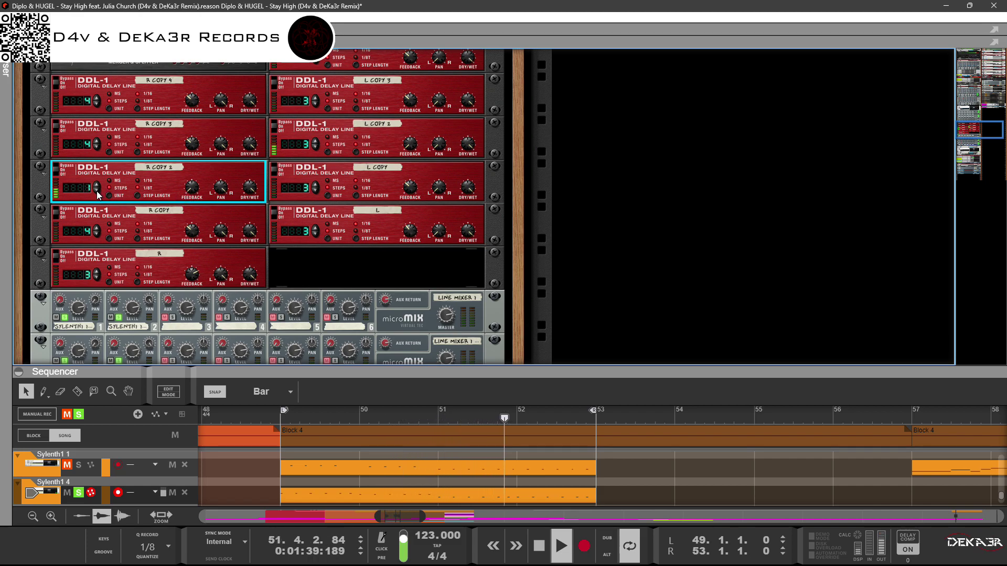
pyautogui.click(314, 146)
pyautogui.click(315, 146)
pyautogui.click(315, 146)
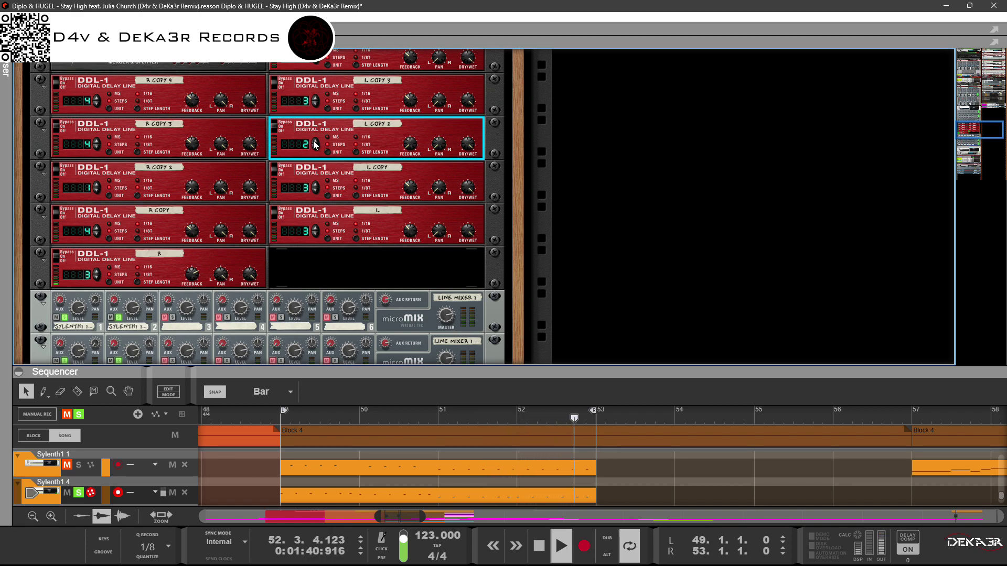
# Step: Adjust the feedback of the L COPY 2 delay line and the dry/wet mix of the R COPY 2 delay line
pyautogui.click(159, 179)
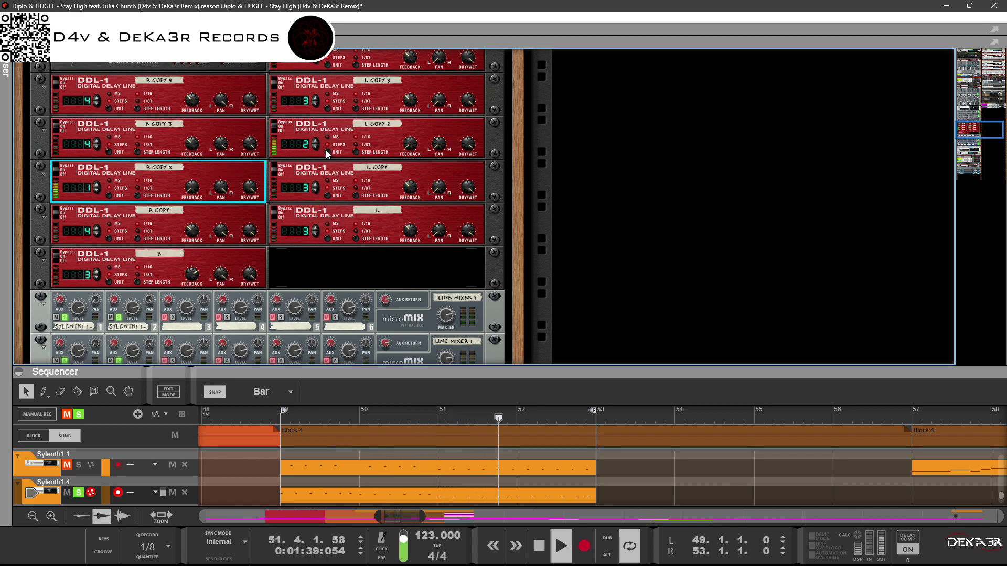
pyautogui.click(411, 150)
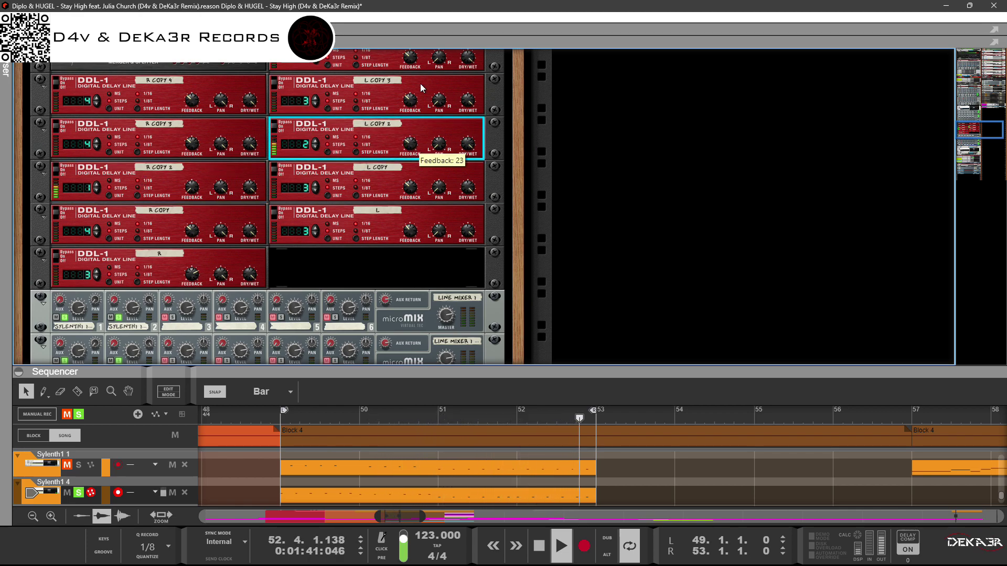
pyautogui.moveTo(427, 48); pyautogui.dragTo(415, 81)
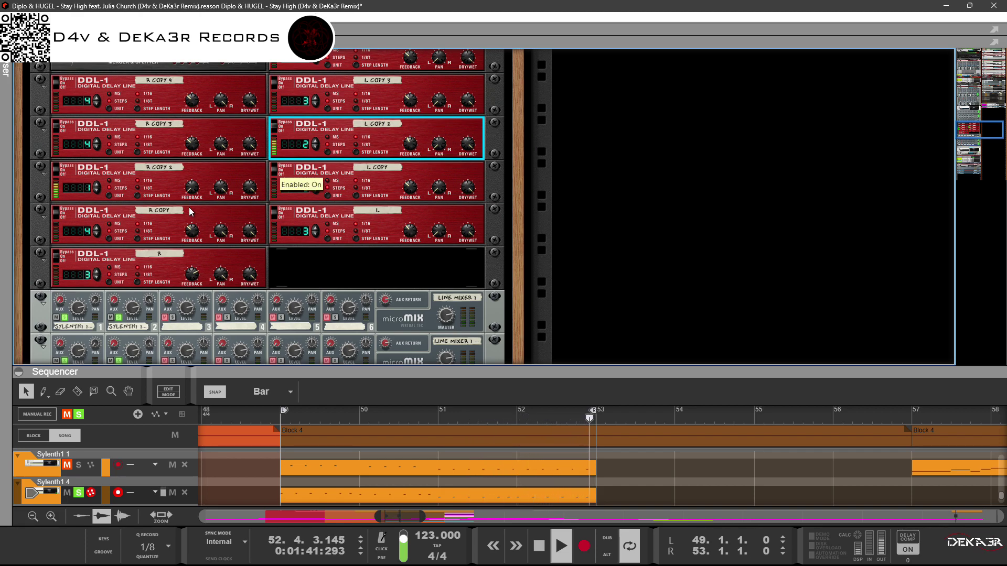
pyautogui.click(249, 187)
pyautogui.moveTo(237, 295); pyautogui.dragTo(251, 124)
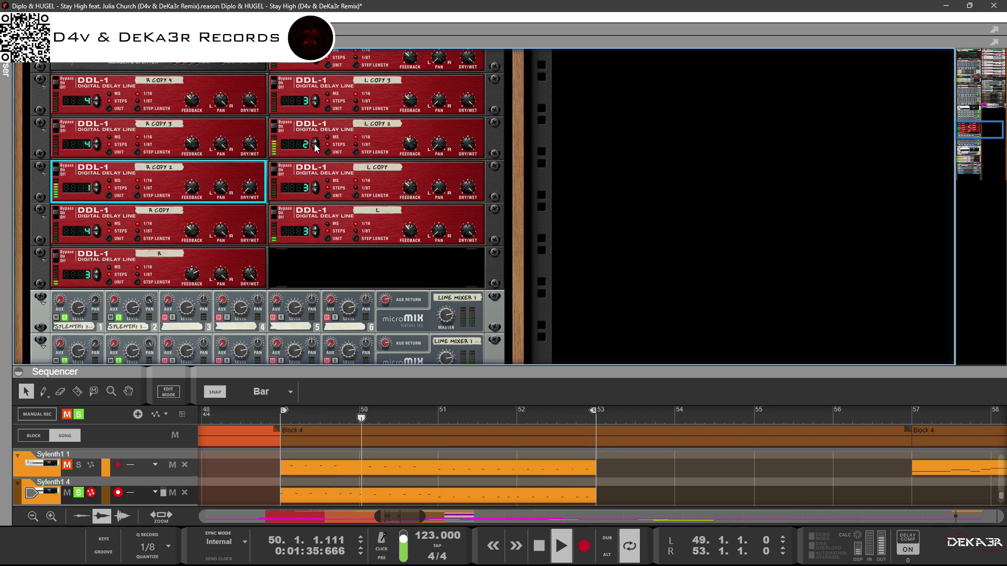
pyautogui.click(414, 138)
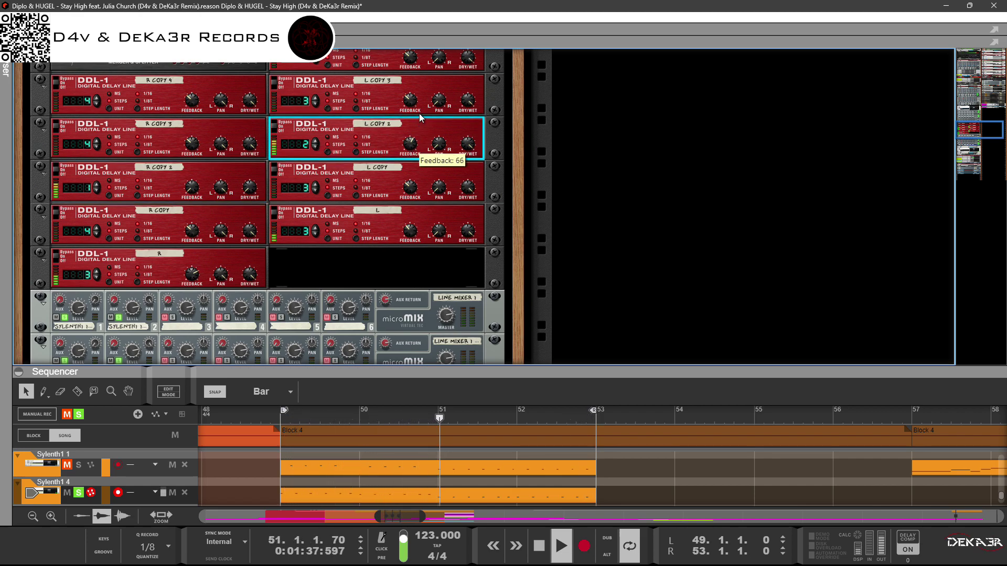
pyautogui.moveTo(420, 113); pyautogui.dragTo(411, 162)
# Step: Adjust the Sylenth1 4 channel's aux send on the third Line Mixer 1 unit and set the channel level to about 75
pyautogui.scroll(-4, 417, 289)
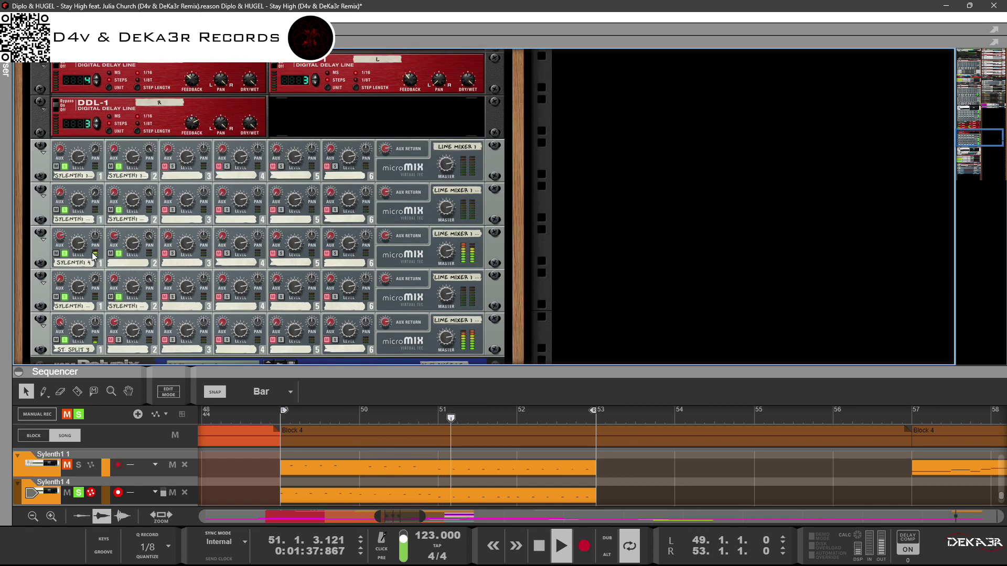
pyautogui.click(60, 236)
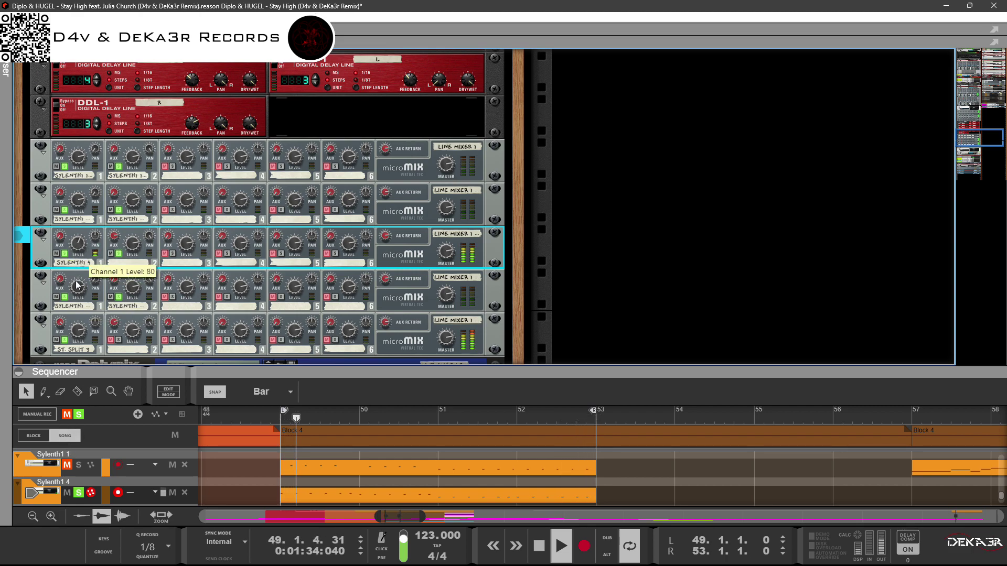
pyautogui.moveTo(80, 319); pyautogui.dragTo(81, 309)
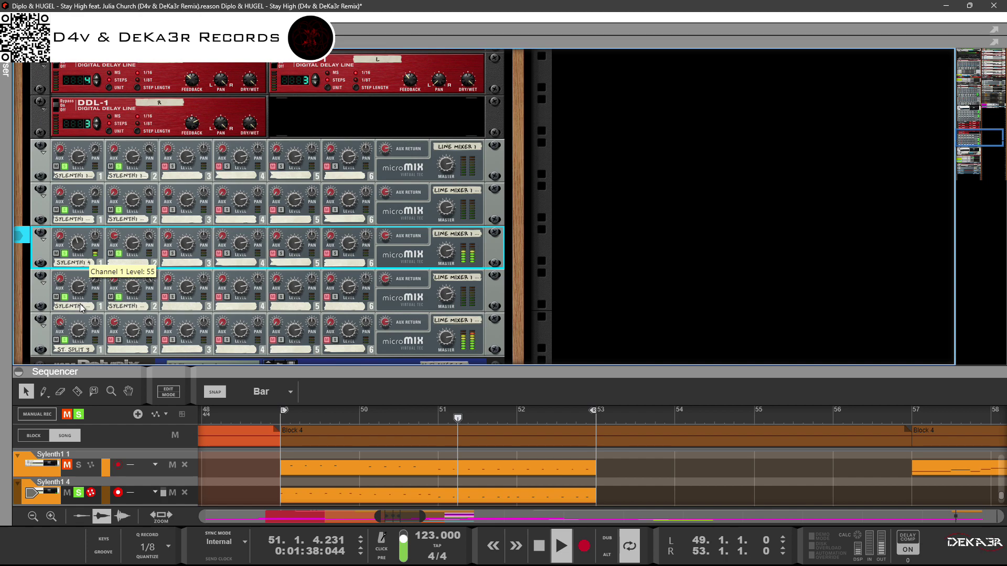
pyautogui.moveTo(67, 238); pyautogui.dragTo(99, 197)
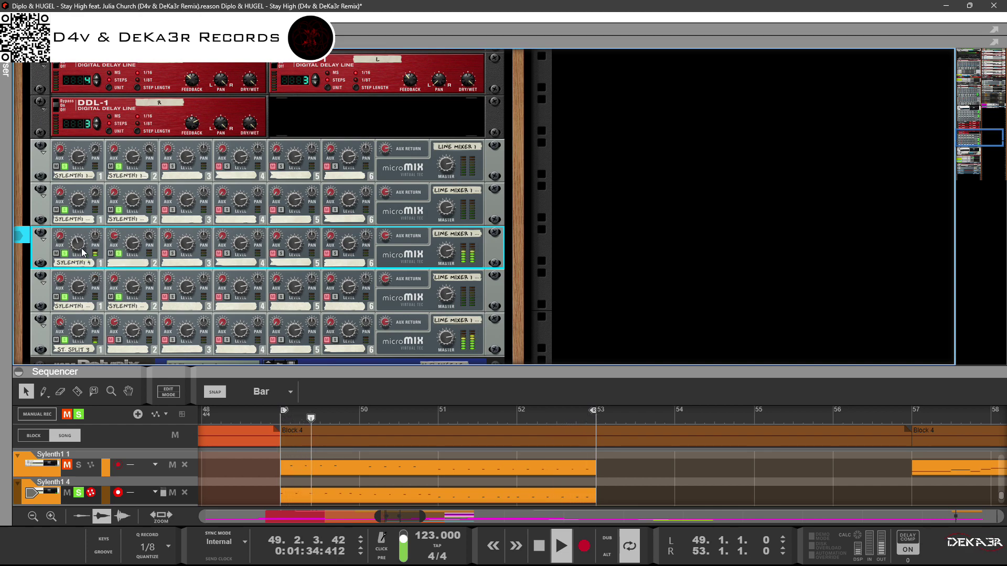
pyautogui.moveTo(97, 210); pyautogui.dragTo(97, 225)
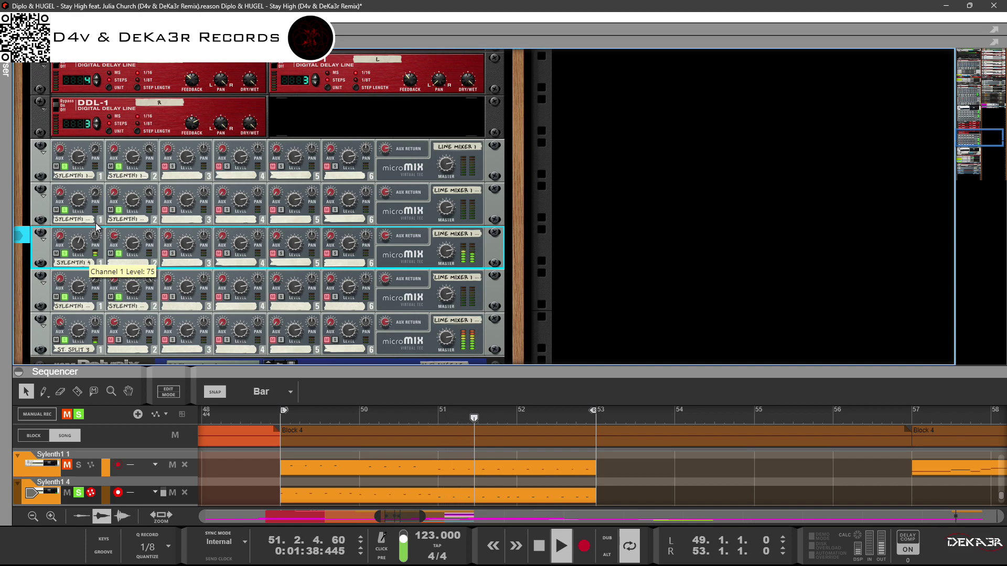
# Step: Adjust the aux sends of channels 1 and 2 and the master level on the third Line Mixer 2 unit
pyautogui.scroll(8, 144, 267)
pyautogui.scroll(3, 144, 267)
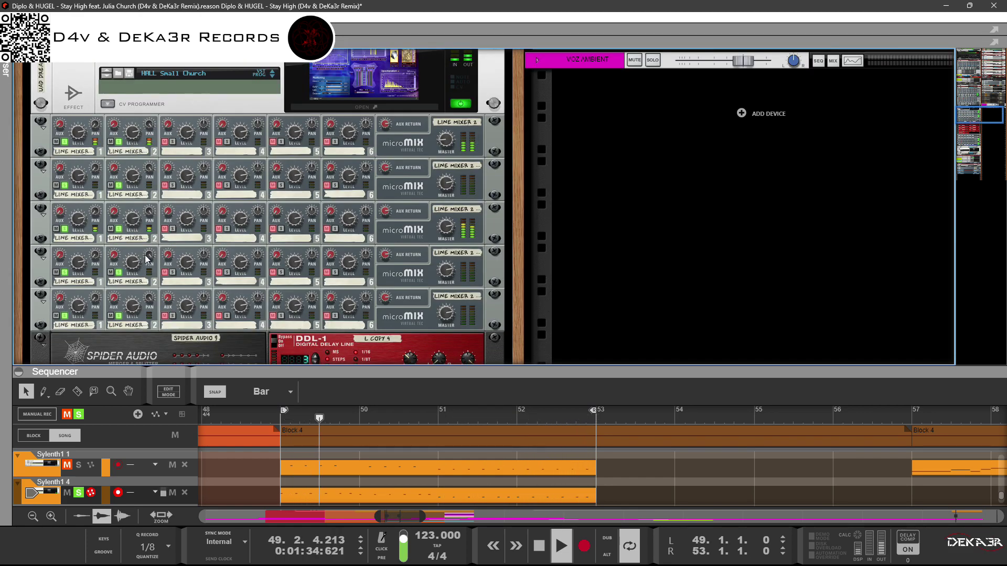
pyautogui.click(59, 212)
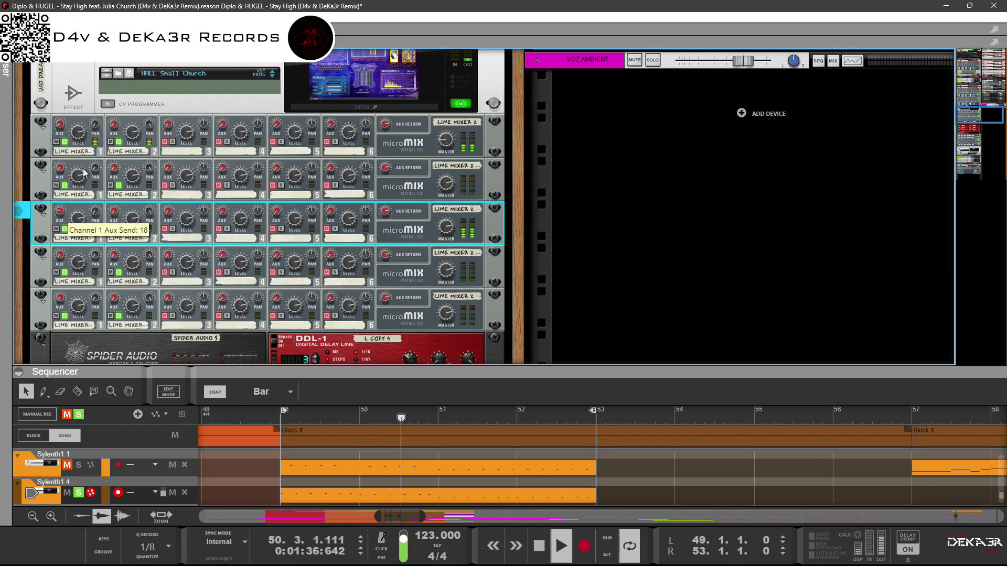
pyautogui.moveTo(84, 173); pyautogui.dragTo(124, 145)
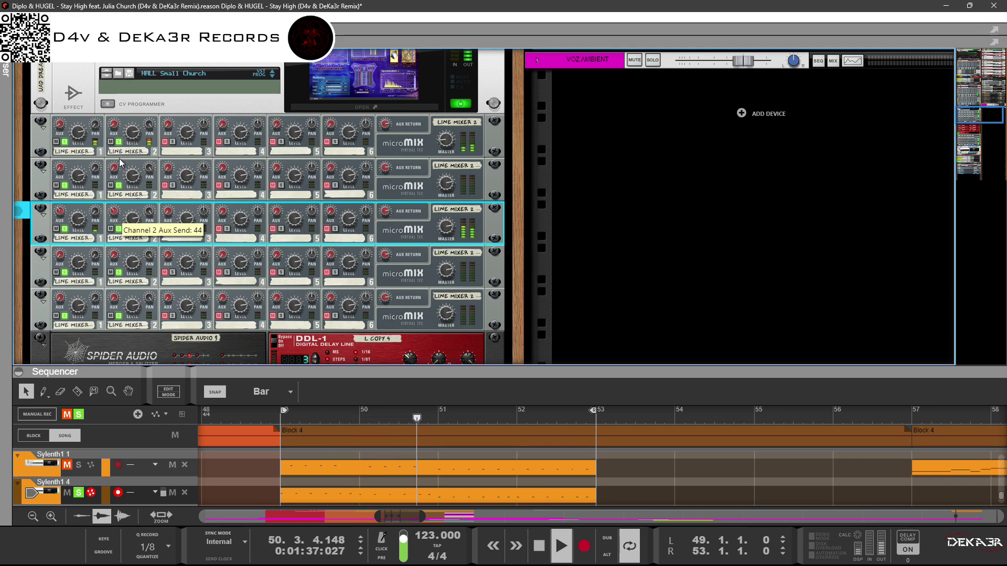
pyautogui.moveTo(120, 165); pyautogui.dragTo(122, 193)
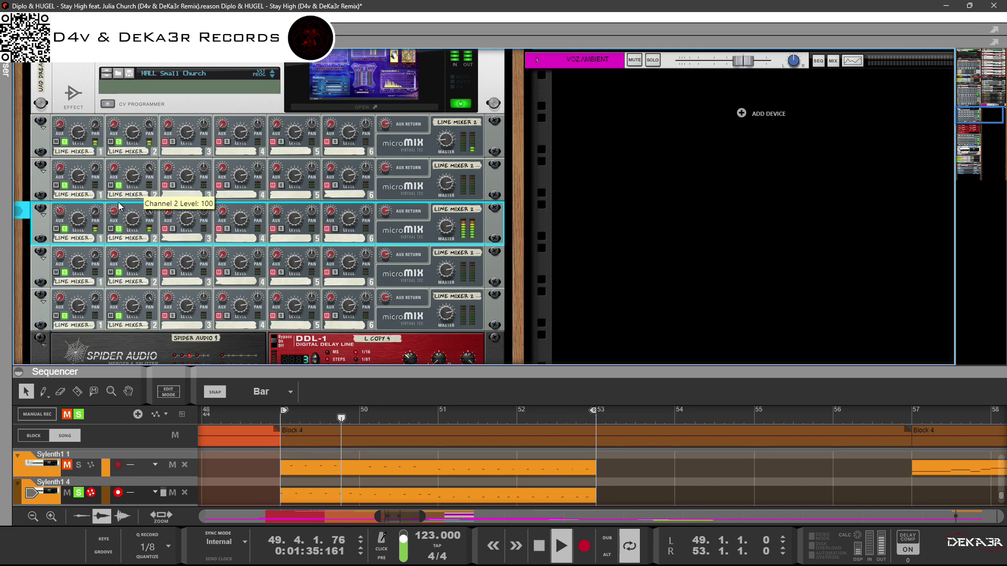
pyautogui.moveTo(60, 208); pyautogui.dragTo(64, 212)
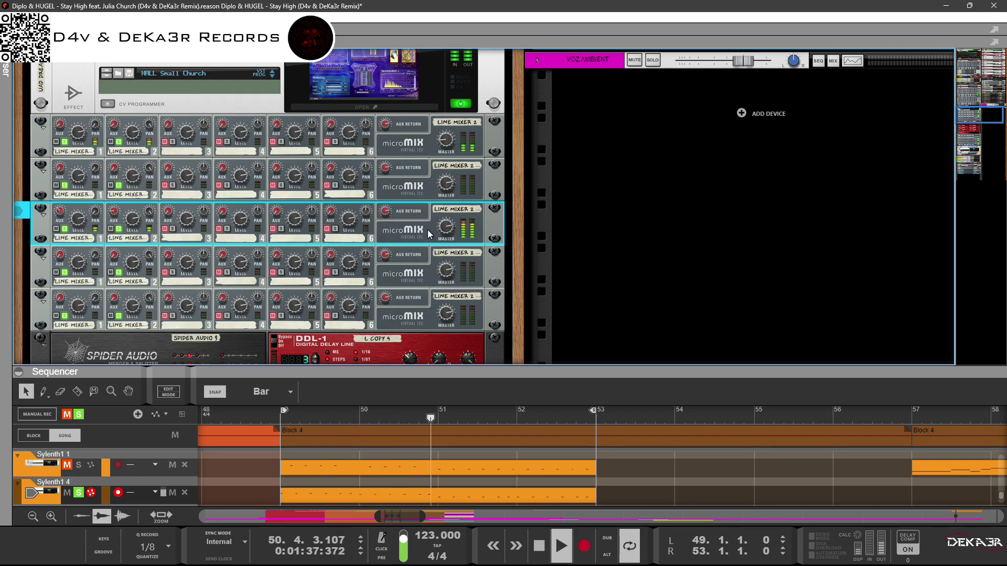
pyautogui.moveTo(448, 236)
pyautogui.moveTo(444, 252)
pyautogui.mouseDown()
pyautogui.moveTo(443, 262)
pyautogui.moveTo(443, 233)
pyautogui.mouseUp()
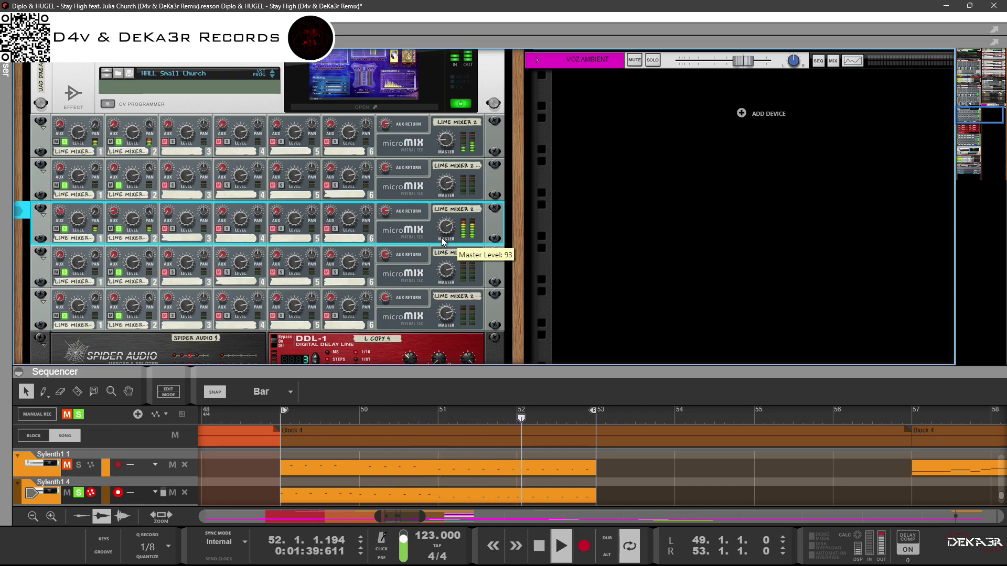
# Step: Solo channel 11 on Mixer 1 to hear it alone, and release the solo
pyautogui.scroll(10, 414, 238)
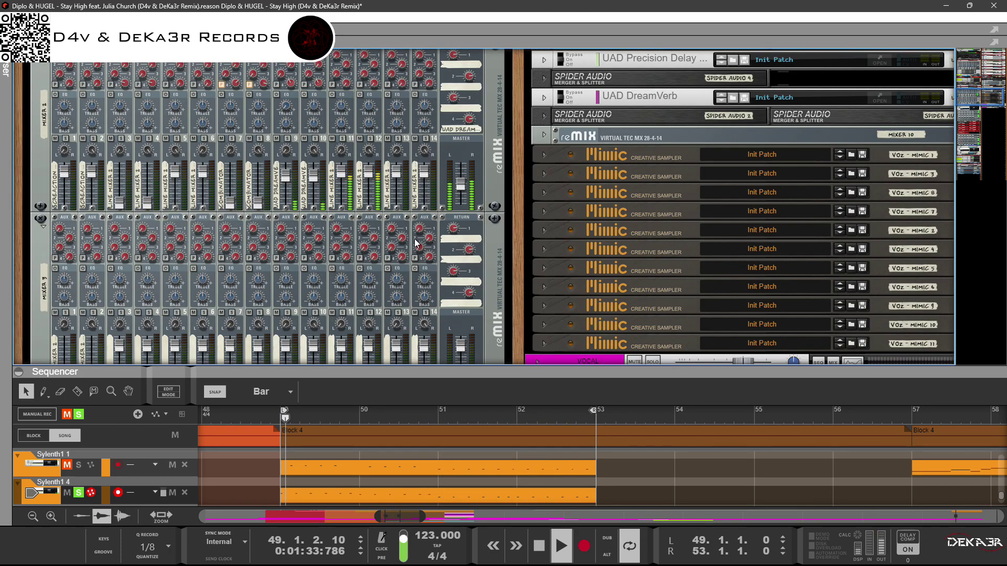
pyautogui.scroll(3, 378, 239)
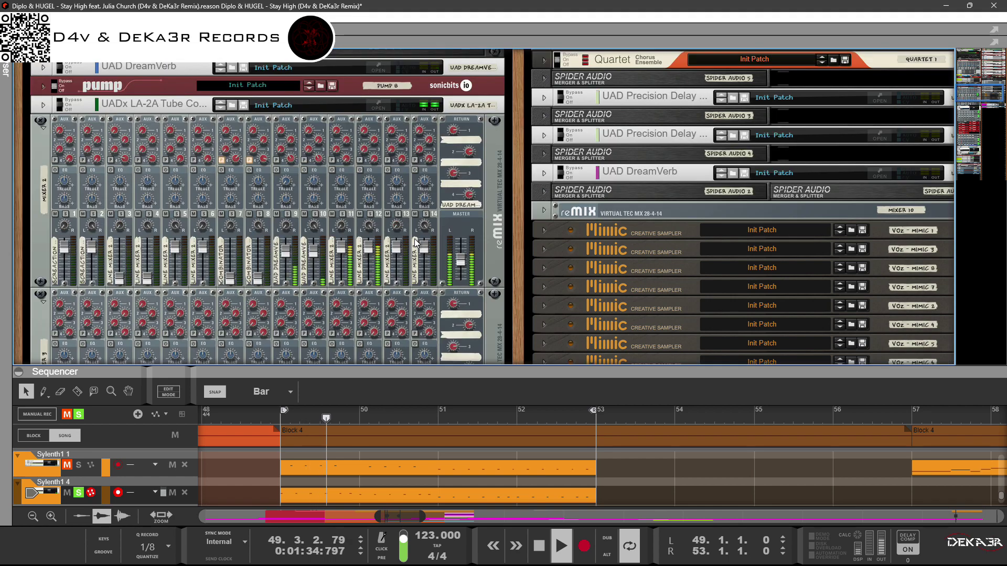
pyautogui.click(316, 220)
pyautogui.click(341, 214)
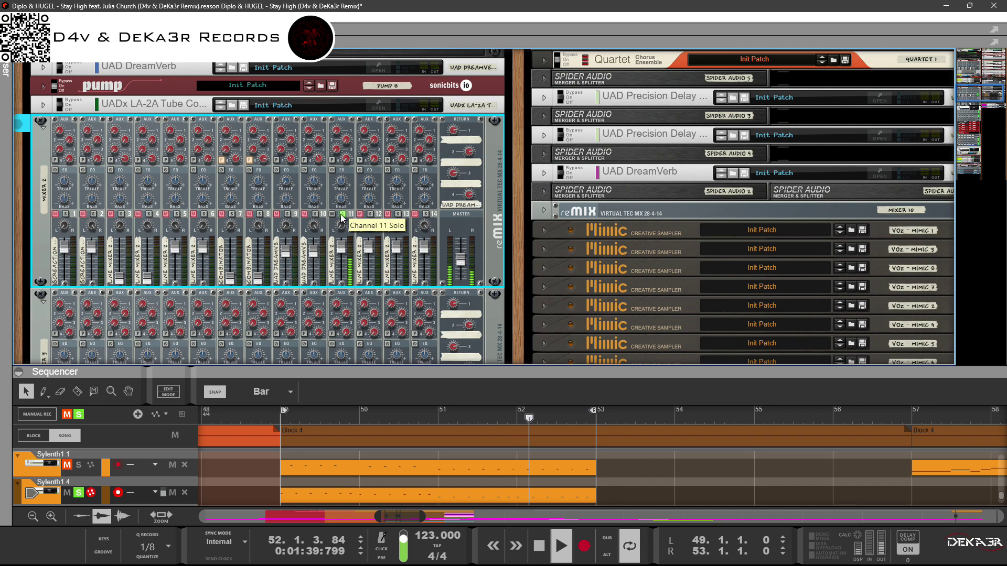
pyautogui.click(341, 215)
# Step: Pull down the channel 12 and channel 11 levels on Mixer 1 as a listening test and inspect the mixer's rear cabling
pyautogui.moveTo(369, 242); pyautogui.dragTo(370, 301)
pyautogui.moveTo(340, 251); pyautogui.dragTo(350, 334)
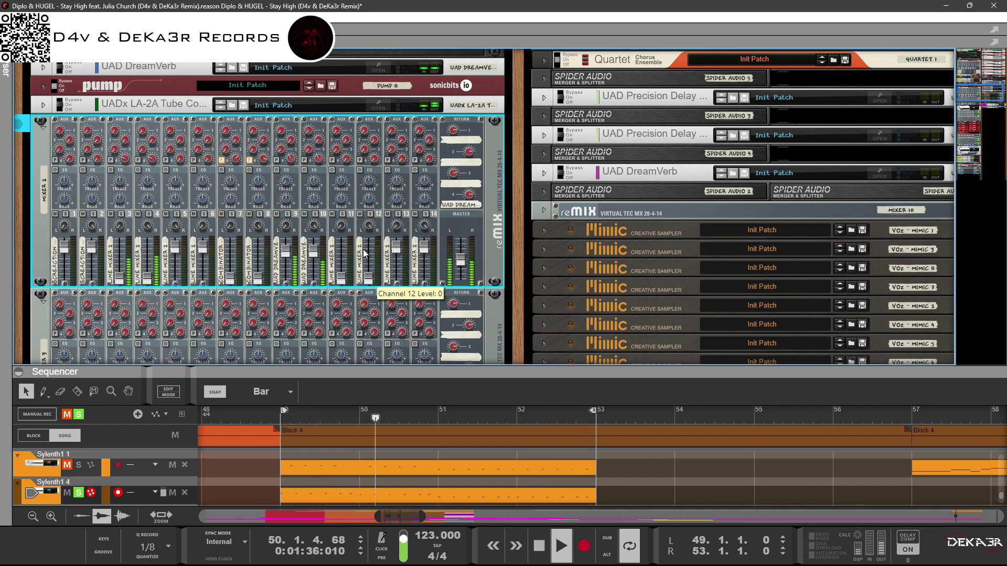
pyautogui.press('Tab')
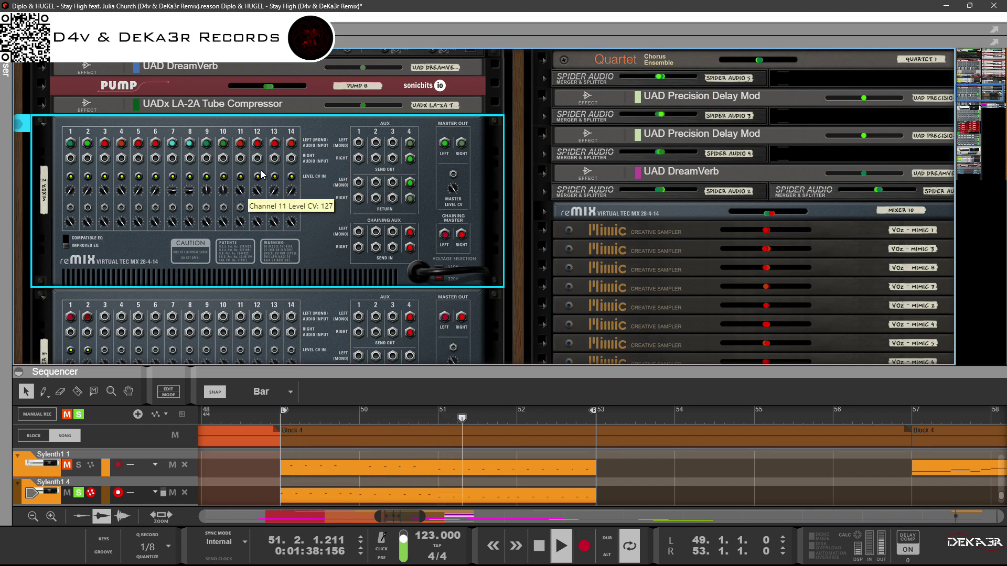
pyautogui.press('Tab')
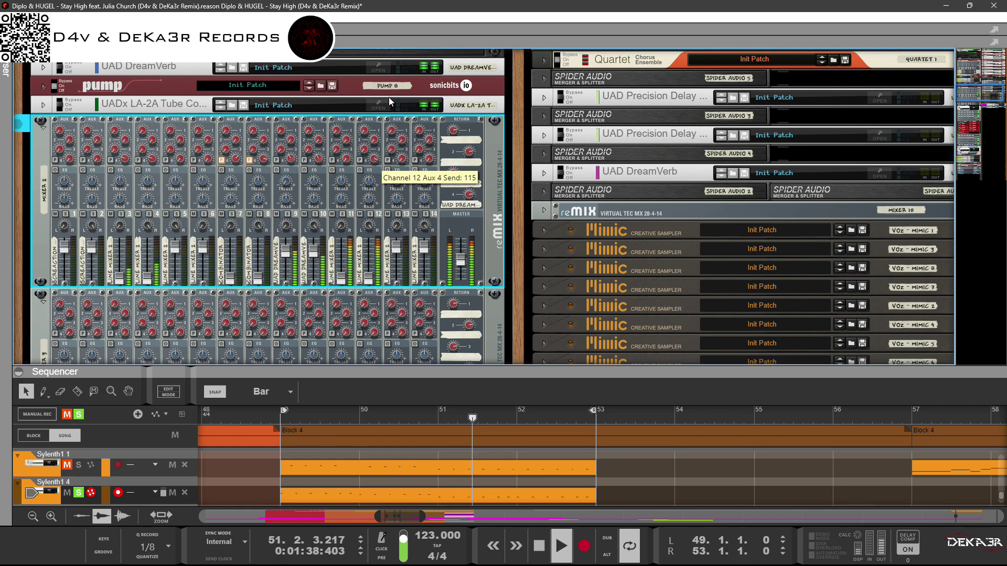
# Step: Set the master level of the third Line Mixer 2 unit to about 71
pyautogui.scroll(-10, 402, 321)
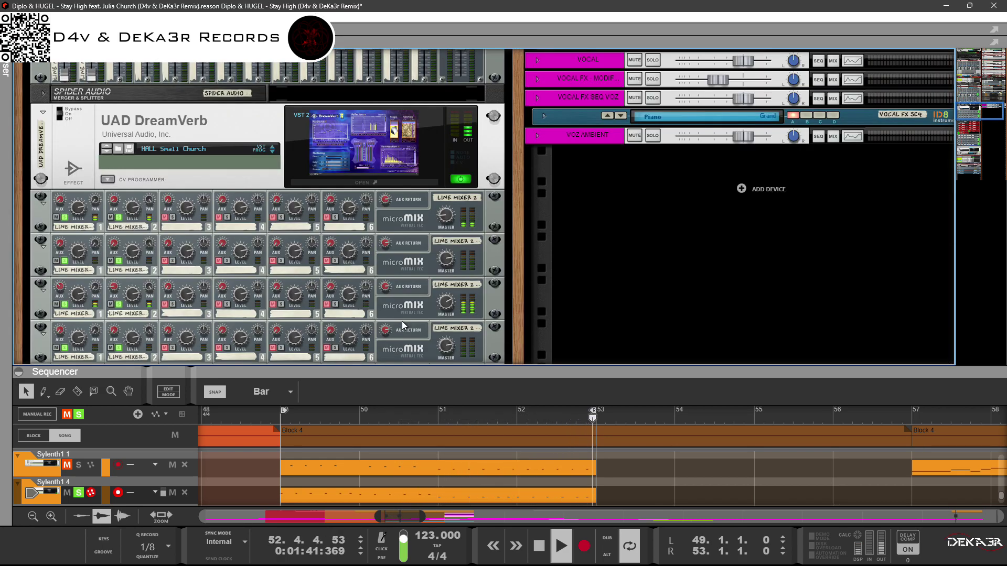
pyautogui.click(447, 314)
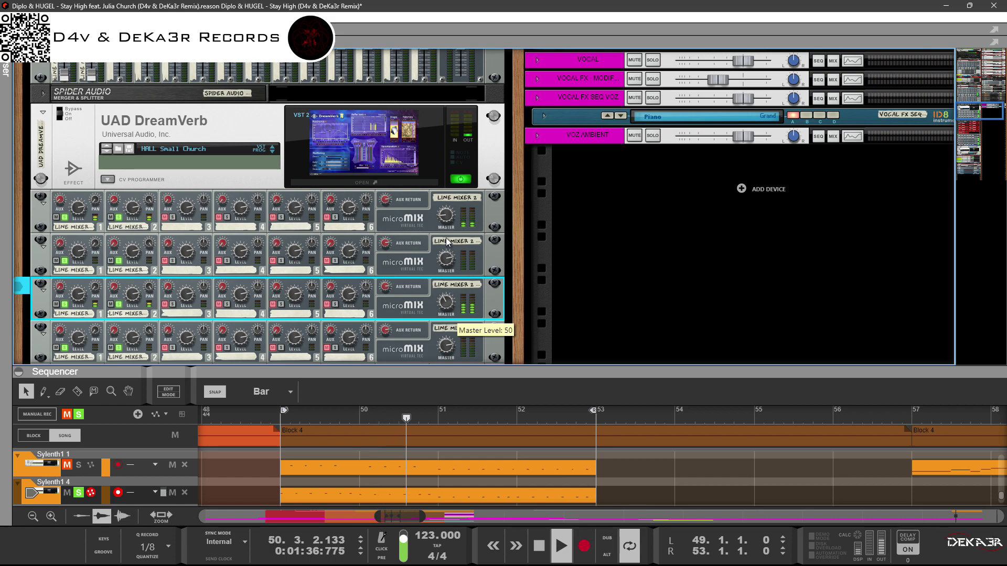
pyautogui.moveTo(449, 225); pyautogui.dragTo(448, 203)
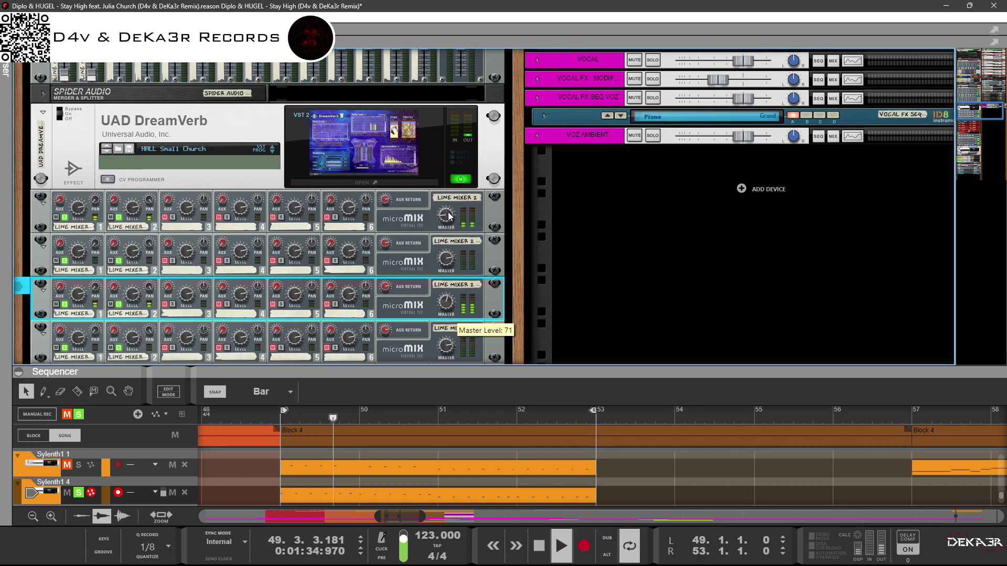
# Step: Compare channels 1 and 2 on the third Line Mixer 1 unit by toggling their solos
pyautogui.scroll(-10, 402, 265)
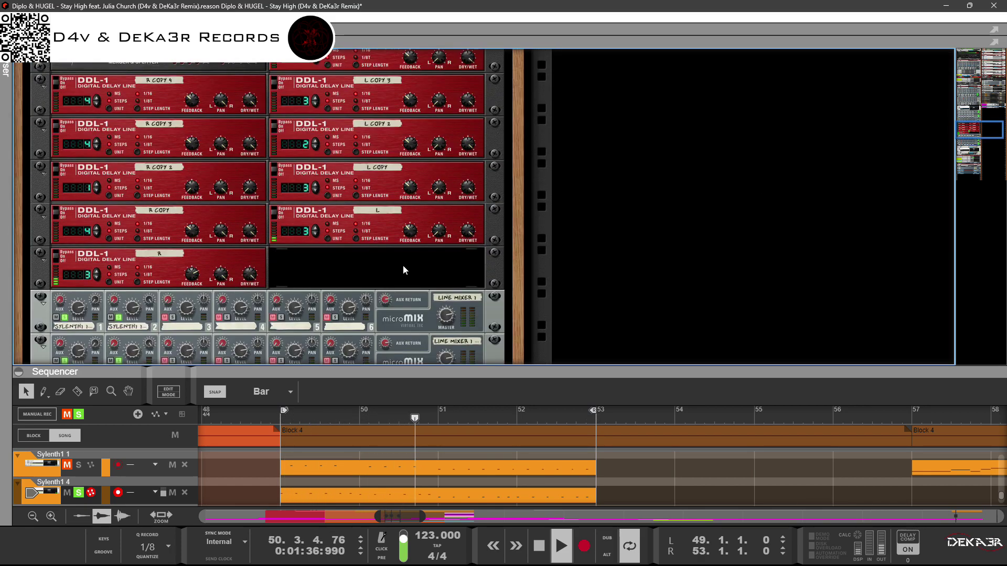
pyautogui.scroll(-3, 403, 265)
pyautogui.scroll(5, 403, 265)
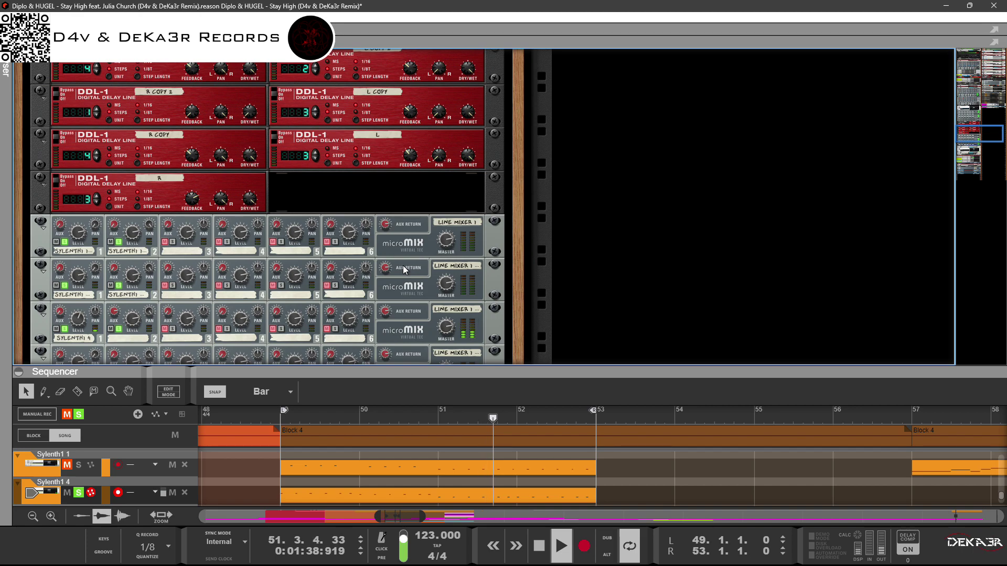
pyautogui.scroll(-2, 402, 265)
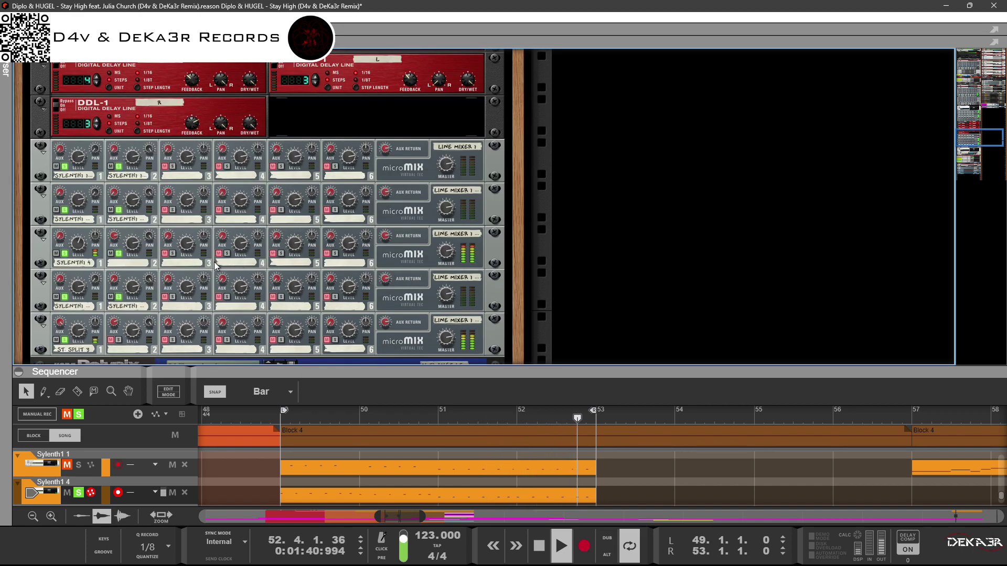
pyautogui.click(118, 255)
pyautogui.click(64, 254)
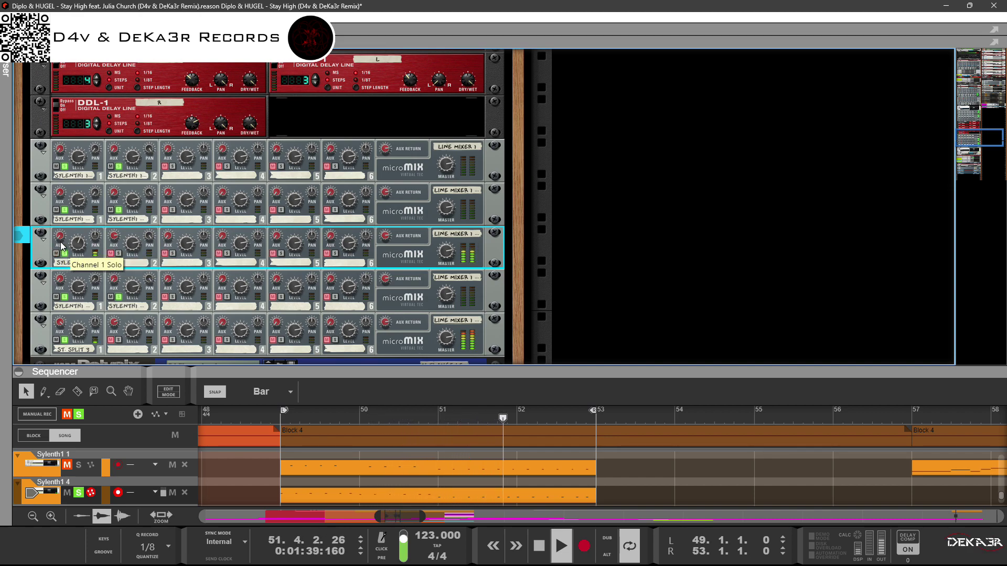
pyautogui.click(119, 255)
# Step: Adjust the channel 2 level on the third Line Mixer 1 unit and set the channel 1 level to about 88
pyautogui.scroll(5, 133, 245)
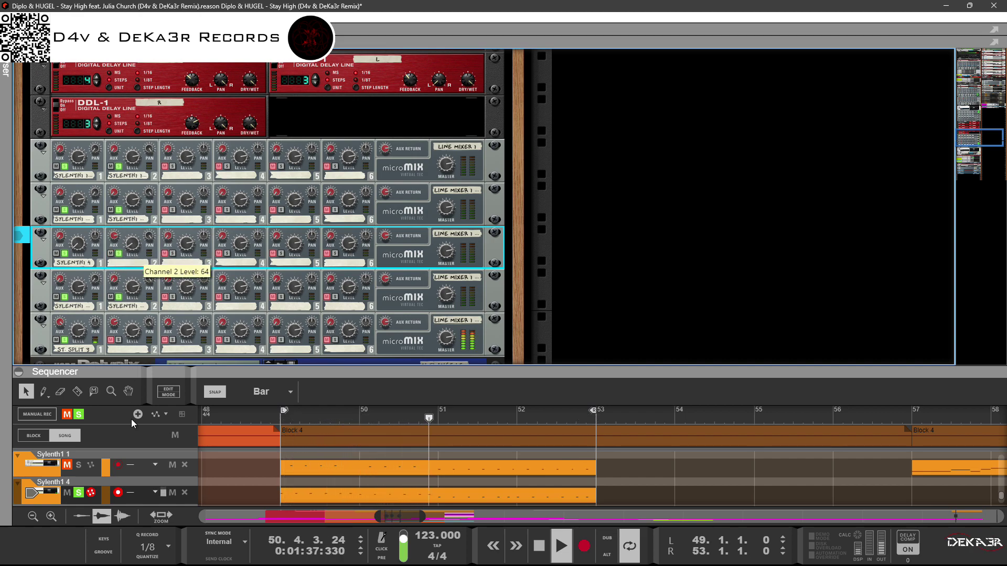
pyautogui.press('Tab')
pyautogui.press('Tab')
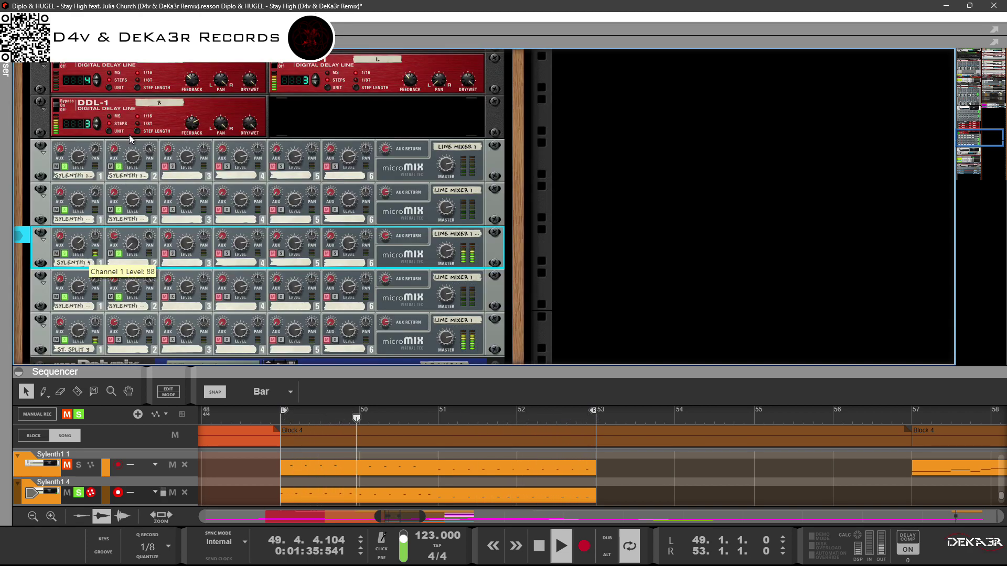
# Step: Adjust the AMP ENV A sliders of the Sylenth1 4 instrument and switch off its internal delay and reverb
pyautogui.scroll(-3, 183, 216)
pyautogui.scroll(-2, 182, 216)
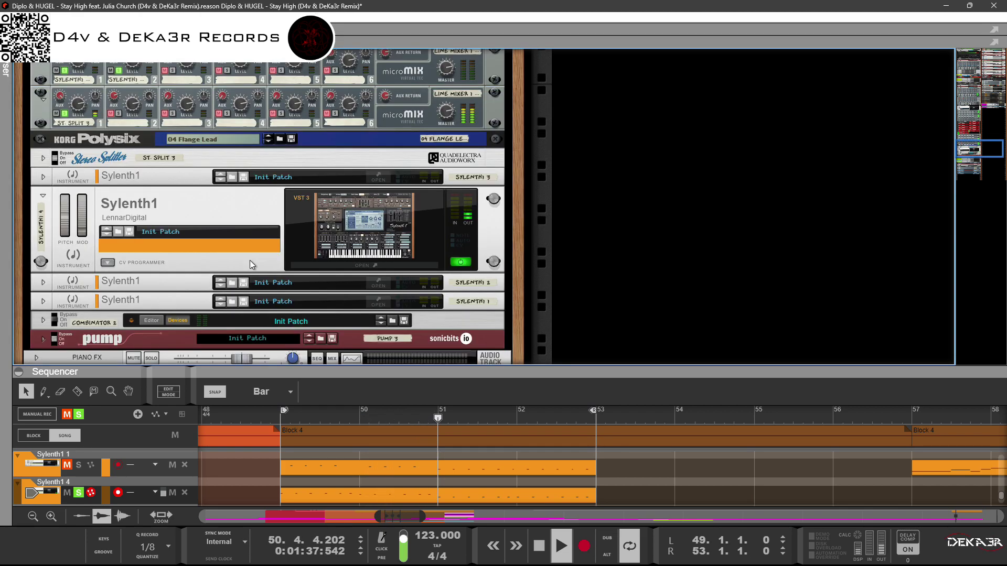
pyautogui.click(354, 237)
pyautogui.moveTo(700, 185); pyautogui.dragTo(704, 159)
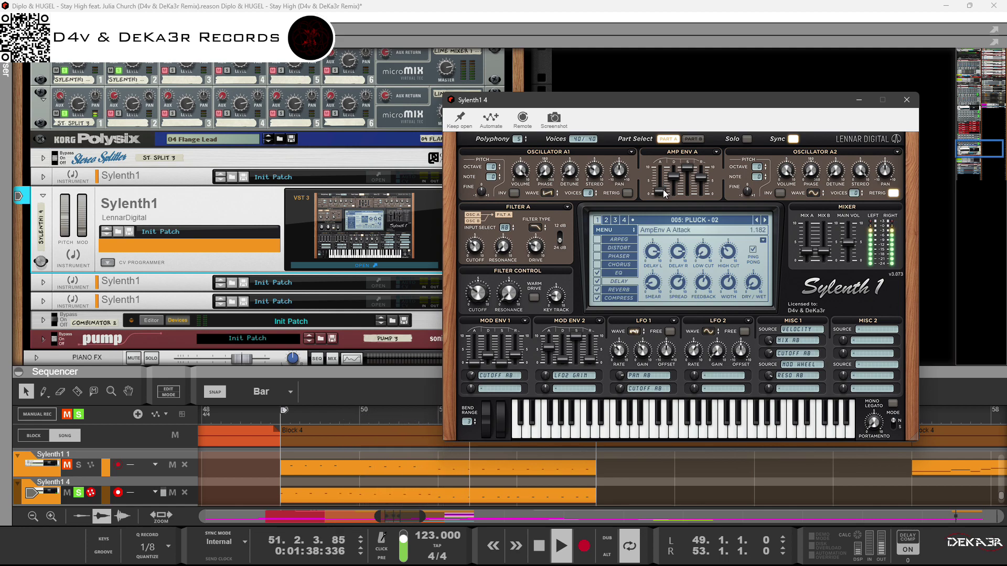
pyautogui.click(598, 297)
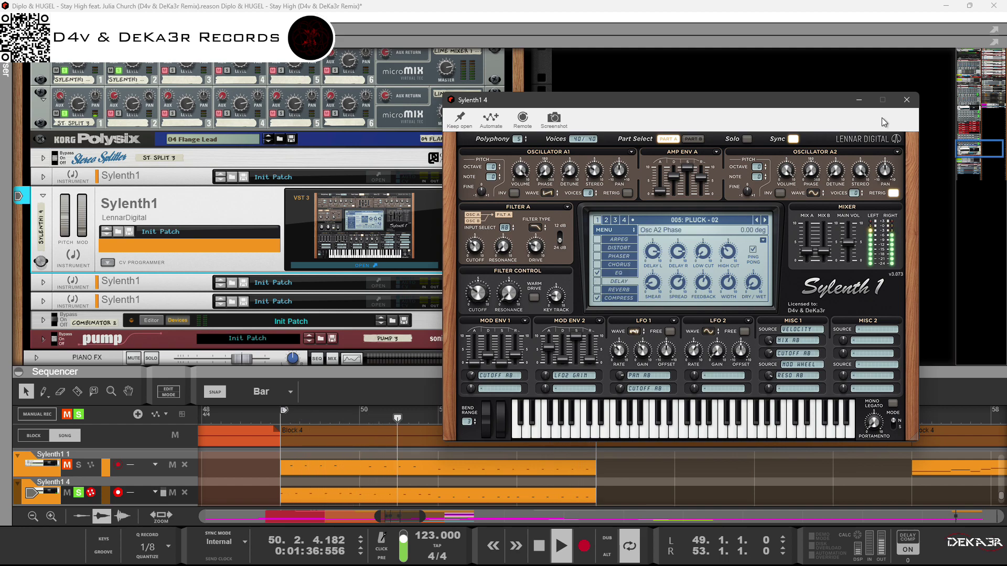
pyautogui.click(907, 100)
# Step: Readjust the Sylenth1 4 channel's aux send on the third Line Mixer 1 unit
pyautogui.scroll(4, 360, 153)
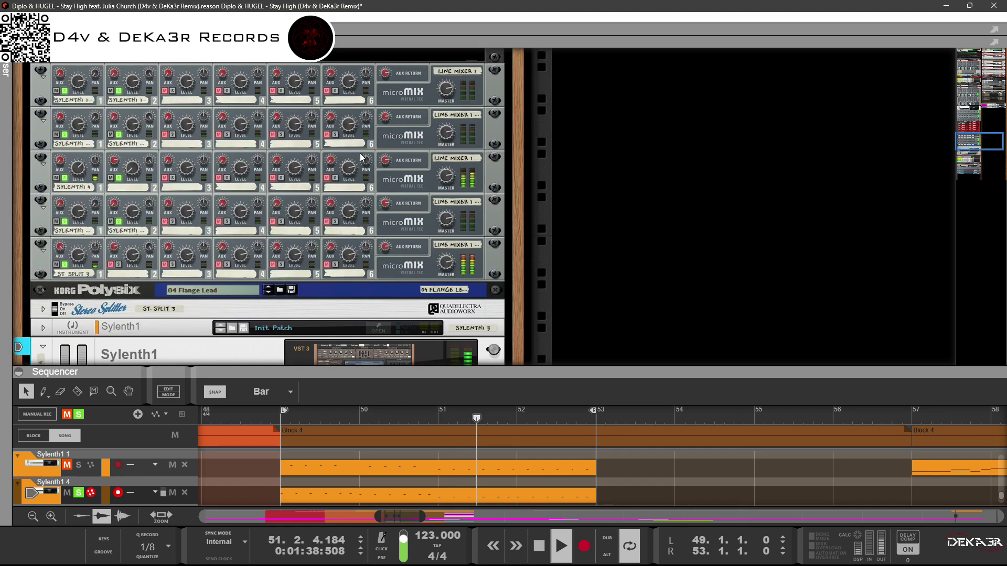
pyautogui.click(61, 162)
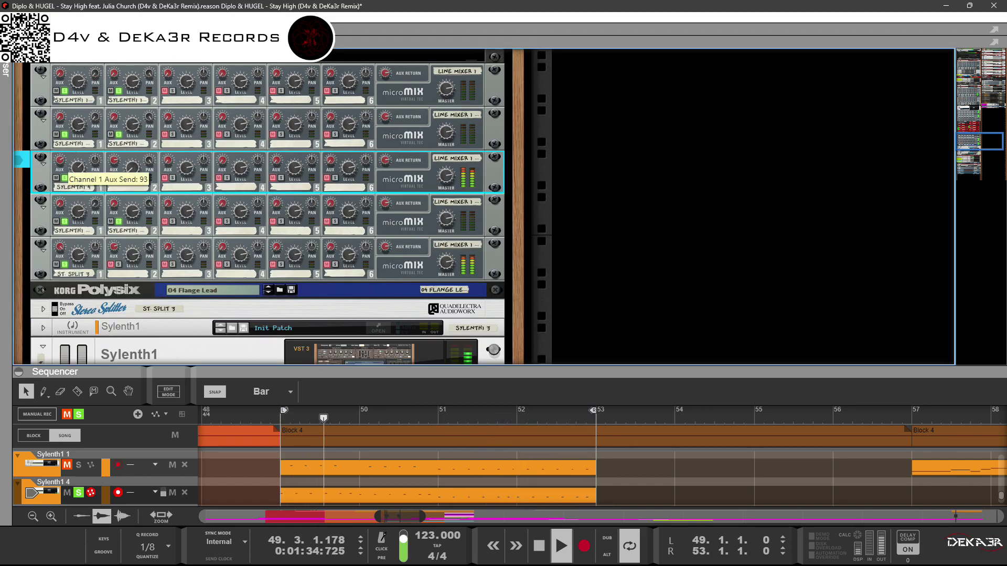
pyautogui.moveTo(61, 162); pyautogui.dragTo(61, 166)
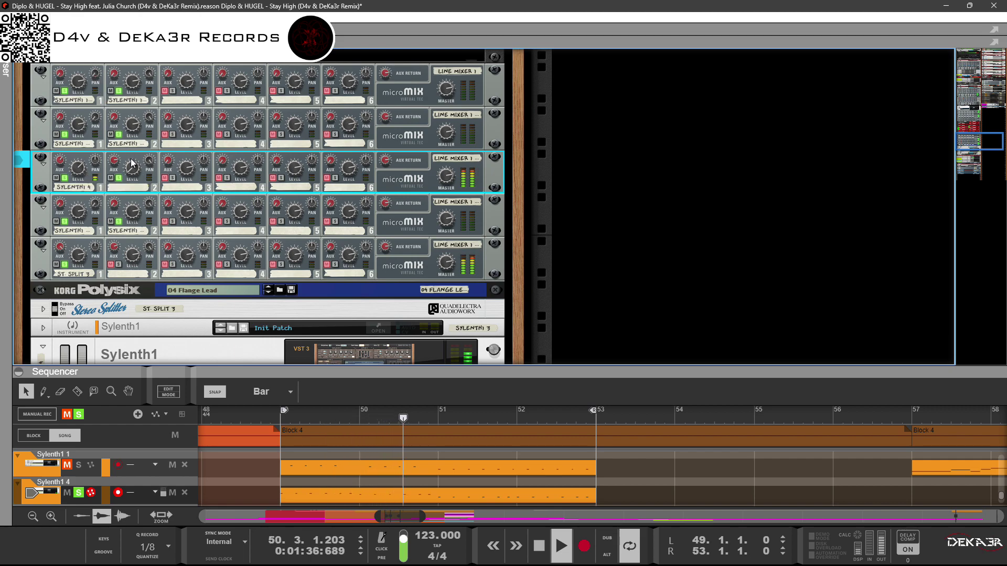
# Step: Try other step counts on the L COPY 2 and R COPY 2 delay lines, settling on 2 and 1 steps
pyautogui.scroll(6, 130, 162)
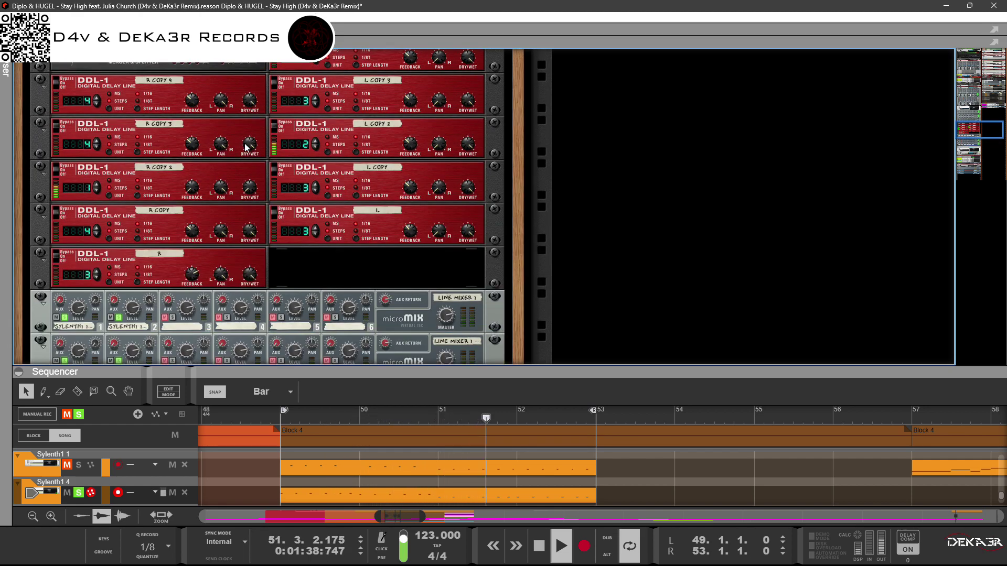
pyautogui.click(315, 140)
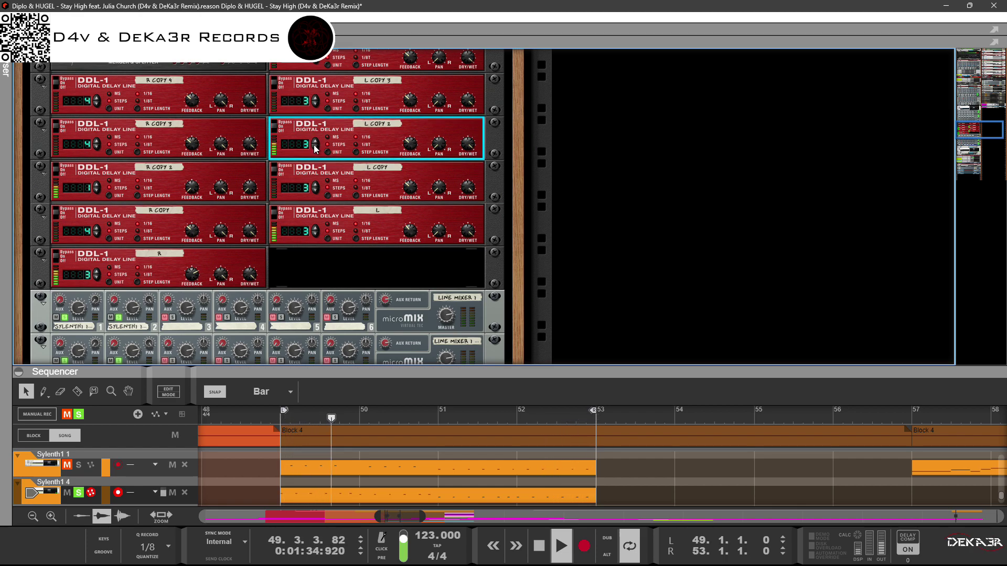
pyautogui.click(314, 146)
pyautogui.click(315, 149)
pyautogui.click(315, 149)
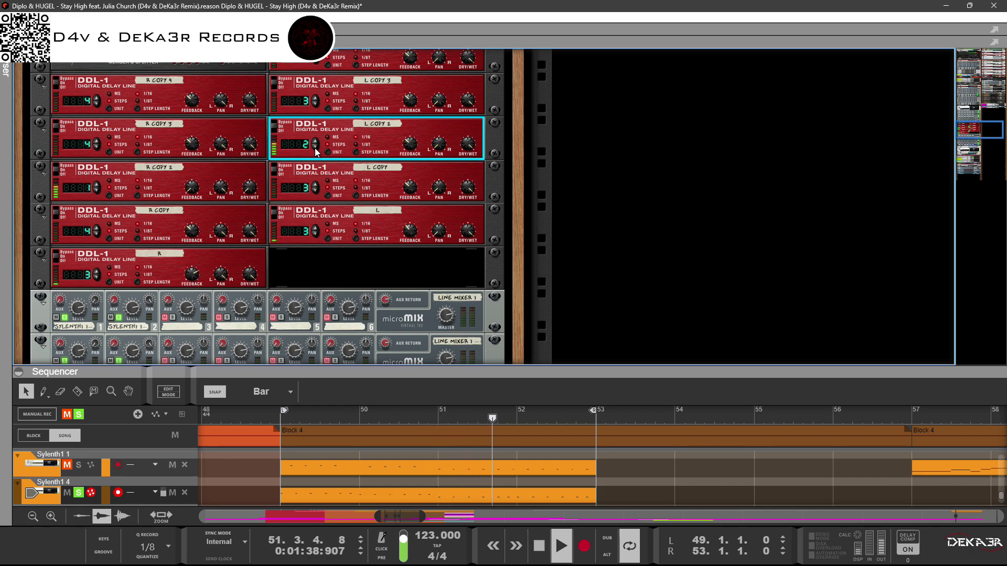
pyautogui.click(315, 149)
pyautogui.click(98, 184)
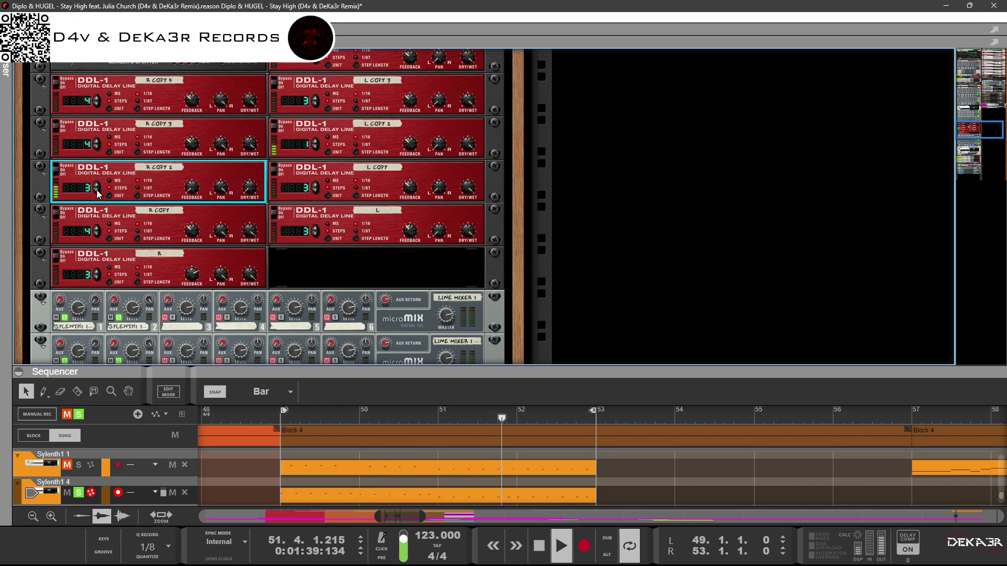
pyautogui.click(97, 192)
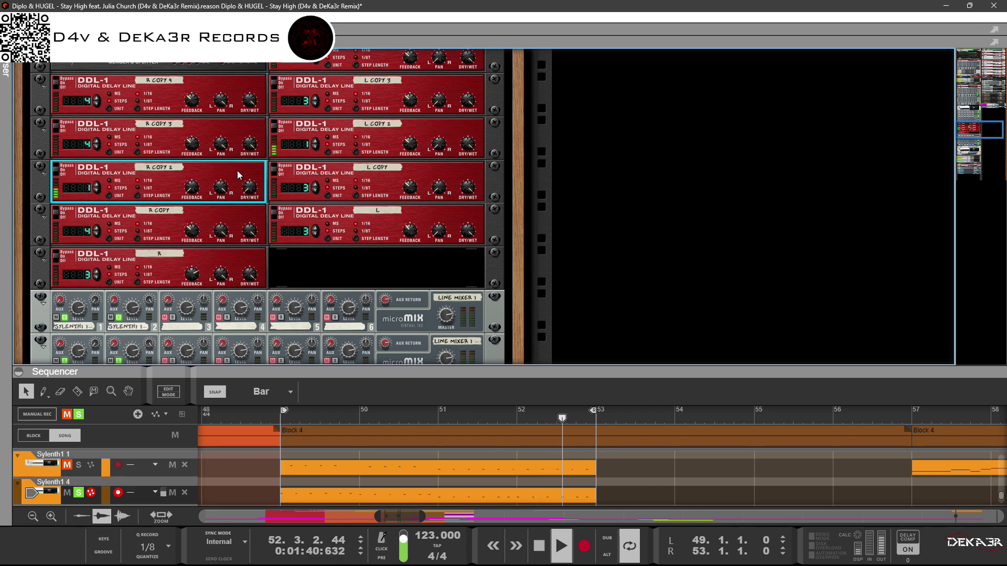
pyautogui.click(315, 141)
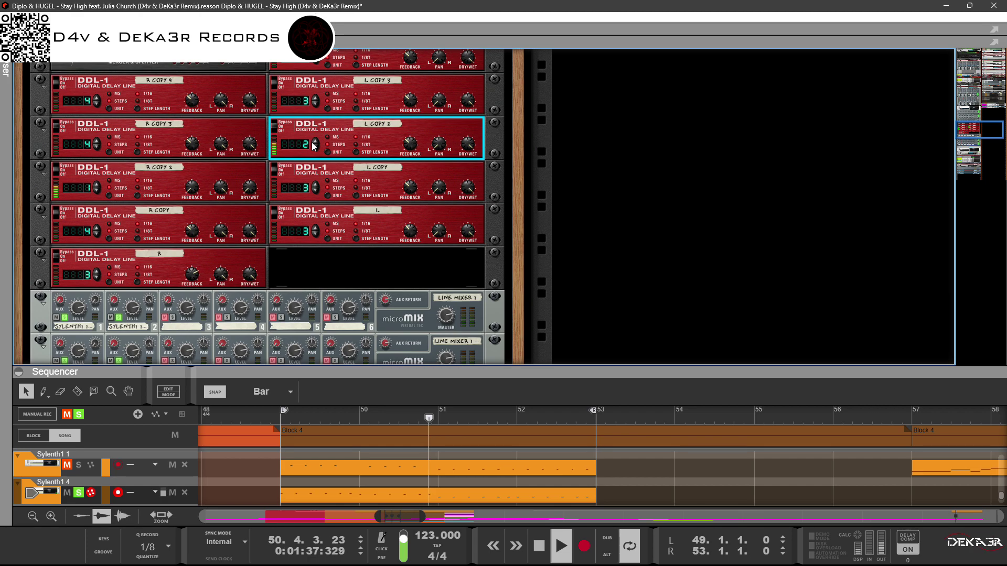
# Step: Drop the Sylenth1 4 channel level on the third Line Mixer 1 unit to 0 and raise it again to about 61
pyautogui.scroll(-4, 202, 245)
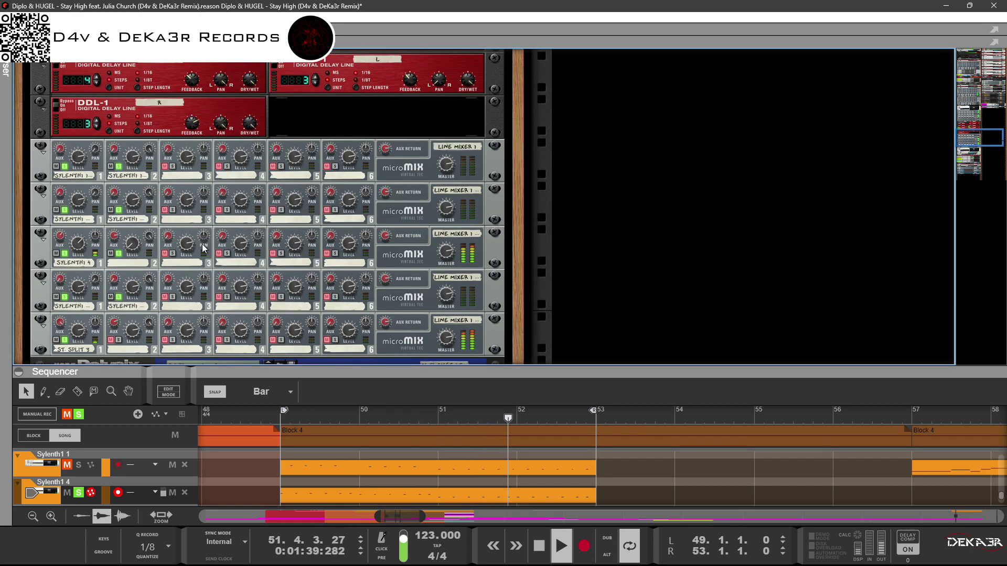
pyautogui.scroll(4, 346, 158)
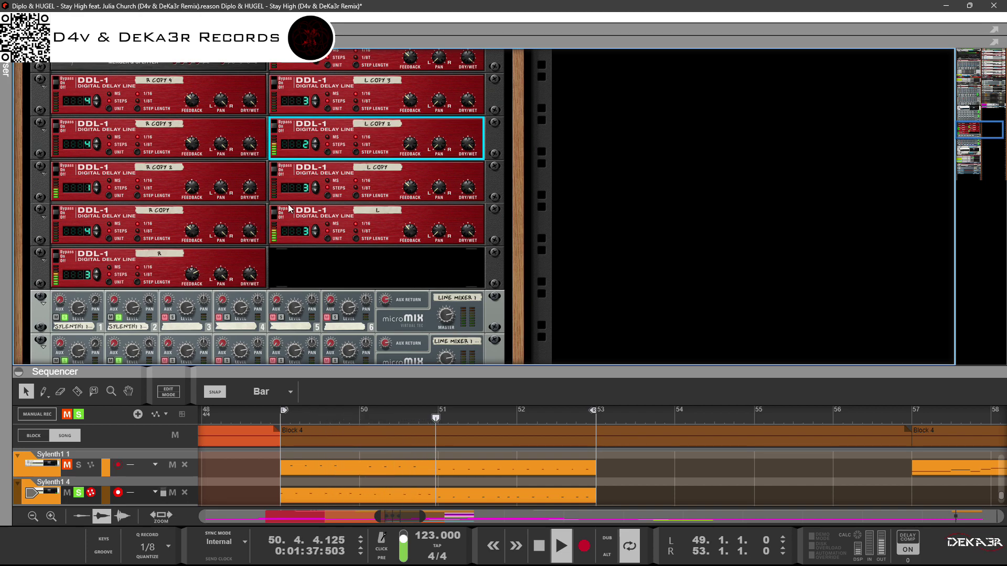
pyautogui.scroll(-5, 311, 215)
pyautogui.scroll(2, 311, 215)
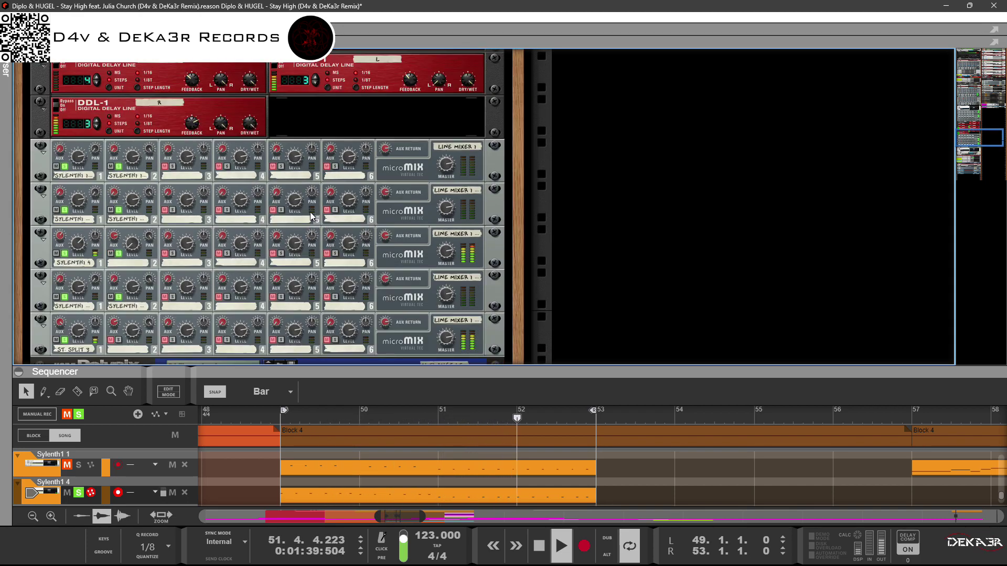
pyautogui.moveTo(71, 242); pyautogui.dragTo(79, 309)
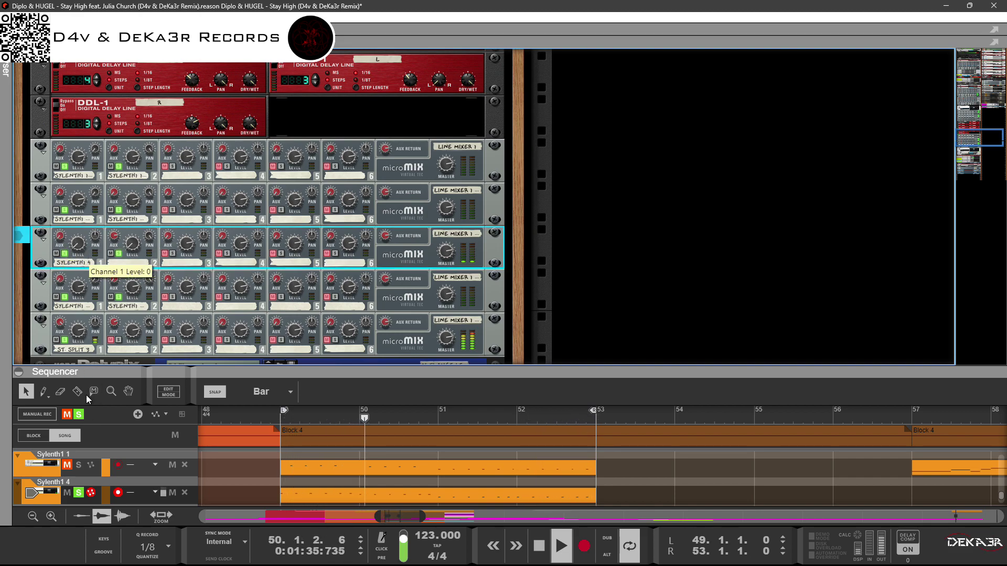
pyautogui.moveTo(78, 203); pyautogui.dragTo(106, 151)
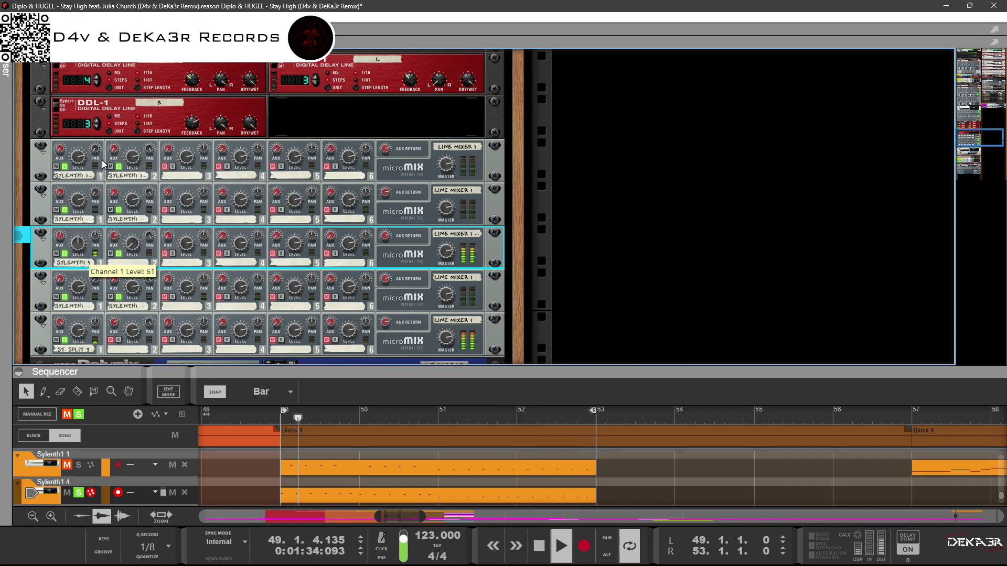
pyautogui.moveTo(105, 155); pyautogui.dragTo(105, 125)
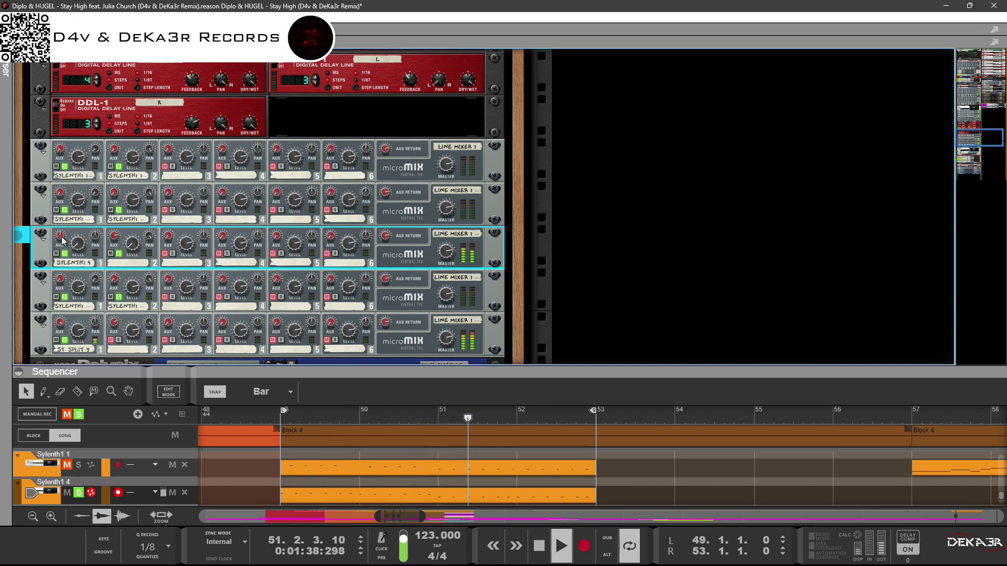
# Step: Adjust the Sylenth1 4 channel's aux send and set the master level to about 65 on the third Line Mixer 1 unit
pyautogui.moveTo(62, 239); pyautogui.dragTo(73, 211)
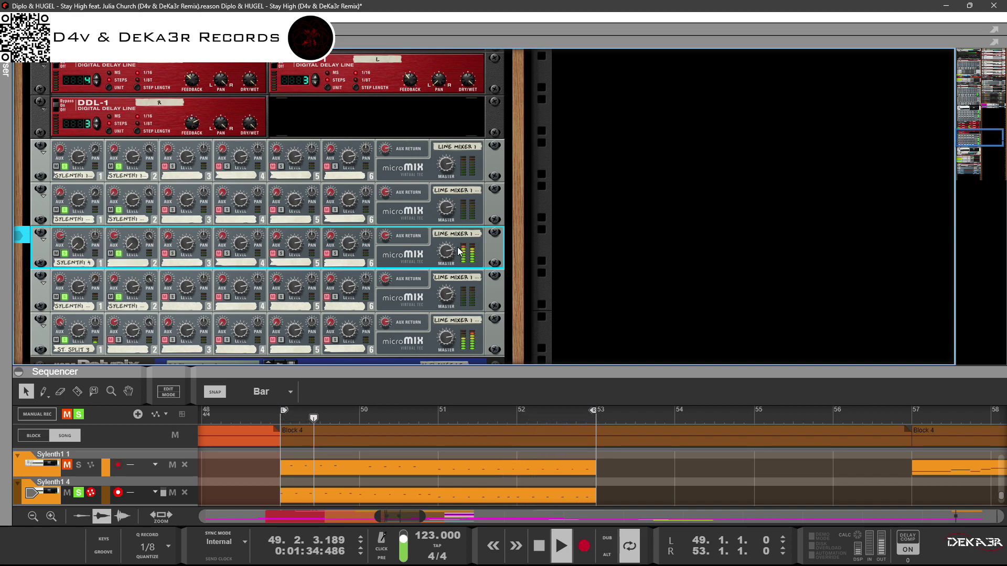
pyautogui.moveTo(442, 335); pyautogui.dragTo(441, 306)
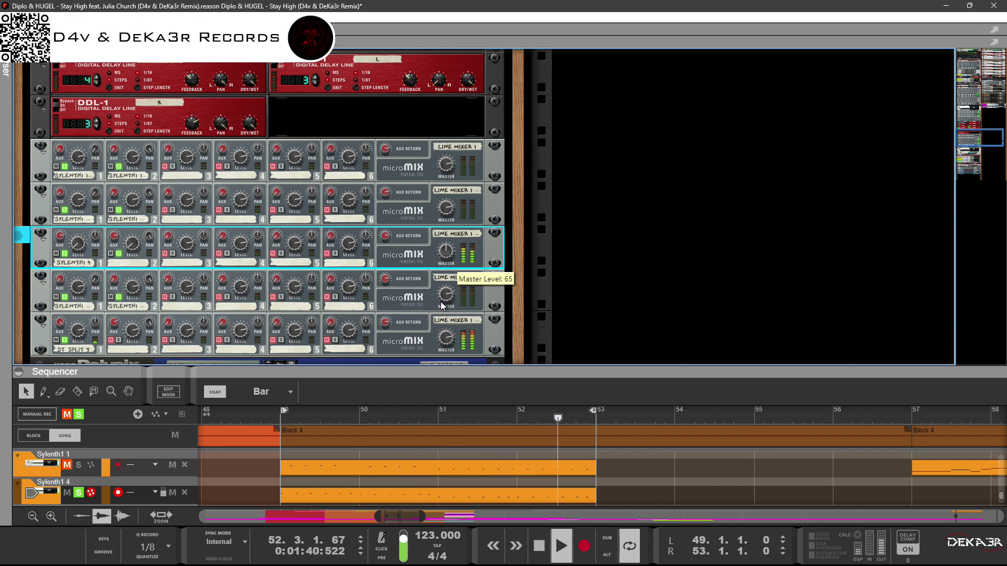
# Step: Adjust the channel 1 level and aux send on the third Line Mixer 2 unit, trying the send at about 70
pyautogui.scroll(5, 431, 260)
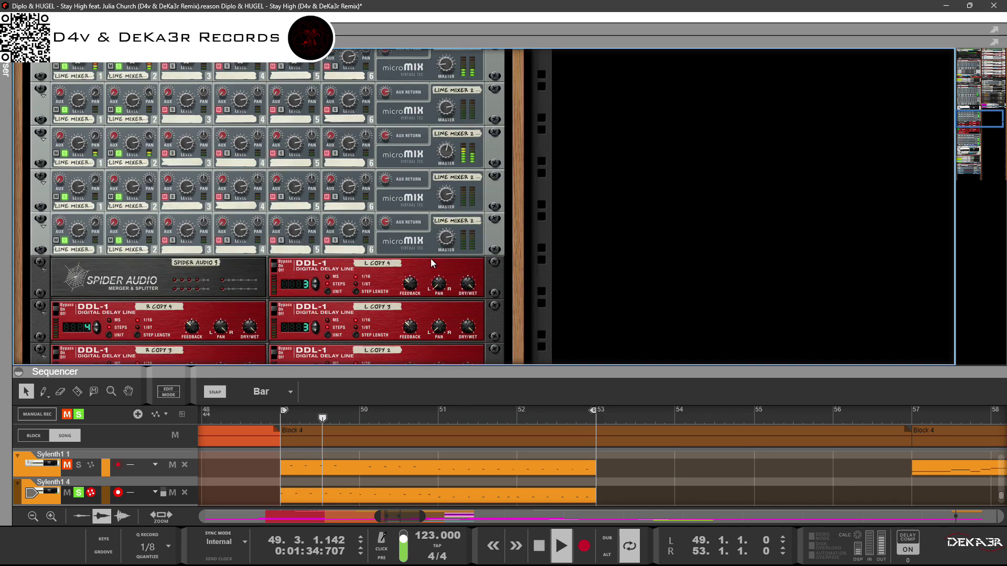
pyautogui.scroll(5, 430, 259)
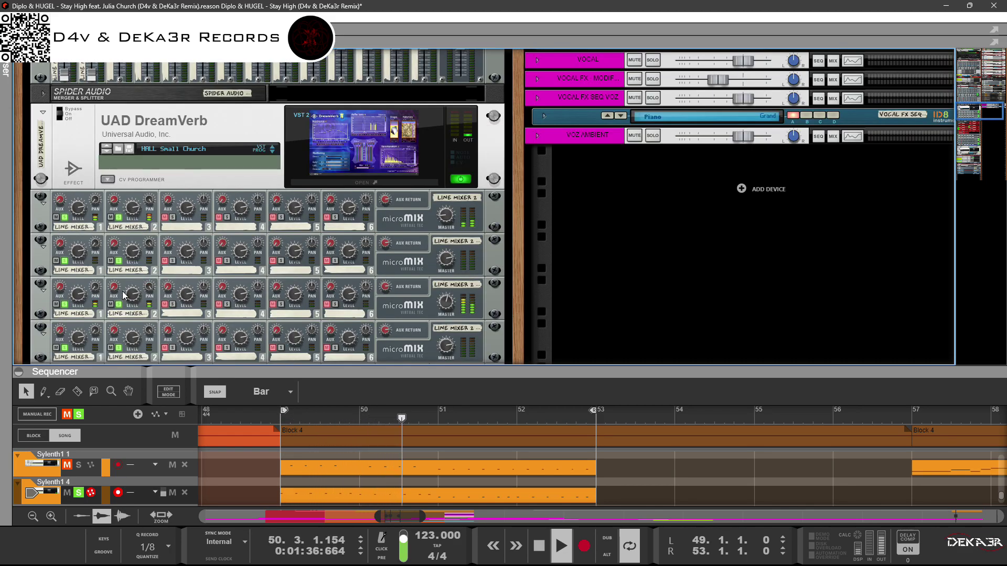
pyautogui.click(96, 288)
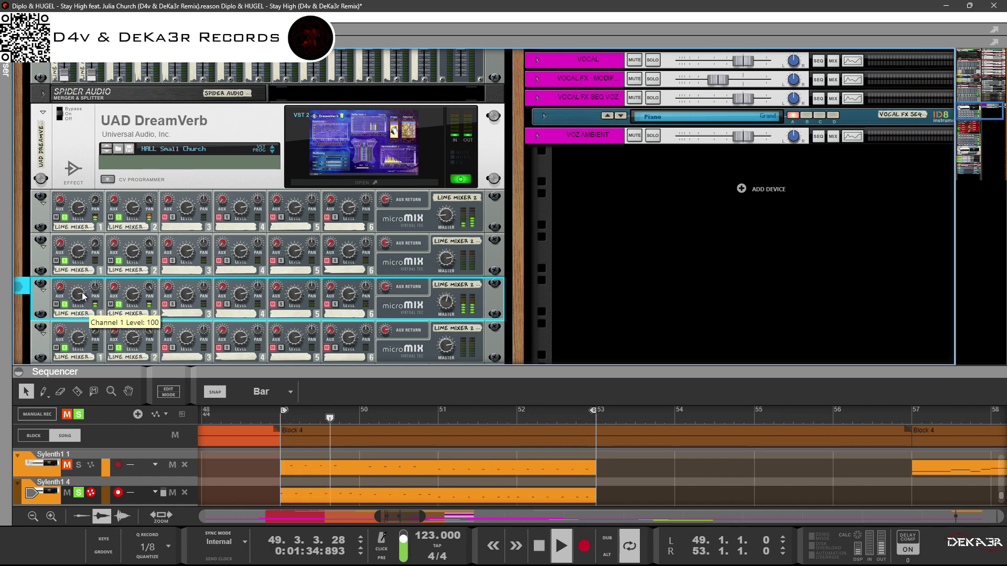
pyautogui.moveTo(62, 292); pyautogui.dragTo(101, 190)
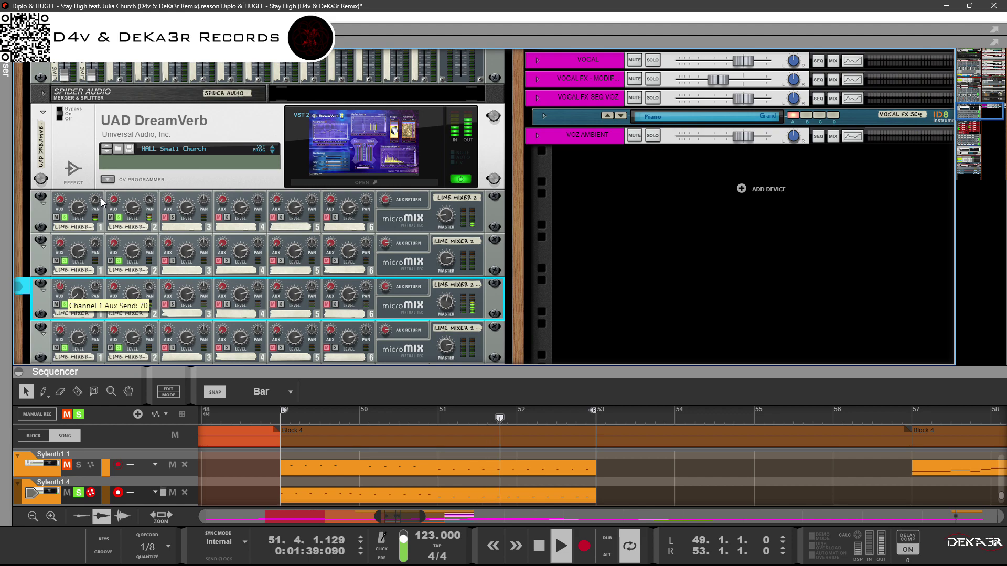
pyautogui.moveTo(101, 198); pyautogui.dragTo(99, 236)
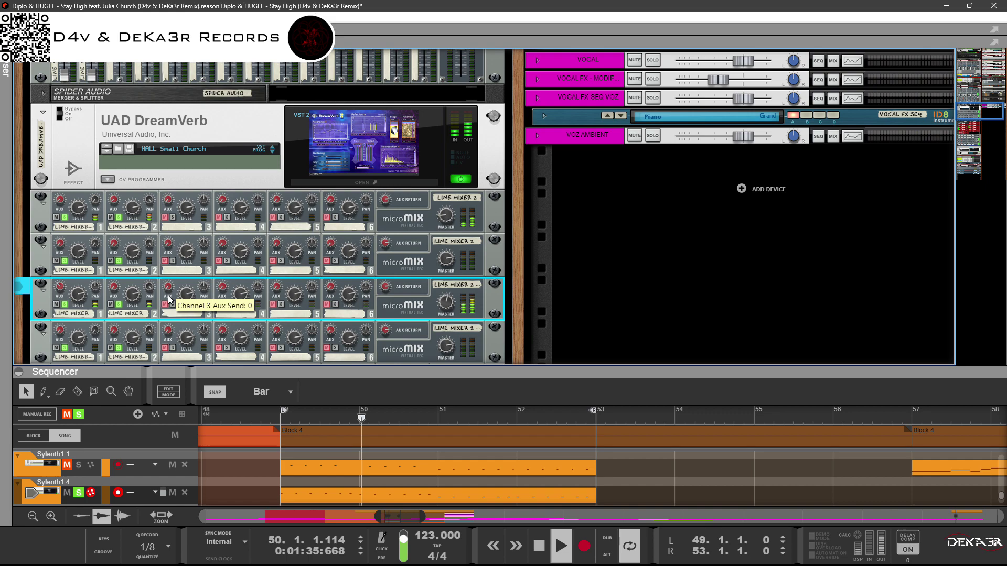
# Step: Adjust the dry/wet balance of the L COPY 2 and R COPY 2 delay lines, trying 114 and 0
pyautogui.scroll(-5, 173, 297)
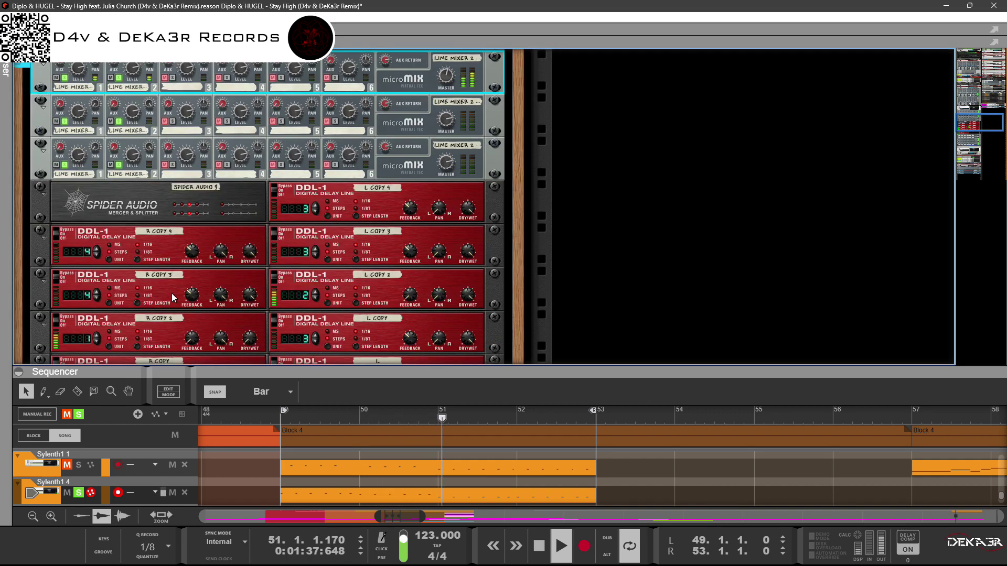
pyautogui.click(470, 301)
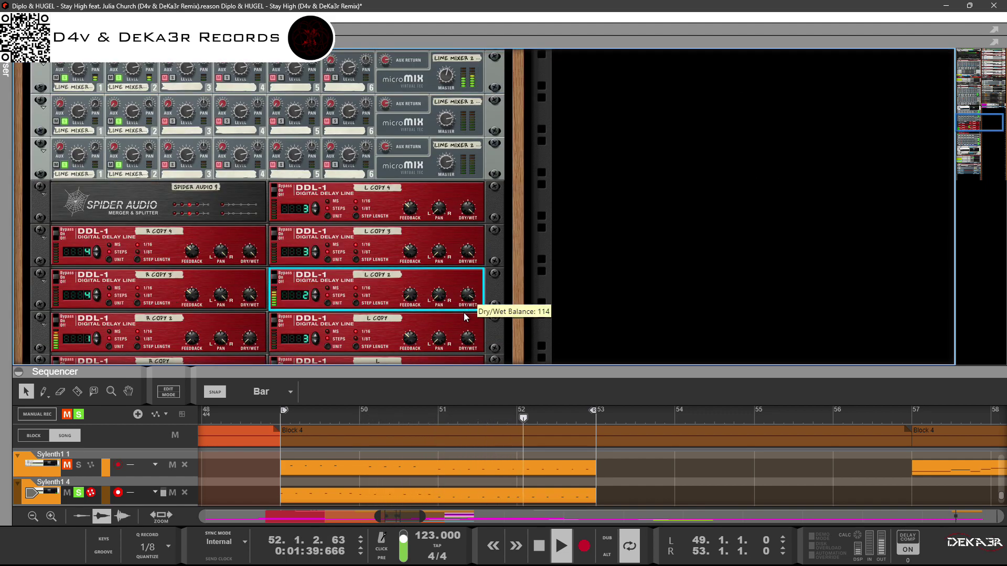
pyautogui.scroll(-2, 297, 322)
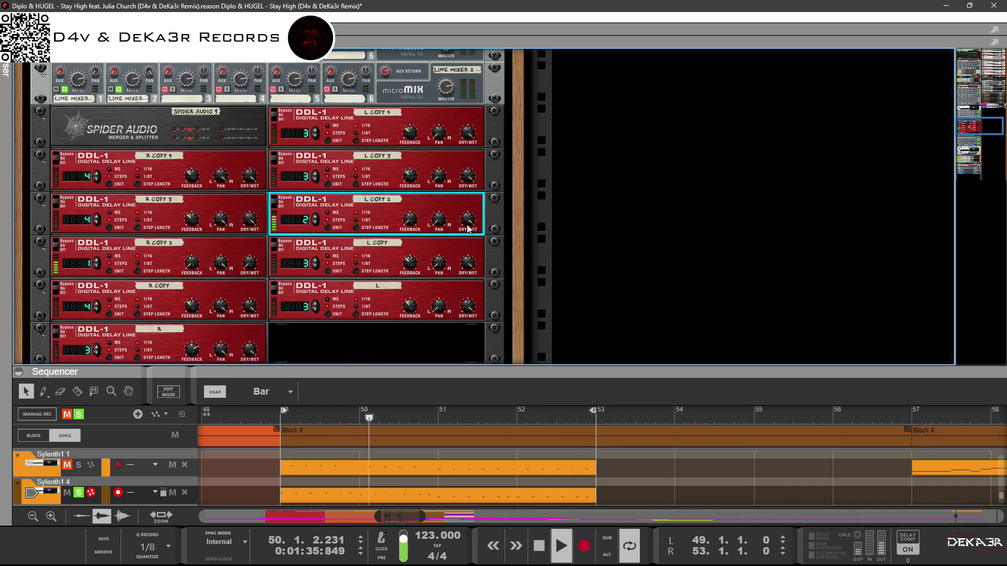
pyautogui.click(251, 260)
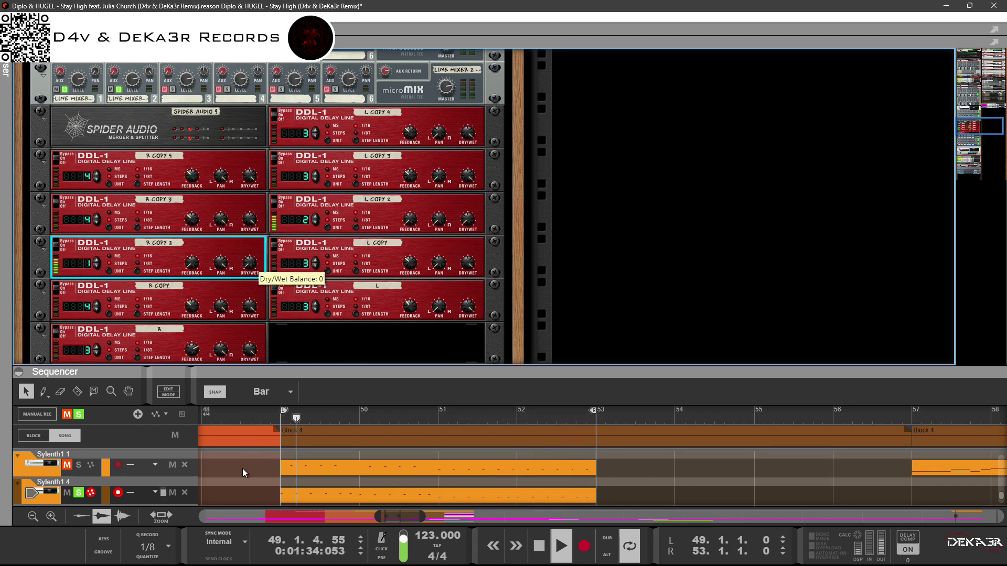
# Step: Fine-tune the Sylenth1 4 channel's aux send on the third Line Mixer 1 unit
pyautogui.scroll(-5, 316, 294)
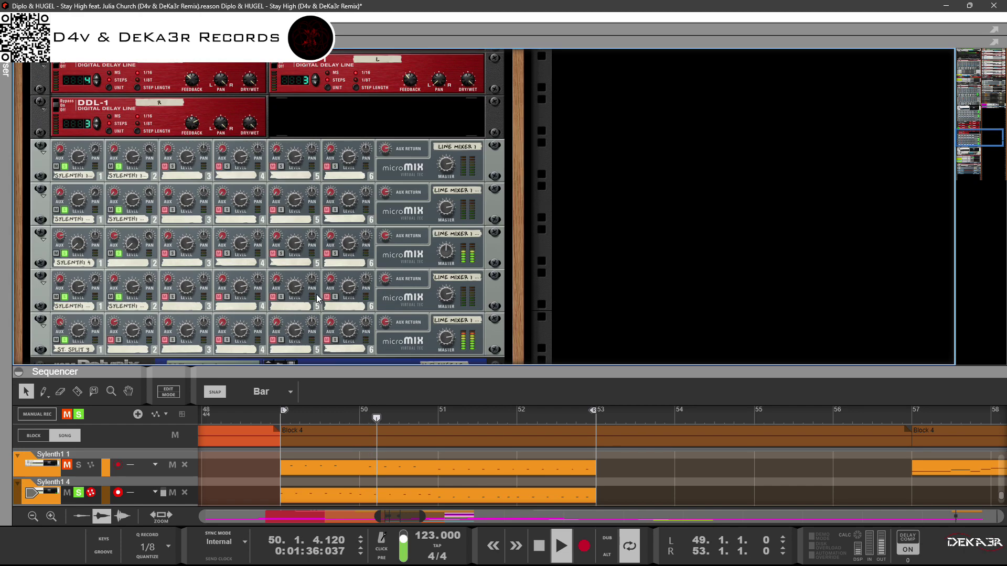
pyautogui.scroll(-2, 316, 294)
pyautogui.scroll(2, 316, 294)
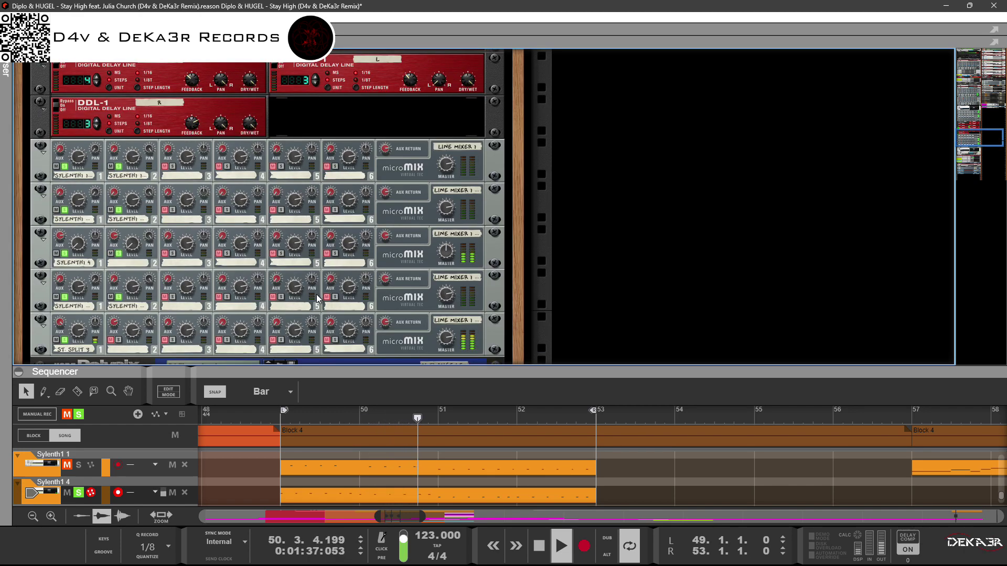
pyautogui.click(59, 242)
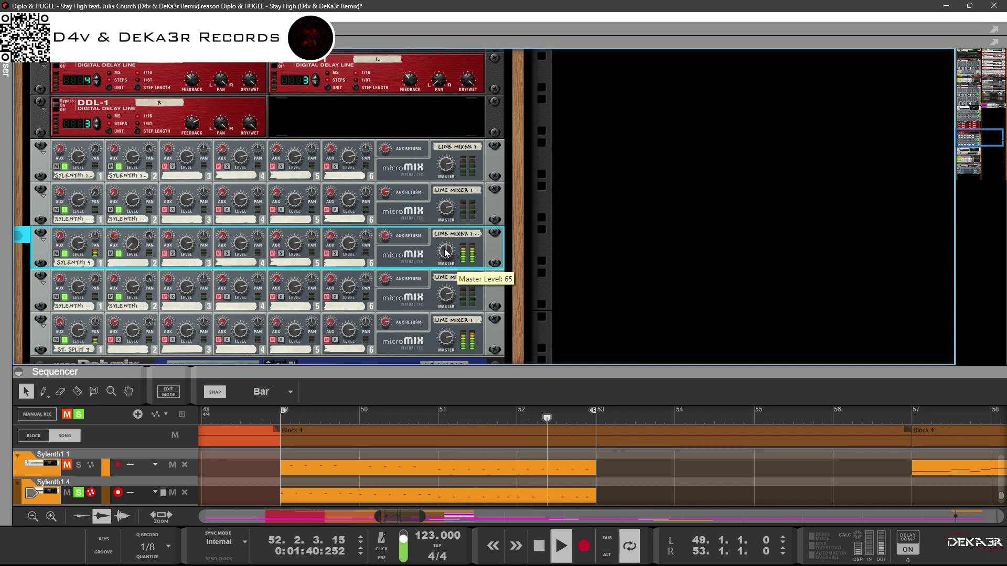
# Step: Set the aux sends of channels 1 and 2 on the third Line Mixer 2 unit to about 45 and 59
pyautogui.scroll(5, 445, 252)
pyautogui.scroll(3, 444, 252)
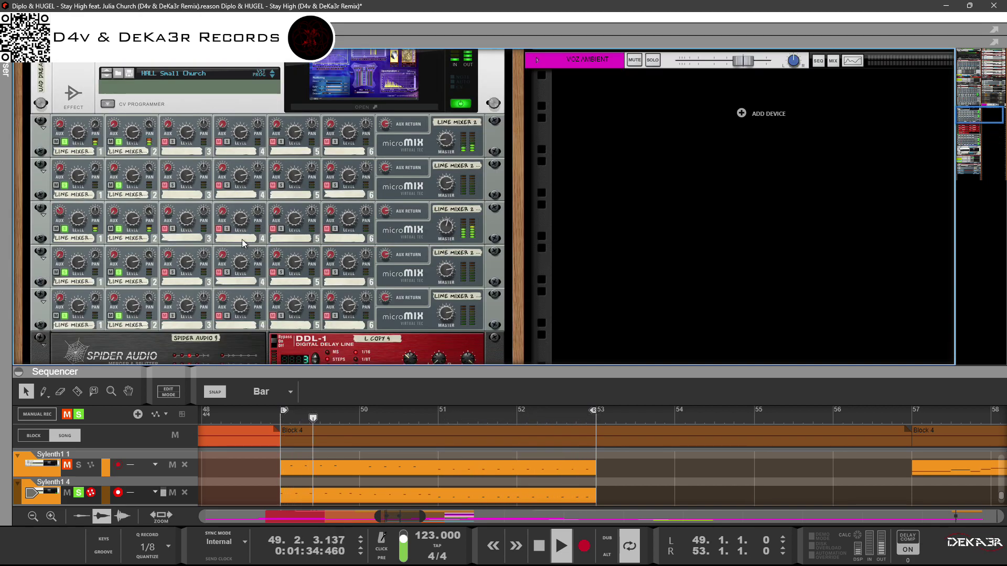
pyautogui.click(115, 216)
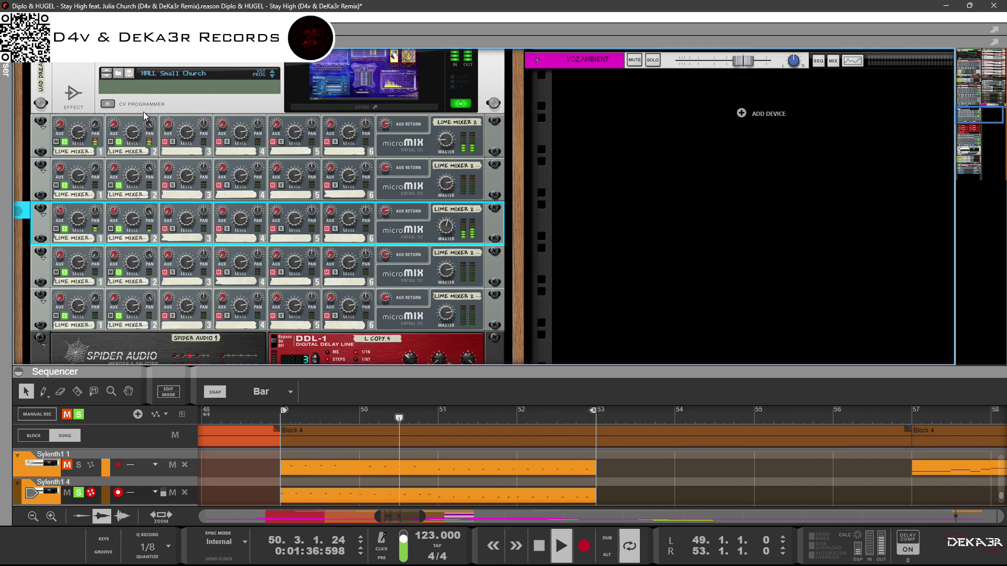
pyautogui.moveTo(114, 216)
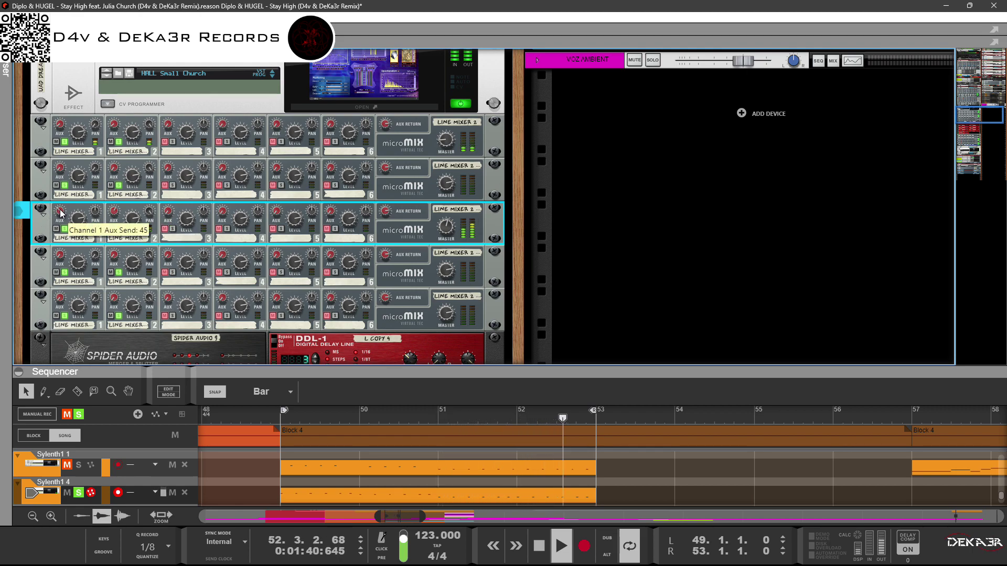
pyautogui.moveTo(115, 214)
pyautogui.mouseDown()
pyautogui.moveTo(114, 245)
pyautogui.moveTo(113, 233)
pyautogui.mouseUp()
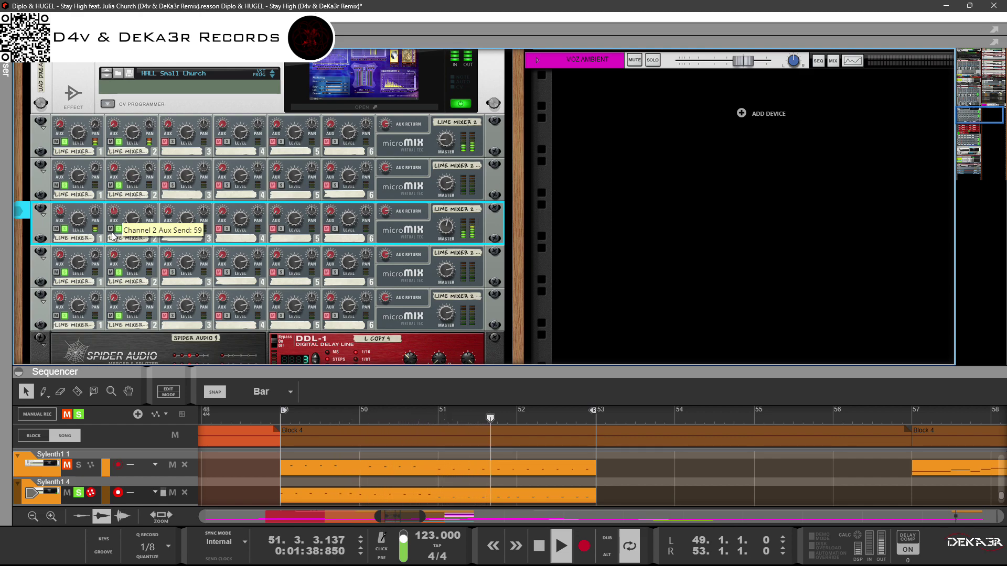
# Step: Switch channel 12's Aux 4 send on Mixer 1 to pre-fader and adjust the send amount, trying about 112
pyautogui.scroll(3, 174, 272)
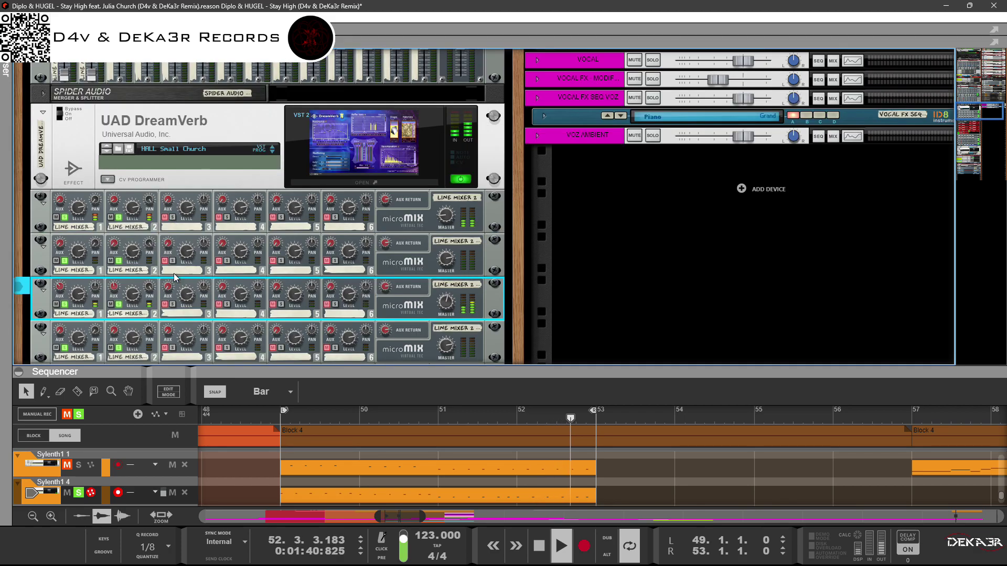
pyautogui.scroll(6, 174, 272)
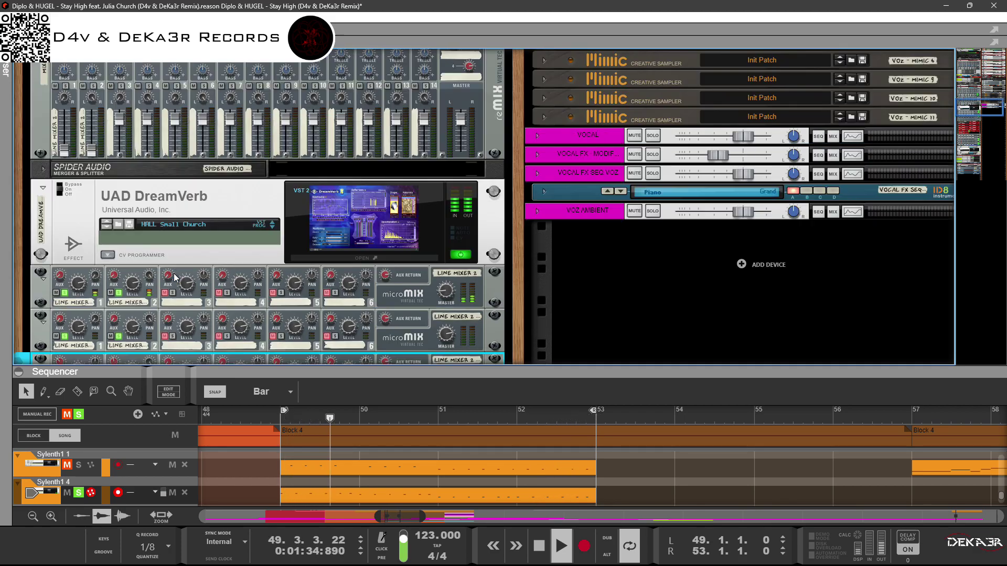
pyautogui.scroll(6, 174, 273)
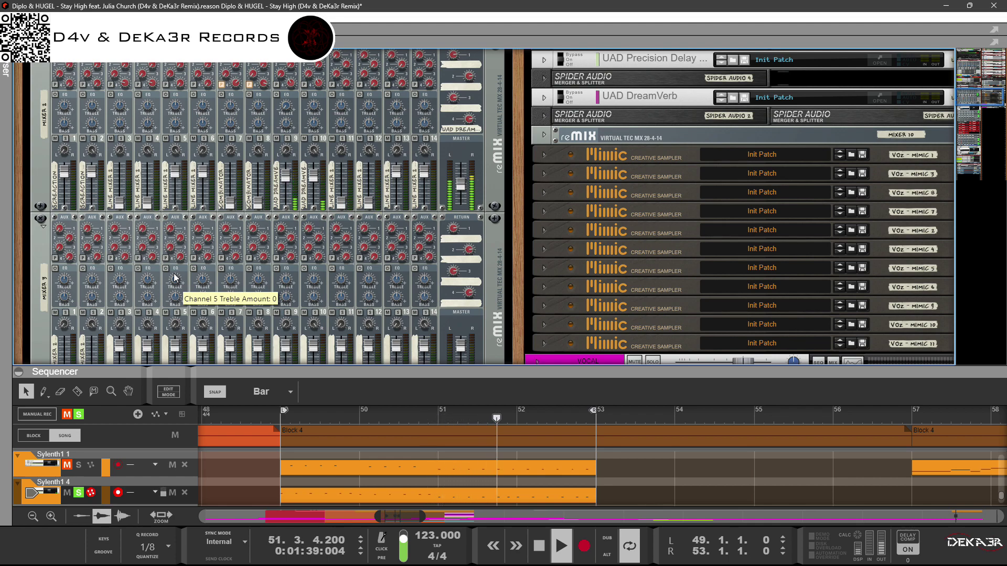
pyautogui.scroll(3, 174, 278)
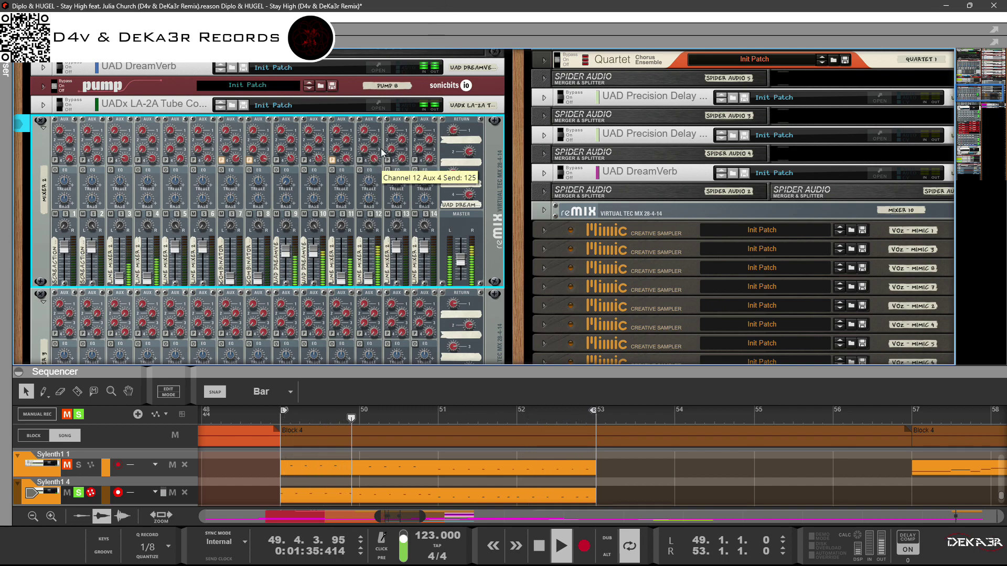
pyautogui.click(359, 160)
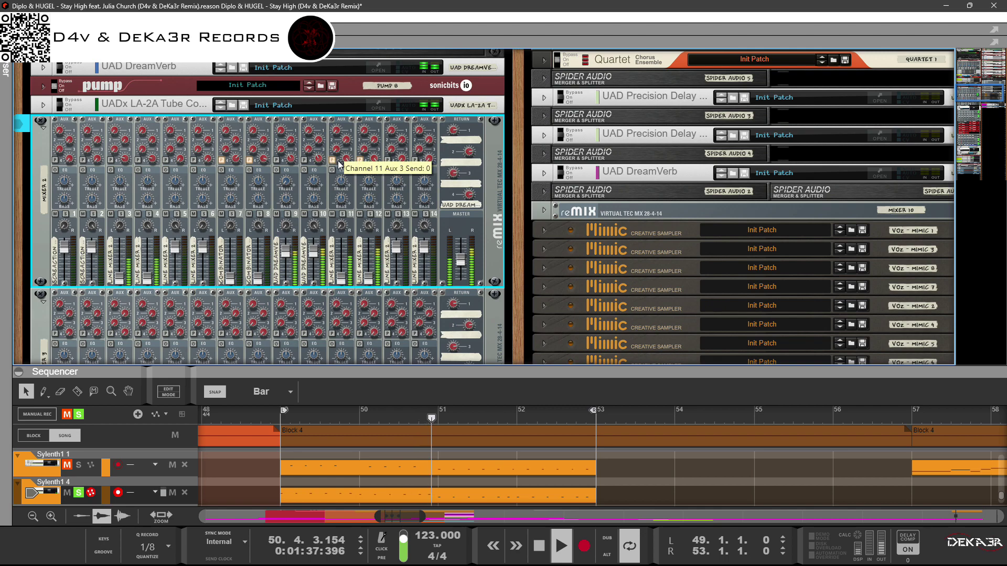
pyautogui.click(360, 160)
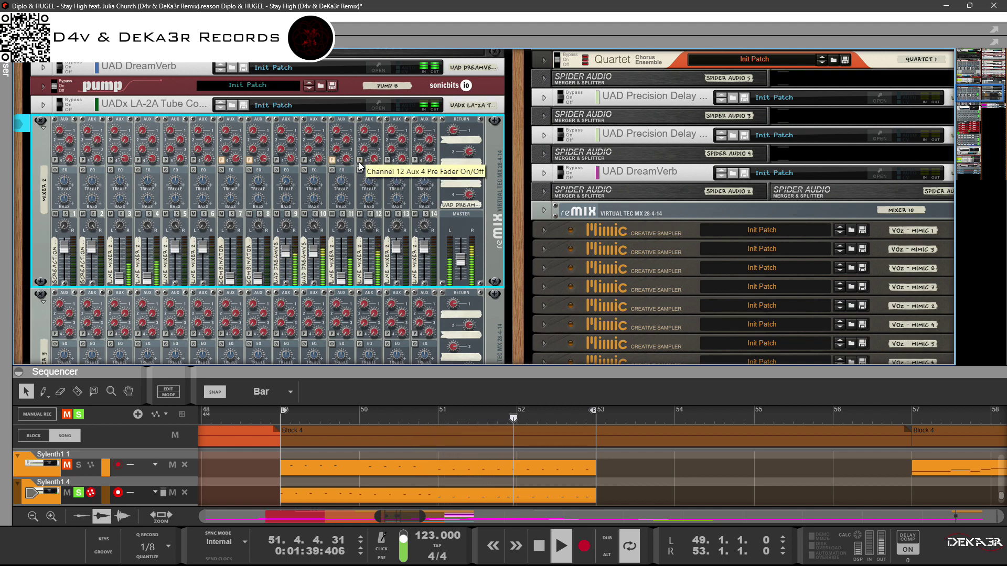
pyautogui.click(360, 161)
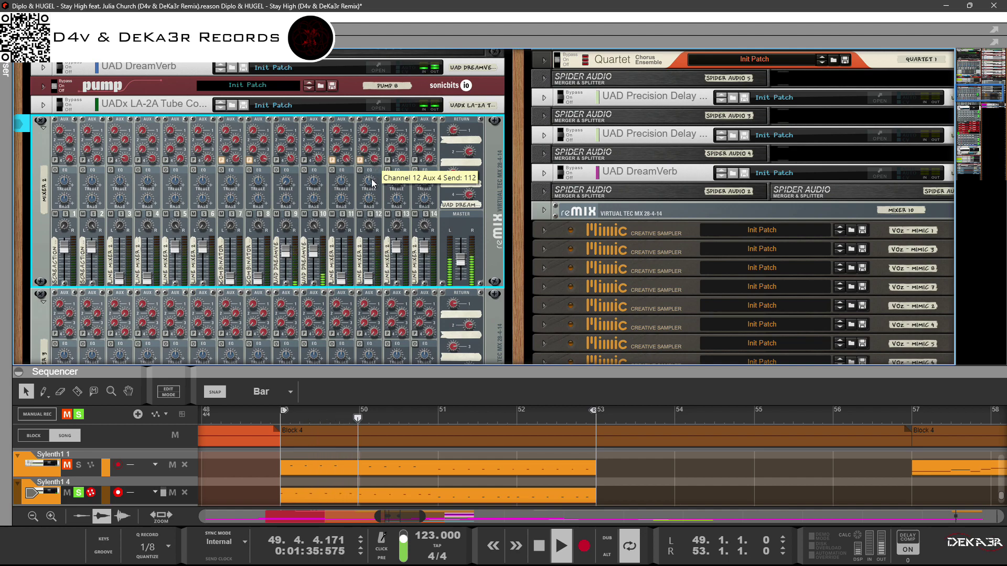
pyautogui.moveTo(373, 183); pyautogui.dragTo(366, 239)
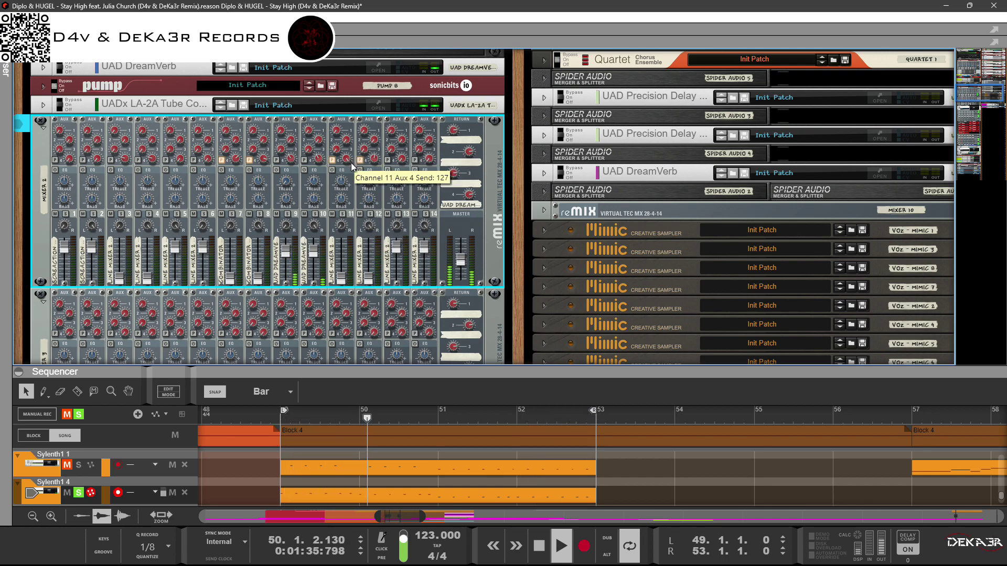
# Step: Adjust channel 11's Aux 4 send on Mixer 1 to about 124
pyautogui.moveTo(348, 165); pyautogui.dragTo(355, 226)
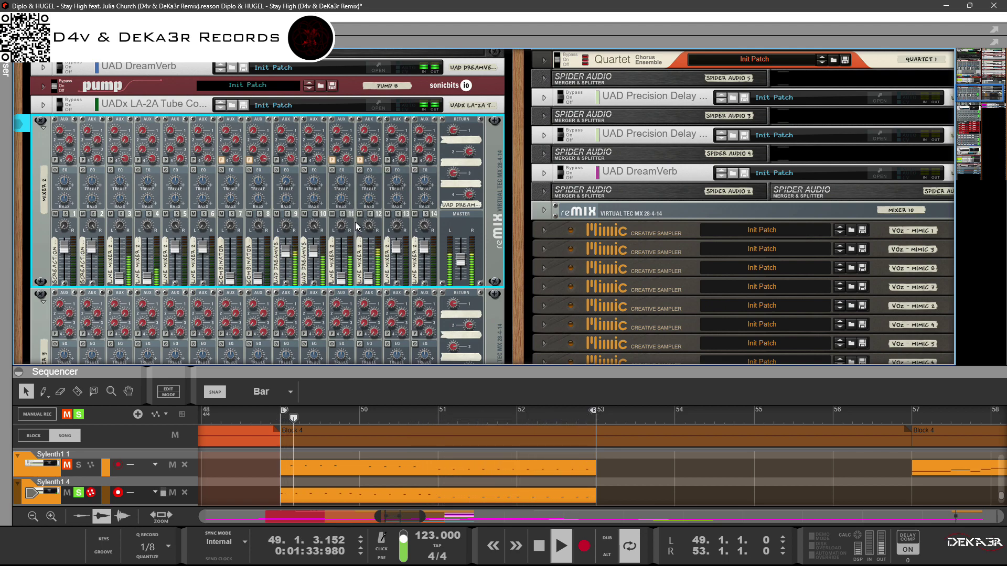
pyautogui.moveTo(351, 163)
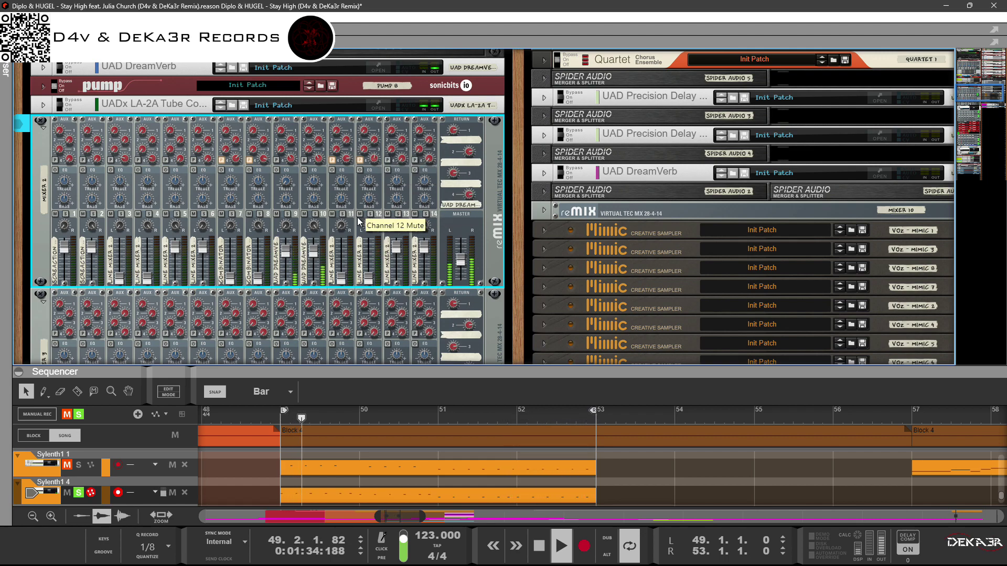
pyautogui.moveTo(350, 135)
pyautogui.scroll(1, 350, 135)
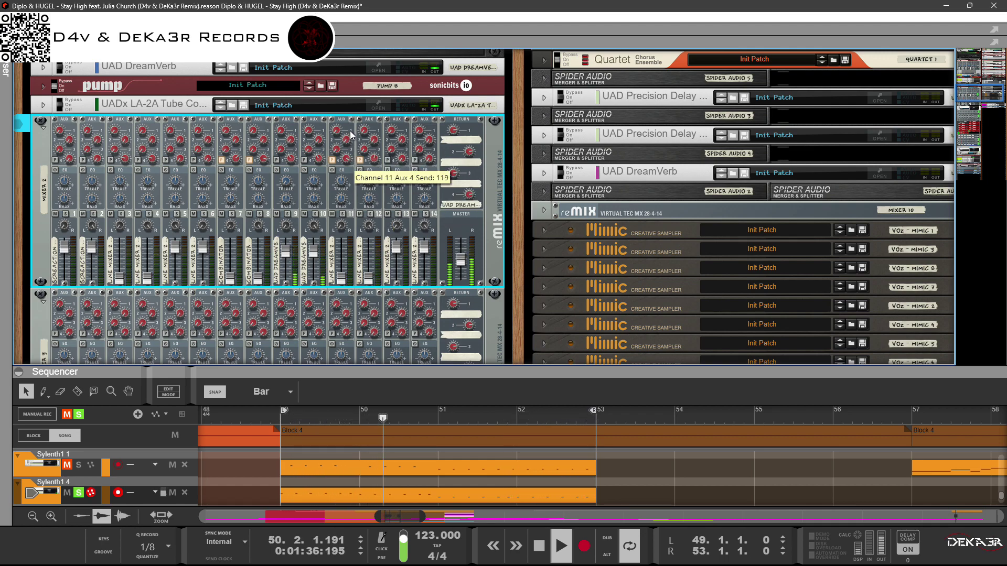
pyautogui.moveTo(350, 133); pyautogui.dragTo(355, 113)
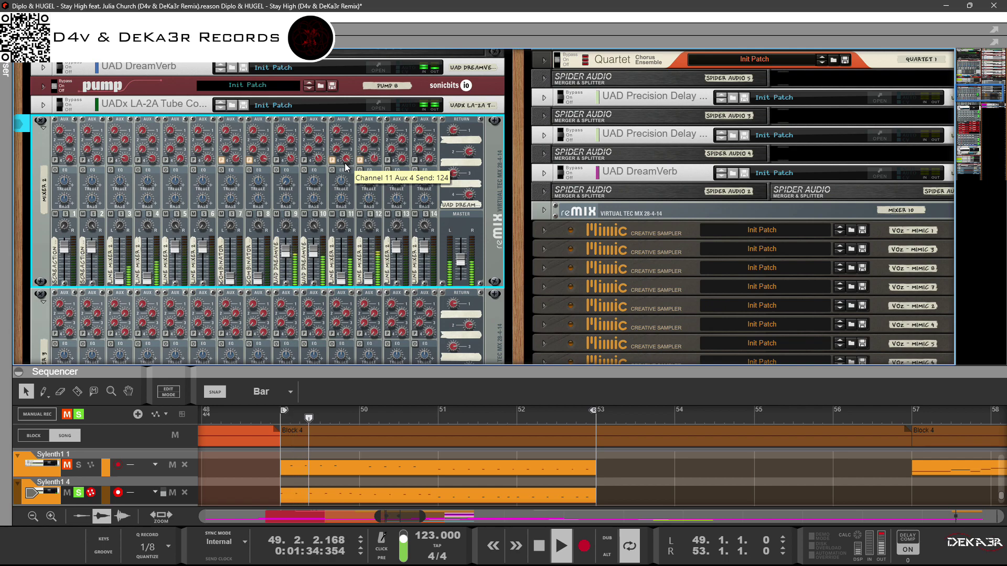
# Step: Save the remix song file
pyautogui.scroll(-3, 346, 164)
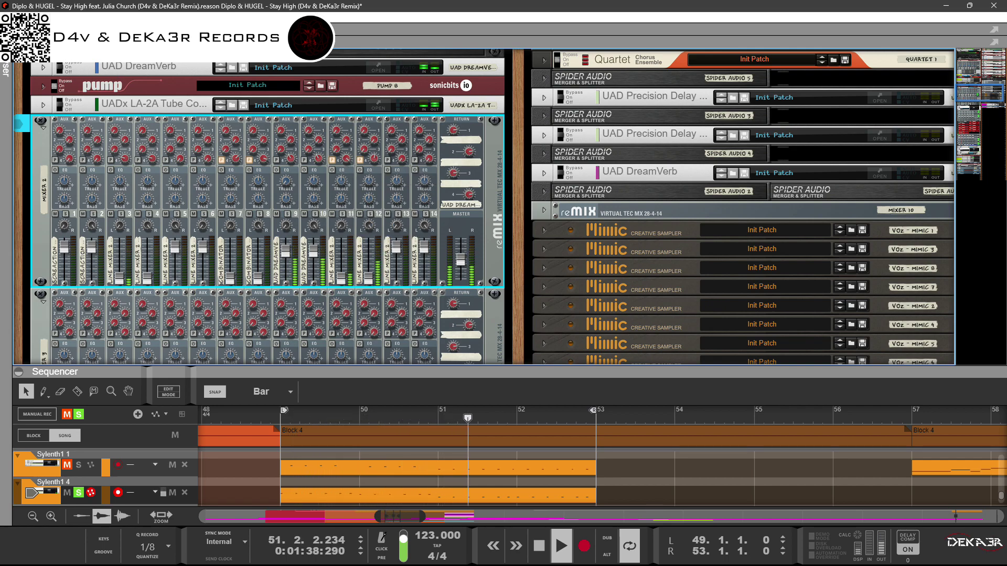
pyautogui.click(10, 17)
pyautogui.press('Escape')
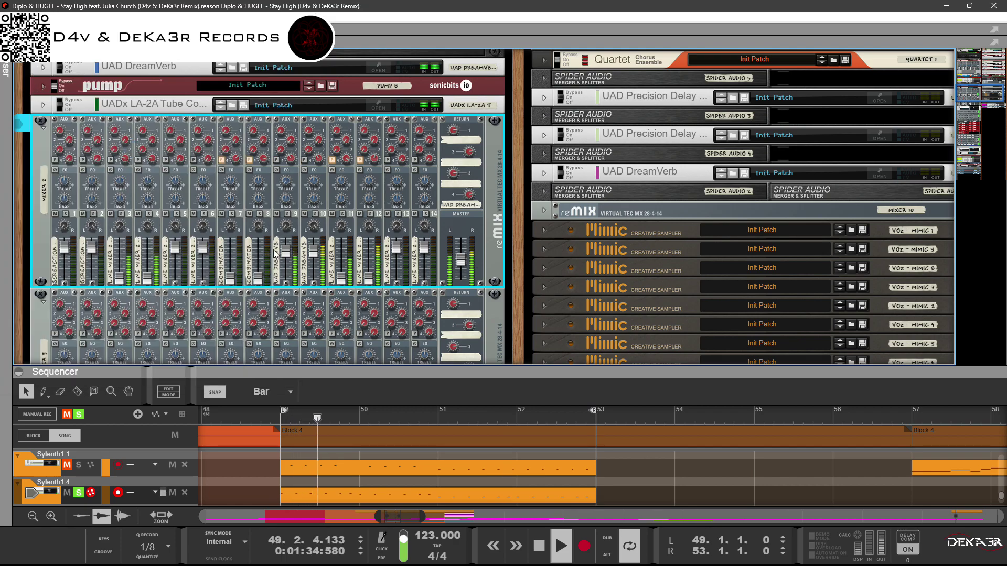
# Step: Set the master level of the third Line Mixer 2 unit to about 41
pyautogui.scroll(-10, 342, 251)
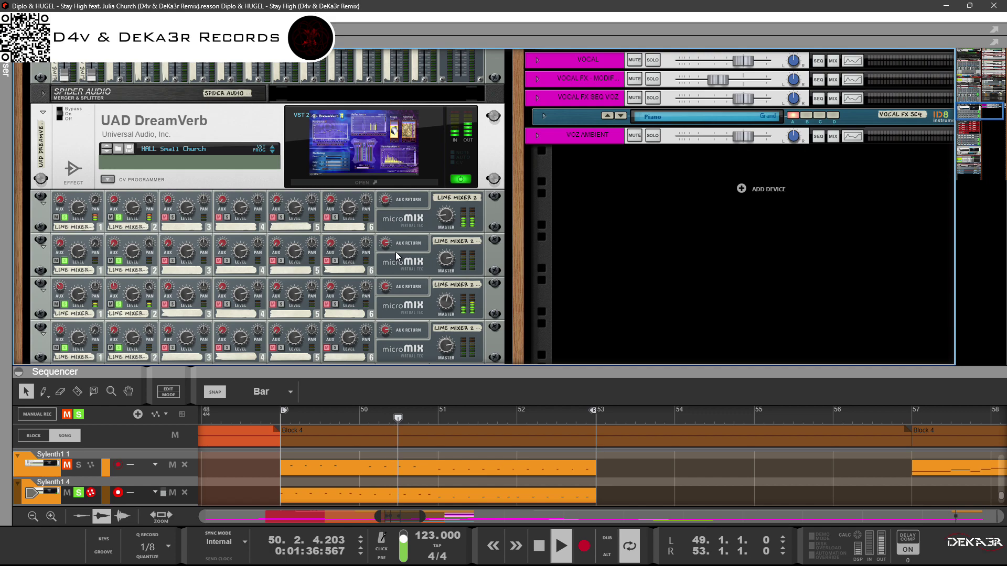
pyautogui.scroll(-3, 395, 251)
pyautogui.click(447, 232)
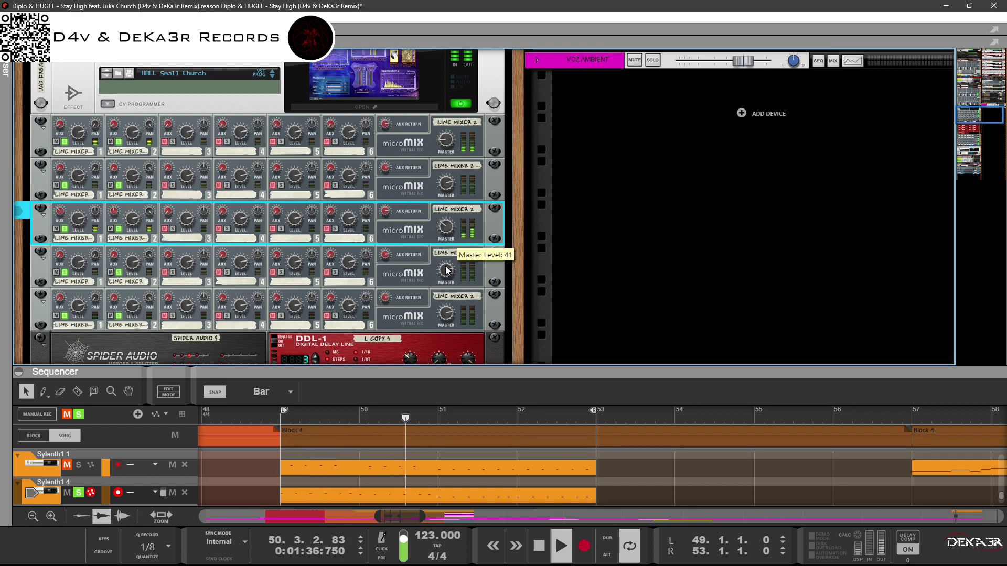
pyautogui.moveTo(446, 270); pyautogui.dragTo(447, 271)
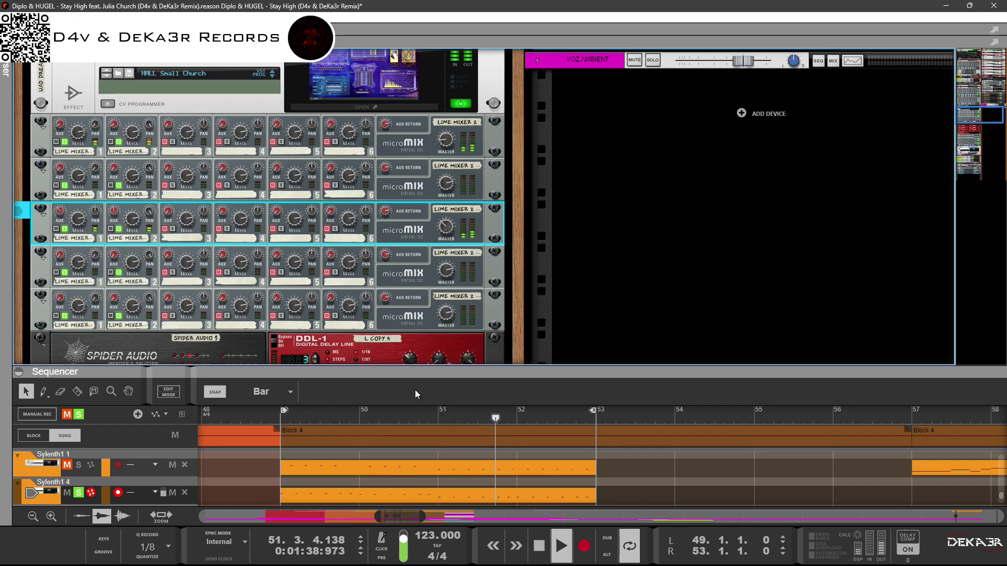
# Step: Enlarge the sequencer and solo the ROLLING UP STEREO, ROLLING DOWN MONO, ROLLING PHASE and SUB GRAVE tracks
pyautogui.moveTo(412, 372); pyautogui.dragTo(412, 128)
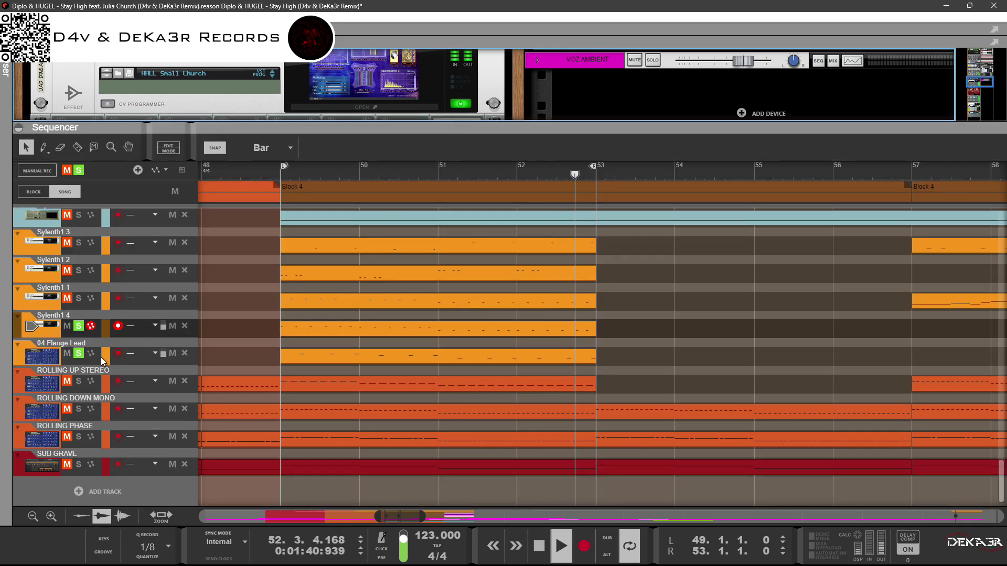
pyautogui.click(79, 381)
pyautogui.click(79, 409)
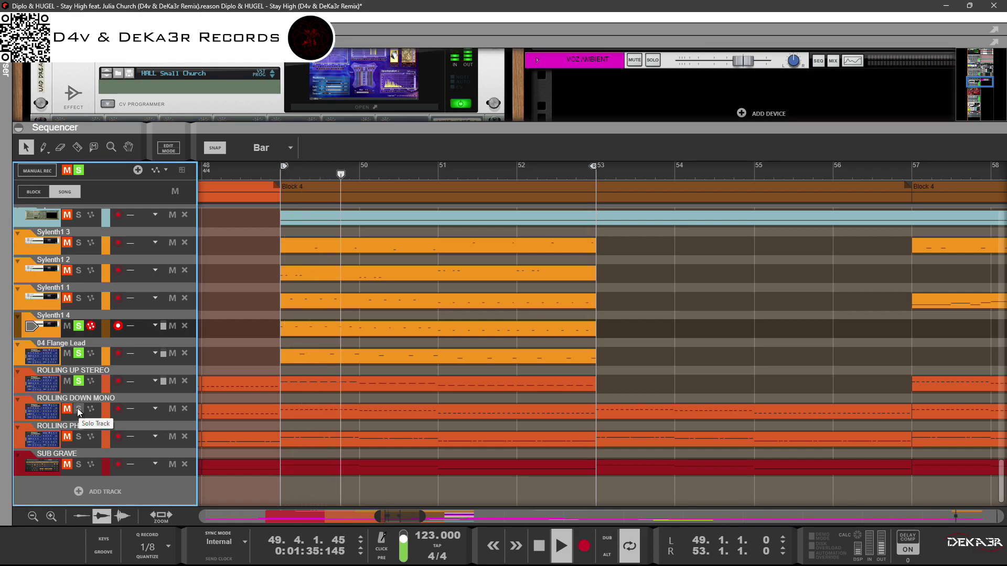
pyautogui.click(79, 437)
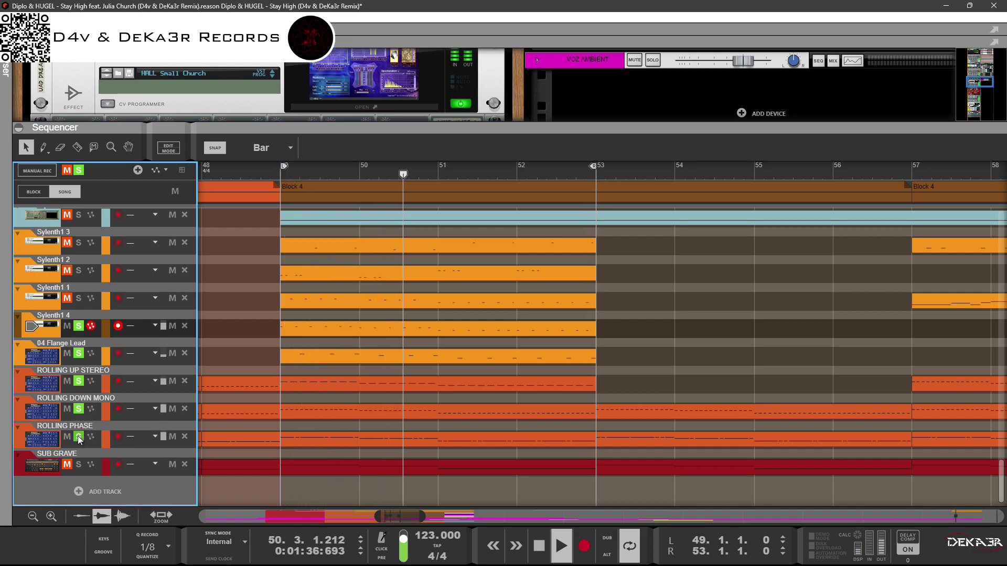
pyautogui.click(78, 465)
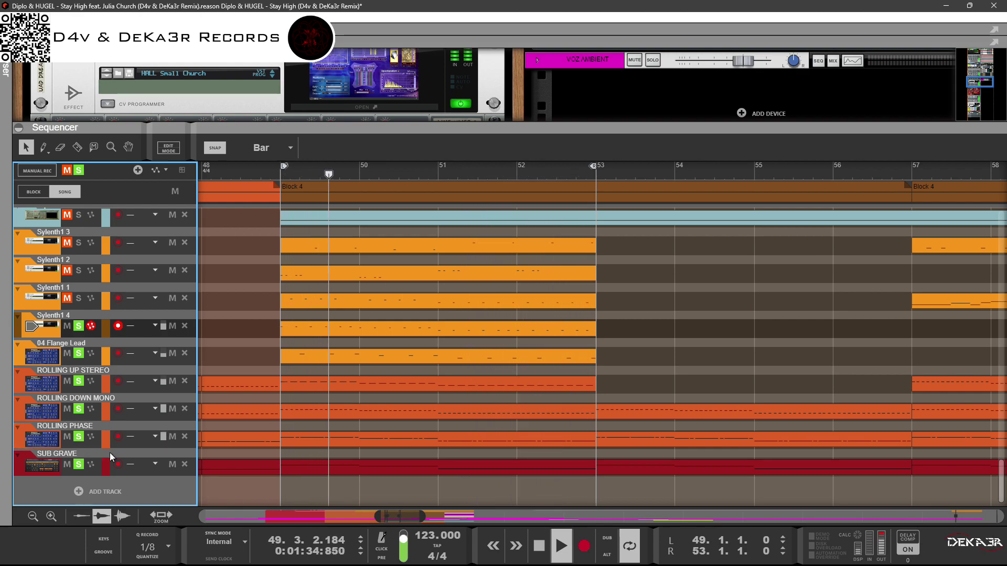
# Step: Compare the loop with and without ROLLING UP STEREO, and take ROLLING DOWN MONO and ROLLING UP STEREO out of solo
pyautogui.click(79, 381)
pyautogui.click(79, 381)
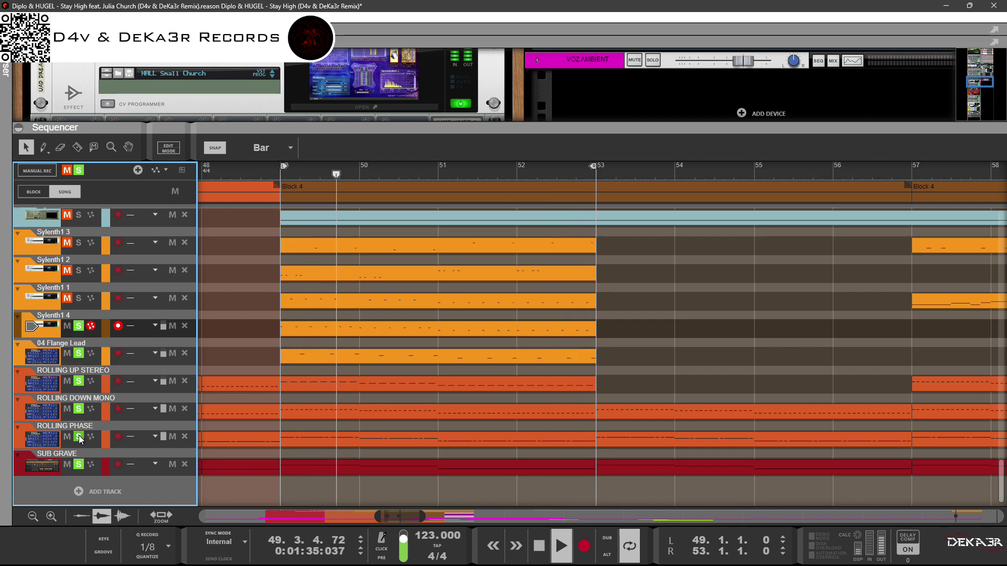
pyautogui.click(79, 409)
pyautogui.click(80, 382)
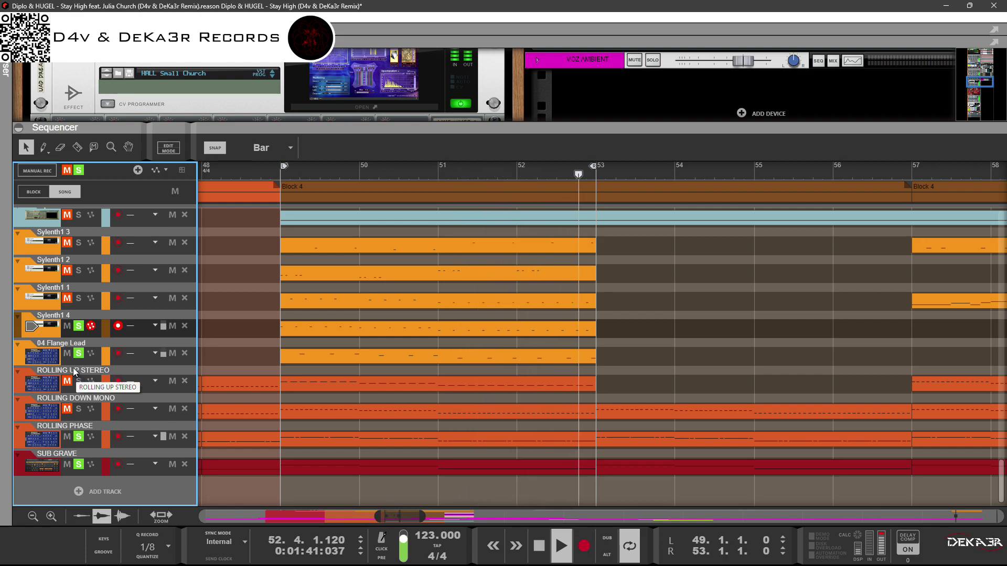
# Step: Toggle the solo of Sylenth1 4 and 04 Flange Lead to hear the loop without them
pyautogui.click(79, 326)
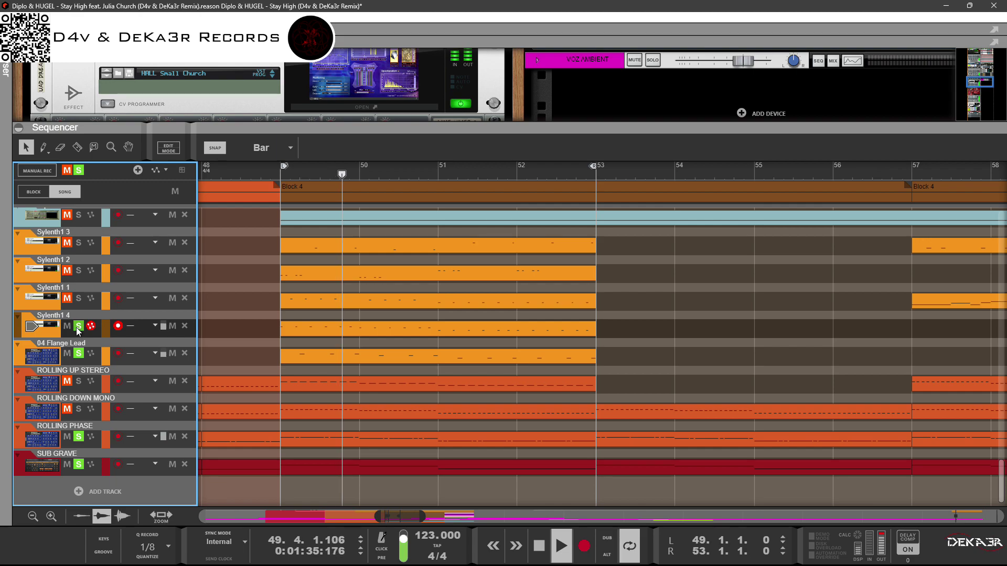
pyautogui.click(79, 326)
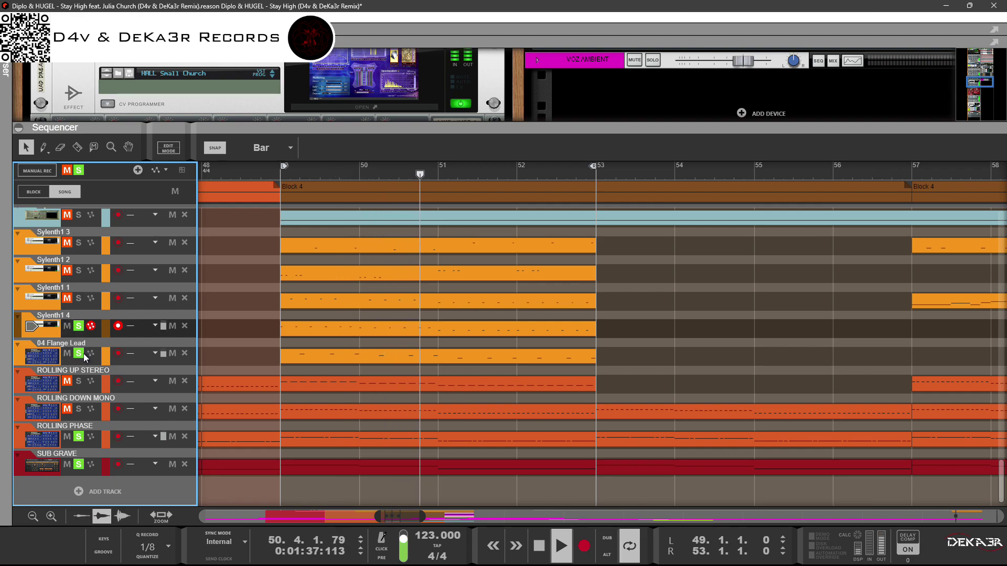
pyautogui.click(79, 354)
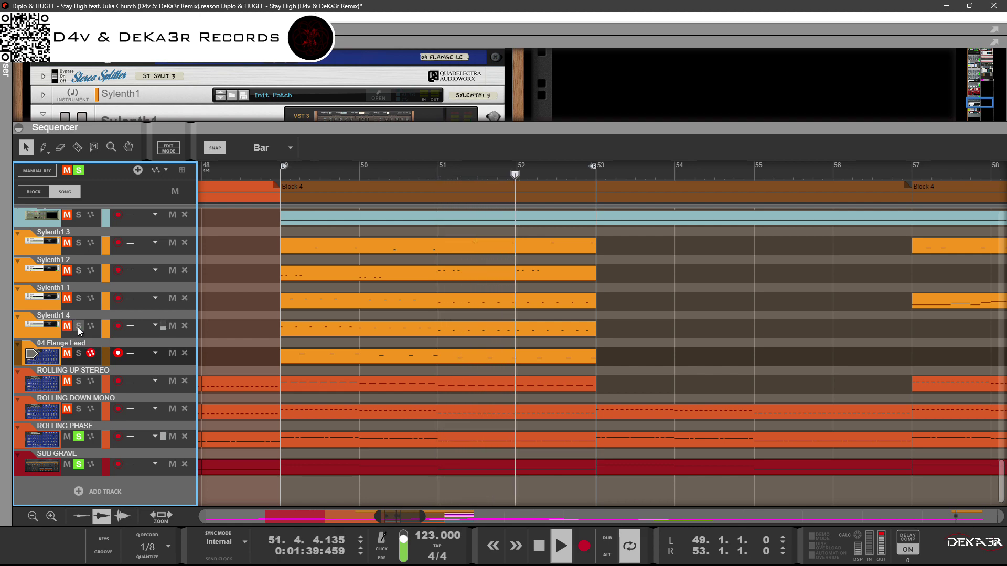
# Step: Audition Sylenth1 4 with each rolling track in turn: ROLLING PHASE, ROLLING DOWN MONO and ROLLING UP STEREO
pyautogui.click(77, 436)
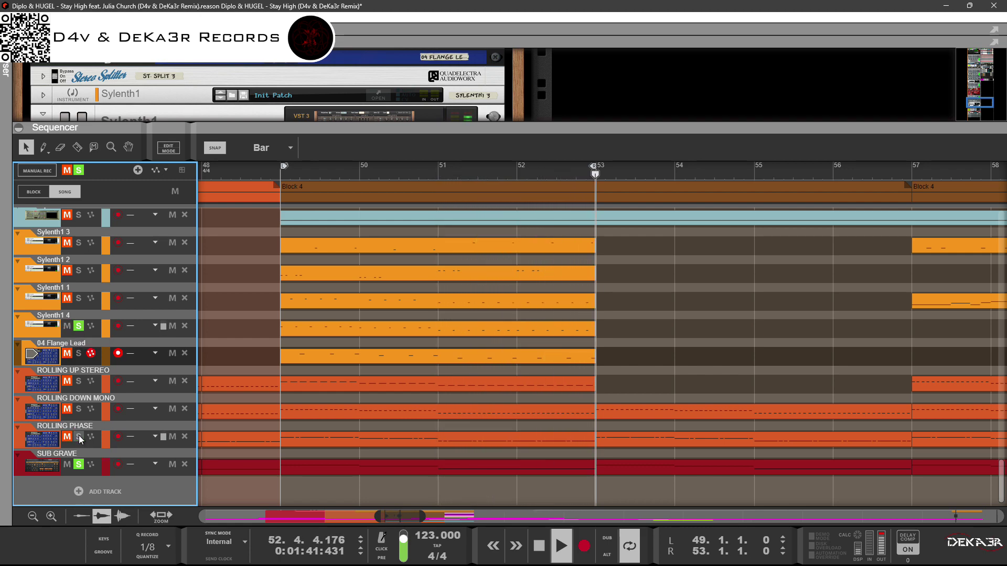
pyautogui.click(79, 437)
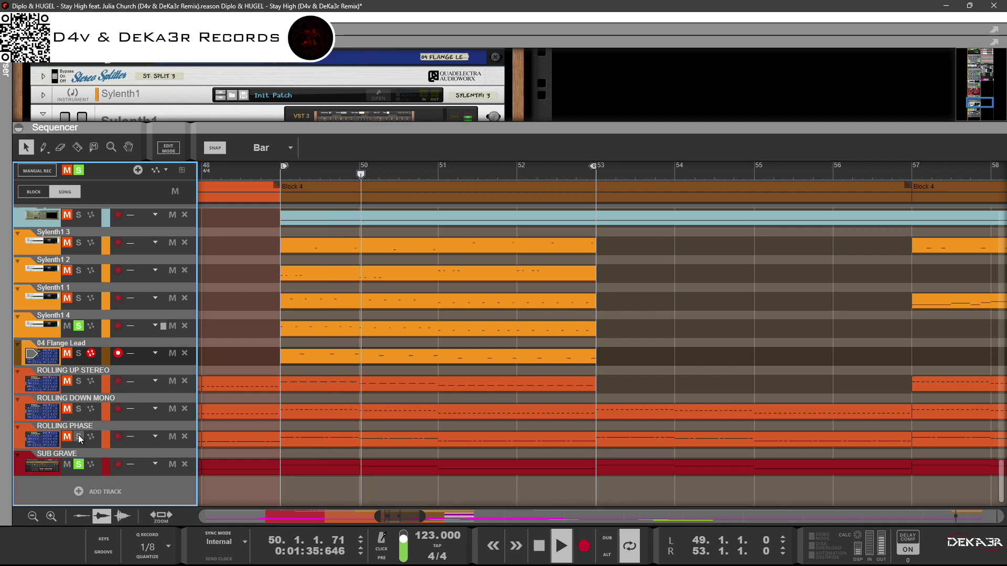
pyautogui.click(79, 437)
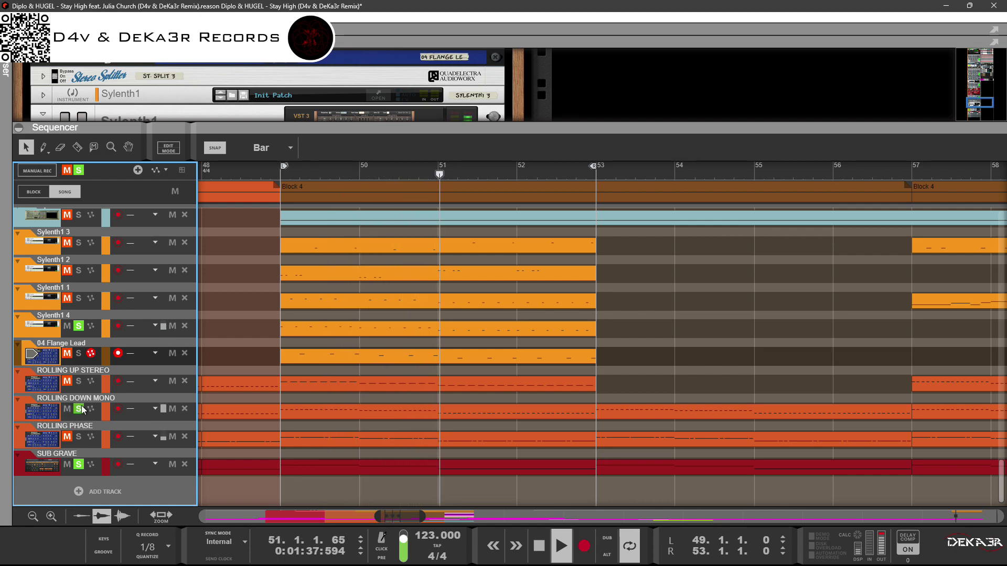
pyautogui.click(79, 381)
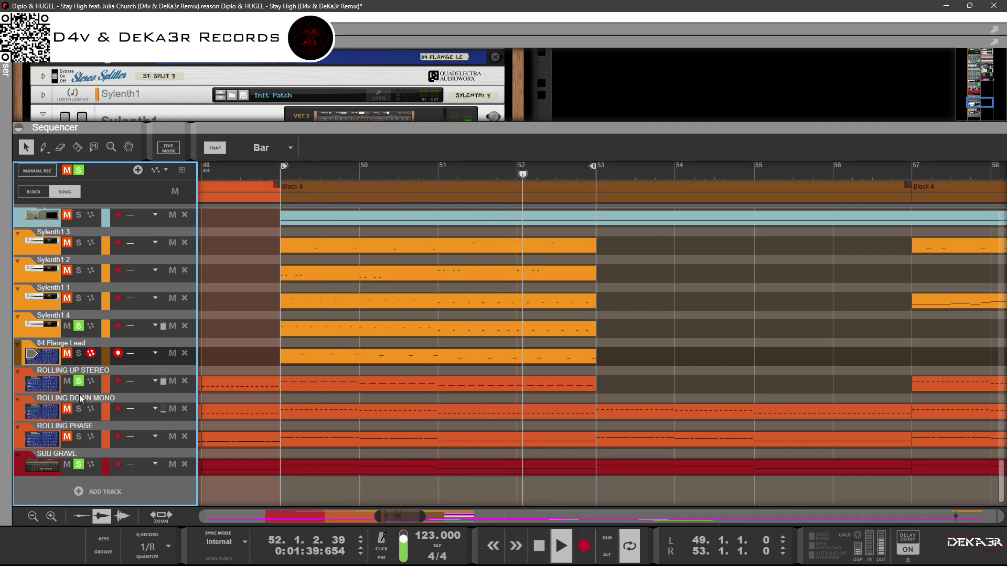
# Step: Solo 04 Flange Lead and ROLLING PHASE, and take ROLLING UP STEREO out of solo
pyautogui.click(78, 353)
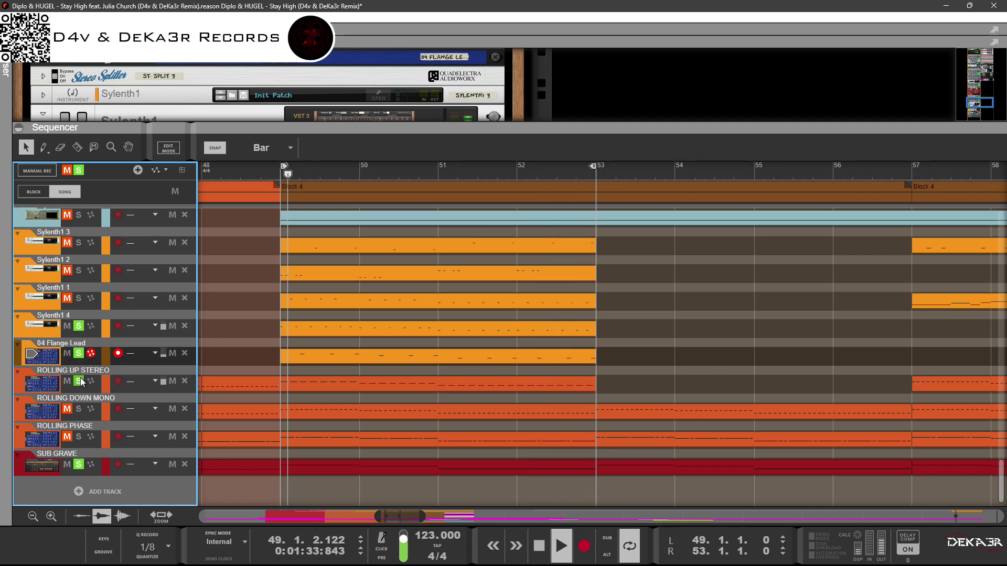
pyautogui.click(78, 381)
pyautogui.click(79, 437)
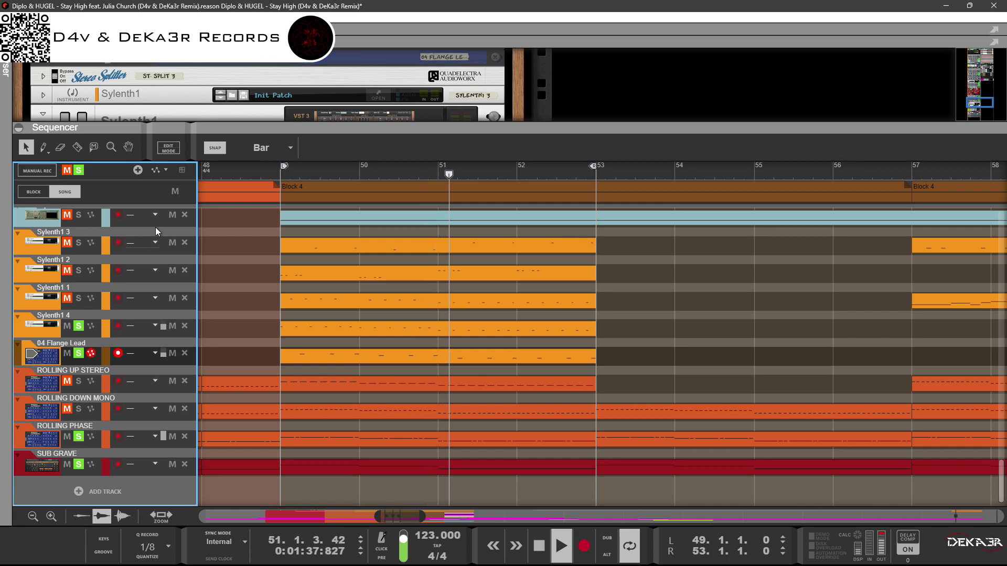
# Step: Enlarge the rack and lower the master level of the Line Mixer 1 unit fed by ST SPLIT 3
pyautogui.moveTo(241, 125); pyautogui.dragTo(241, 259)
pyautogui.moveTo(241, 316); pyautogui.dragTo(241, 369)
pyautogui.scroll(5, 268, 277)
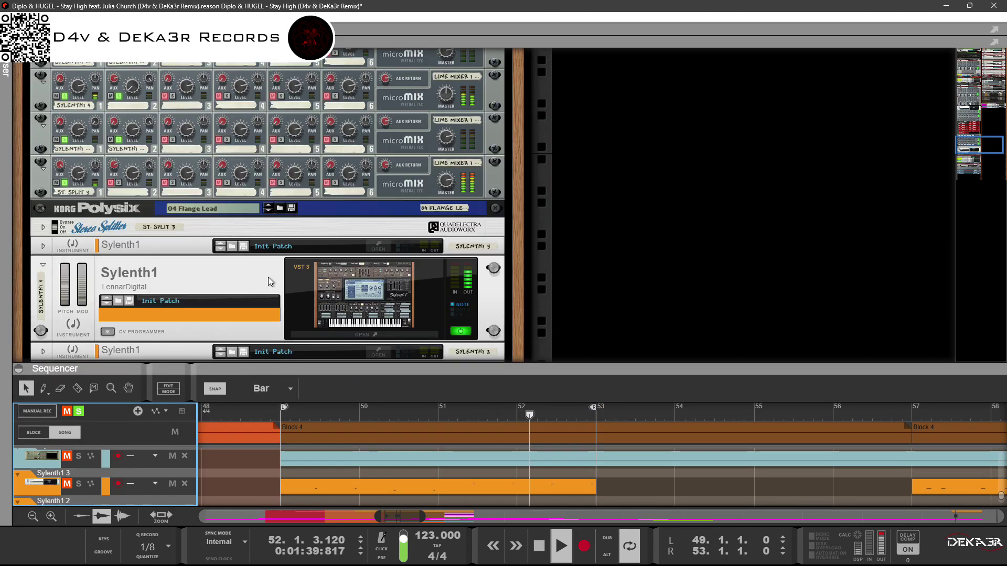
pyautogui.scroll(2, 268, 277)
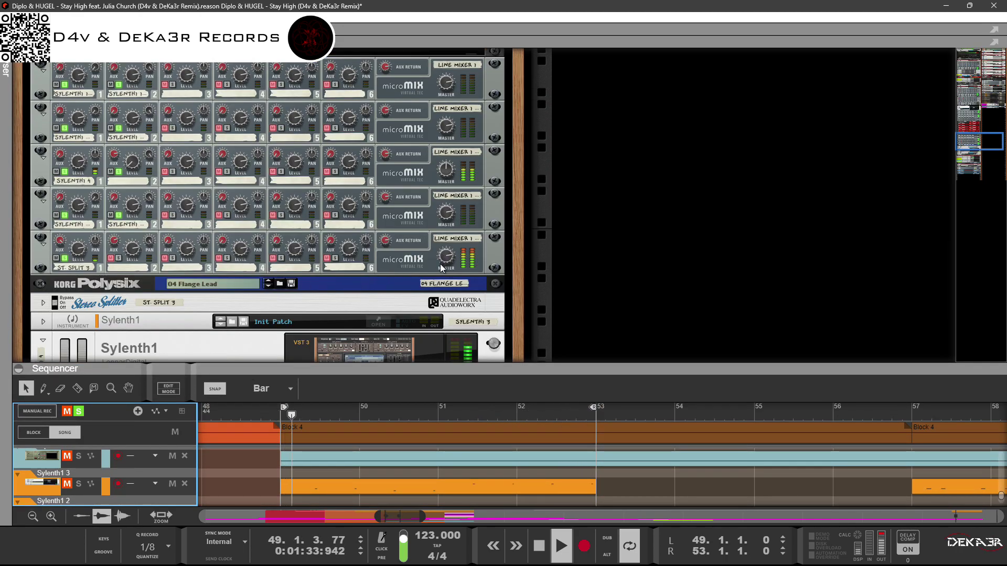
pyautogui.moveTo(440, 268); pyautogui.dragTo(425, 331)
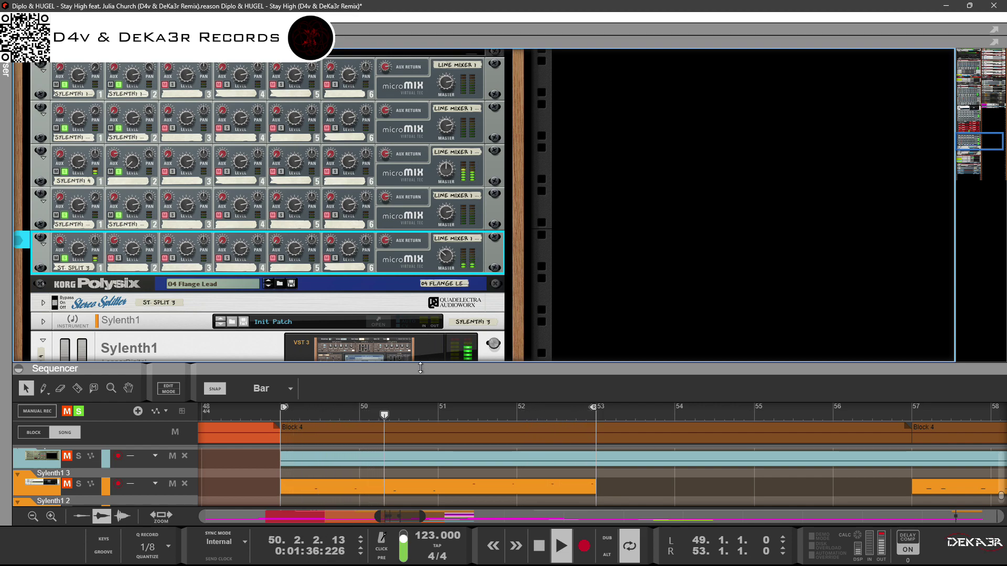
# Step: Enlarge the sequencer, add ROLLING DOWN MONO to the soloed tracks and bring its device into view in the rack
pyautogui.moveTo(420, 369); pyautogui.dragTo(488, 16)
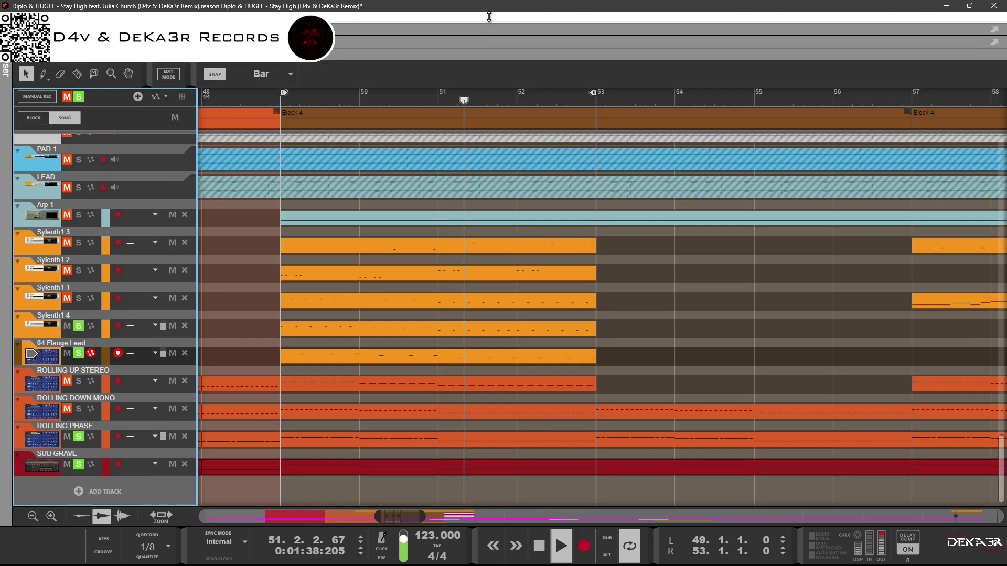
pyautogui.click(78, 409)
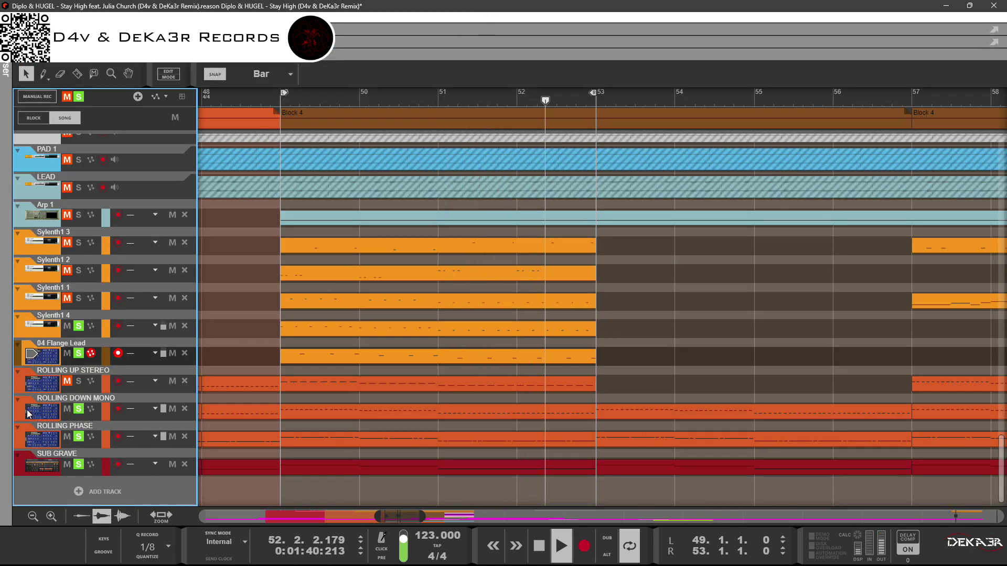
pyautogui.click(28, 414)
pyautogui.press('F6')
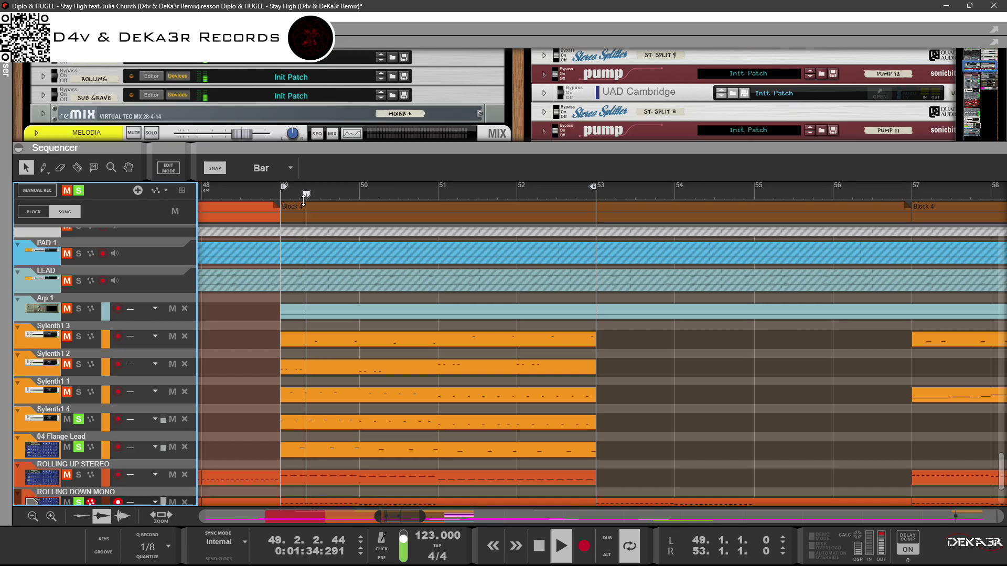
# Step: Test-mute channels 8 and 2 on Mixer 4 and set channel 2's level to 0
pyautogui.scroll(-3, 144, 429)
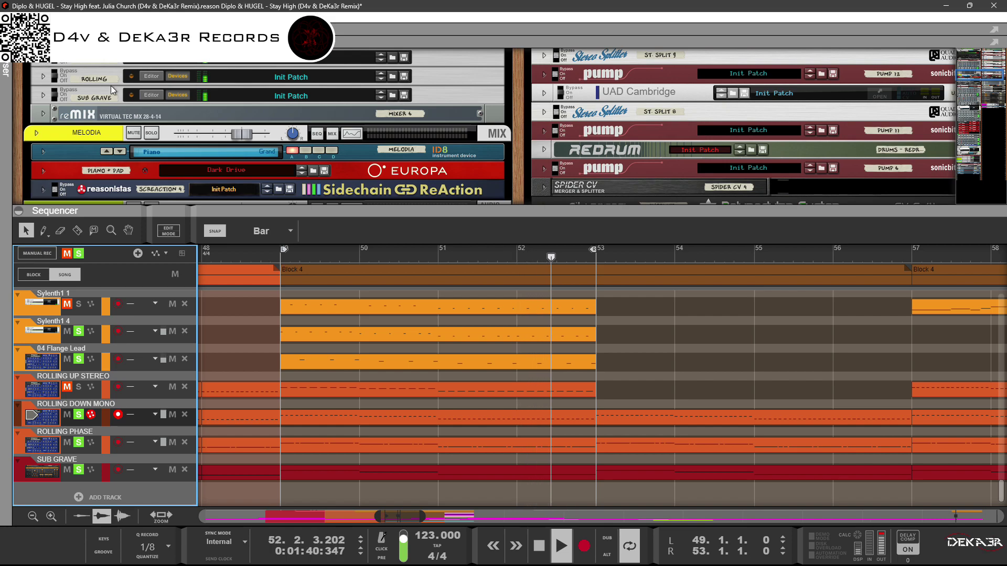
pyautogui.scroll(6, 111, 86)
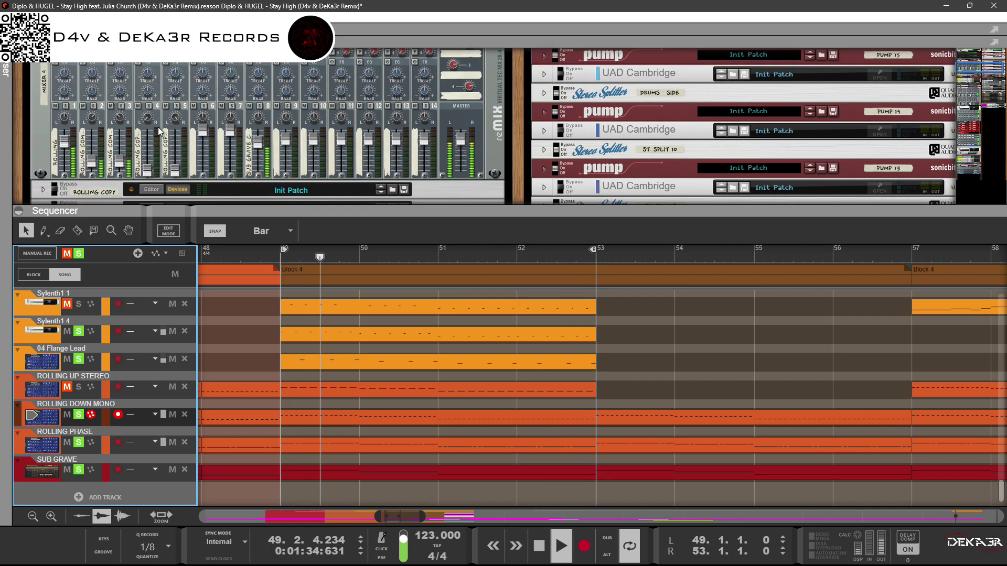
pyautogui.click(246, 110)
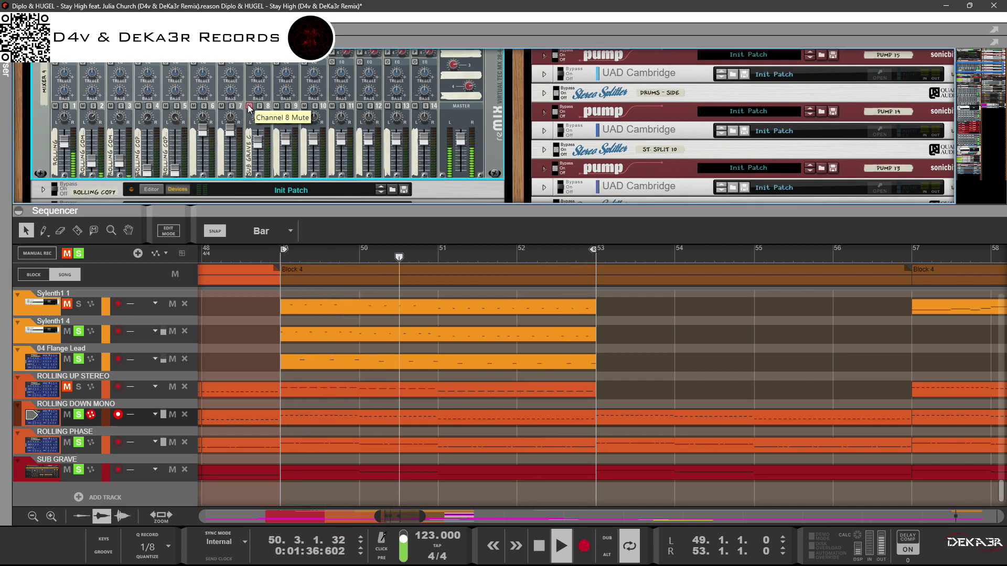
pyautogui.click(83, 106)
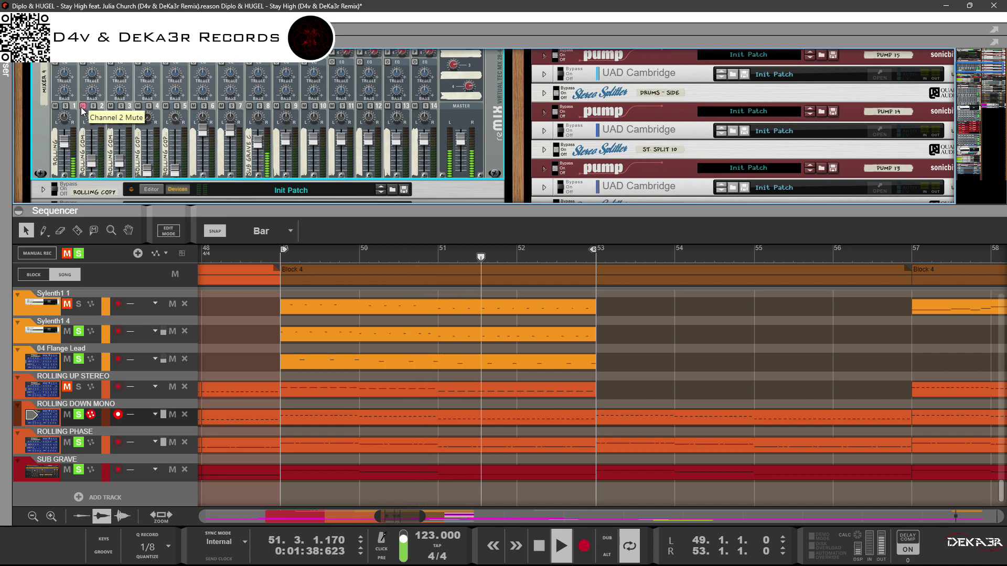
pyautogui.click(83, 106)
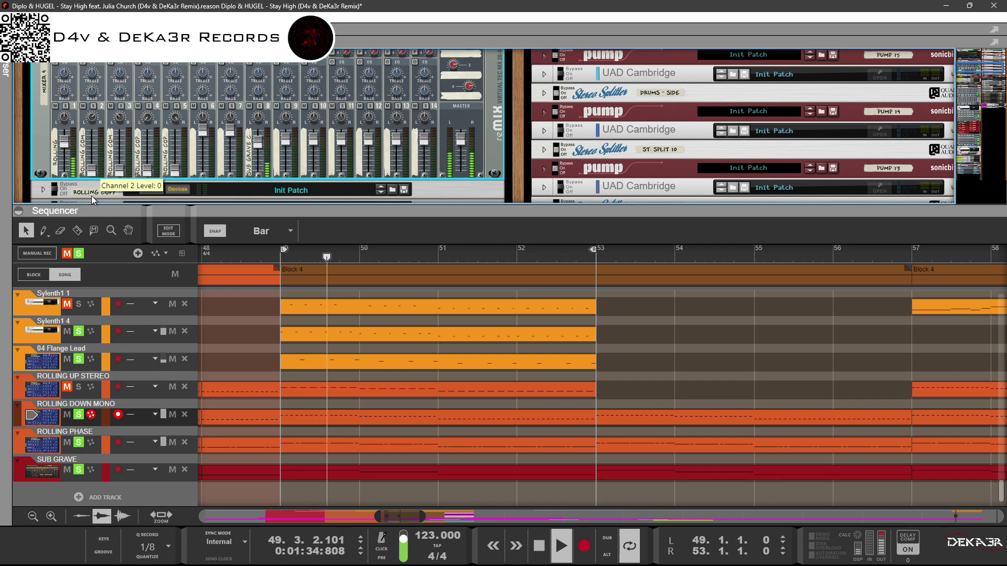
pyautogui.scroll(4, 127, 154)
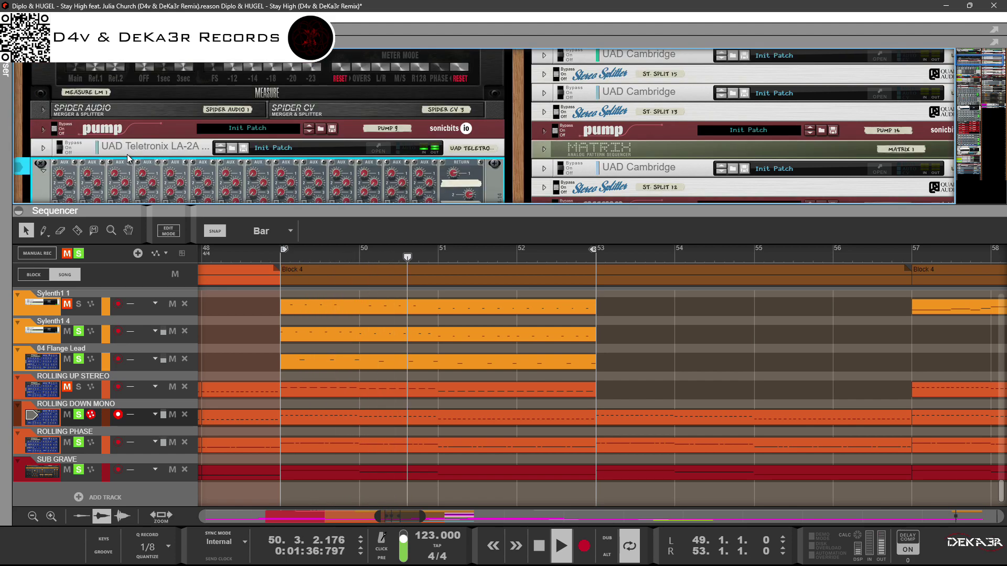
pyautogui.scroll(-2, 127, 154)
pyautogui.scroll(-3, 127, 155)
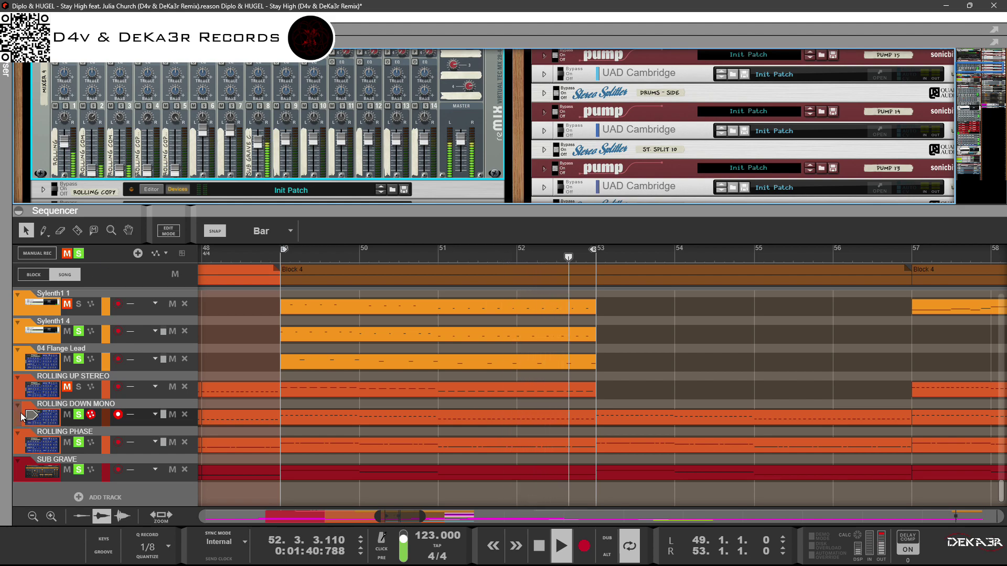
# Step: Unfold the ROLLING Combinator used by ROLLING DOWN MONO and examine its Polysix and effect chain with the rack enlarged
pyautogui.click(110, 278)
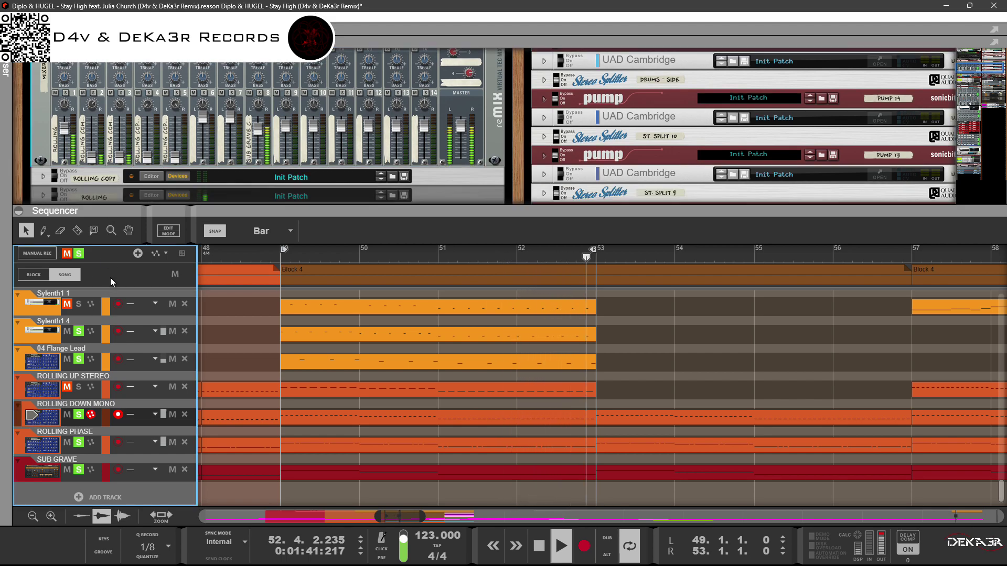
pyautogui.click(43, 195)
pyautogui.scroll(-4, 194, 172)
pyautogui.scroll(4, 194, 172)
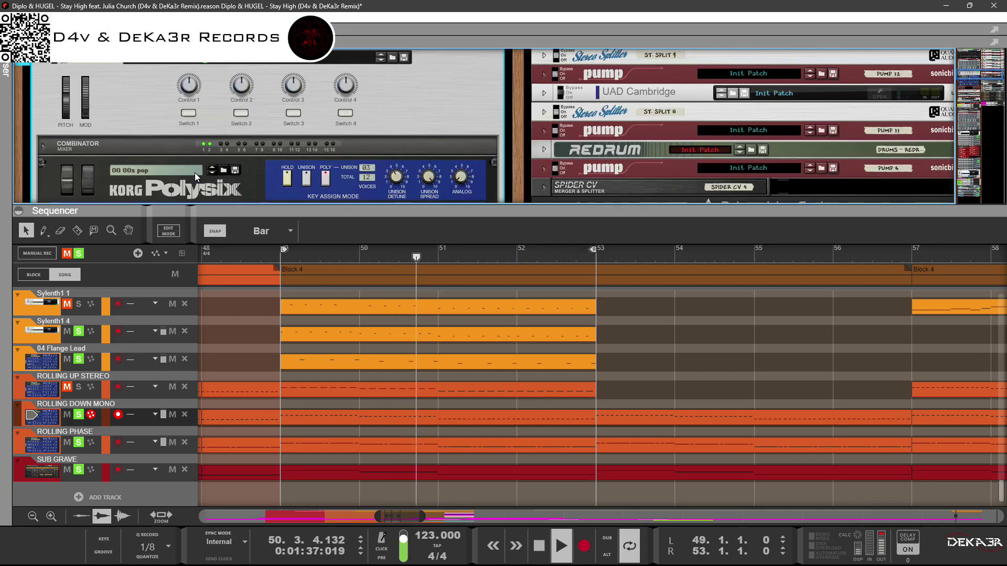
pyautogui.scroll(-2, 194, 172)
pyautogui.press('F7')
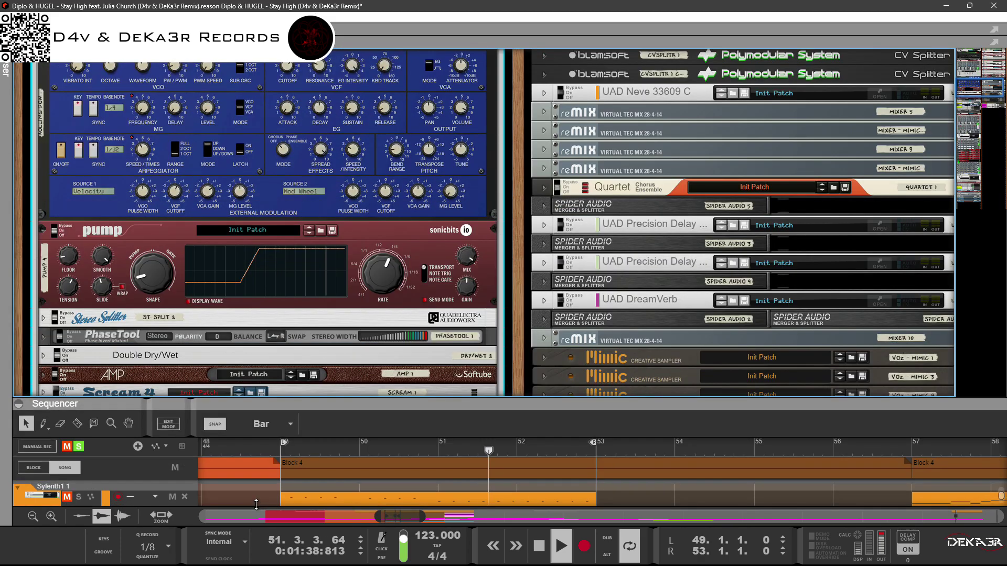
pyautogui.scroll(-1, 298, 369)
pyautogui.scroll(4, 298, 370)
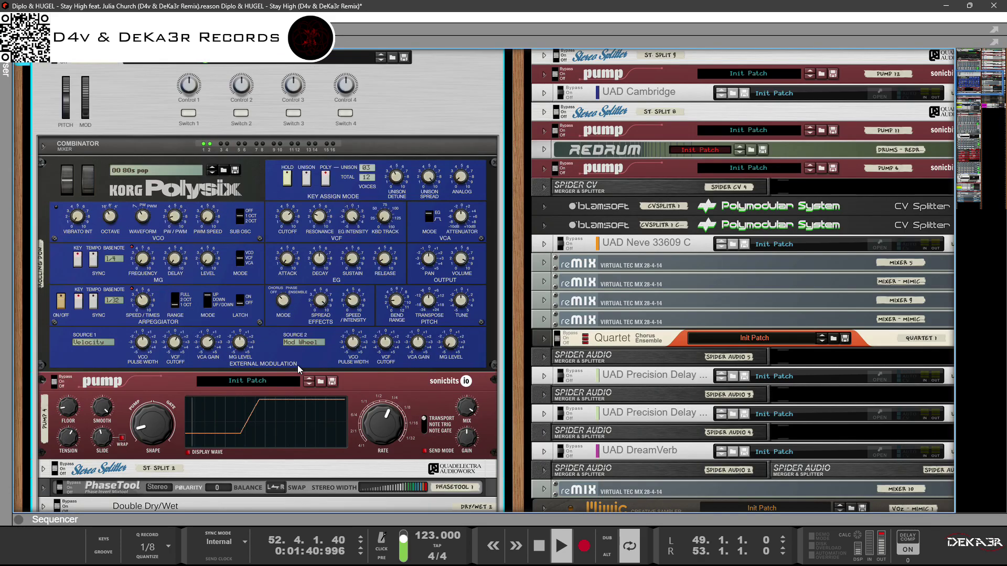
# Step: Turn the rack to its rear side and unfold PUMP 10 inside the ROLLING Combinator to inspect its connections
pyautogui.press('Tab')
pyautogui.scroll(3, 298, 369)
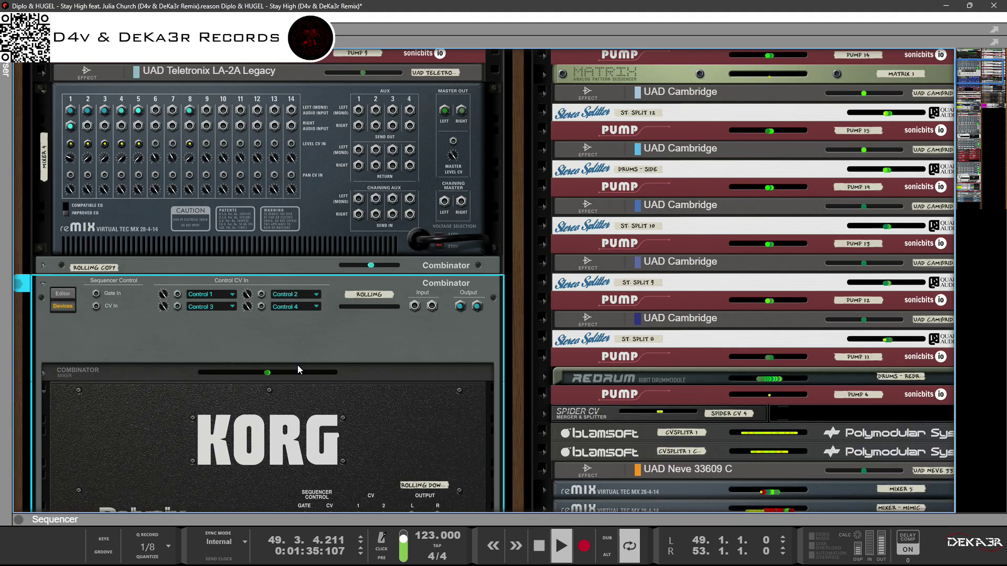
pyautogui.scroll(-10, 298, 366)
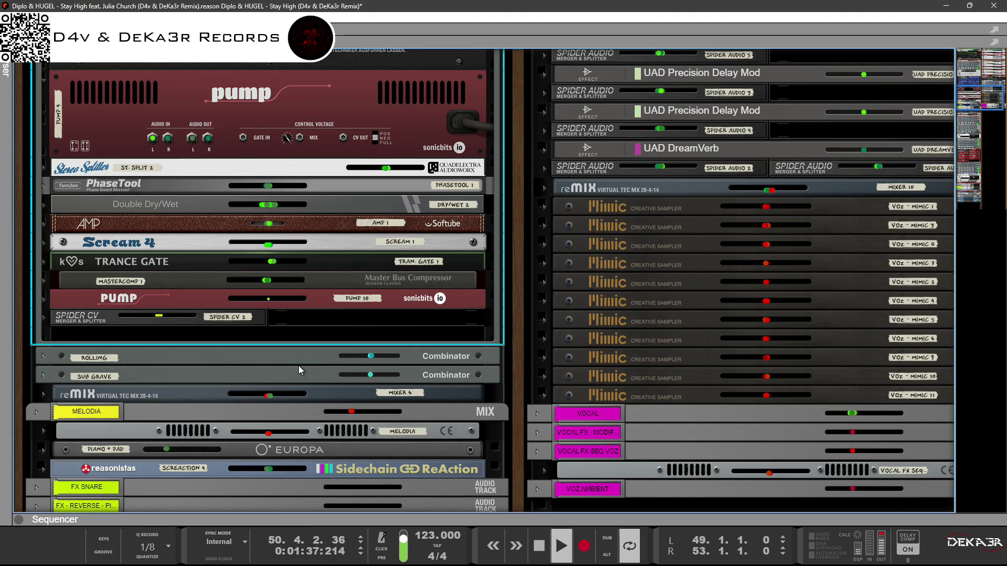
pyautogui.click(44, 298)
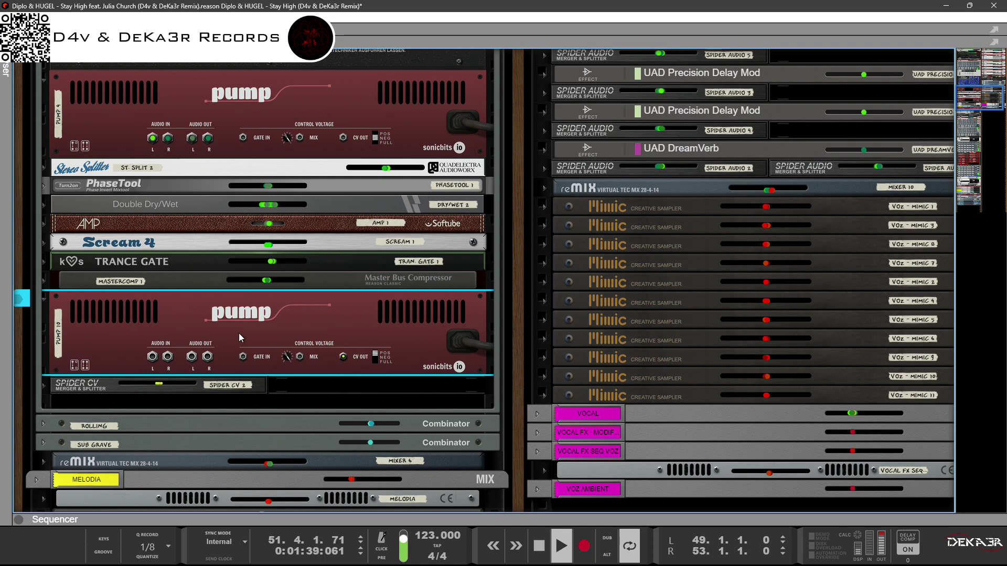
# Step: Turn the rack back to its front and unfold MASTERCOMP 1 to try make-up gains of -4.45 and 14.45 dB
pyautogui.press('Tab')
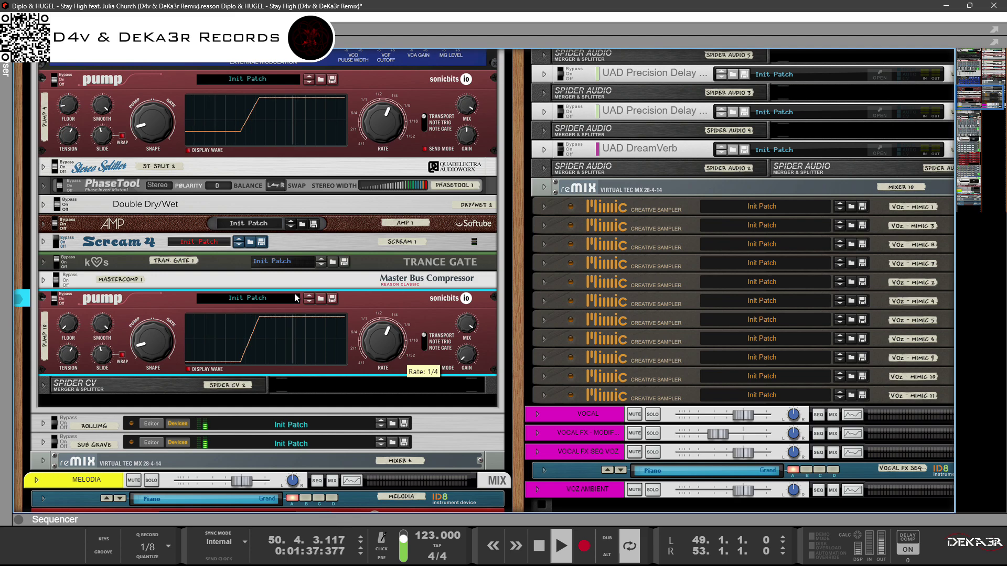
pyautogui.hotkey('alt', 'f')
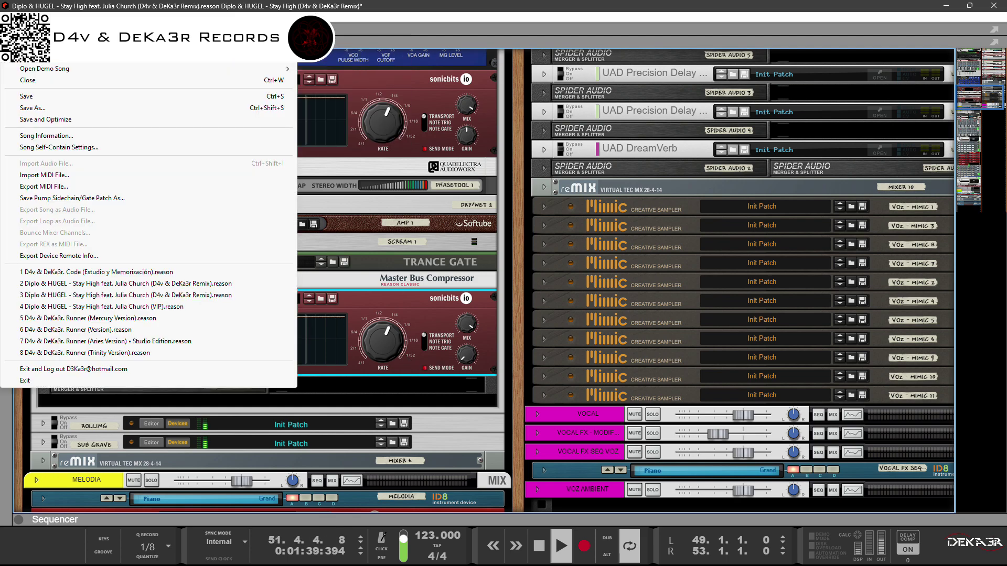
pyautogui.press('Right')
pyautogui.press('Escape')
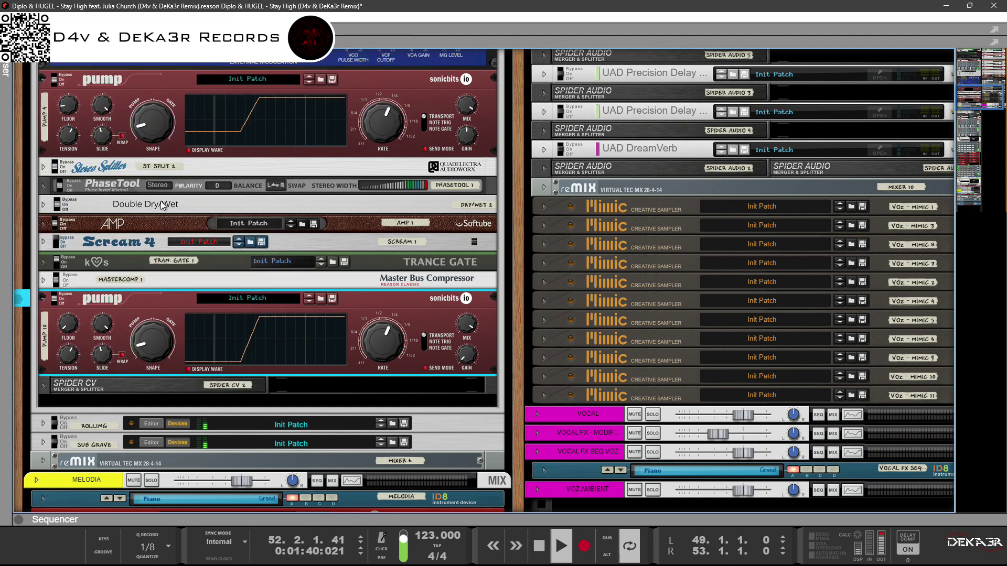
pyautogui.click(45, 280)
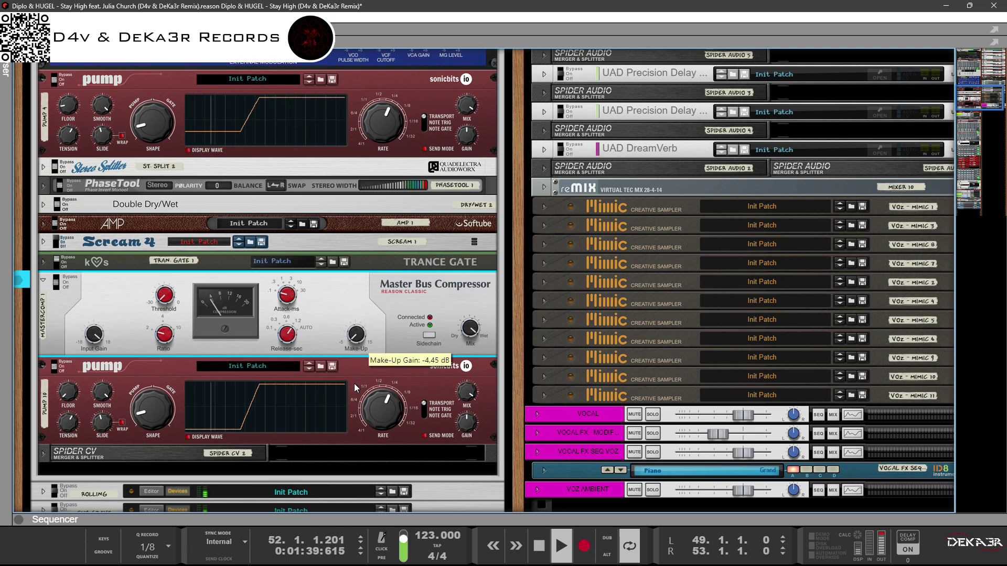
pyautogui.moveTo(355, 401); pyautogui.dragTo(366, 254)
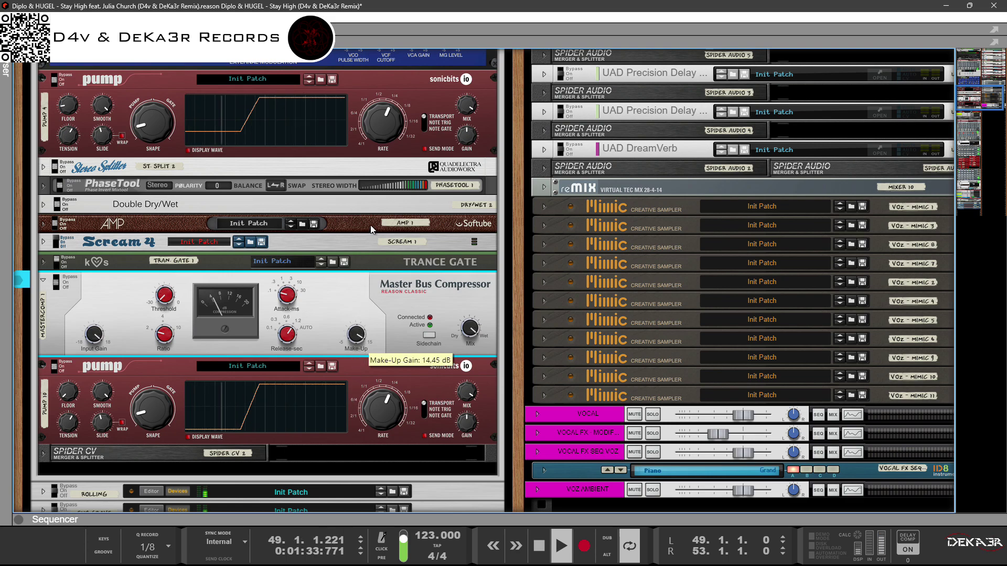
pyautogui.moveTo(366, 180); pyautogui.dragTo(365, 181)
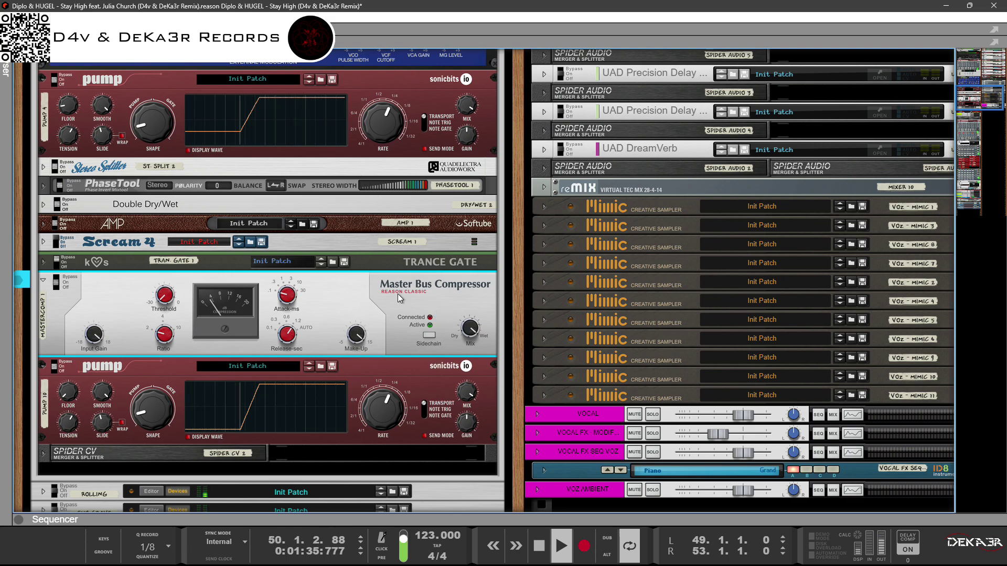
# Step: Inspect TRAN. GATE 1 and SCREAM 1, fold them again and check the bypass states of the ROLLING Combinator's effects
pyautogui.click(44, 263)
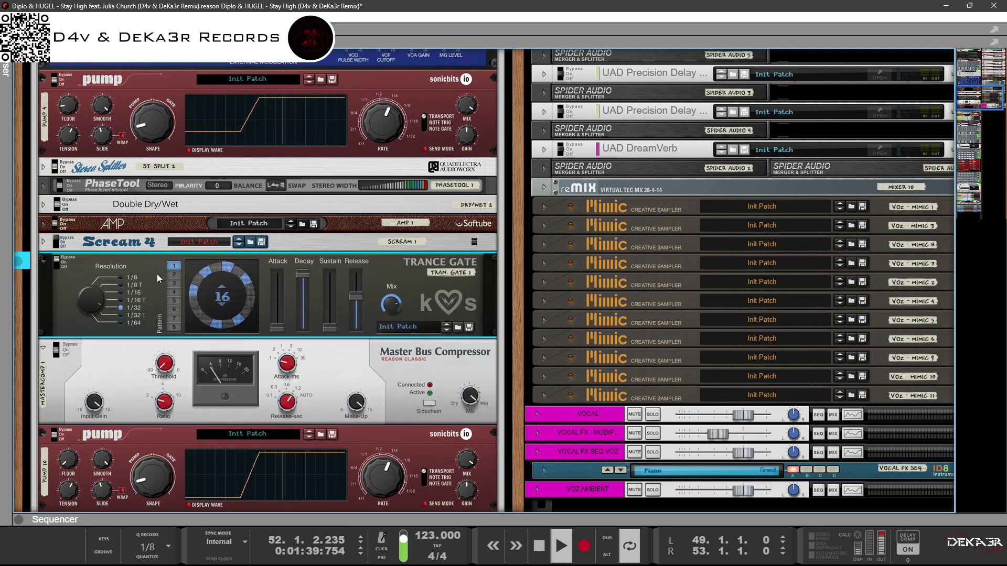
pyautogui.click(43, 242)
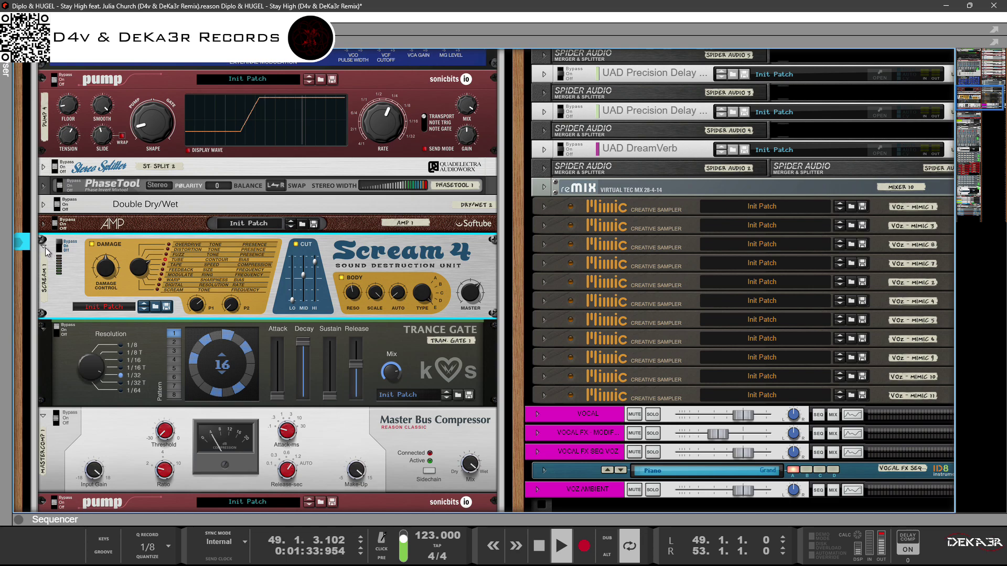
pyautogui.click(44, 248)
pyautogui.click(49, 228)
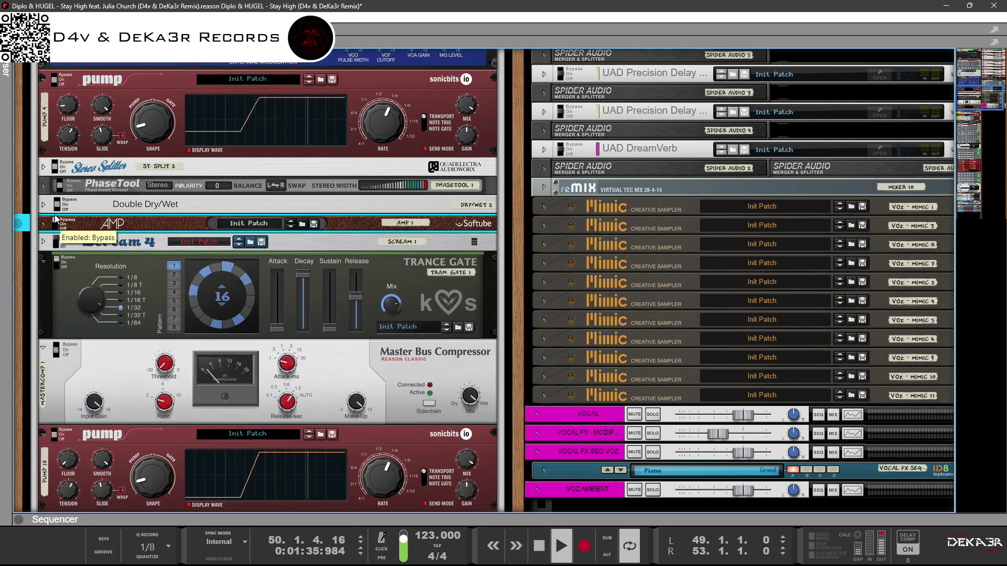
pyautogui.click(56, 244)
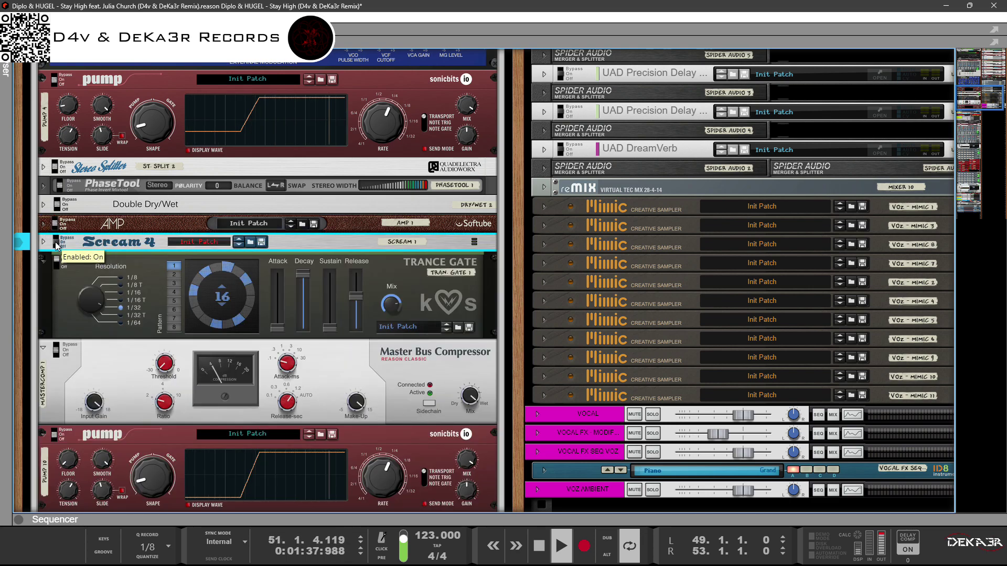
pyautogui.click(43, 262)
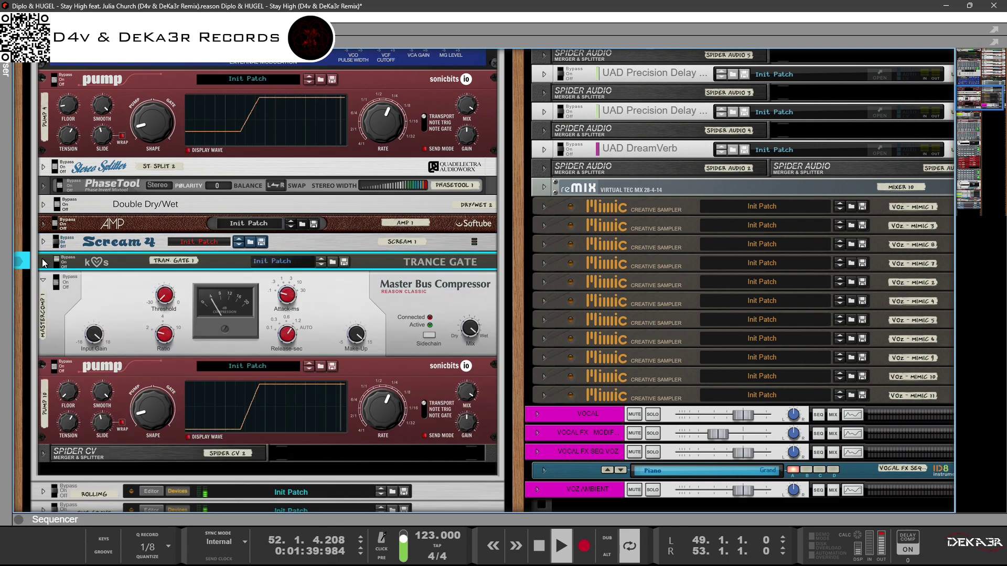
pyautogui.click(57, 260)
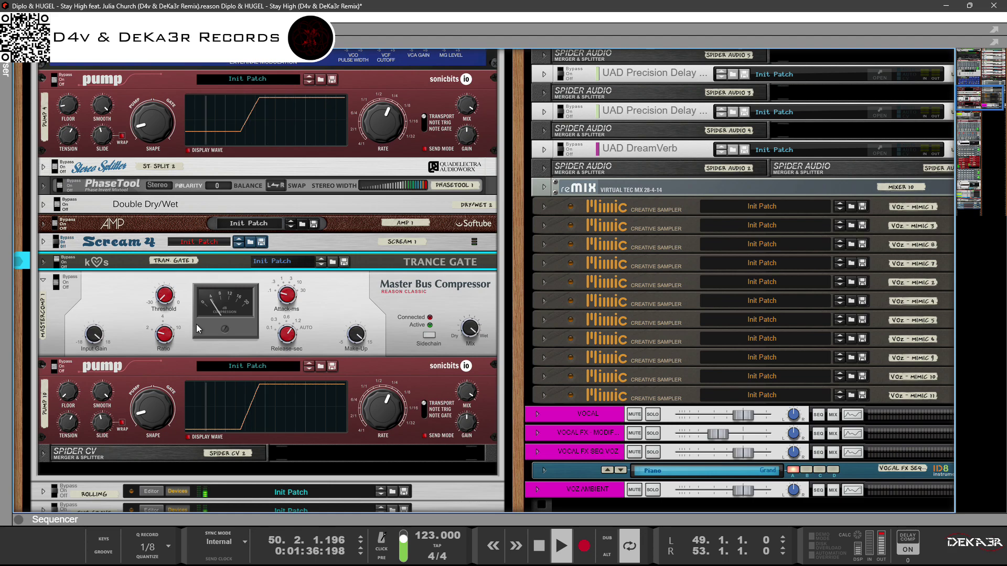
# Step: Try MASTERCOMP 1's input gain at -6.47 and 18.00 dB and lower it again
pyautogui.click(94, 334)
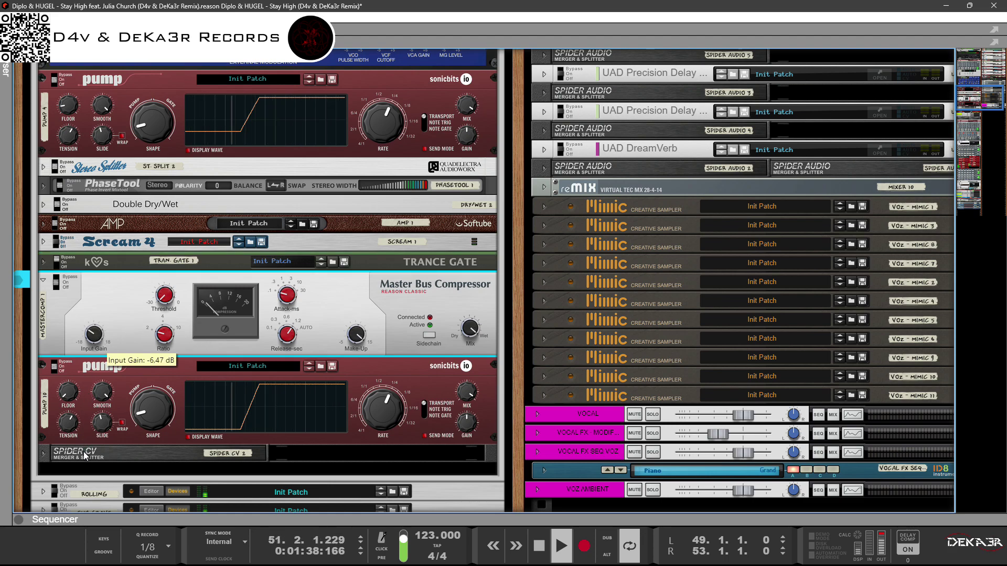
pyautogui.moveTo(87, 453); pyautogui.dragTo(121, 323)
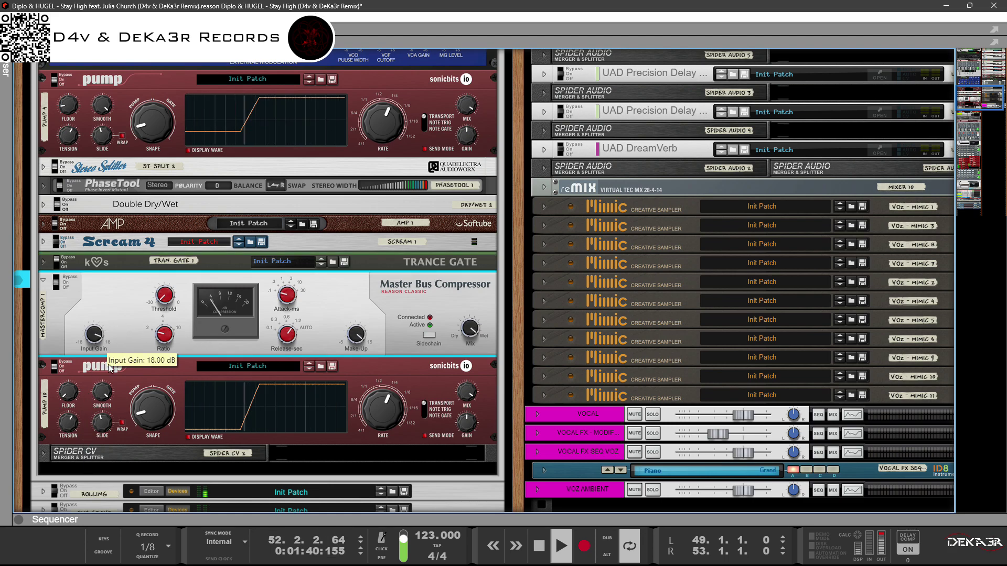
pyautogui.moveTo(110, 369); pyautogui.dragTo(94, 459)
# Step: Enlarge the sequencer, take ROLLING DOWN MONO out of the solo, and solo and select ROLLING UP STEREO
pyautogui.press('F7')
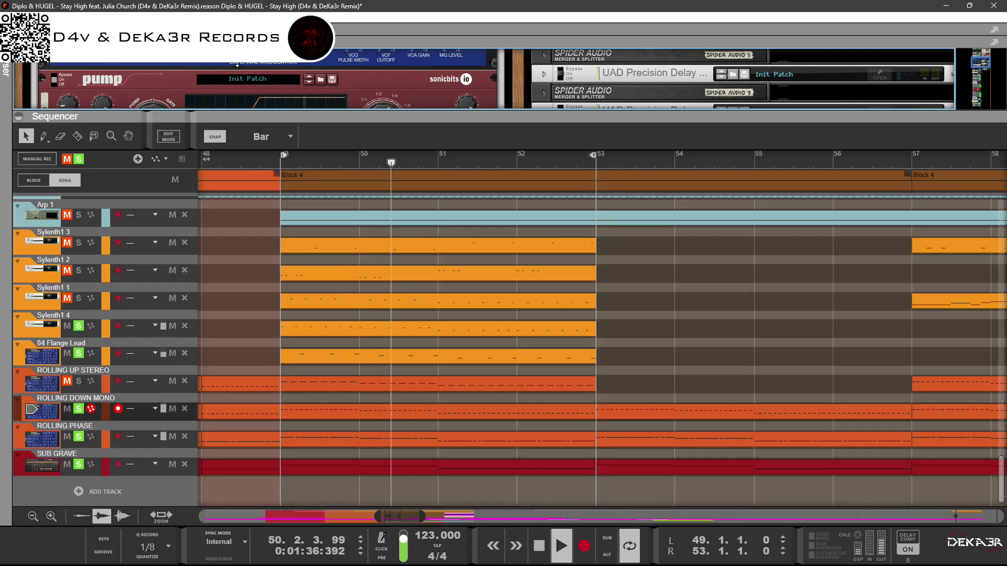
pyautogui.scroll(3, 187, 297)
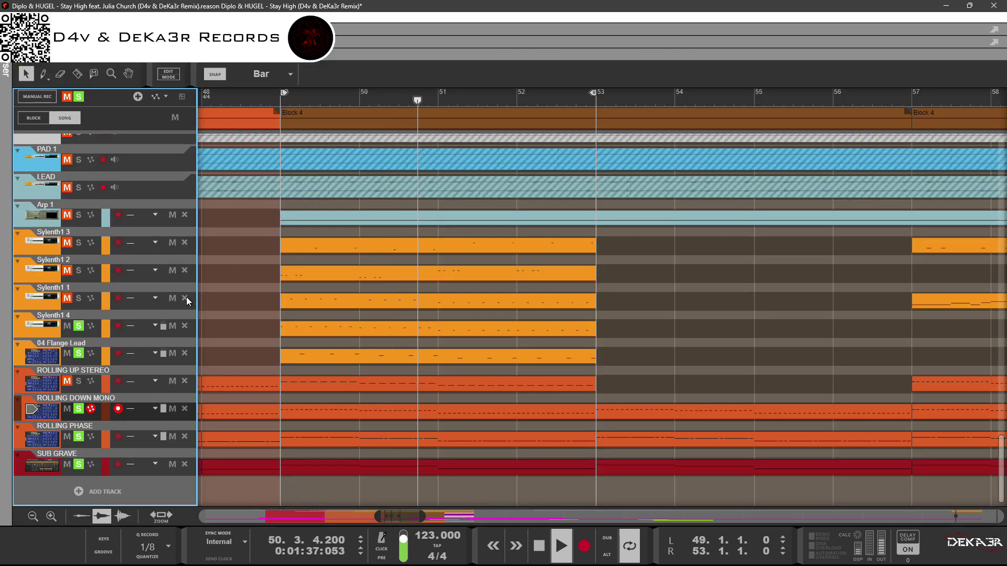
pyautogui.click(67, 409)
pyautogui.click(79, 381)
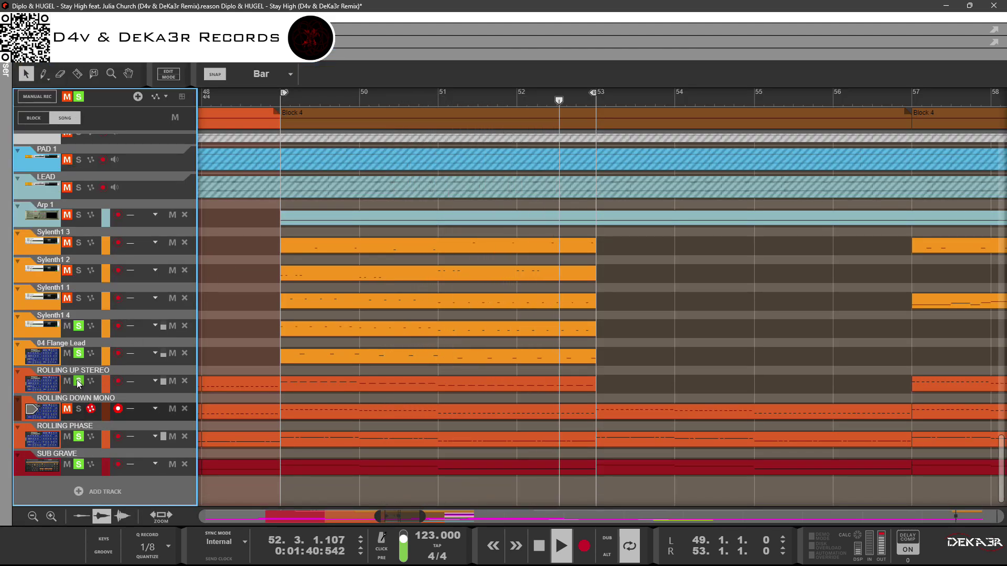
pyautogui.click(18, 382)
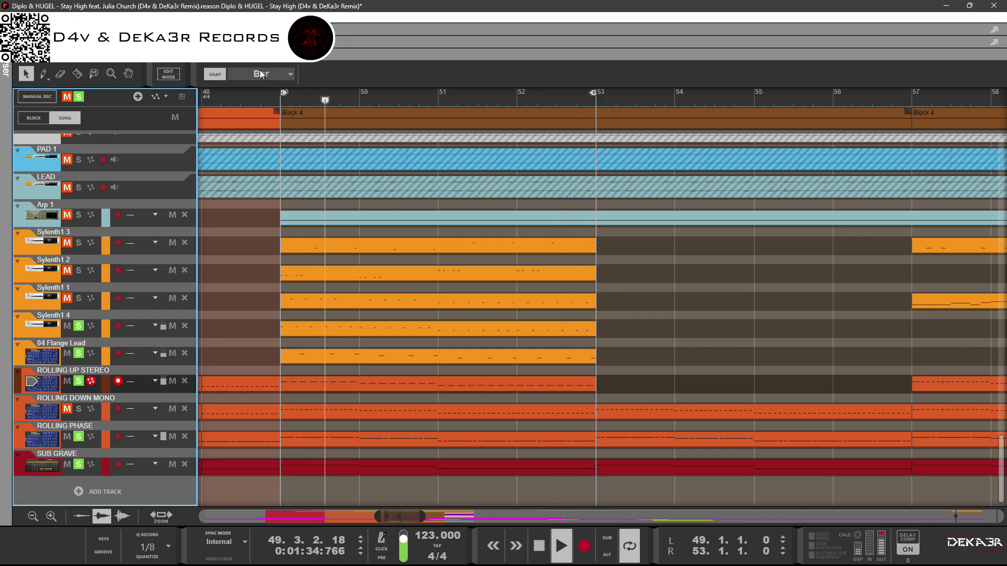
# Step: Enlarge the rack at ROLLING UP STEREO's Combinator and unfold PUMP 10 COPY to inspect it
pyautogui.press('F7')
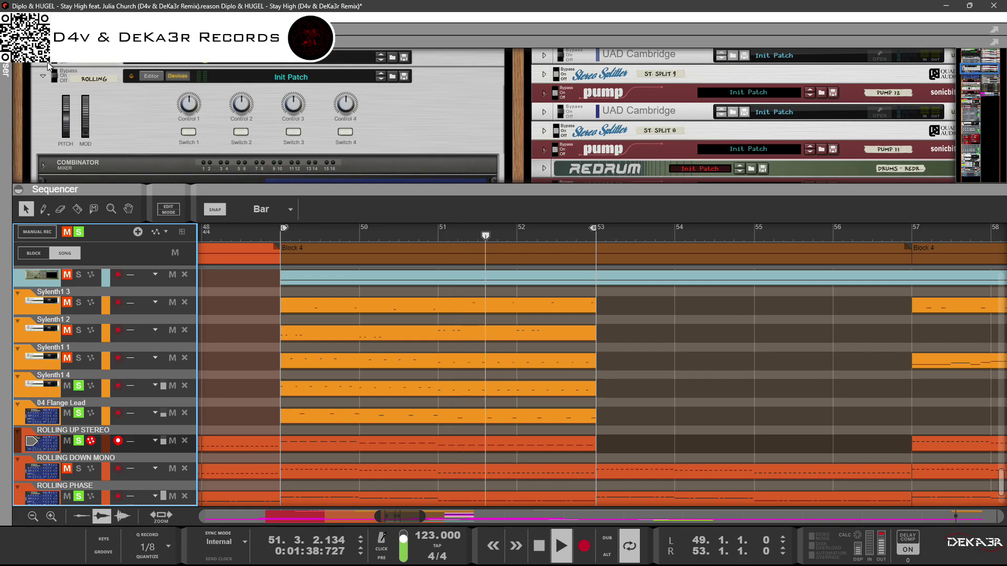
pyautogui.scroll(-1, 239, 157)
pyautogui.moveTo(274, 192); pyautogui.dragTo(279, 515)
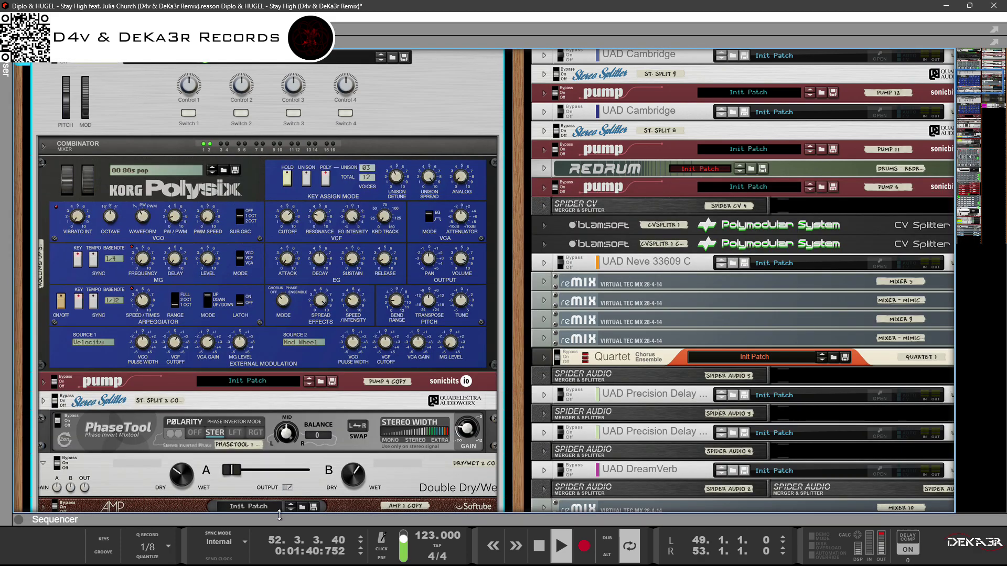
pyautogui.scroll(-8, 302, 415)
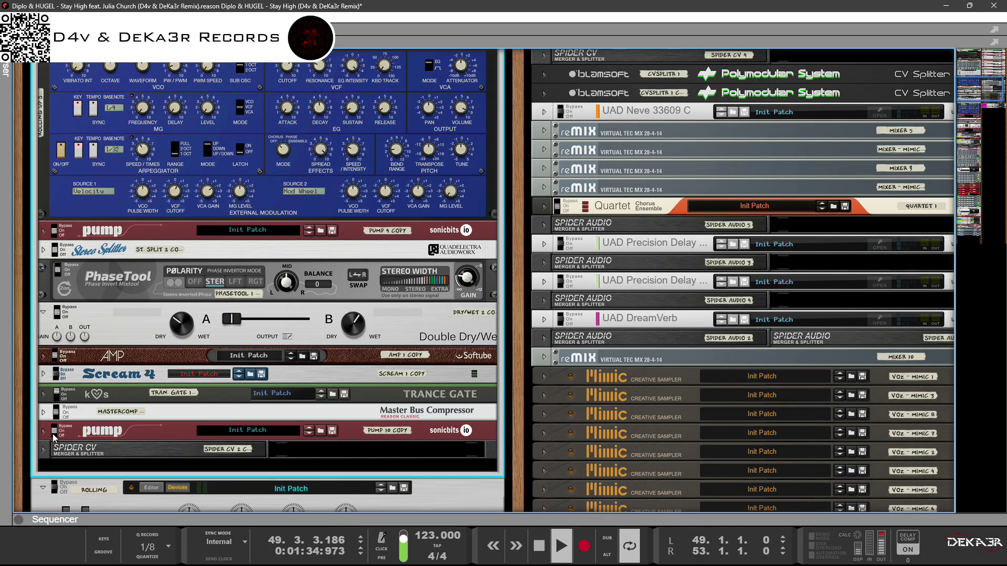
pyautogui.click(45, 433)
pyautogui.scroll(-4, 434, 438)
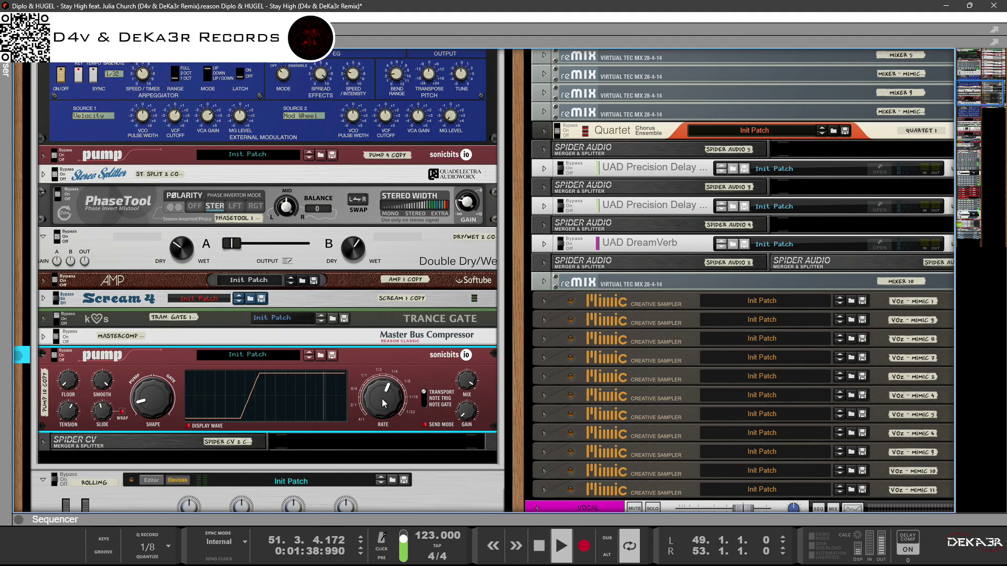
pyautogui.rightClick(21, 355)
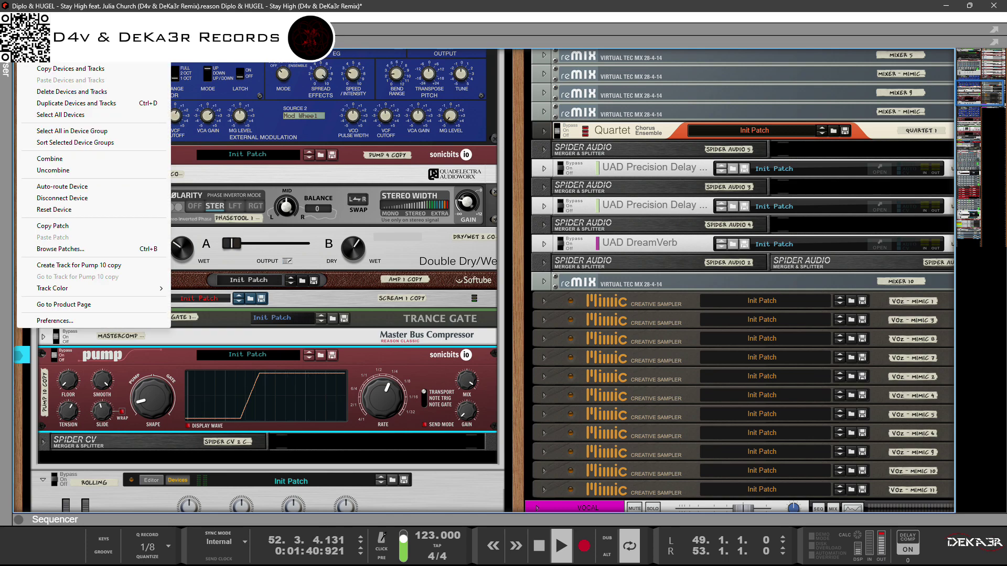
pyautogui.press('Escape')
# Step: Unfold the Master Bus Compressor copy for ROLLING UP STEREO, adjust its input gain around 0.00 dB, and fold it and PUMP 10 COPY
pyautogui.click(44, 337)
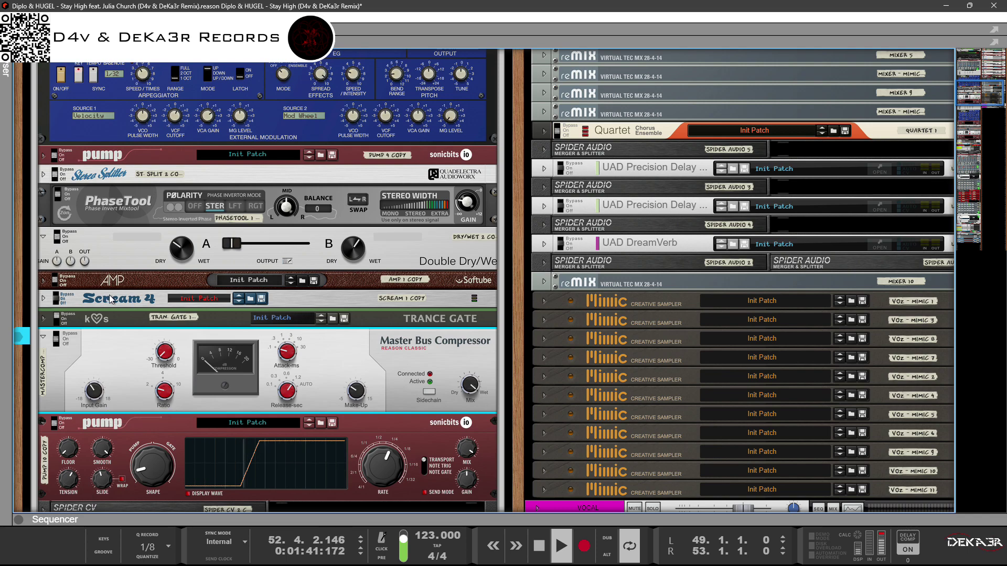
pyautogui.moveTo(97, 388)
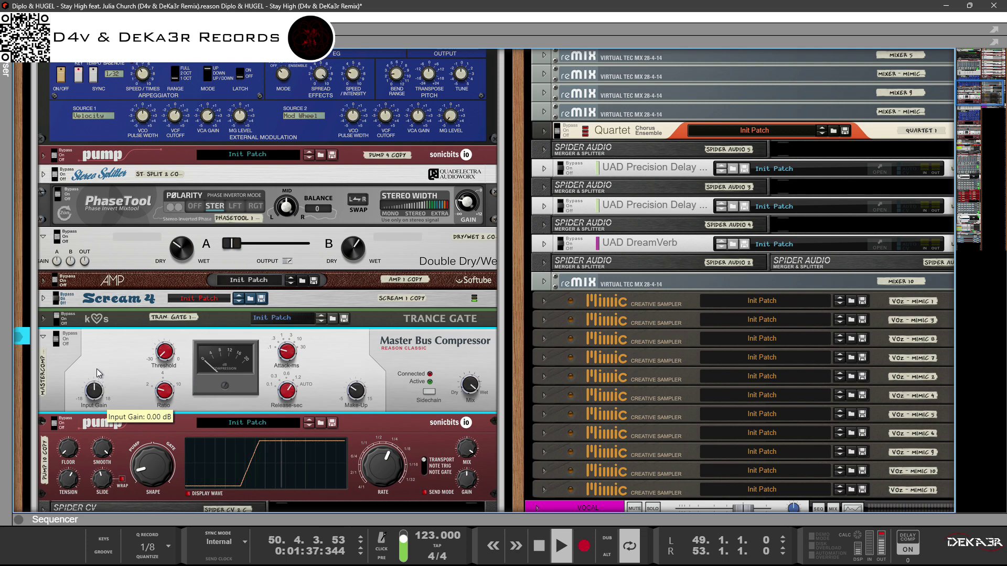
pyautogui.moveTo(96, 363)
pyautogui.mouseDown()
pyautogui.moveTo(92, 350)
pyautogui.moveTo(90, 363)
pyautogui.mouseUp()
pyautogui.click(43, 336)
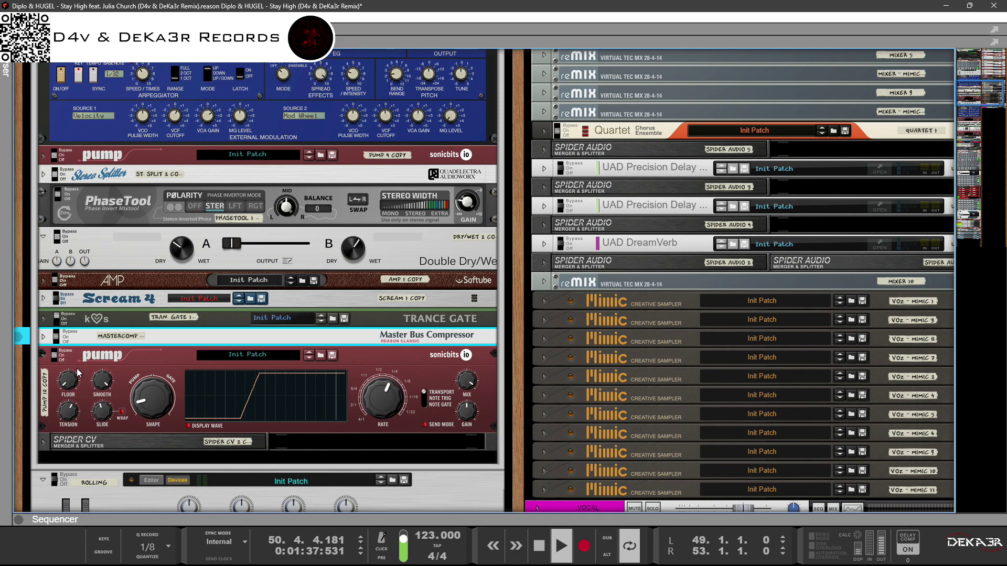
pyautogui.click(43, 355)
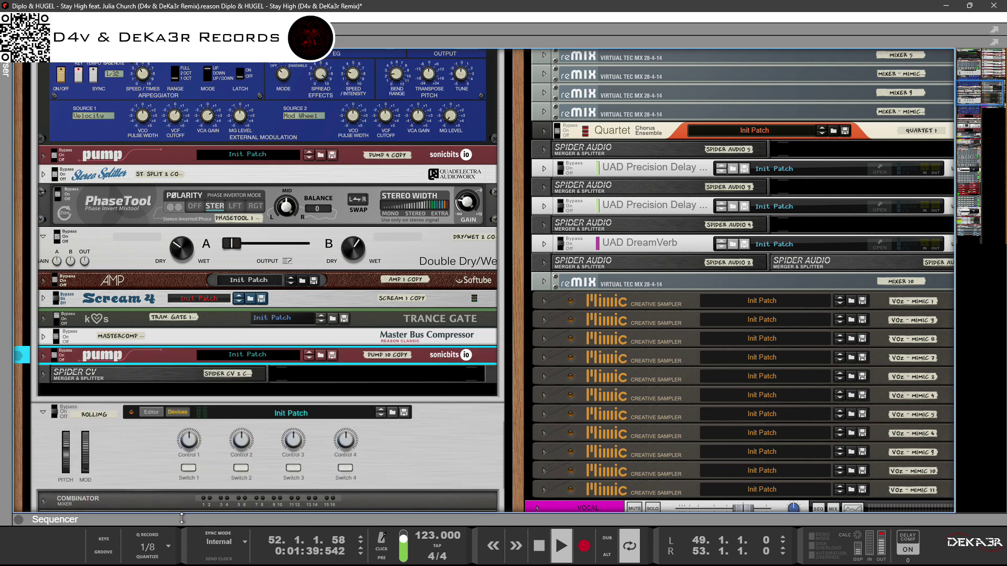
# Step: Add ROLLING DOWN MONO back to the soloed tracks and reveal its device in an enlarged rack
pyautogui.moveTo(182, 518); pyautogui.dragTo(182, 58)
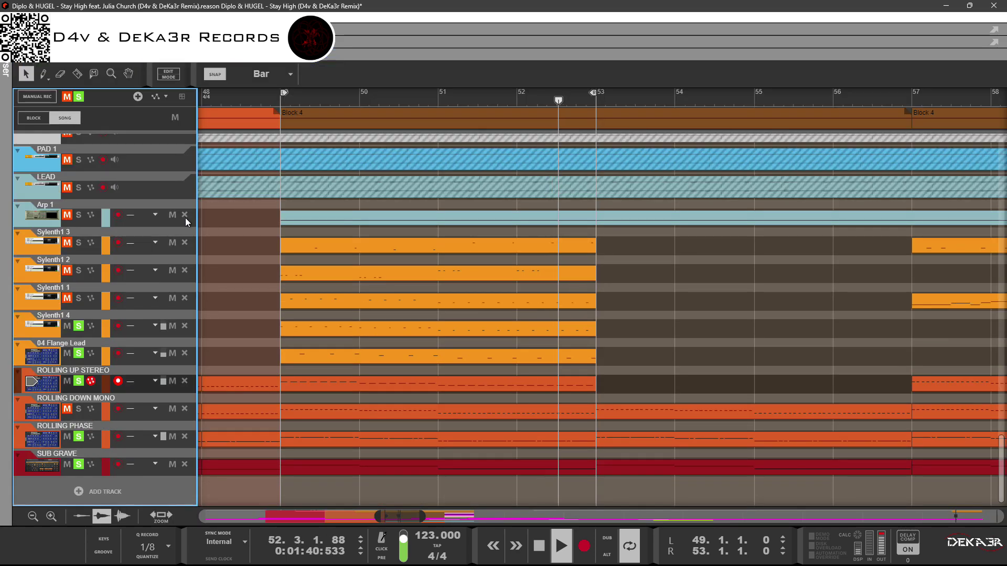
pyautogui.click(79, 410)
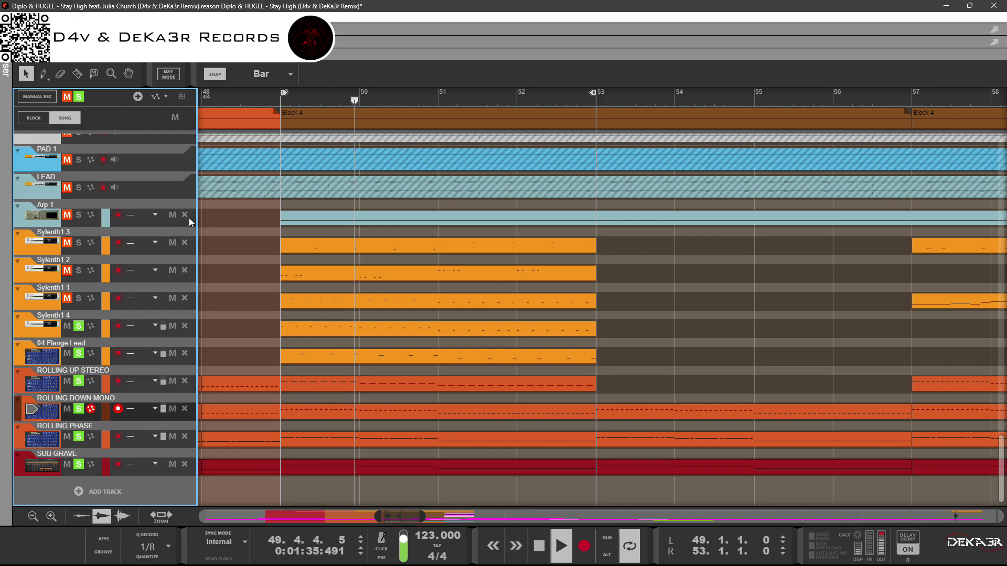
pyautogui.moveTo(263, 65); pyautogui.dragTo(263, 153)
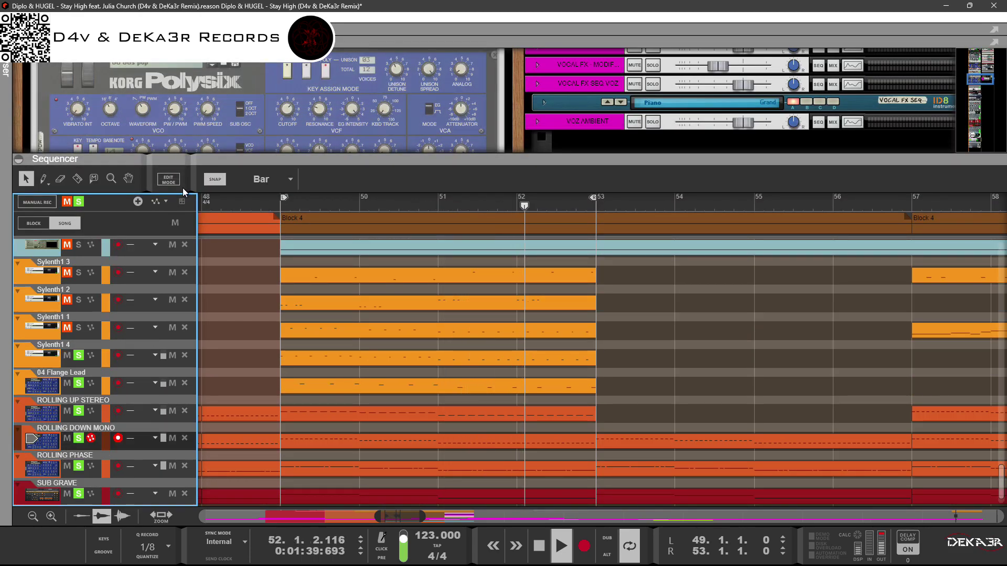
pyautogui.moveTo(182, 154); pyautogui.dragTo(210, 399)
# Step: Set MASTERCOMP 1's input gain to -12.93 dB, fold the compressor and enlarge the sequencer
pyautogui.scroll(-3, 245, 282)
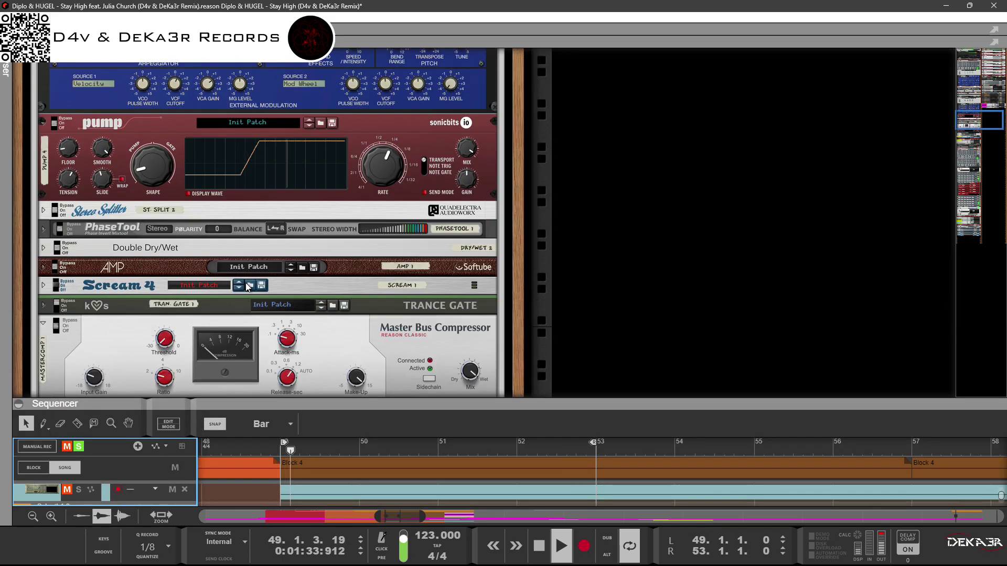
pyautogui.scroll(1, 245, 282)
pyautogui.scroll(-2, 97, 308)
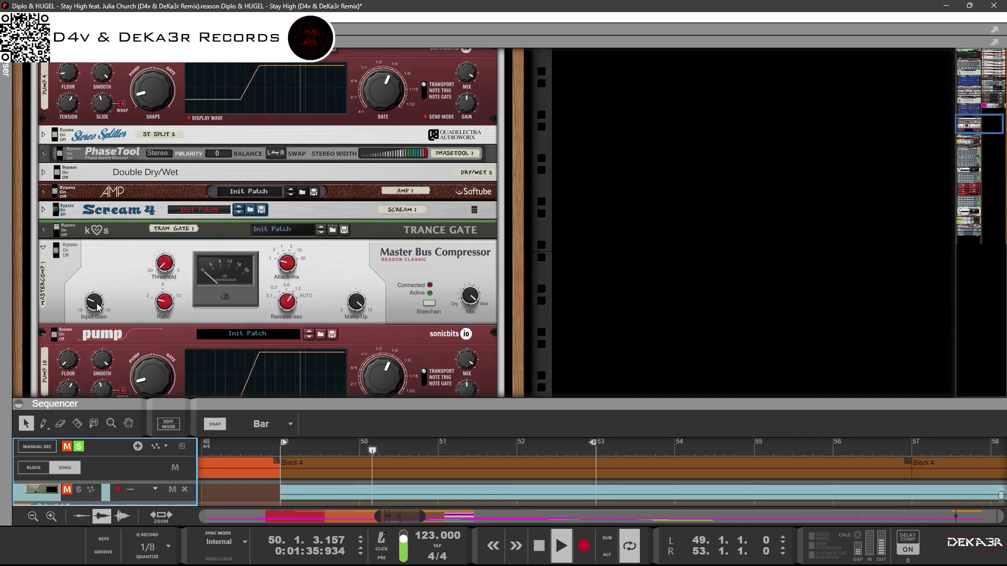
pyautogui.moveTo(98, 307)
pyautogui.mouseDown()
pyautogui.moveTo(100, 344)
pyautogui.moveTo(97, 322)
pyautogui.mouseUp()
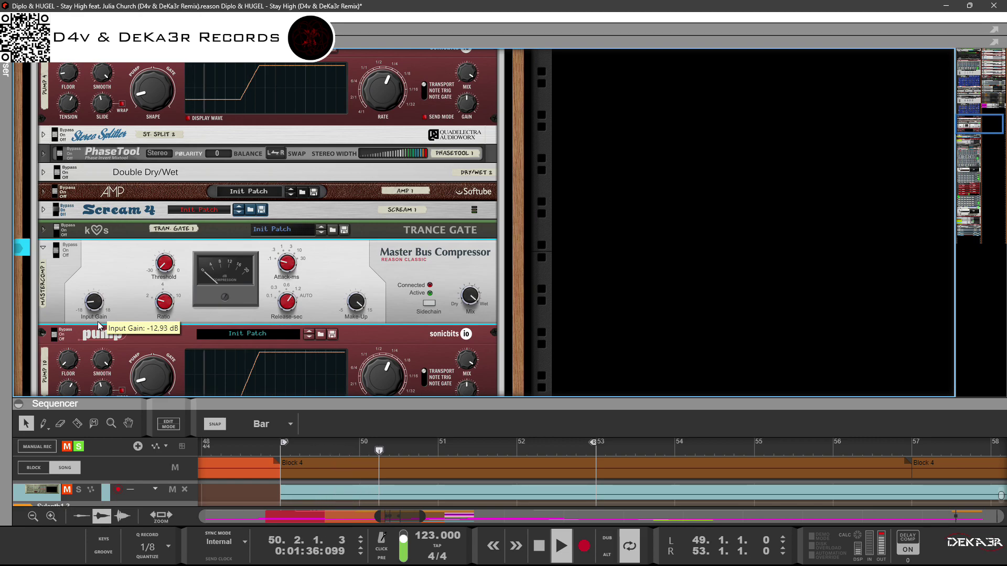
pyautogui.click(43, 247)
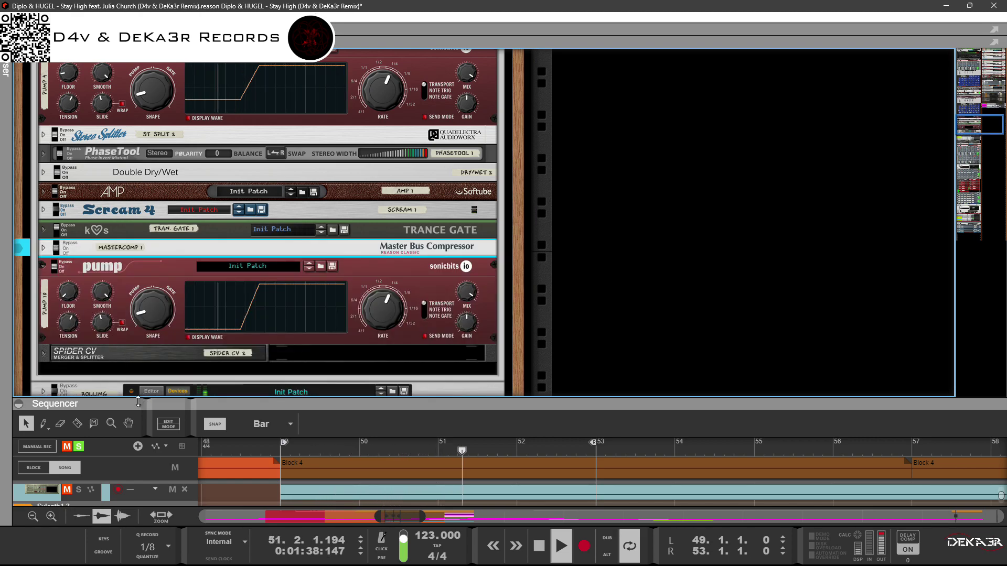
pyautogui.moveTo(138, 401); pyautogui.dragTo(138, 55)
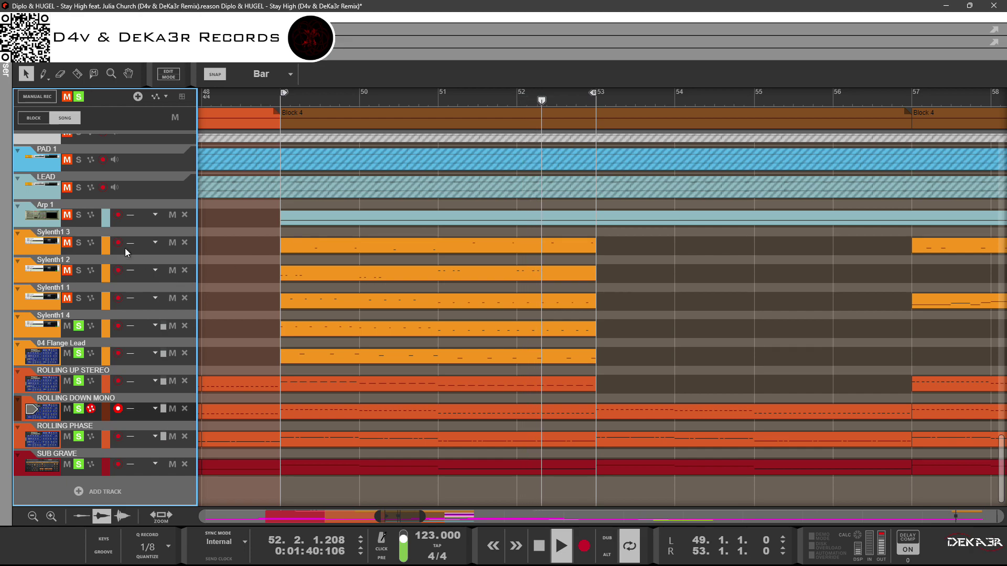
# Step: Solo Sylenth1 1 and mute Sylenth1 4, ROLLING UP STEREO, ROLLING DOWN MONO, ROLLING PHASE and SUB GRAVE
pyautogui.click(78, 298)
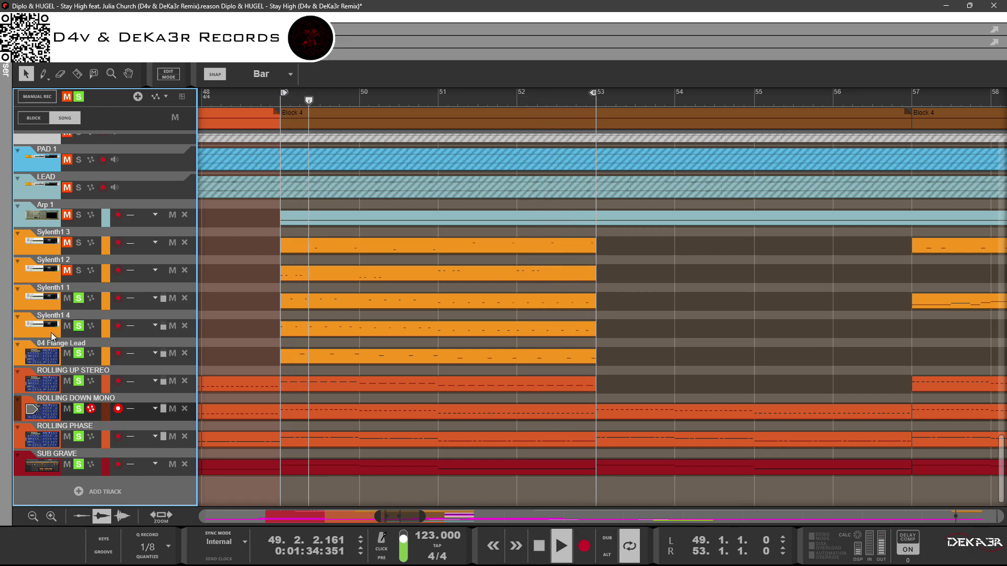
pyautogui.click(67, 326)
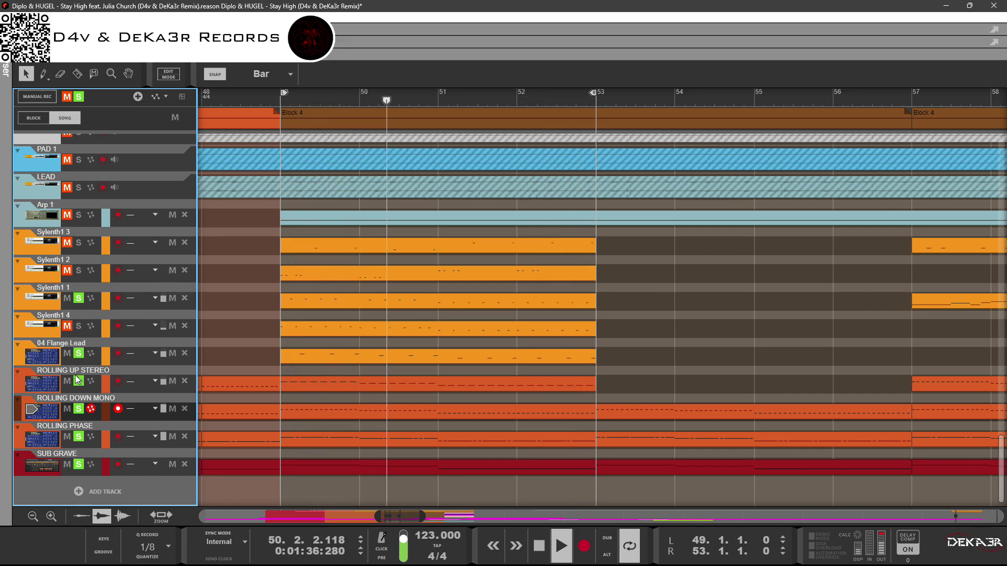
pyautogui.click(67, 380)
pyautogui.click(66, 408)
pyautogui.click(80, 442)
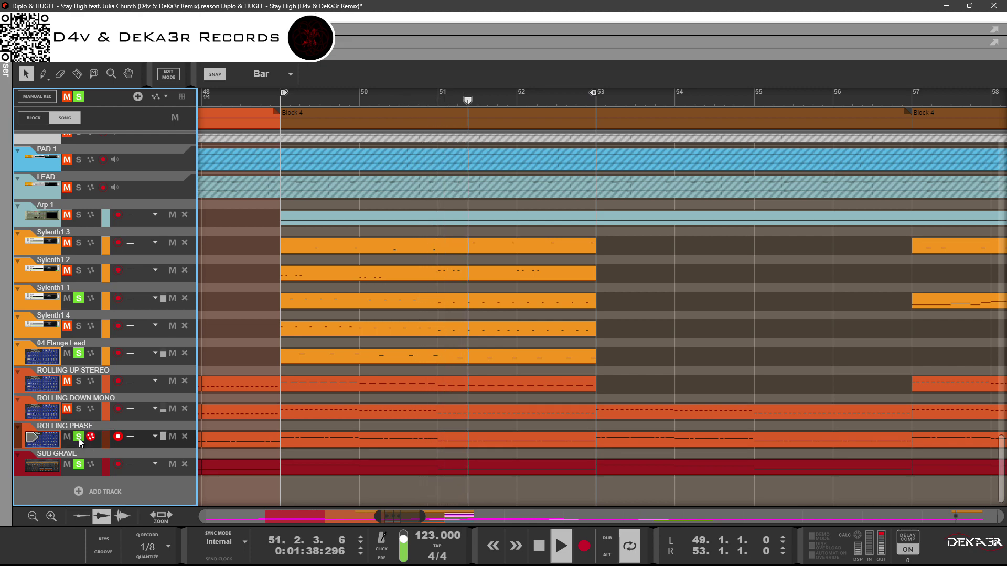
pyautogui.click(66, 436)
pyautogui.click(66, 464)
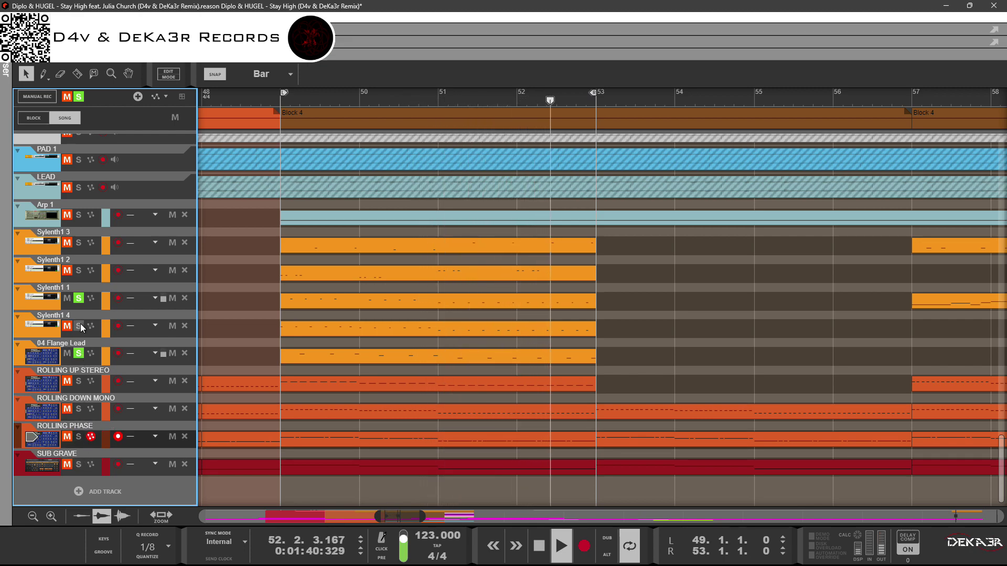
# Step: Audition Sylenth1 4 and 04 Flange Lead separately, mute both, and keep only Sylenth1 1 of the lead tracks soloed and selected
pyautogui.click(79, 326)
pyautogui.click(67, 353)
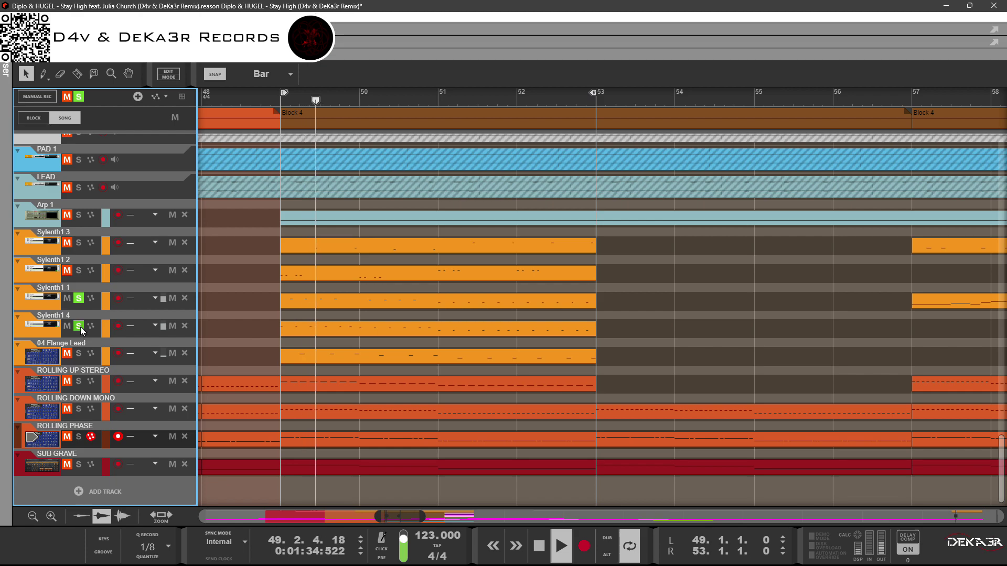
pyautogui.click(67, 325)
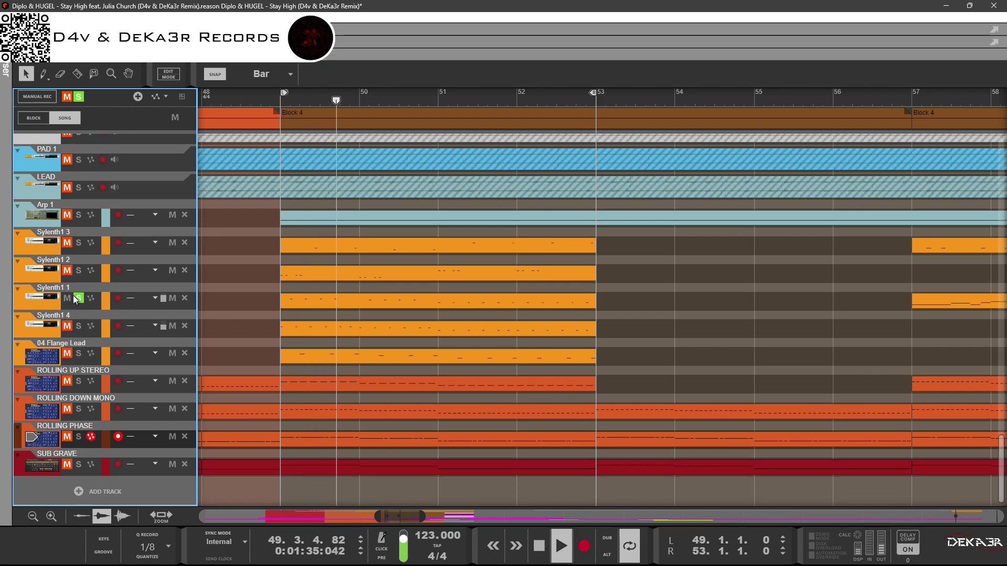
pyautogui.click(24, 303)
pyautogui.click(78, 353)
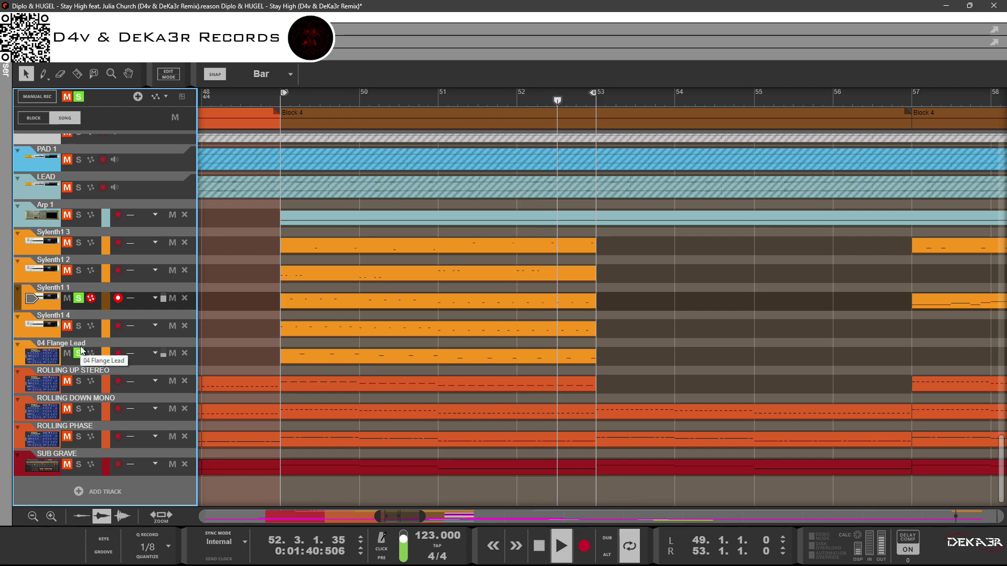
pyautogui.click(67, 353)
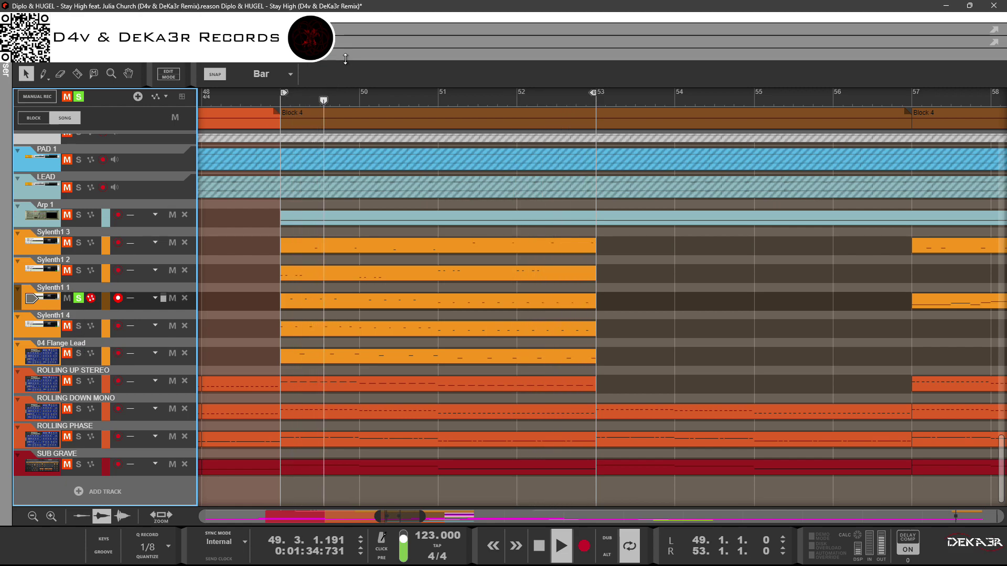
# Step: Enlarge the rack at Sylenth1 1, open its plugin window to check the patch, and close it
pyautogui.moveTo(345, 58); pyautogui.dragTo(345, 212)
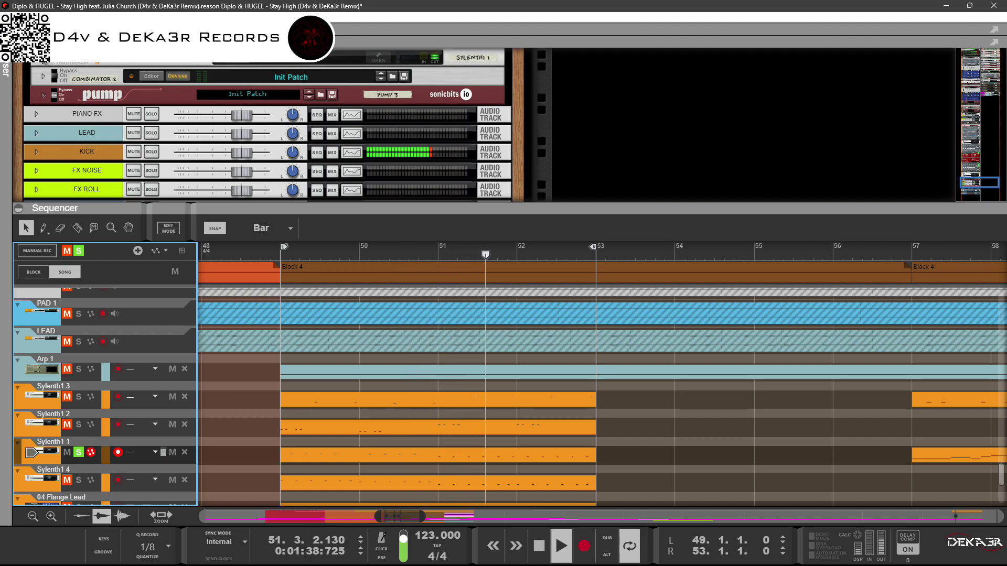
pyautogui.scroll(-3, 97, 132)
pyautogui.scroll(-3, 362, 114)
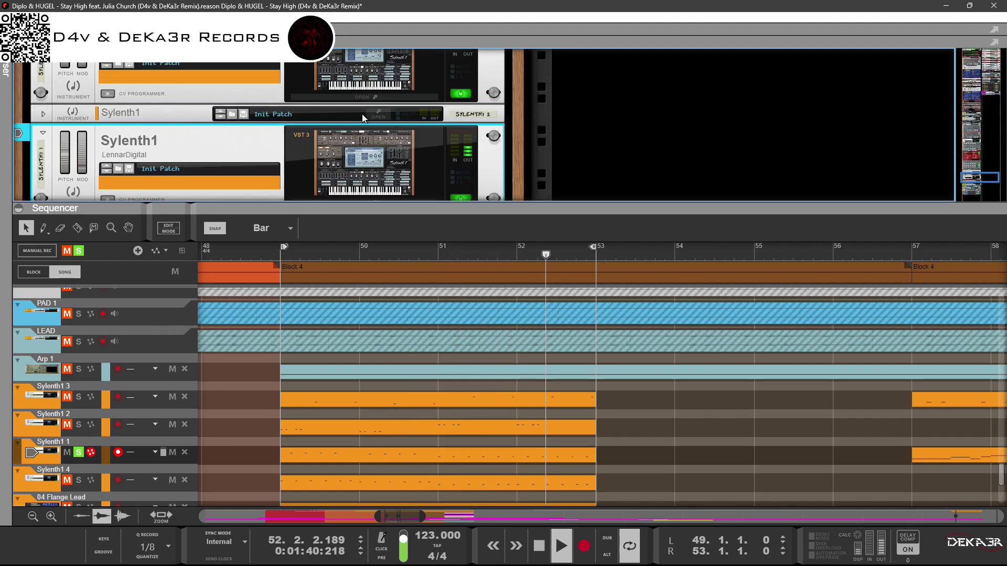
pyautogui.click(399, 161)
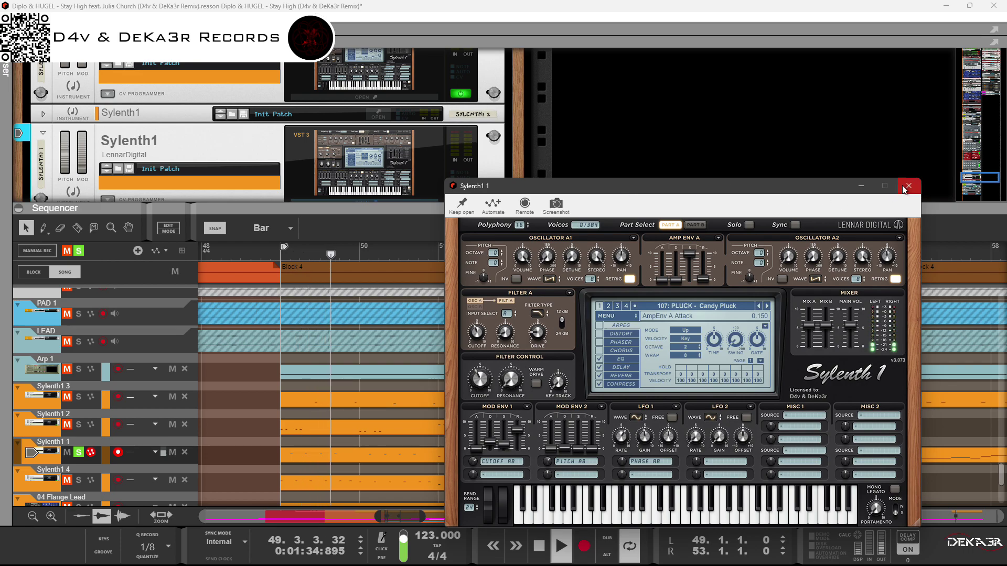
pyautogui.click(908, 186)
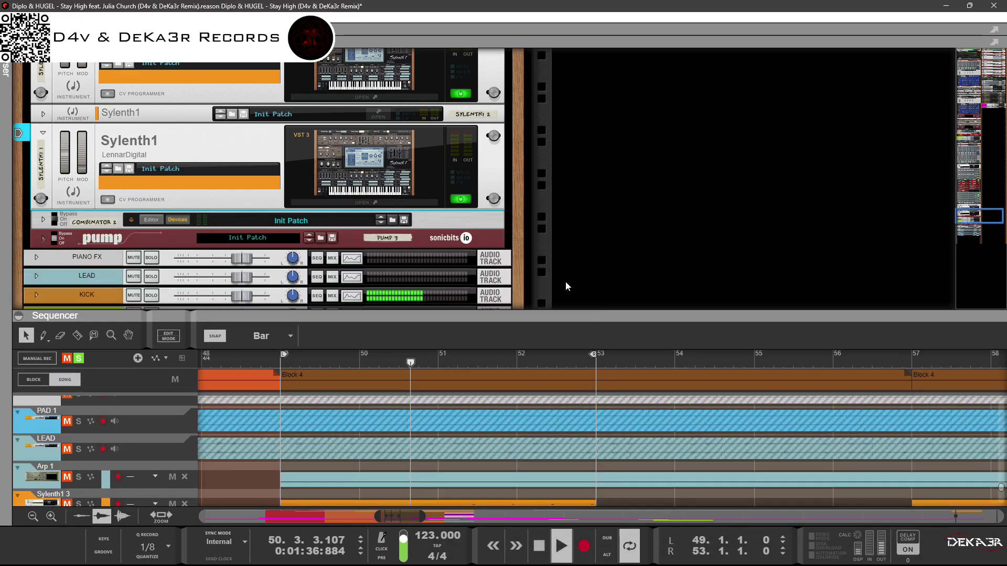
# Step: Look over the line mixers above Sylenth1 1, turn the rack around, and show the synth's unfolded rear panel
pyautogui.scroll(8, 542, 198)
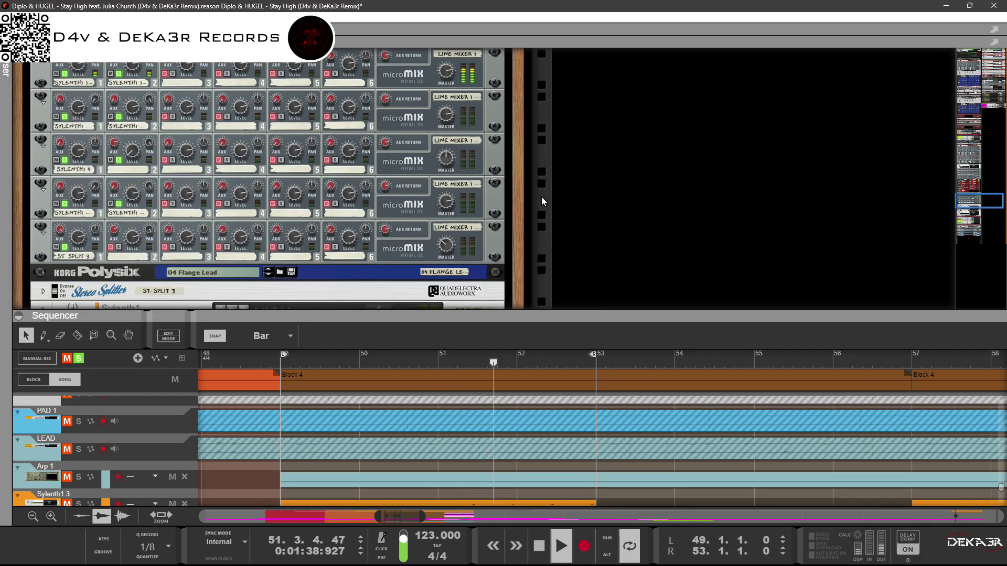
pyautogui.scroll(3, 499, 205)
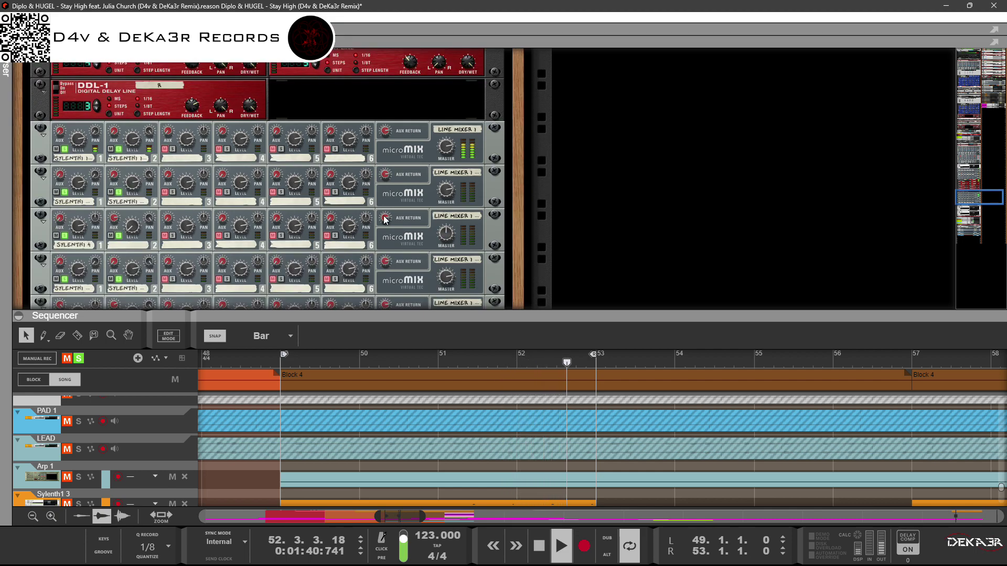
pyautogui.scroll(-10, 414, 229)
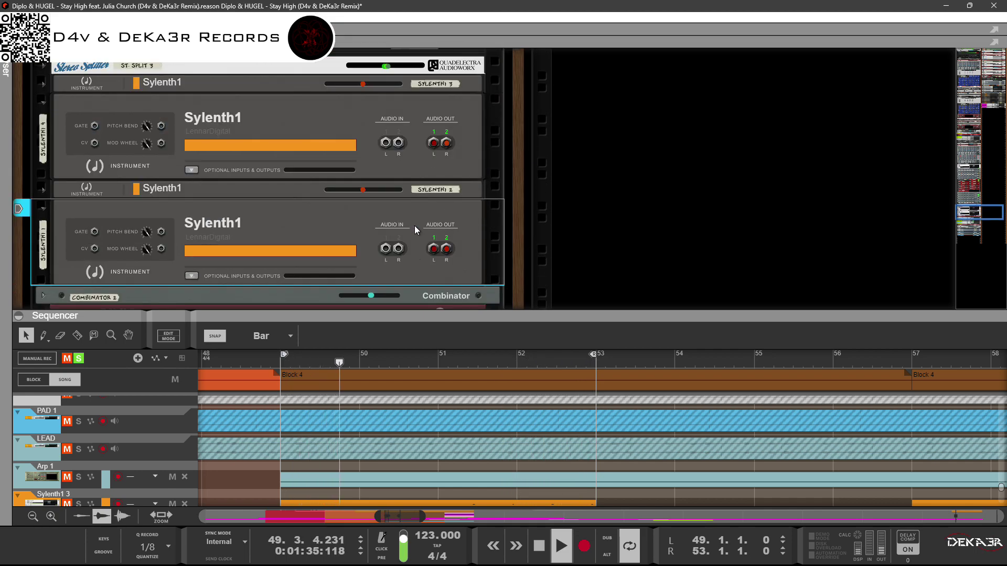
pyautogui.click(43, 208)
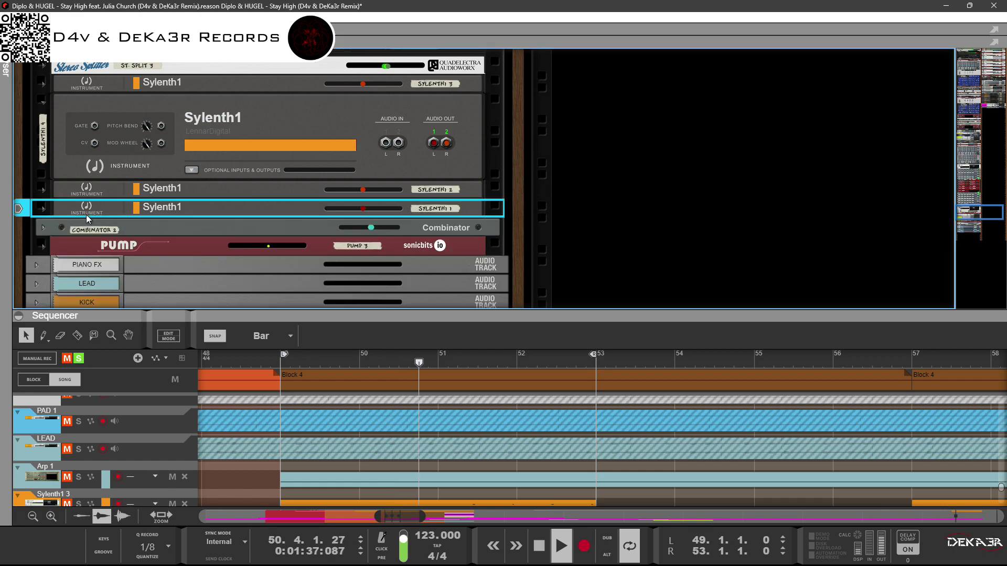
pyautogui.scroll(-15, 58, 131)
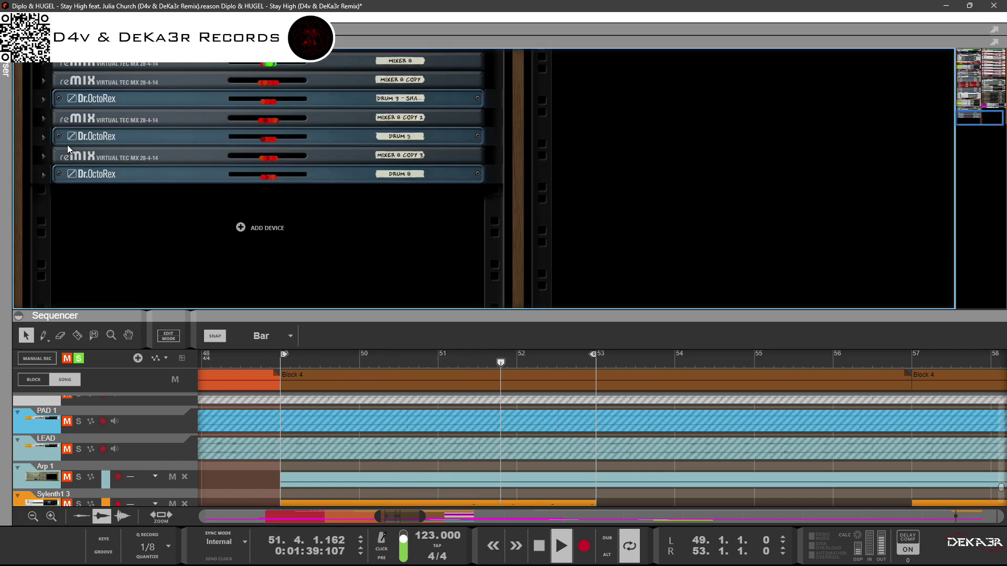
pyautogui.scroll(-3, 122, 455)
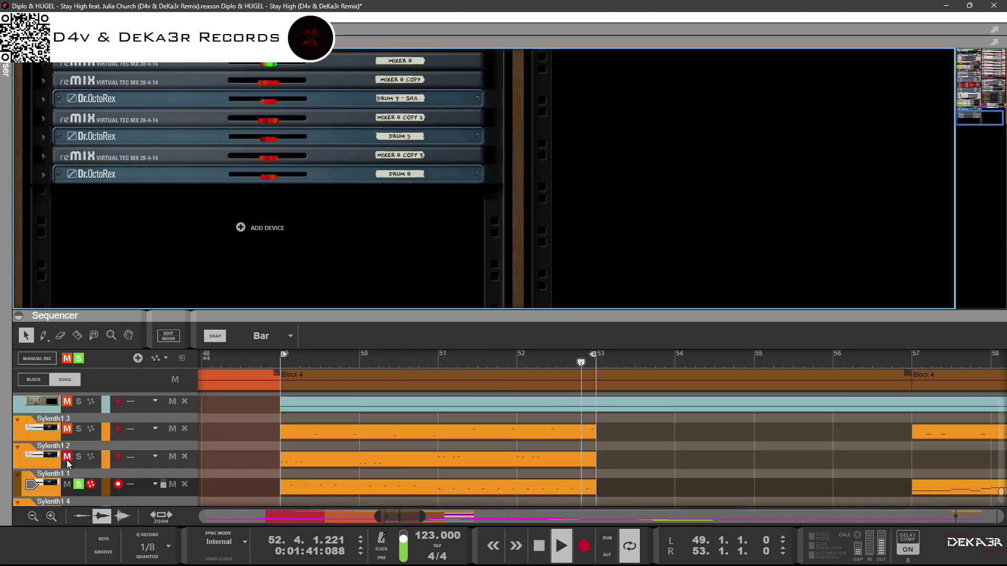
pyautogui.click(19, 492)
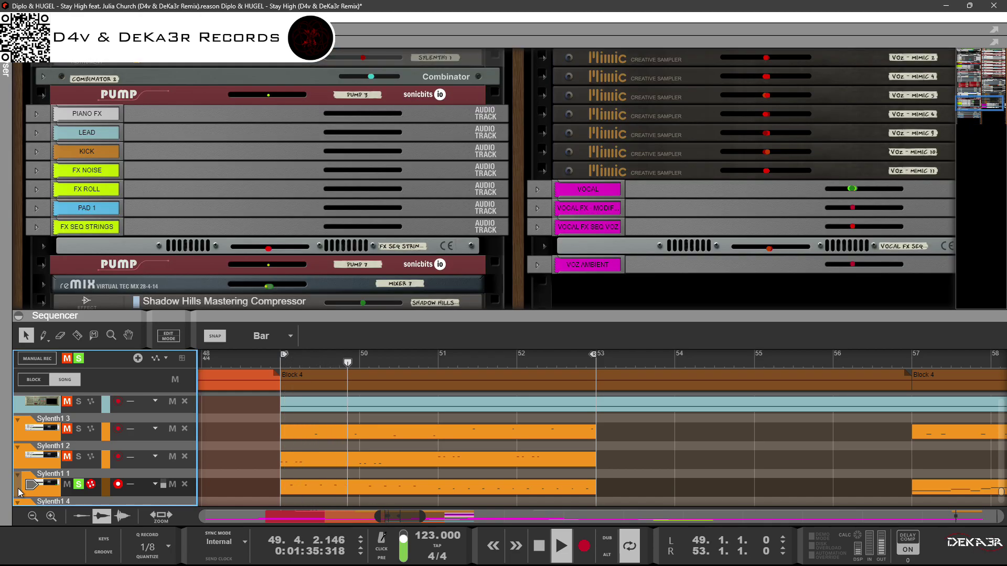
pyautogui.click(42, 58)
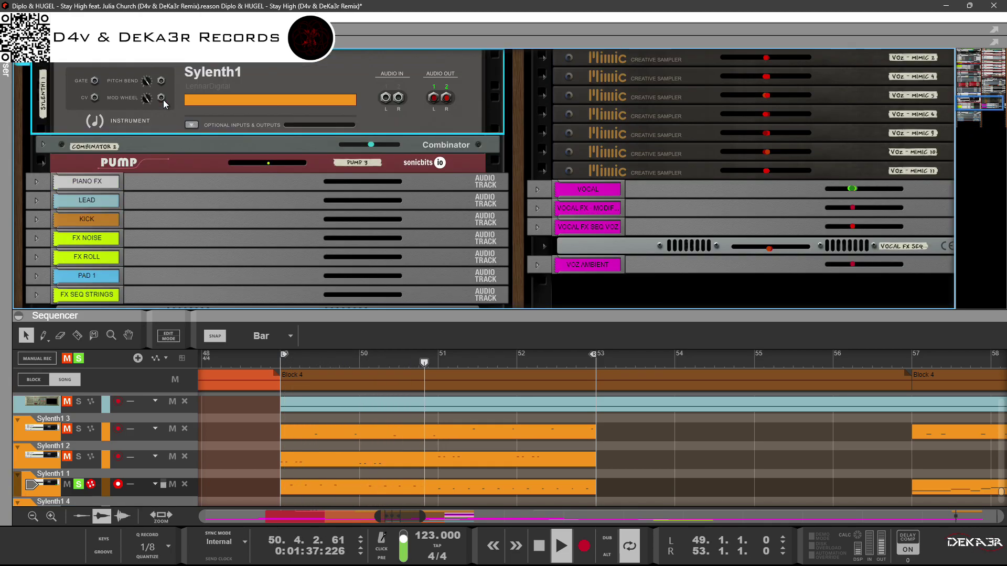
# Step: Trace Sylenth1 1's audio output cable up the rack, unfold Line Mixer 1, and return to the rack's front
pyautogui.scroll(3, 163, 100)
pyautogui.moveTo(434, 255); pyautogui.dragTo(268, 85)
pyautogui.scroll(-3, 421, 231)
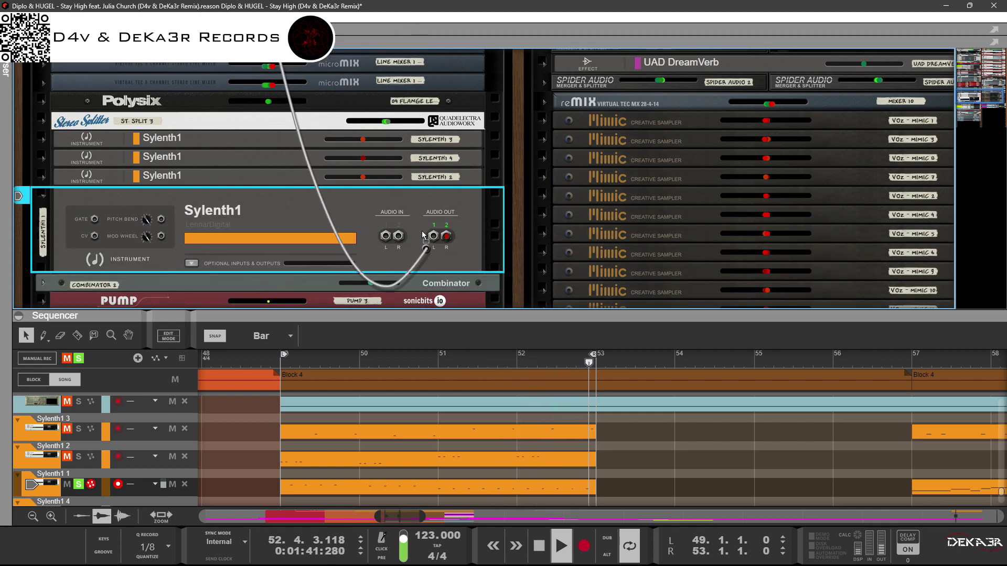
pyautogui.scroll(5, 385, 215)
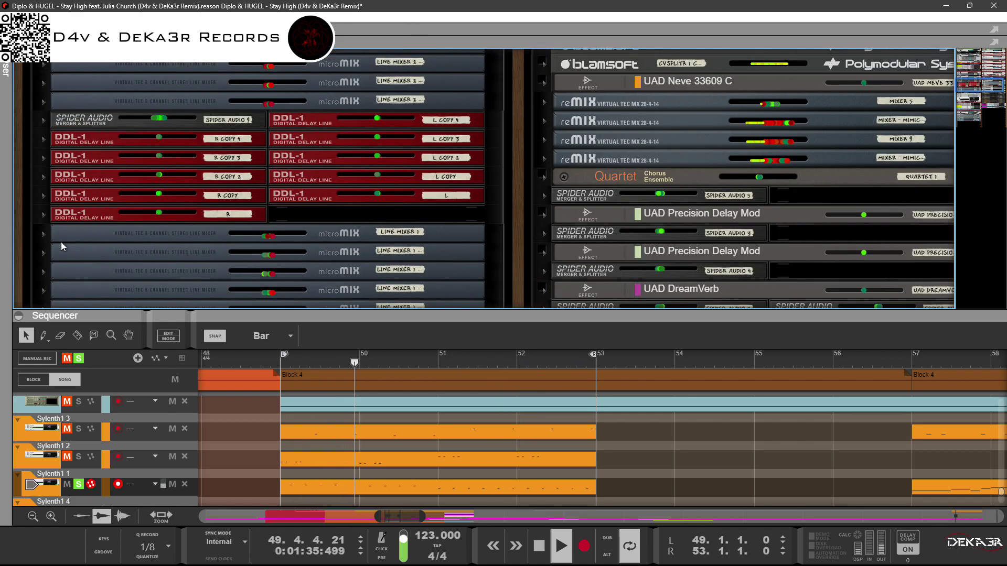
pyautogui.click(43, 233)
pyautogui.moveTo(125, 247); pyautogui.dragTo(66, 255)
pyautogui.press('Tab')
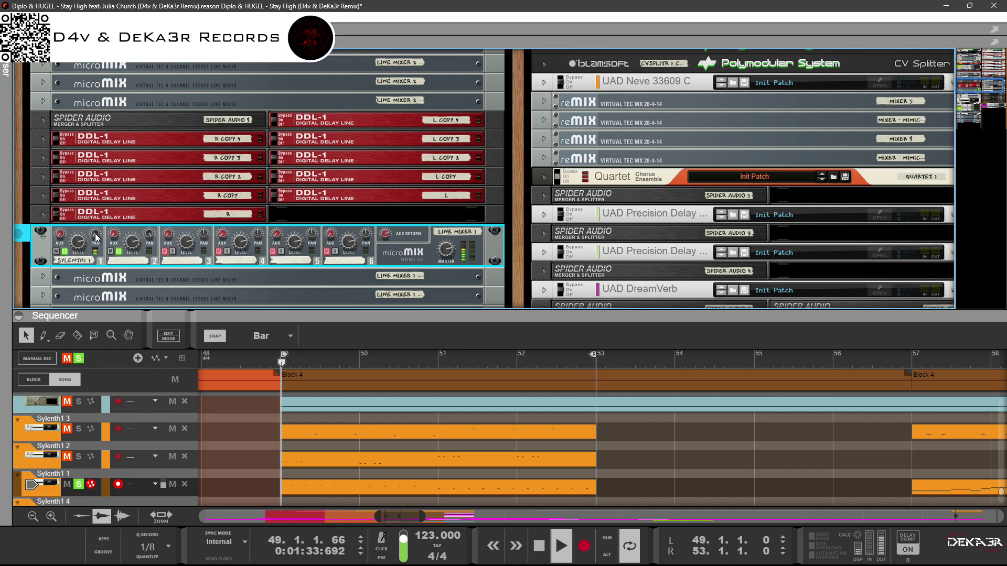
pyautogui.keyDown('alt'); pyautogui.click(96, 237); pyautogui.keyUp('alt')
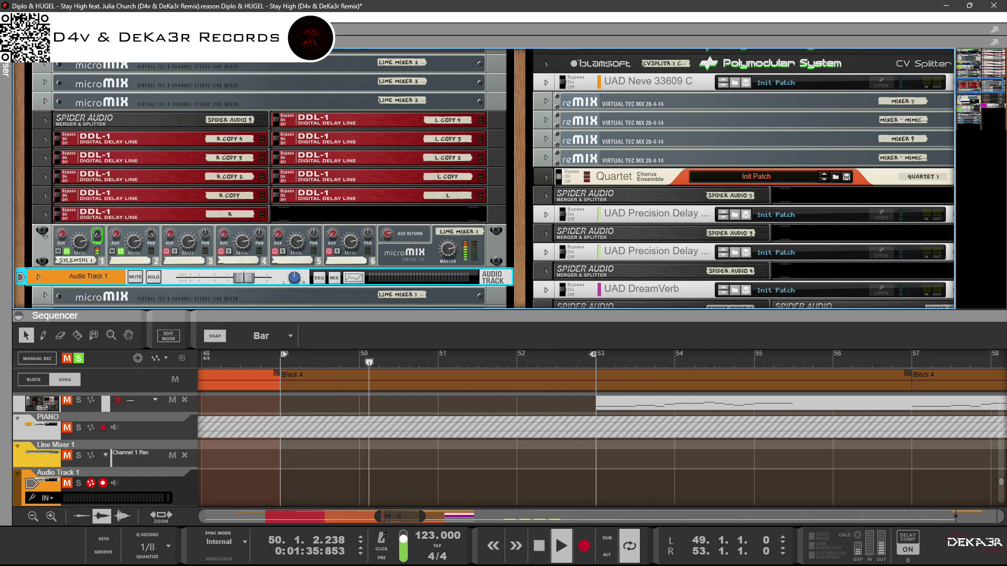
pyautogui.hotkey('ctrl', 'z')
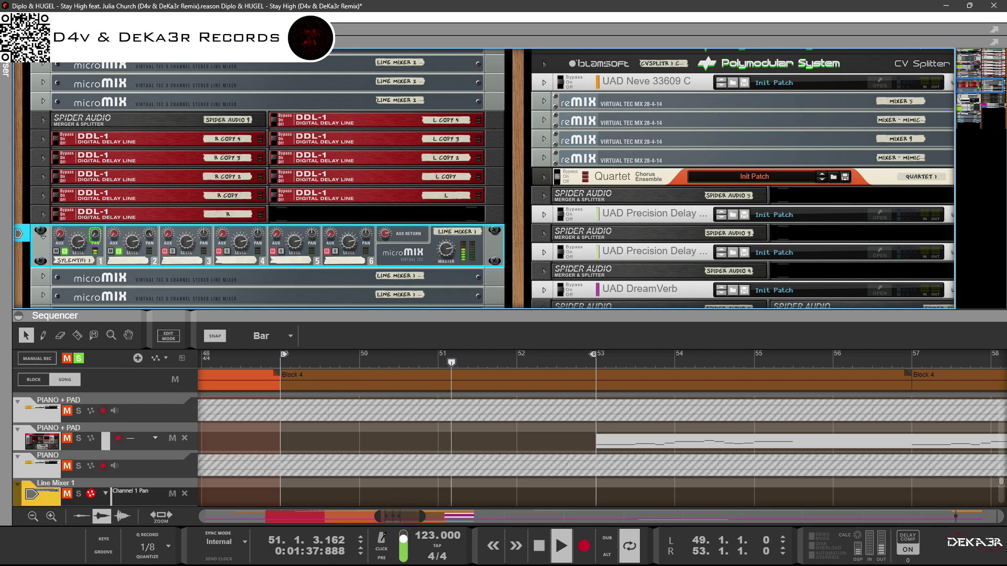
pyautogui.rightClick(17, 63)
pyautogui.click(117, 239)
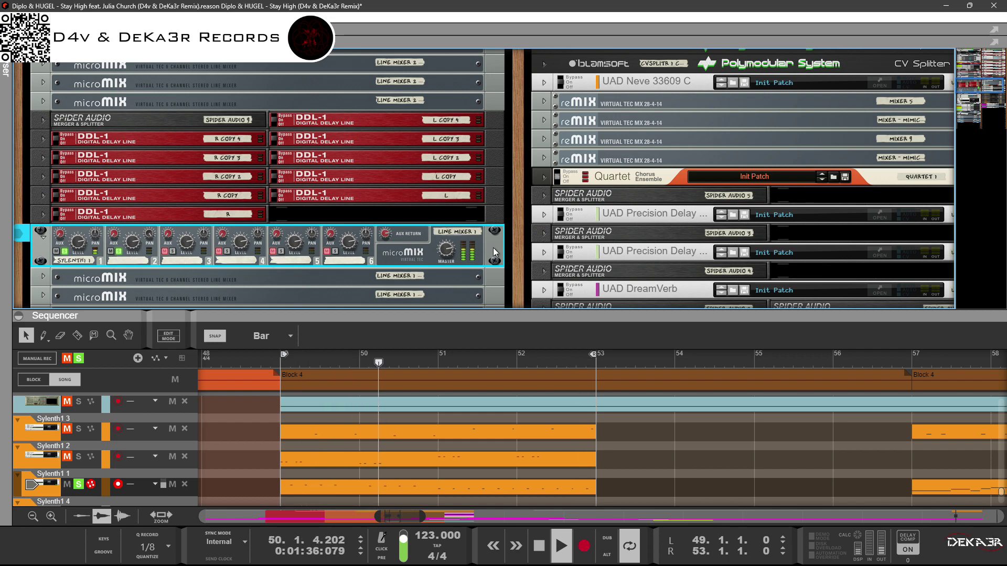
# Step: Trace Line Mixer 1's master output cable at the back and unfold the Line Mixer 2 copy above Spider Audio
pyautogui.press('Tab')
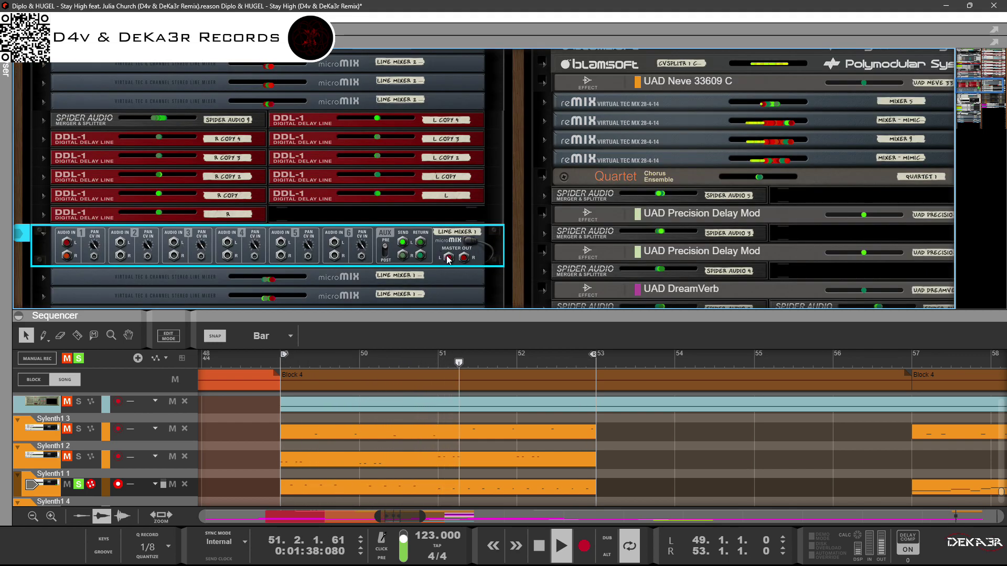
pyautogui.moveTo(448, 259); pyautogui.dragTo(282, 188)
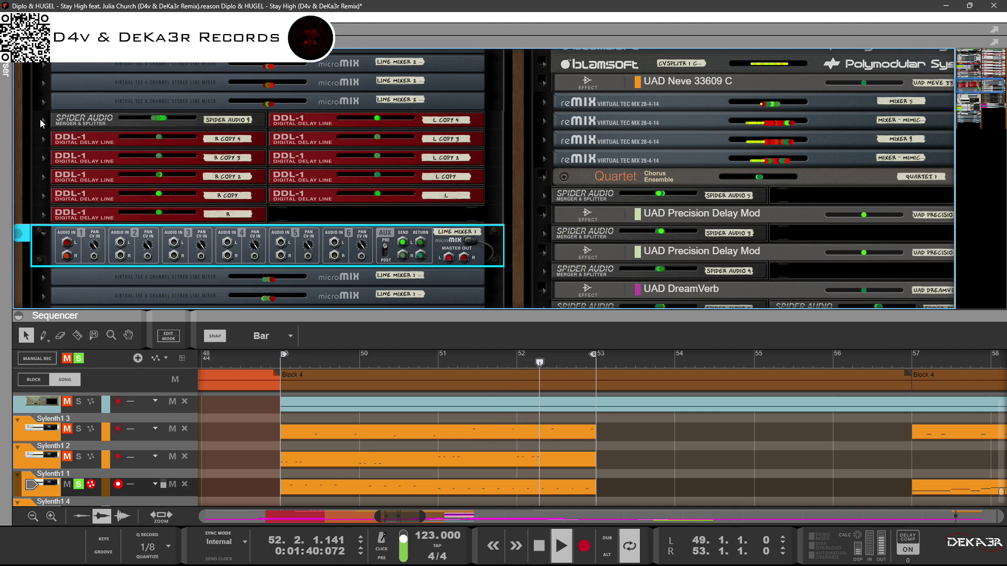
pyautogui.press('Tab')
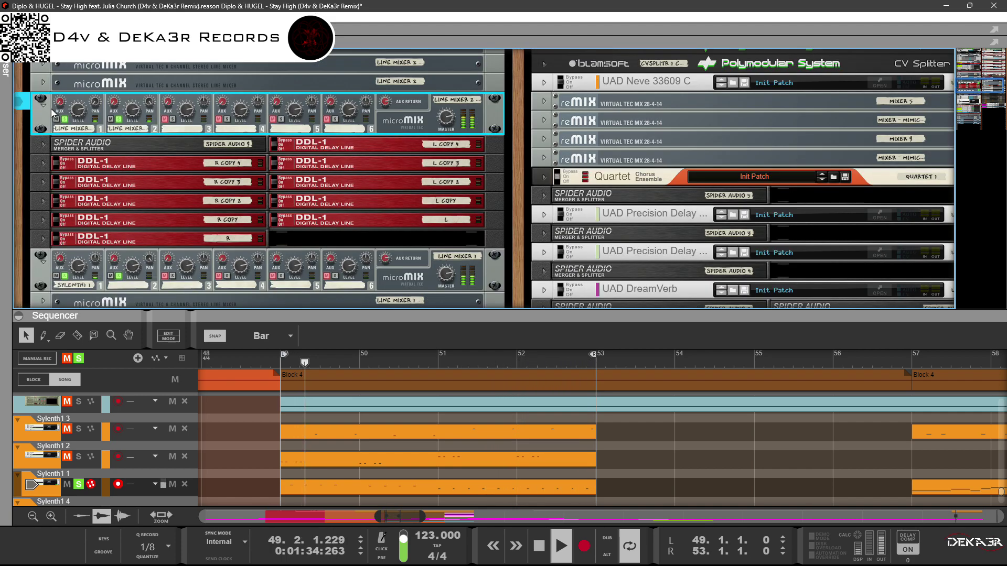
pyautogui.scroll(5, 193, 134)
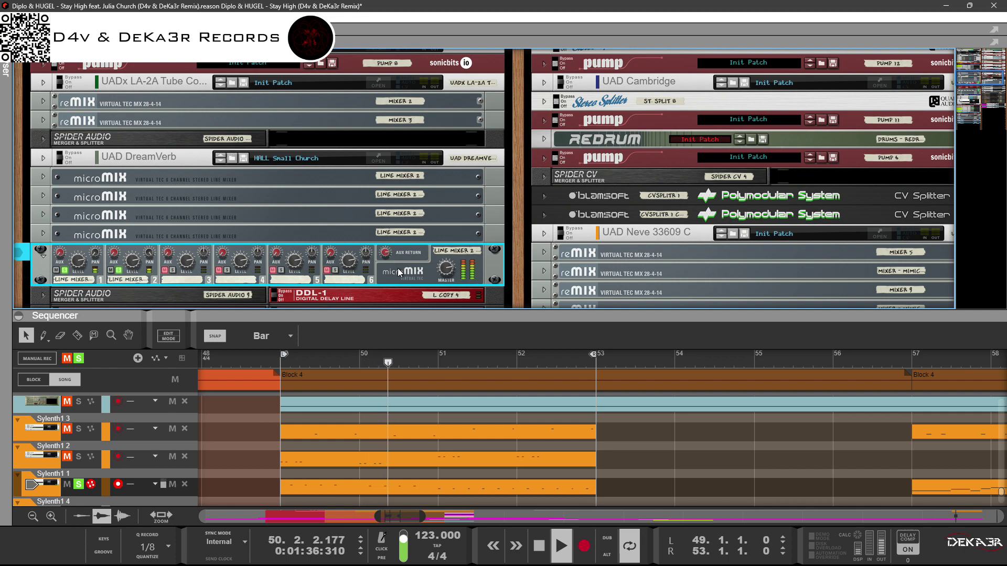
# Step: Trace the Line Mixer 2 copy's master output cable at the back and unfold the reMIX mixer directly above Spider Audio
pyautogui.press('Tab')
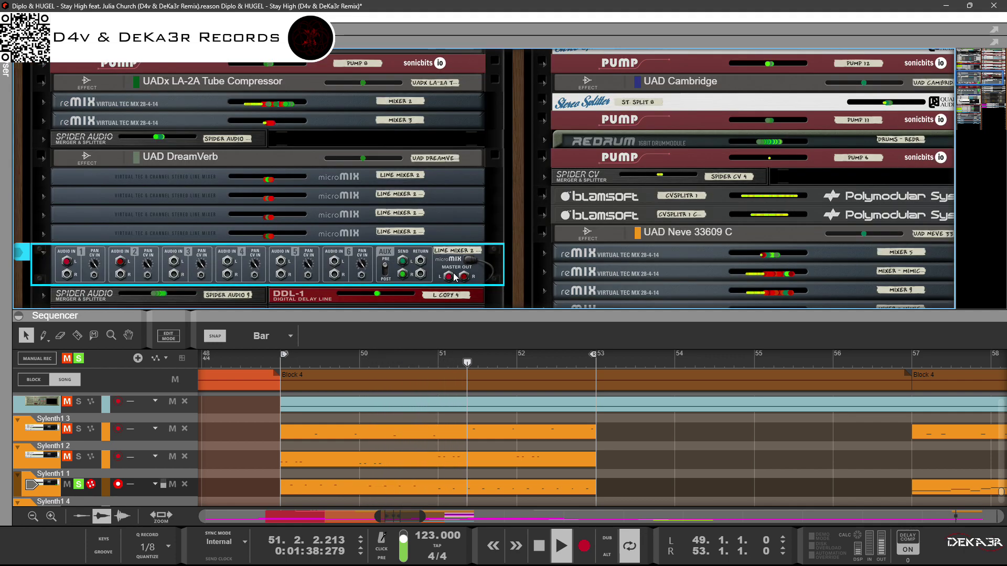
pyautogui.moveTo(447, 278); pyautogui.dragTo(276, 142)
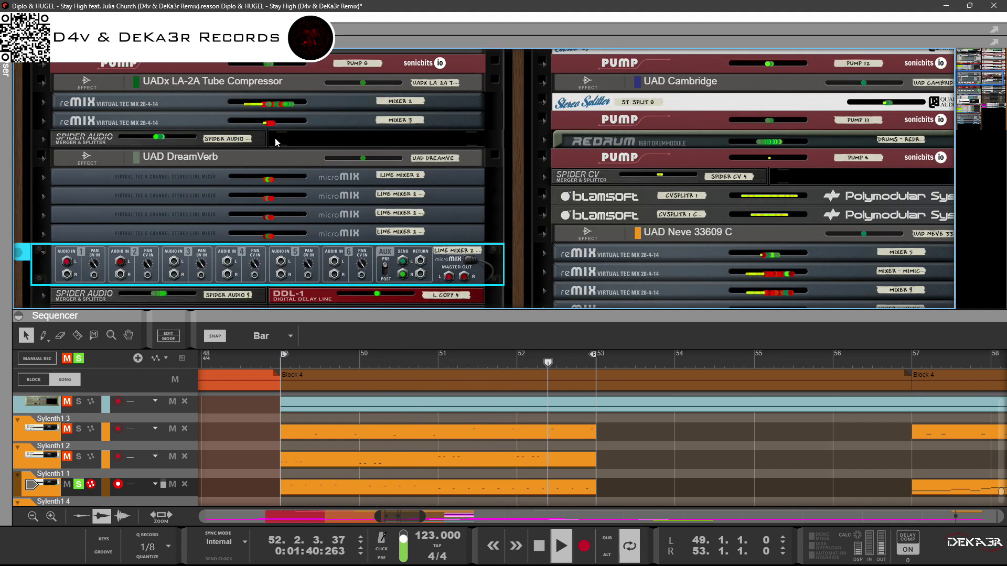
pyautogui.click(42, 121)
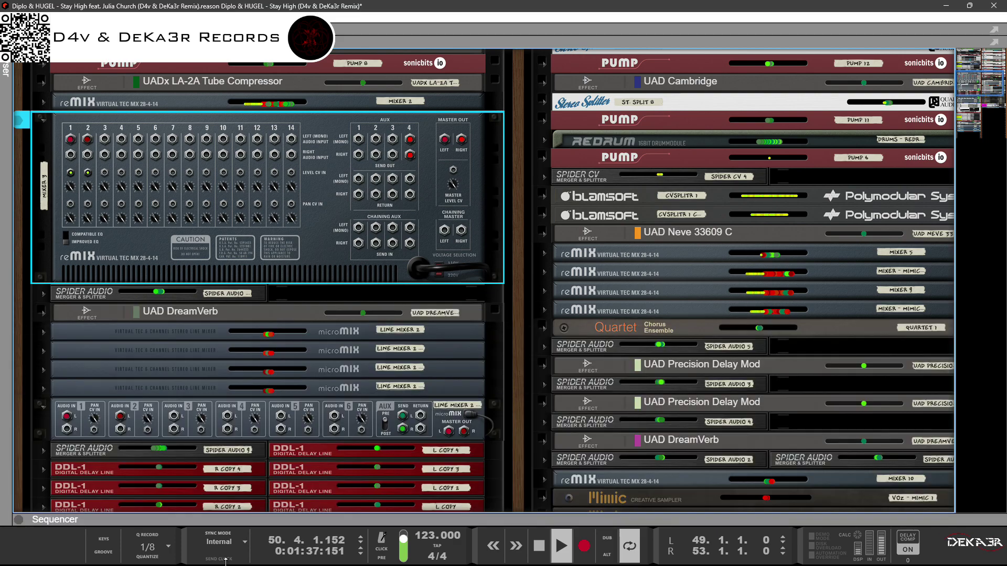
# Step: Enlarge the rack over the sequencer and return to the front of Sylenth1 1
pyautogui.moveTo(214, 317); pyautogui.dragTo(226, 516)
pyautogui.scroll(-10, 244, 401)
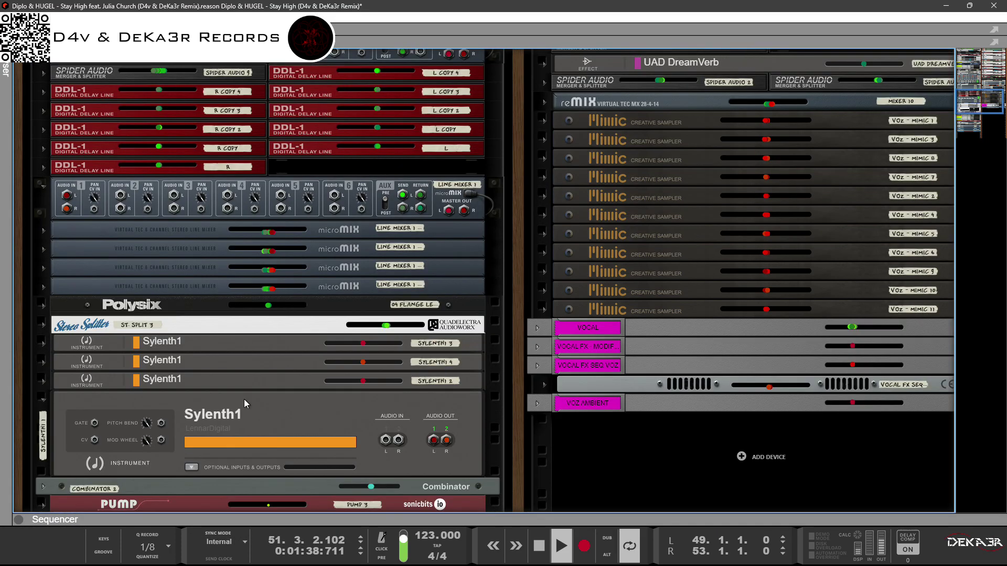
pyautogui.scroll(-3, 243, 398)
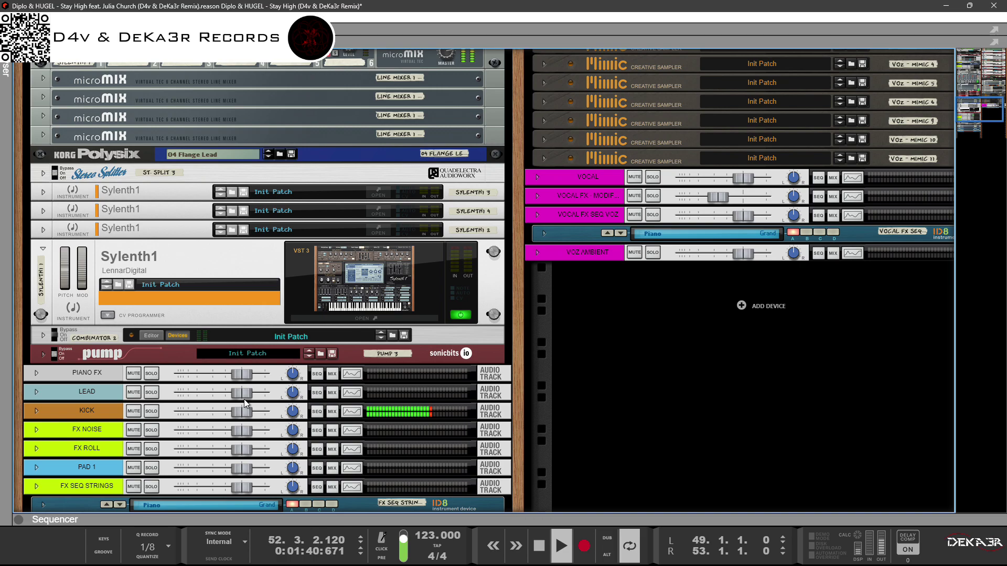
# Step: Set channel 1's aux send on Line Mixer 1 to 76
pyautogui.scroll(3, 243, 398)
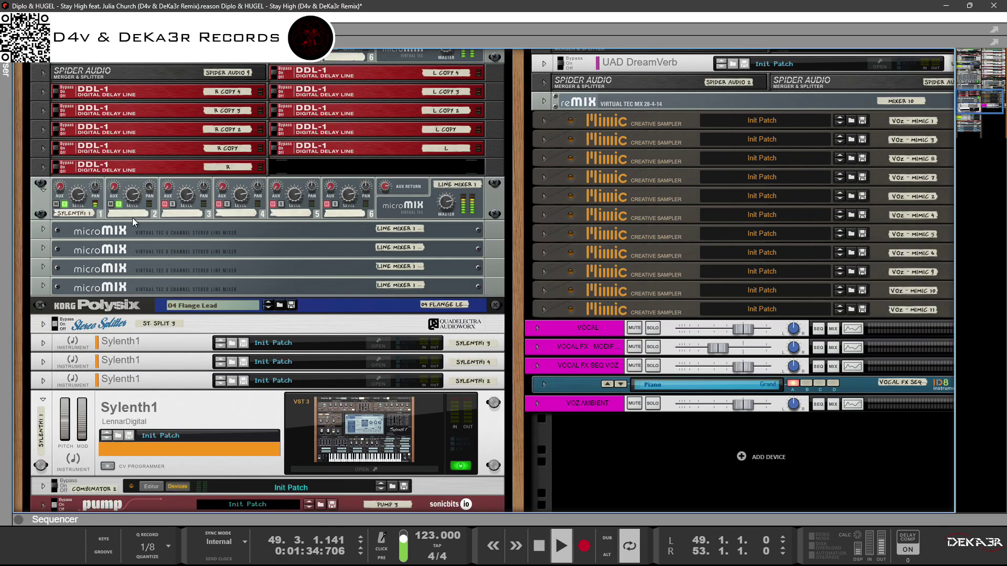
pyautogui.scroll(3, 132, 218)
pyautogui.click(59, 264)
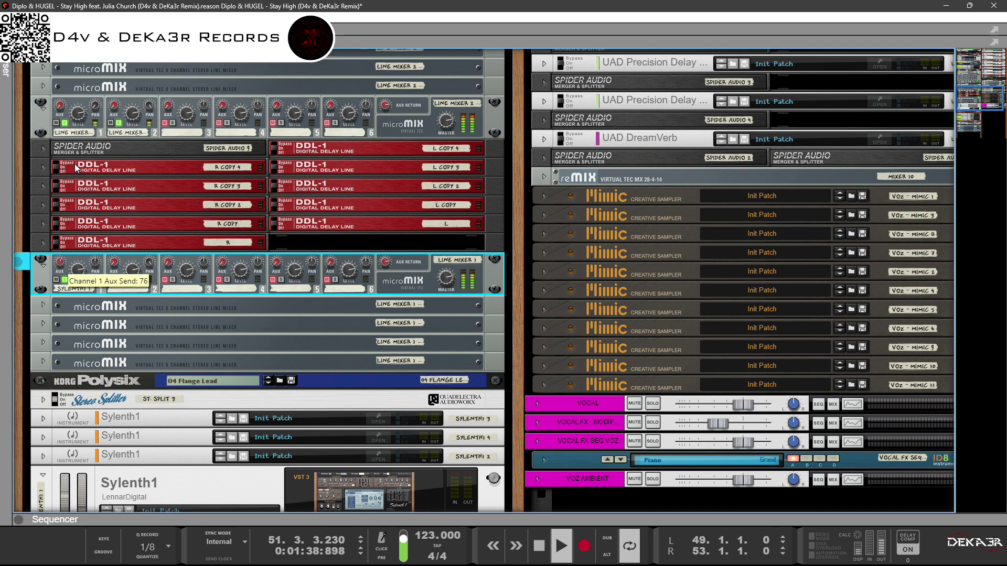
# Step: Unfold the R Copy 4 and L Copy 3 delays, try R Copy 4 at 3 steps and set it back to 4 steps
pyautogui.click(40, 168)
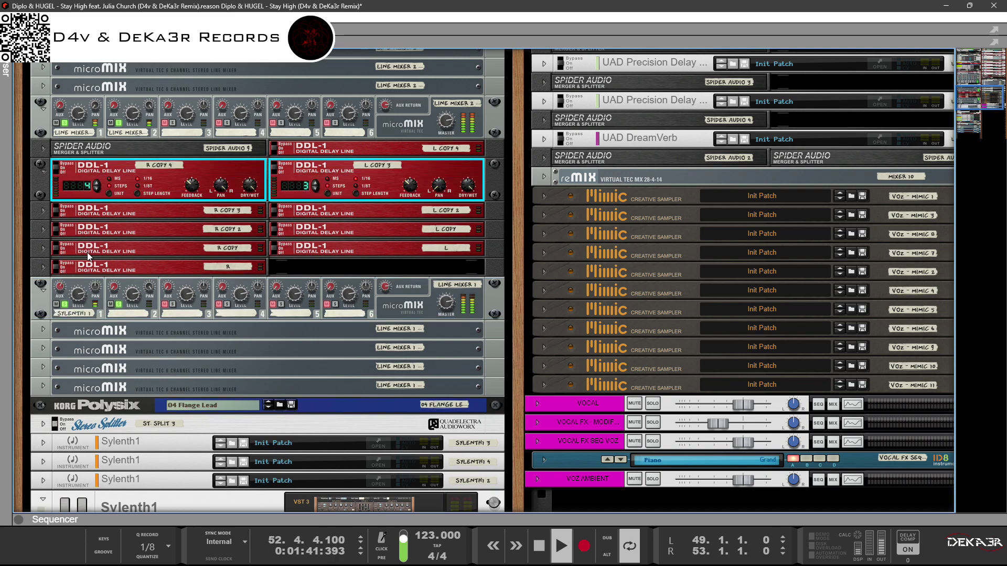
pyautogui.click(96, 189)
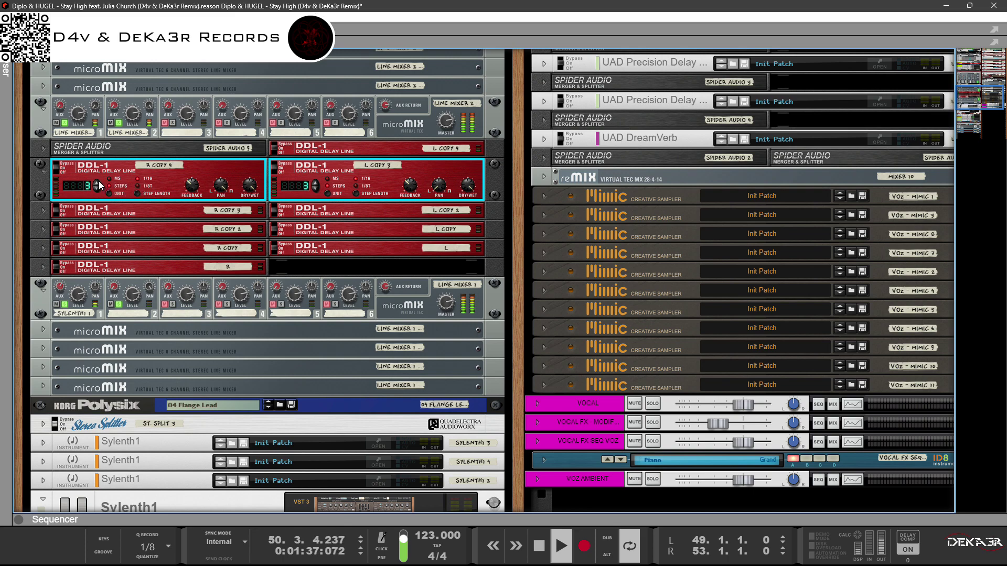
pyautogui.click(99, 183)
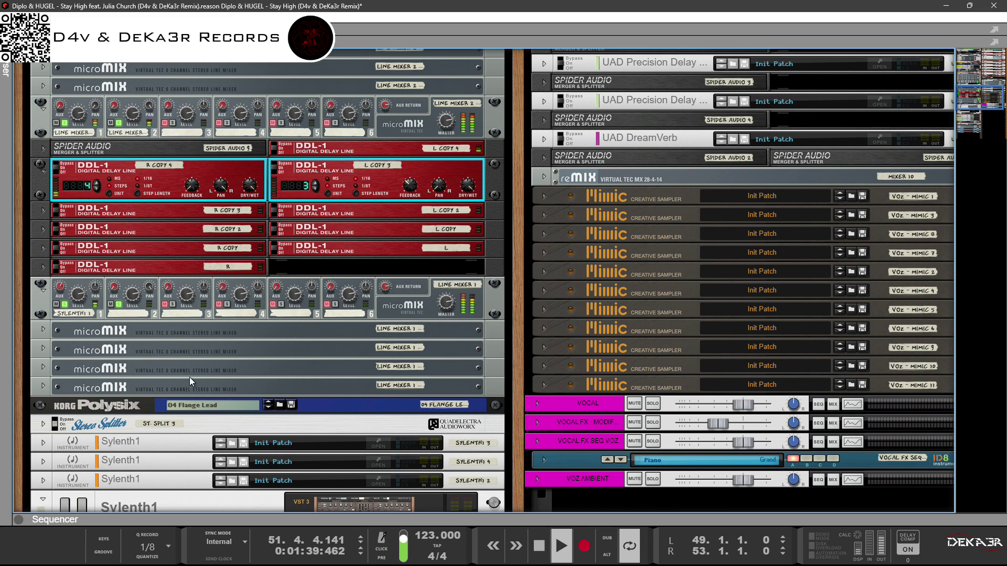
# Step: Move the cable from Line Mixer 1's channel 1 right input to channel 2's left input at the back, returning to the front
pyautogui.click(114, 290)
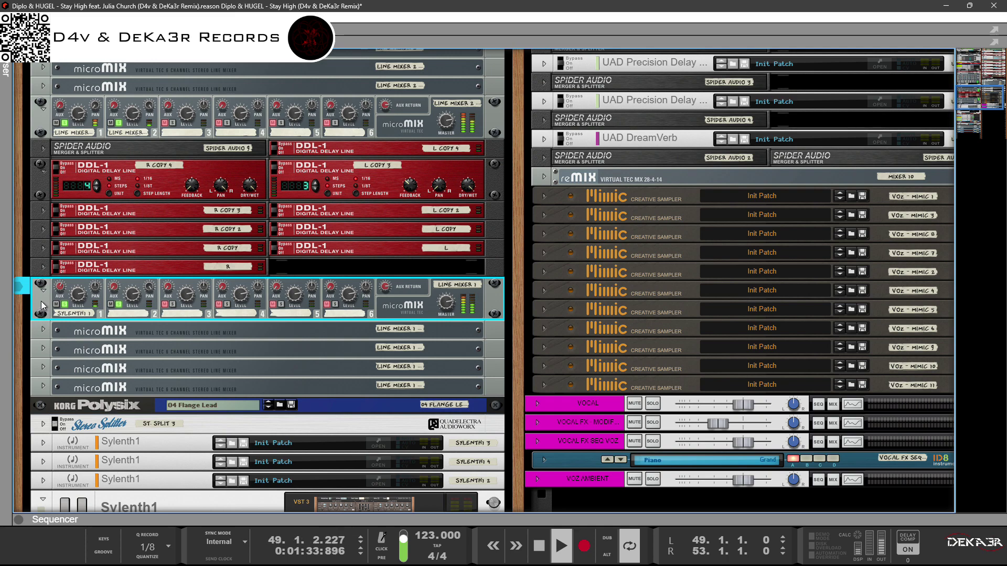
pyautogui.press('Tab')
pyautogui.moveTo(67, 308); pyautogui.dragTo(119, 295)
pyautogui.press('Tab')
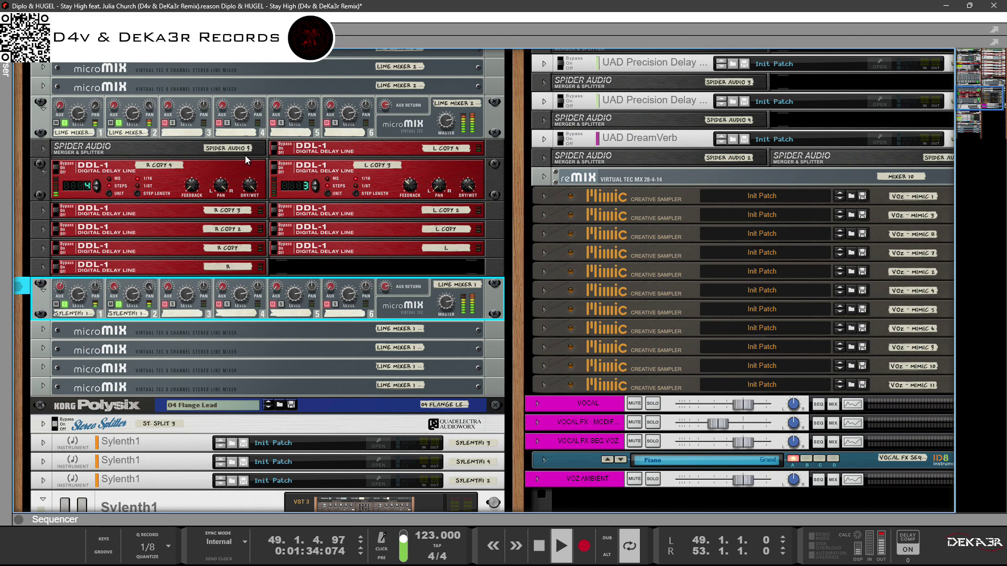
# Step: Unfold the L Copy 4 delay, set it to 2 steps, and set Line Mixer 1's channel 2 aux send to 99
pyautogui.click(44, 150)
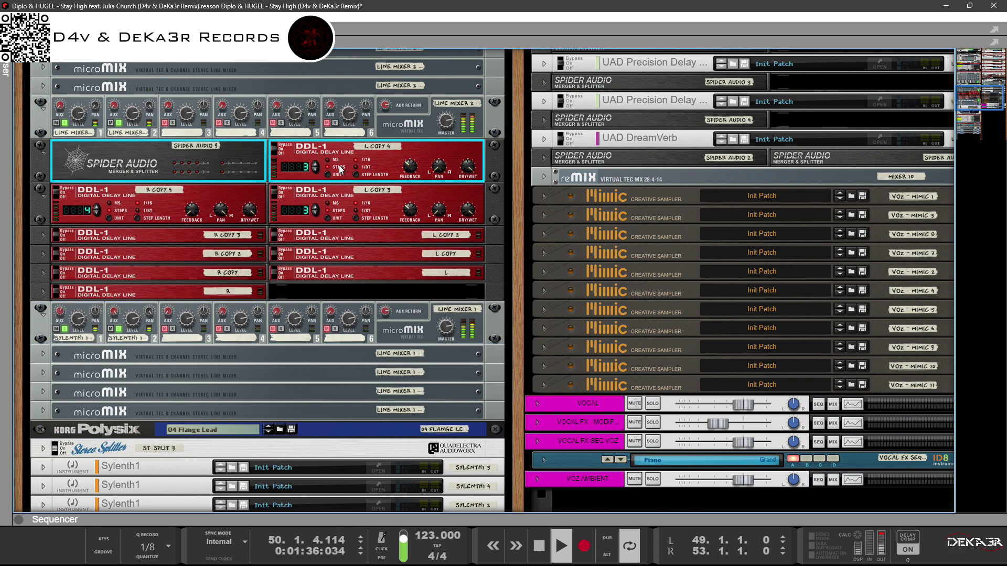
pyautogui.click(316, 169)
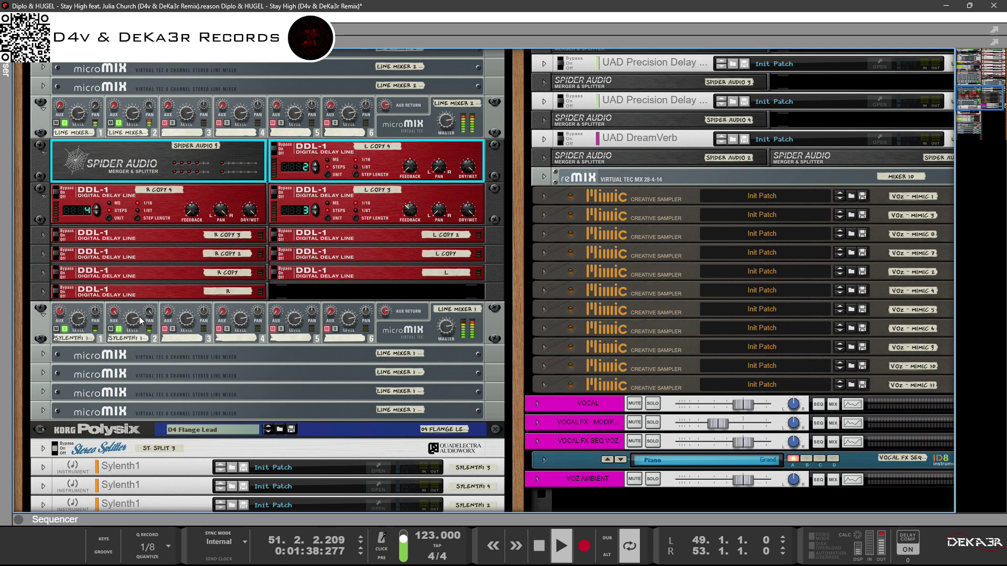
pyautogui.click(64, 305)
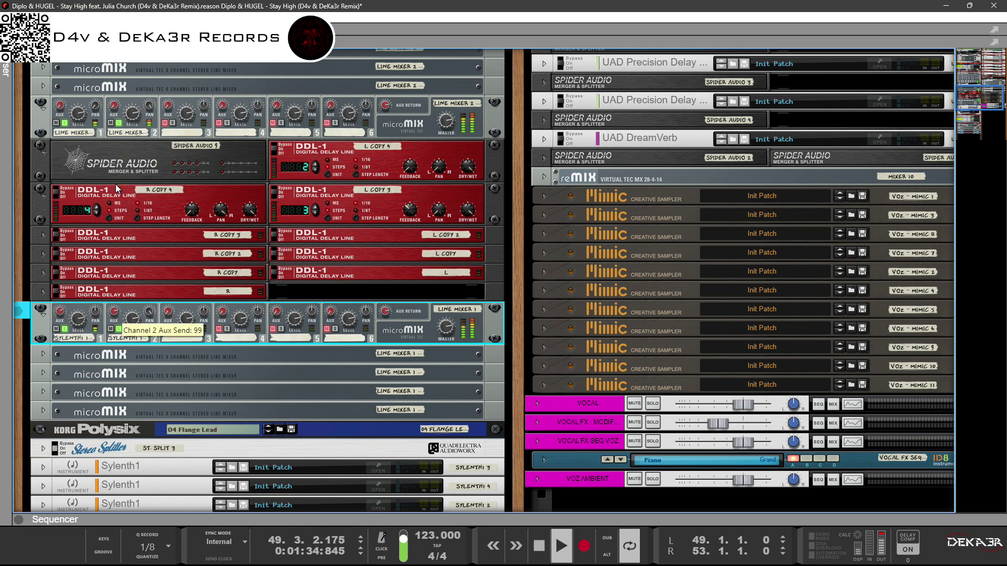
# Step: Lower the Level CV amounts of channels 1 and 2 at the back of Mixer 3, and set channel 2's level to 28
pyautogui.scroll(15, 146, 244)
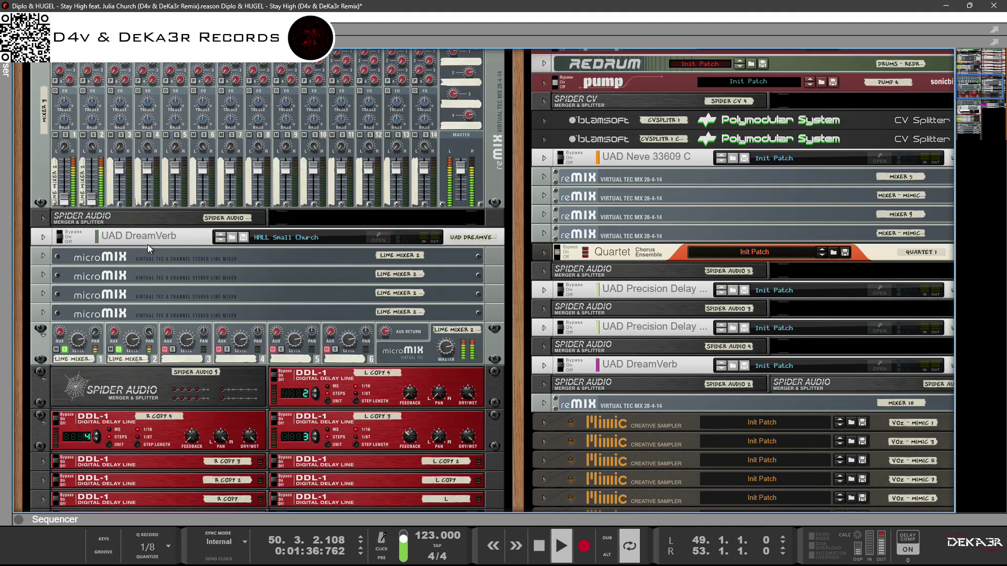
pyautogui.press('Tab')
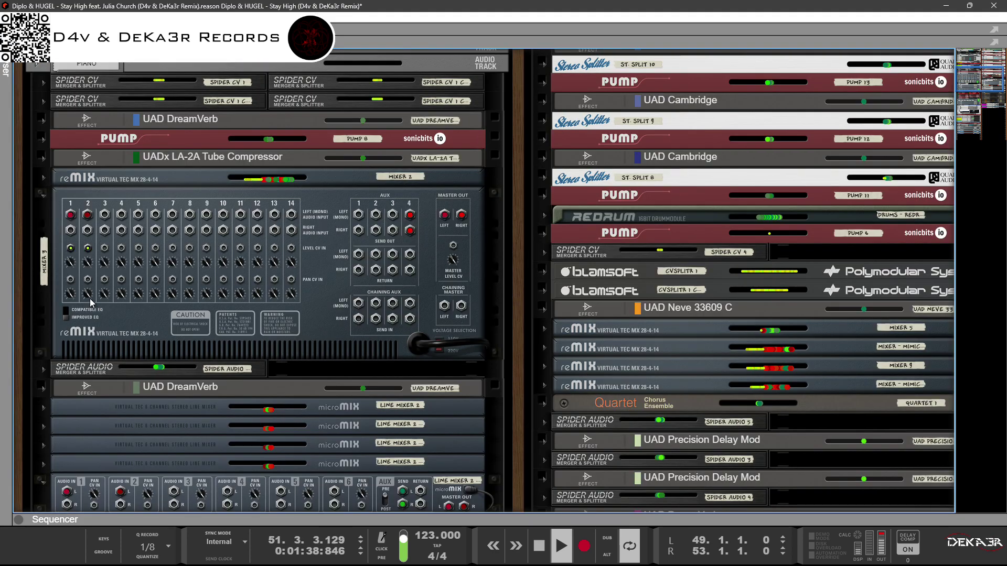
pyautogui.moveTo(92, 268); pyautogui.dragTo(72, 348)
pyautogui.moveTo(87, 262); pyautogui.dragTo(85, 314)
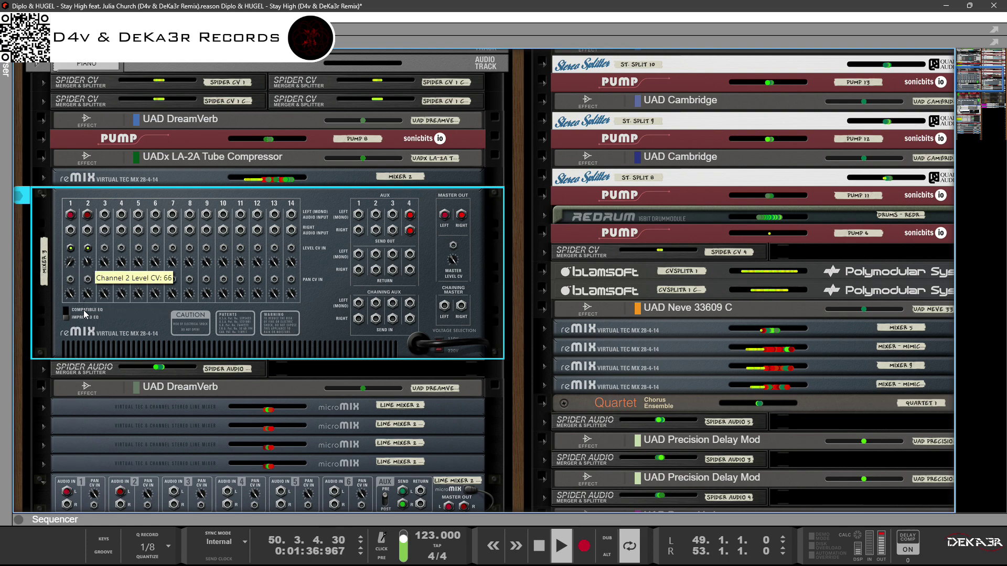
pyautogui.moveTo(85, 353); pyautogui.dragTo(85, 412)
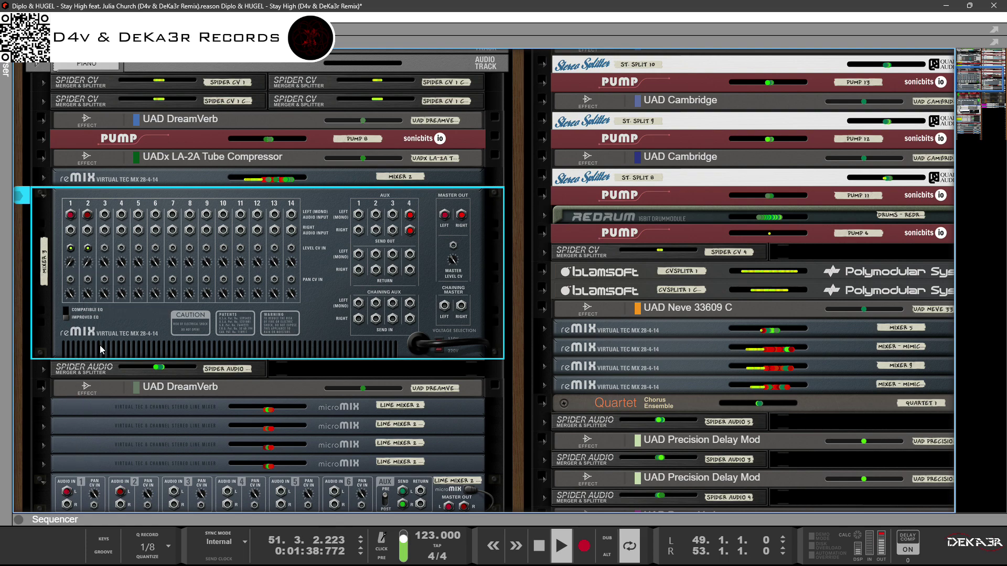
pyautogui.press('Tab')
pyautogui.moveTo(93, 345); pyautogui.dragTo(66, 344)
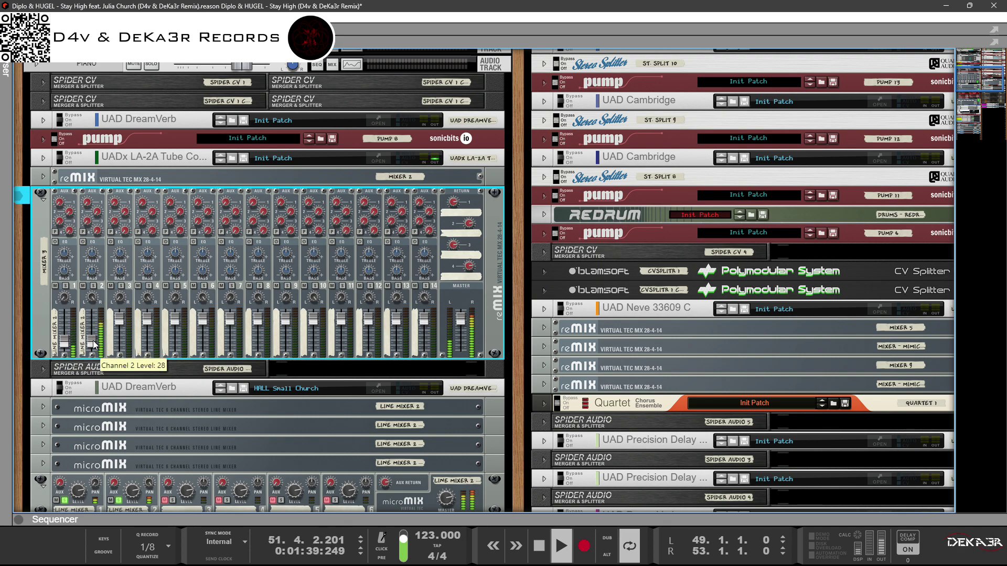
# Step: Check the rear wiring of the Line Mixer 2 copy, the delays and Line Mixer 1, and return to the rack's front
pyautogui.press('Tab')
pyautogui.scroll(-10, 108, 341)
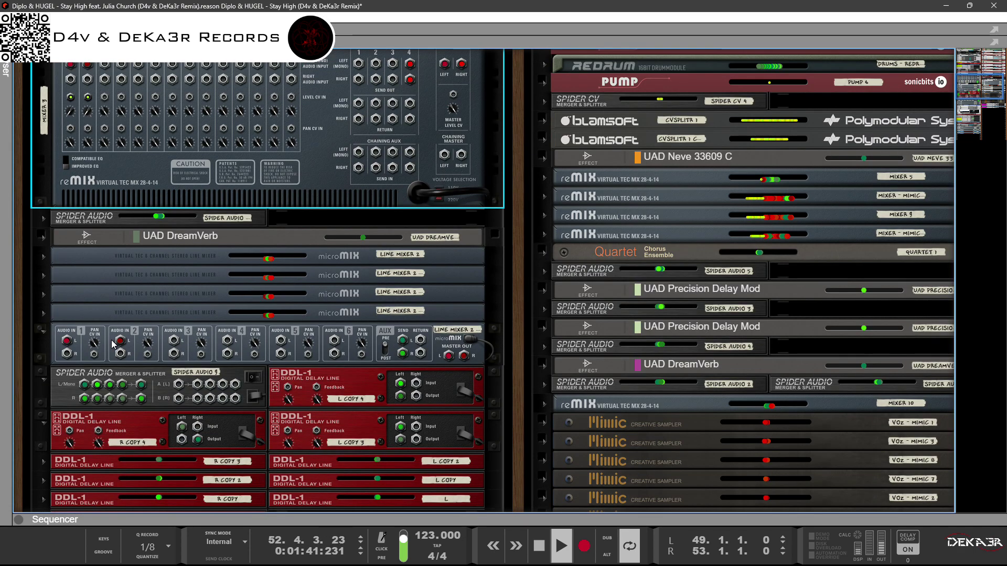
pyautogui.scroll(-2, 111, 340)
pyautogui.scroll(2, 111, 340)
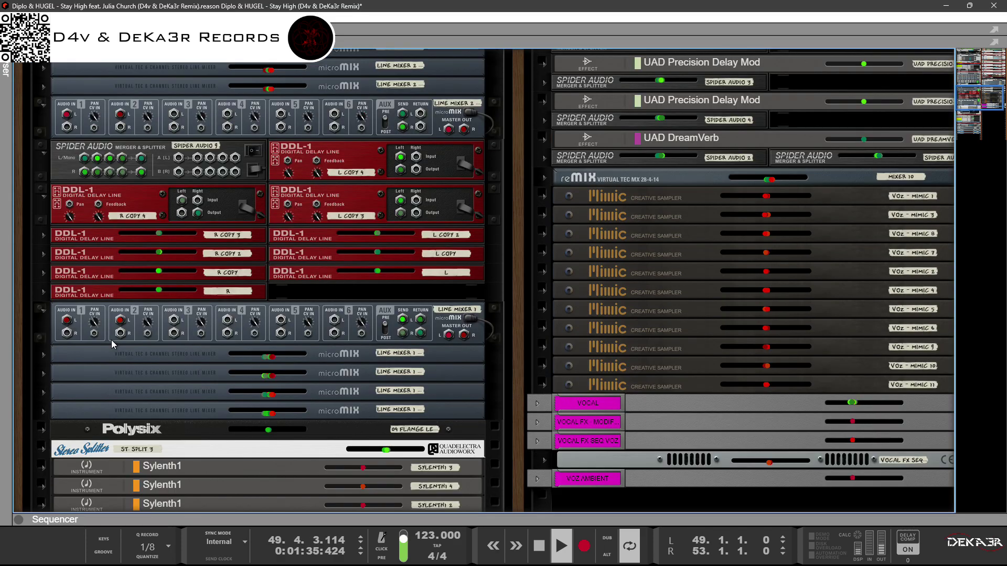
pyautogui.press('Tab')
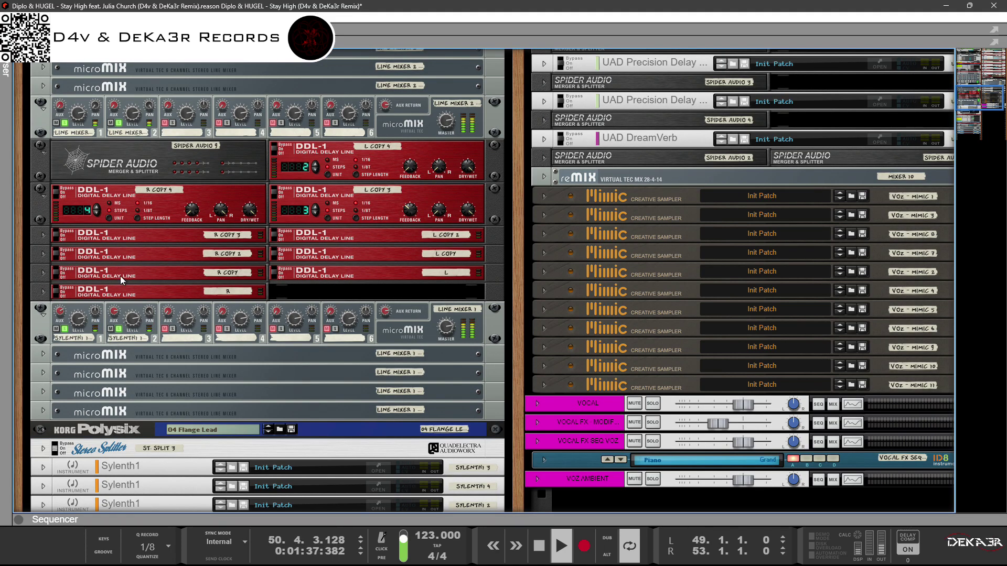
pyautogui.scroll(-2, 129, 298)
pyautogui.scroll(2, 130, 299)
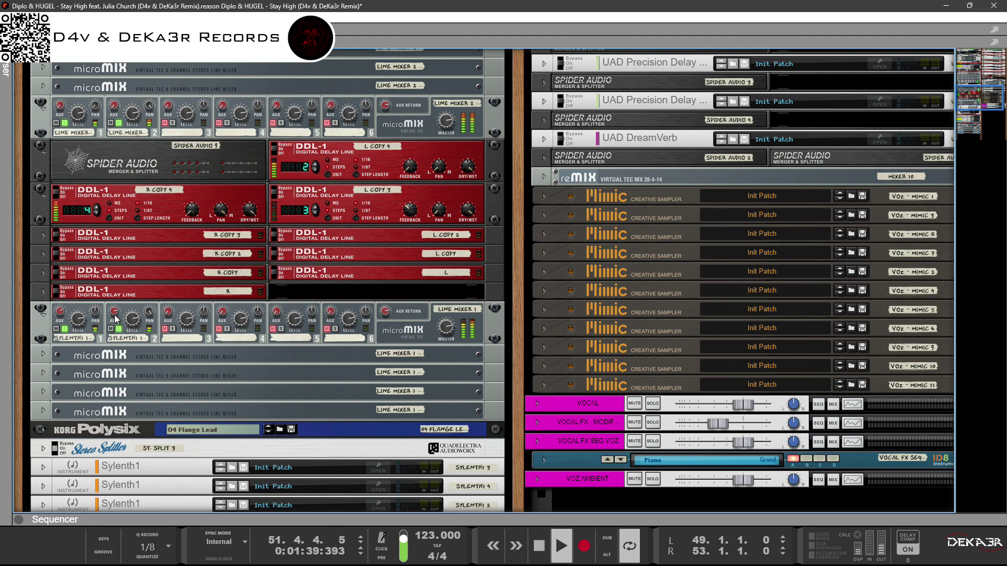
# Step: Set R Copy 4's feedback to 0 and its delay time to 8 steps, and L Copy 4's delay time to 4 steps
pyautogui.click(98, 314)
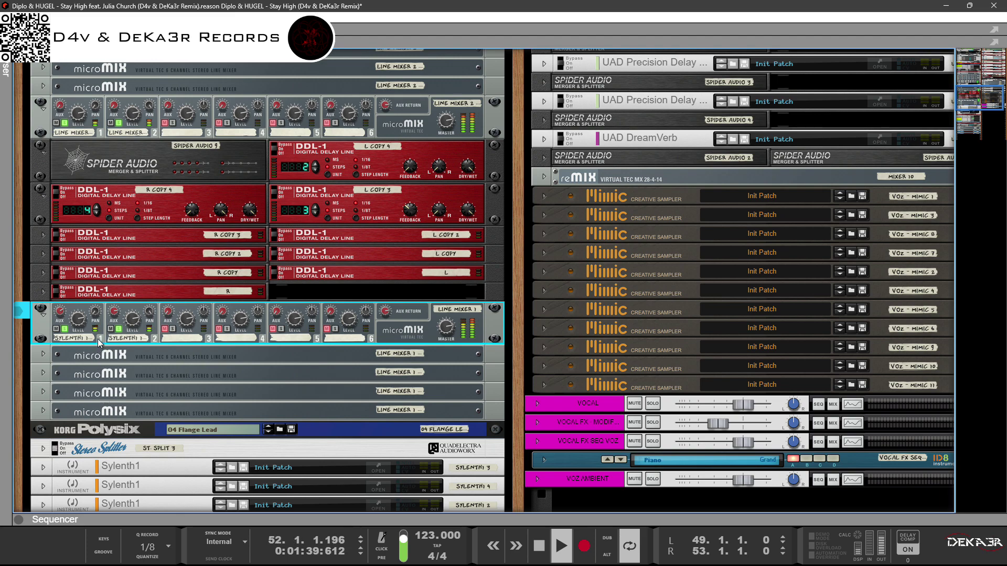
pyautogui.click(197, 212)
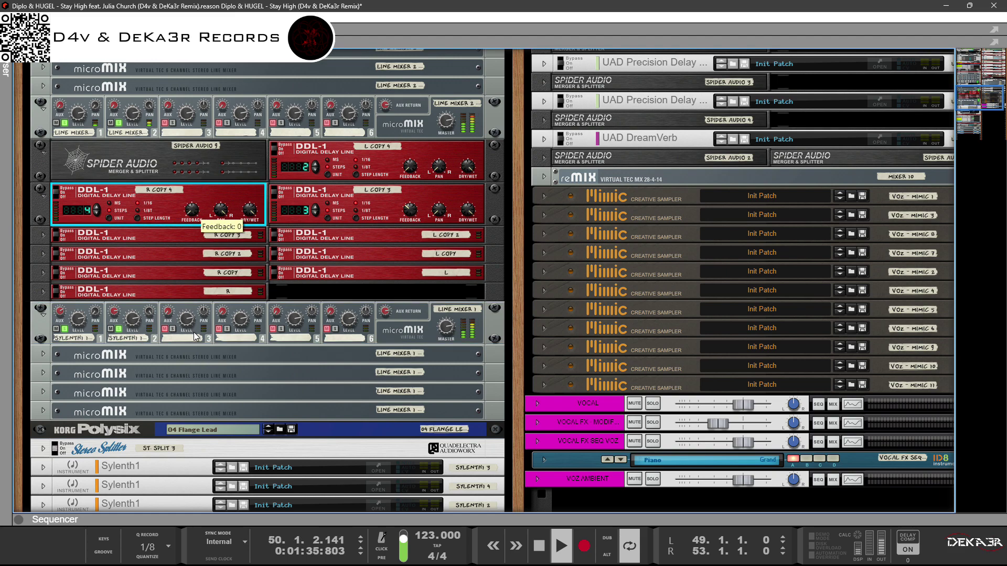
pyautogui.click(97, 208)
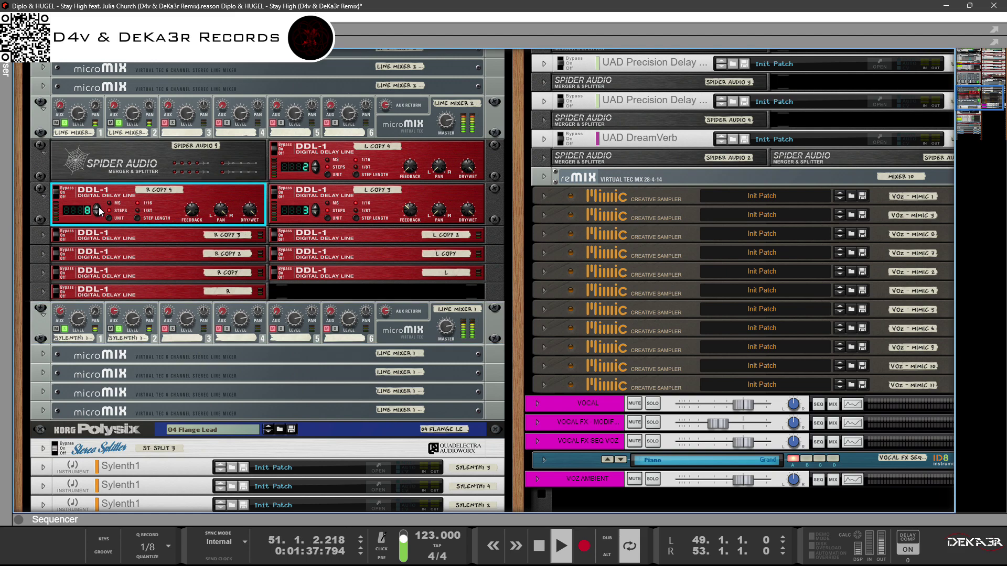
pyautogui.moveTo(282, 160); pyautogui.dragTo(282, 152)
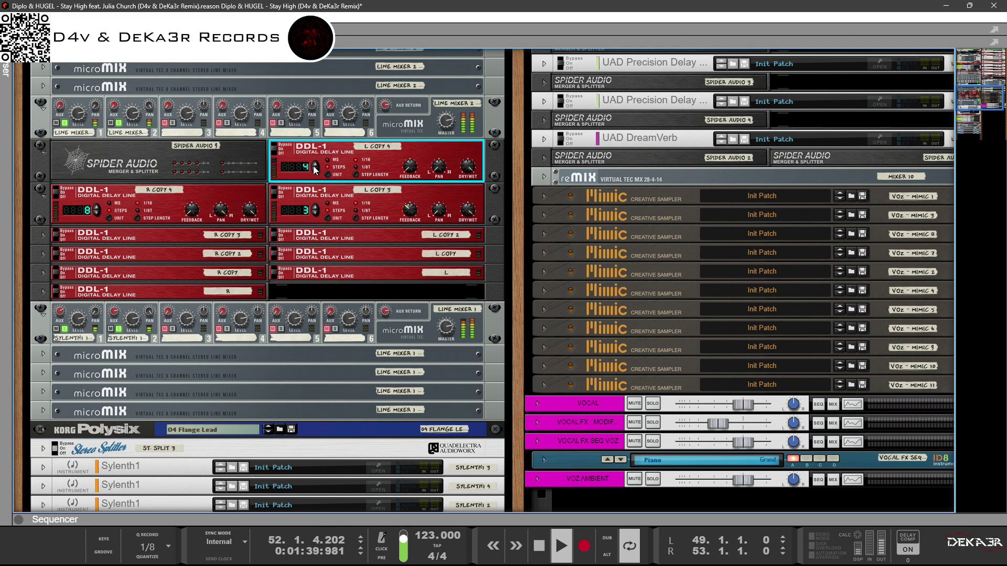
# Step: Set the R Copy 4 delay to 6 steps and the L Copy 4 delay to 3 steps
pyautogui.click(97, 215)
pyautogui.click(97, 217)
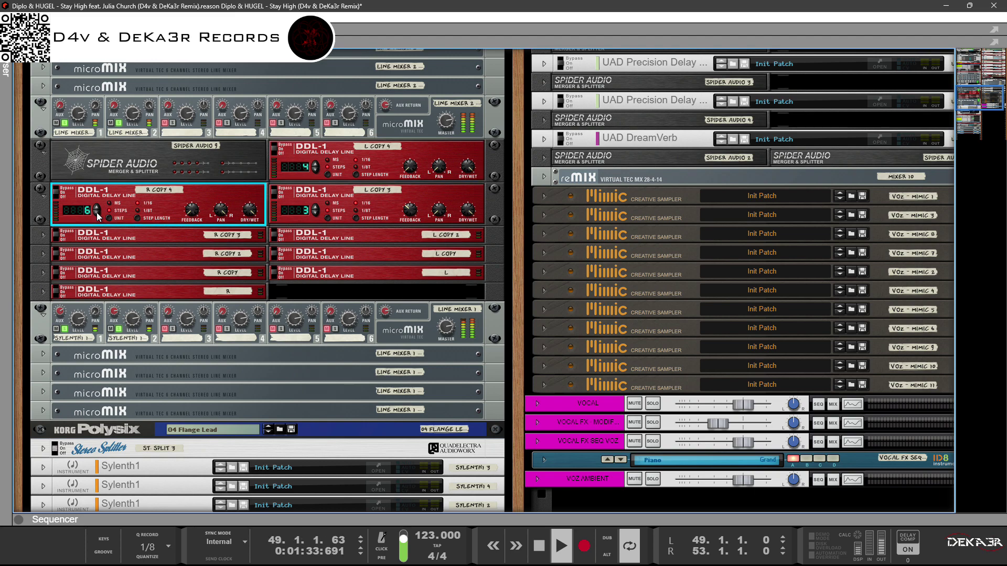
pyautogui.click(315, 169)
pyautogui.click(316, 169)
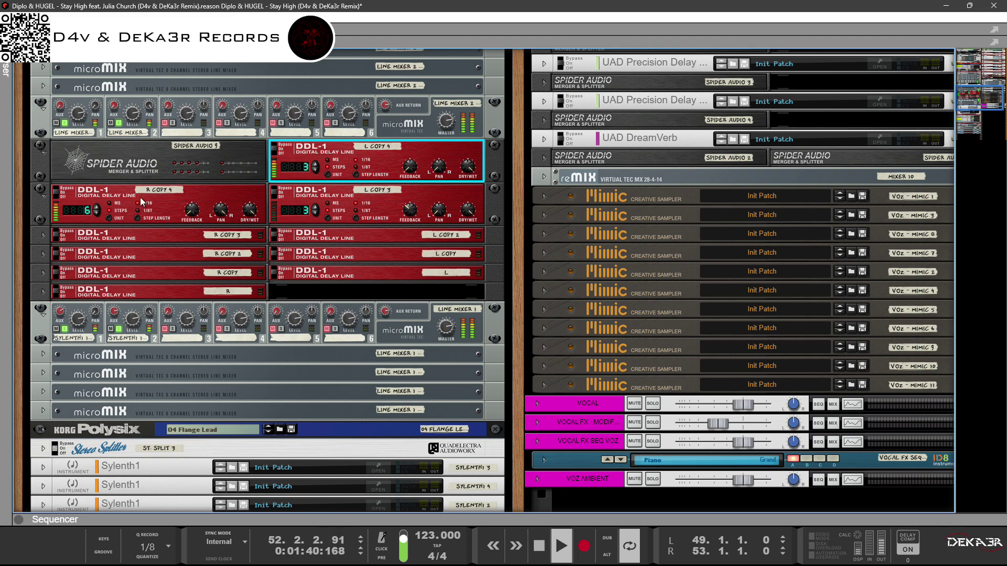
# Step: Set the R Copy 4 delay to 4 steps and adjust L Copy 4's pan and R Copy 4's feedback
pyautogui.click(97, 213)
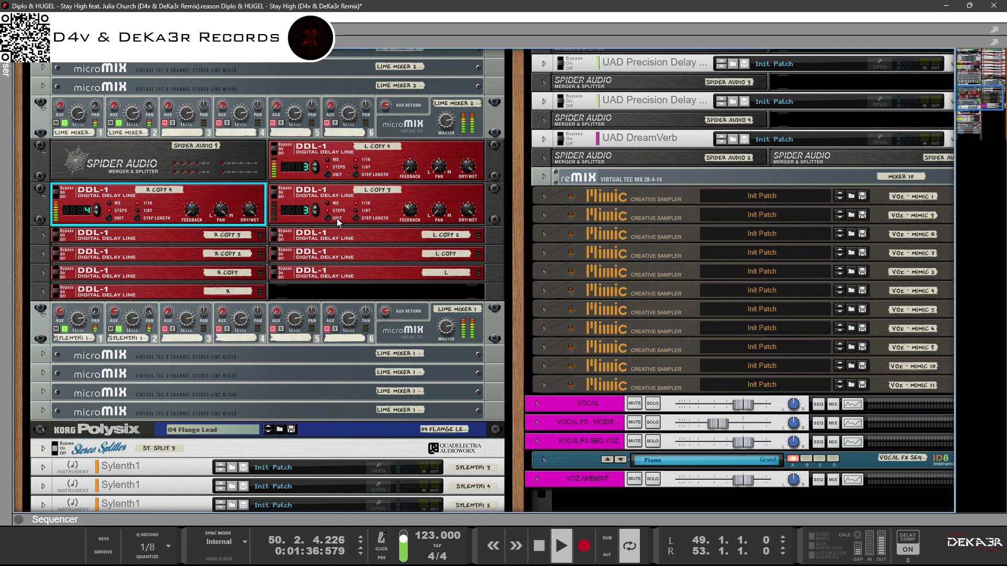
pyautogui.click(430, 168)
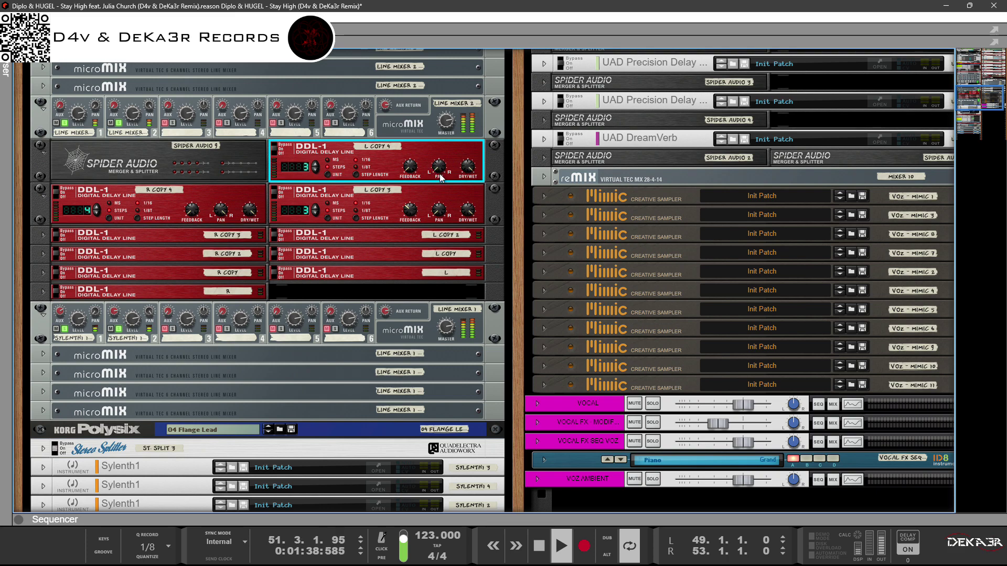
pyautogui.click(193, 219)
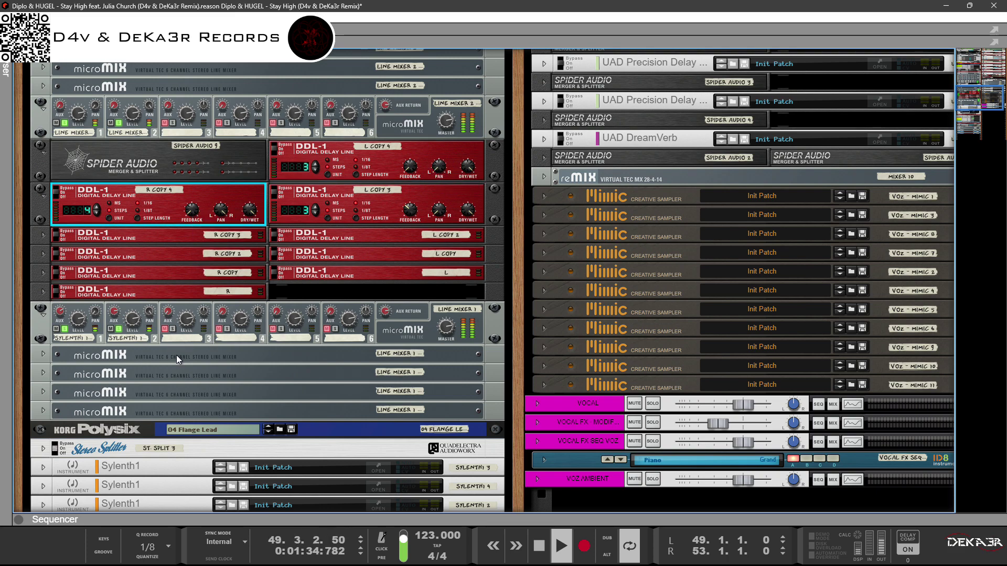
# Step: Set channel 1's aux send on the Line Mixer 2 copy above Spider Audio to 40
pyautogui.scroll(3, 388, 339)
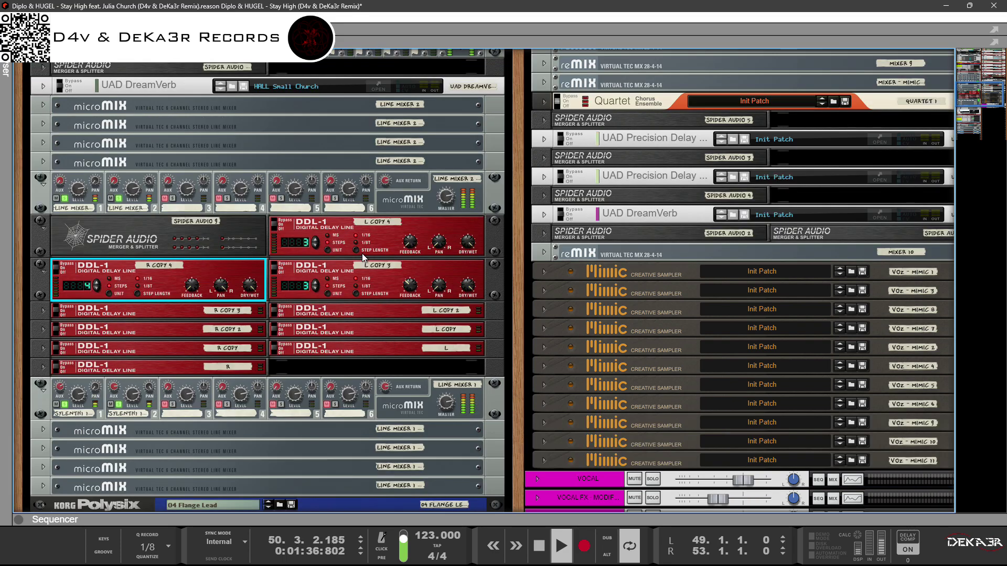
pyautogui.click(59, 181)
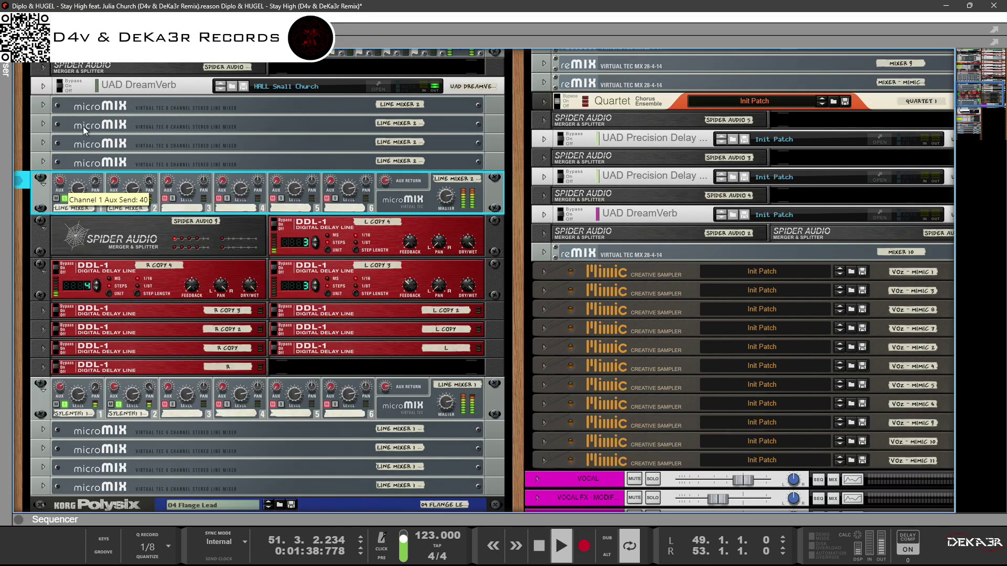
pyautogui.moveTo(81, 148); pyautogui.dragTo(118, 274)
# Step: Try Mixer 3's channel 1 Aux 4 send at 45 and lower it to 3
pyautogui.scroll(6, 118, 273)
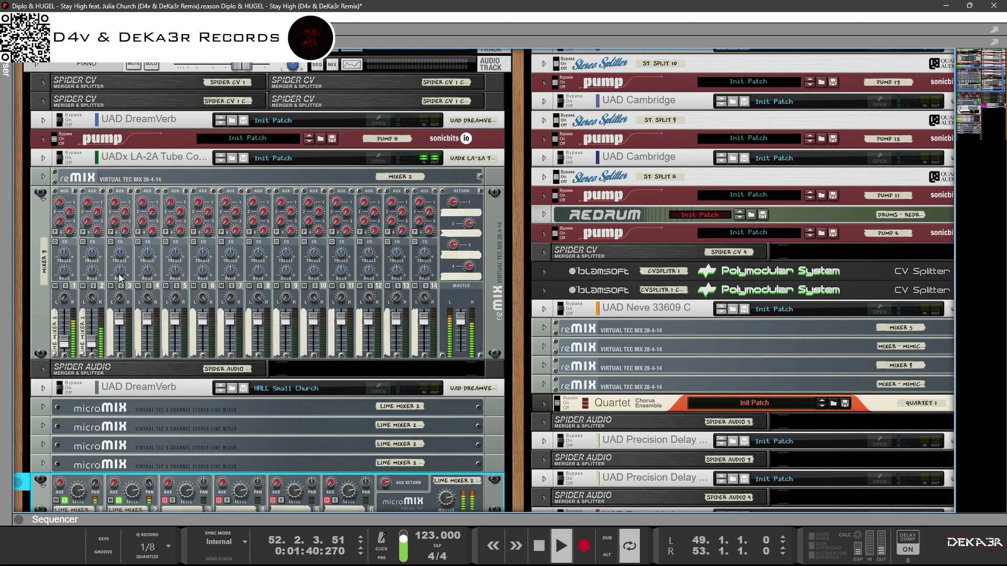
pyautogui.click(72, 233)
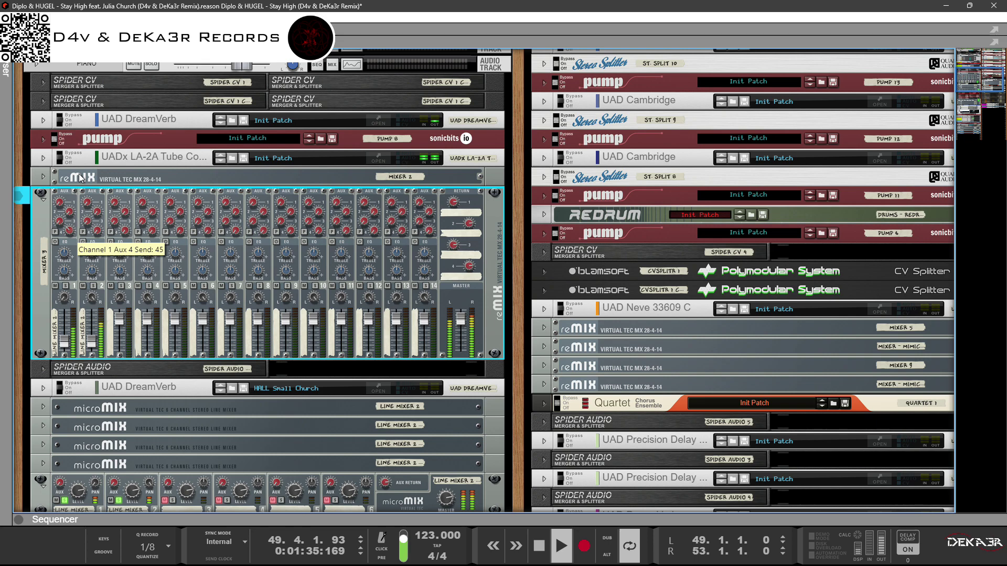
pyautogui.click(55, 232)
pyautogui.moveTo(71, 234); pyautogui.dragTo(71, 282)
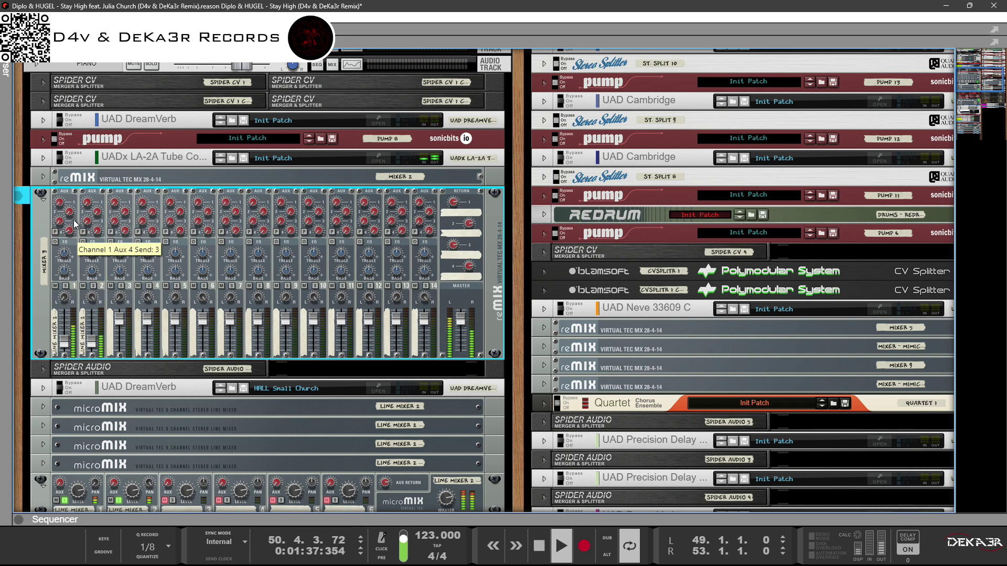
# Step: Set Mixer 3's channel 2 Aux 4 send to 0 and its channel level to 22
pyautogui.moveTo(75, 224); pyautogui.dragTo(102, 122)
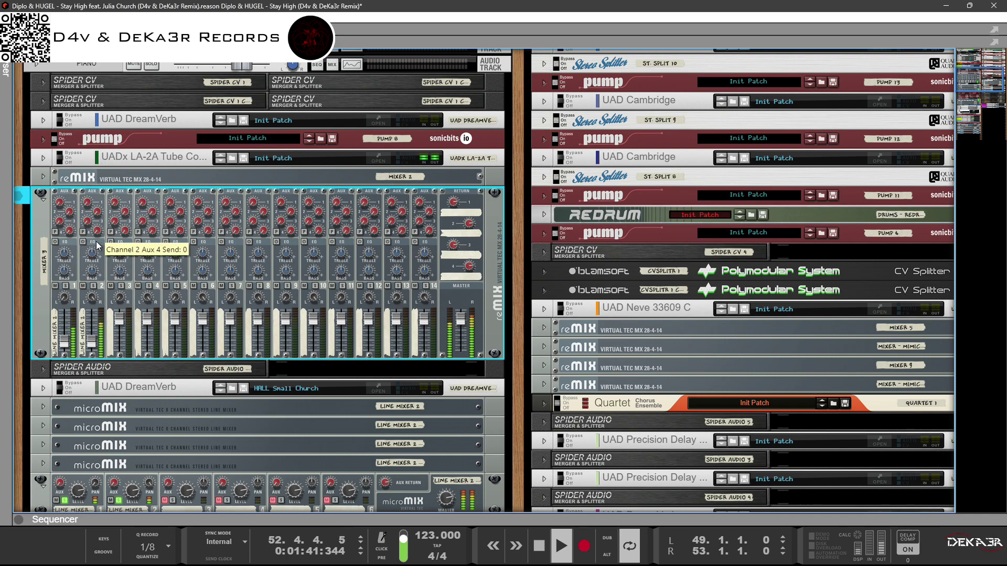
pyautogui.scroll(-3, 93, 270)
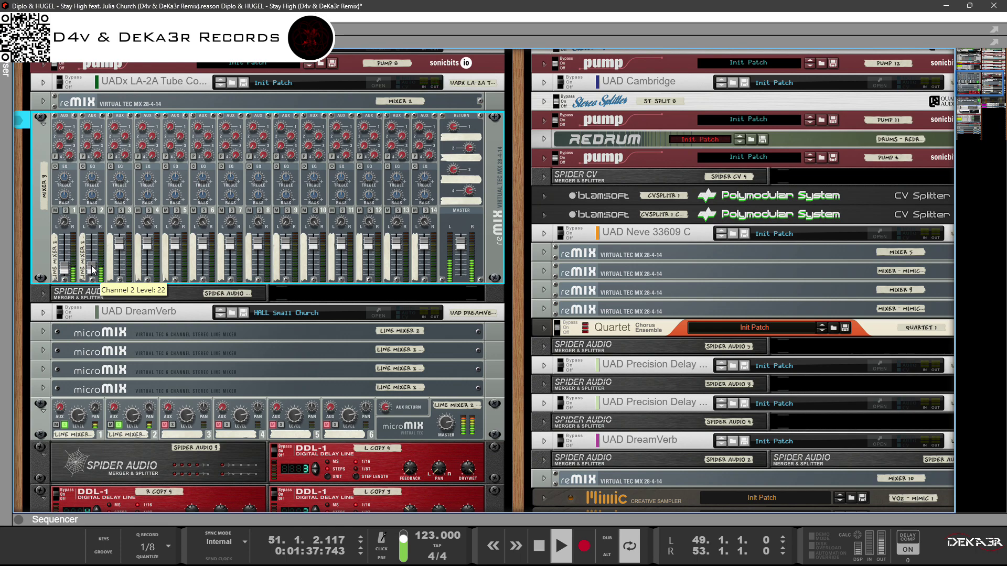
# Step: Collapse the R Copy 4 and L Copy 3 delay row and the Spider Audio and L Copy 4 row above it
pyautogui.scroll(-3, 204, 323)
pyautogui.scroll(-6, 204, 323)
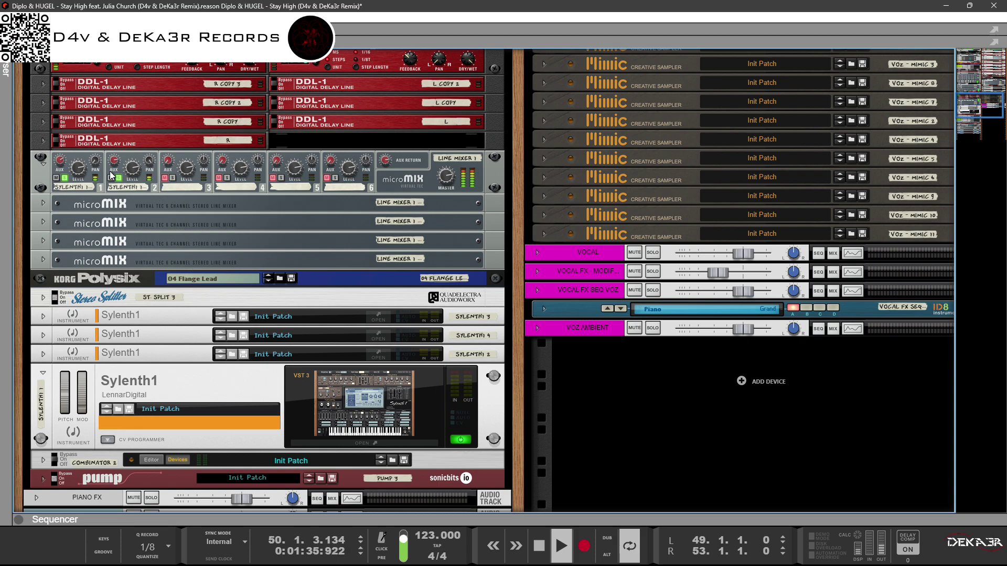
pyautogui.scroll(5, 131, 199)
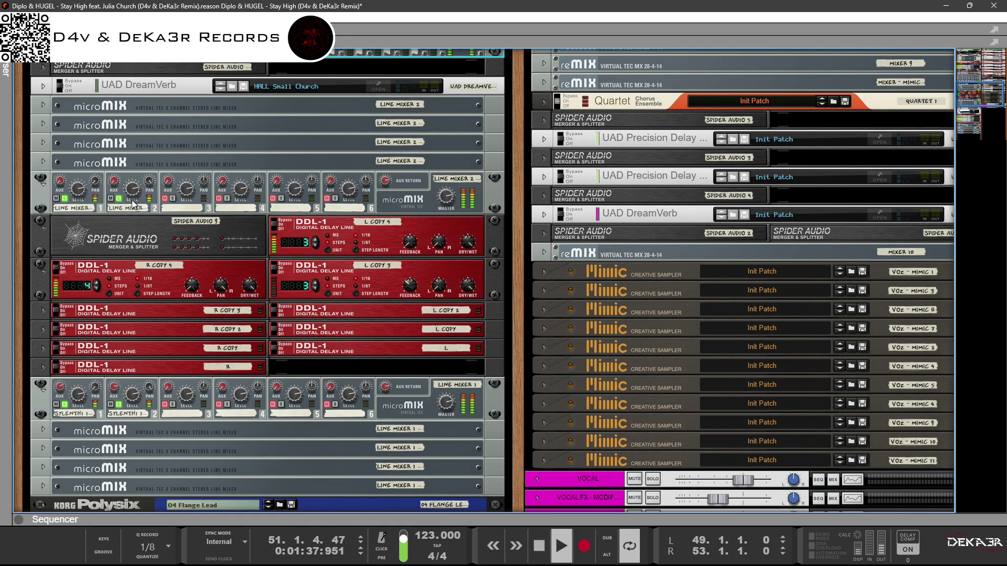
pyautogui.click(46, 271)
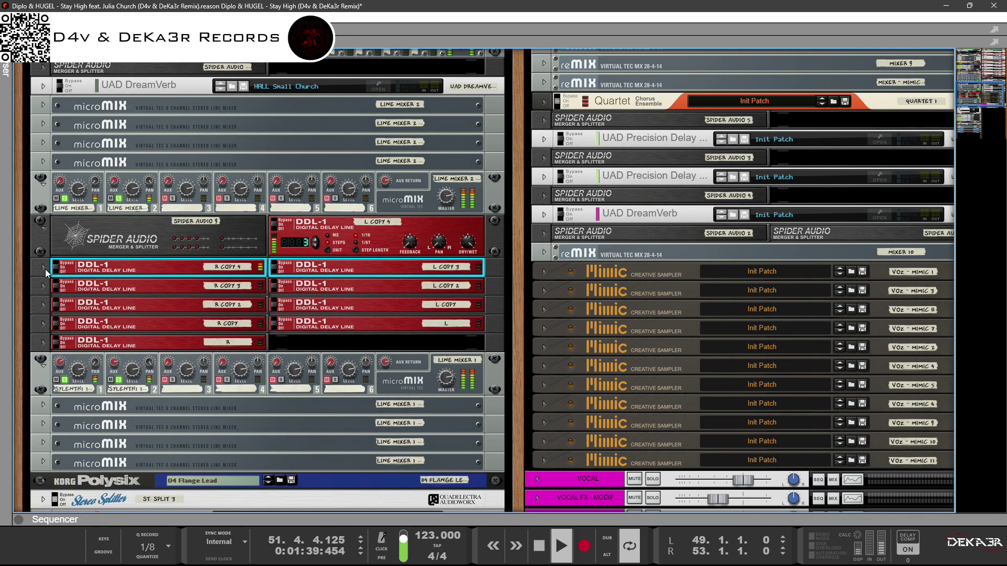
pyautogui.click(43, 226)
# Step: Adjust channel 1's aux send on the Line Mixer 2 copy above Spider Audio
pyautogui.click(63, 176)
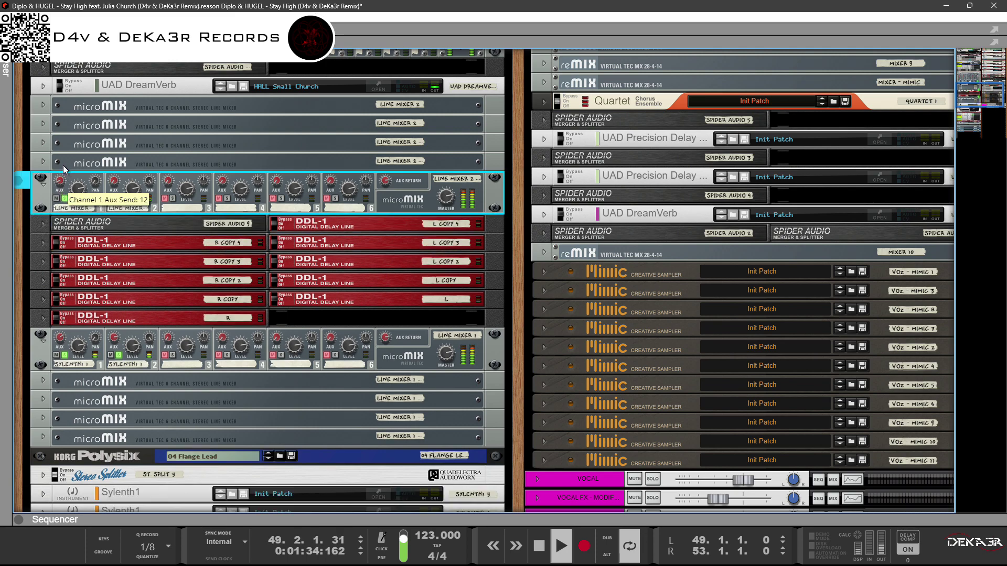
pyautogui.moveTo(62, 167); pyautogui.dragTo(61, 176)
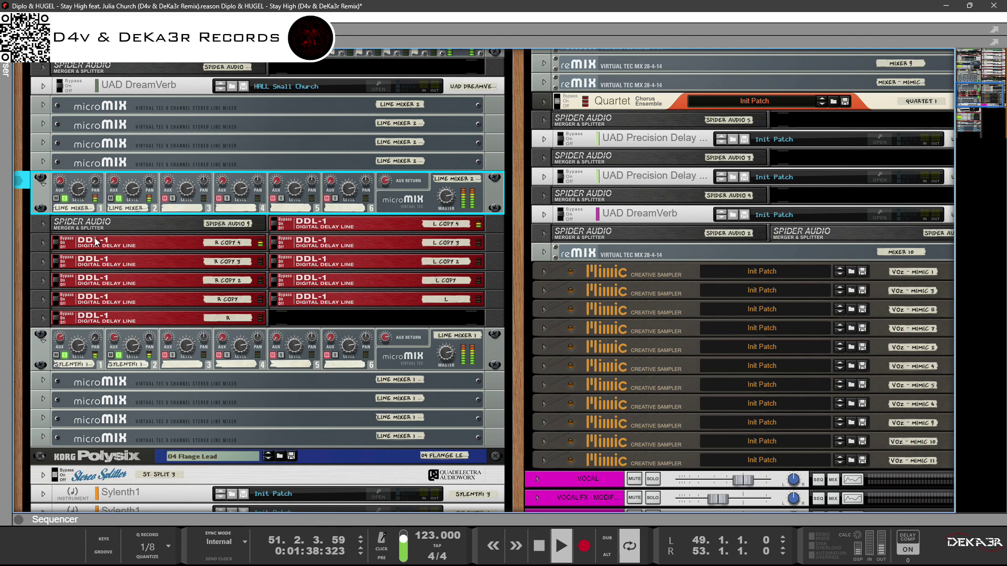
pyautogui.moveTo(116, 186)
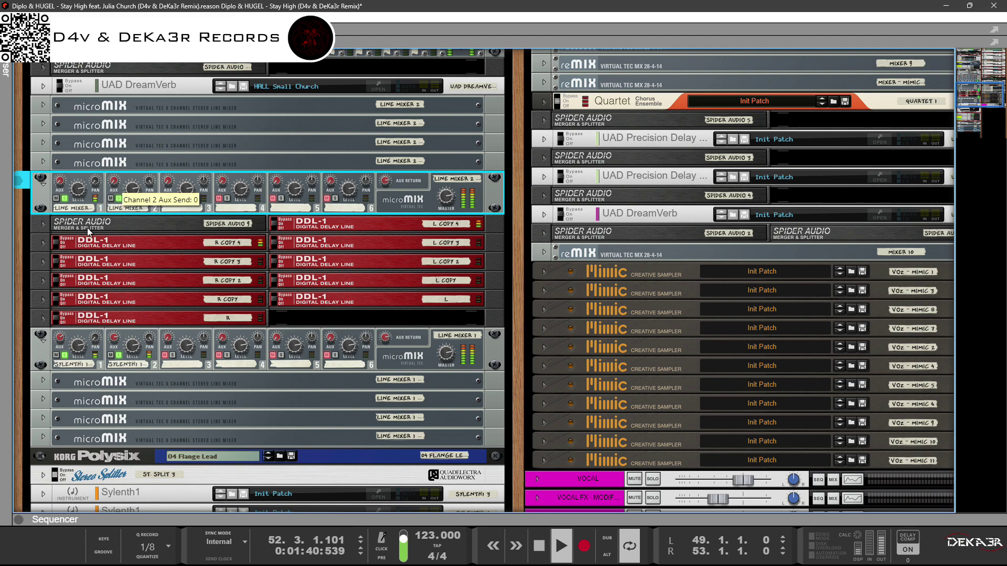
pyautogui.moveTo(61, 182)
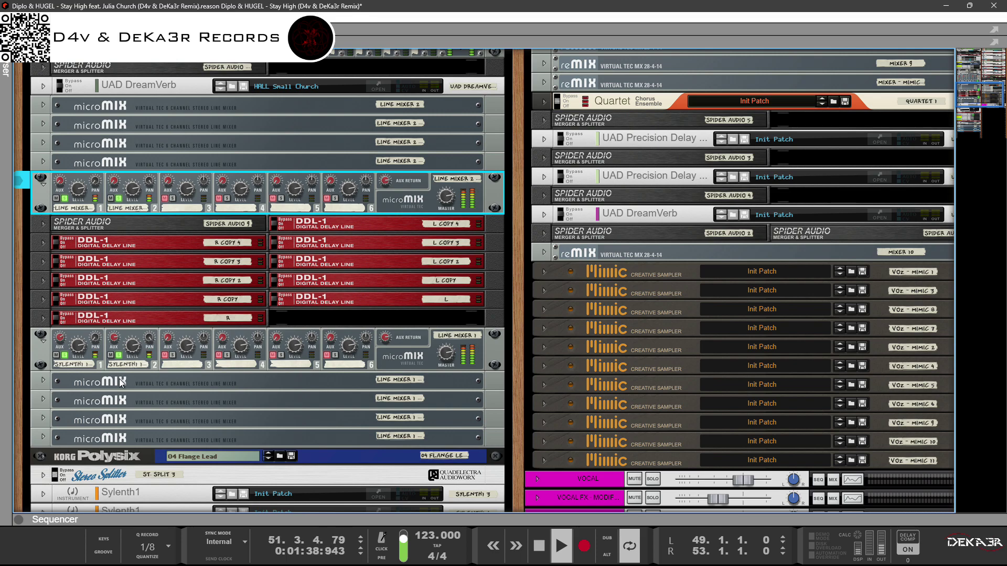
# Step: Examine the cable connections on the rear of Mixer 3, including its channel level CV inputs
pyautogui.scroll(3, 176, 396)
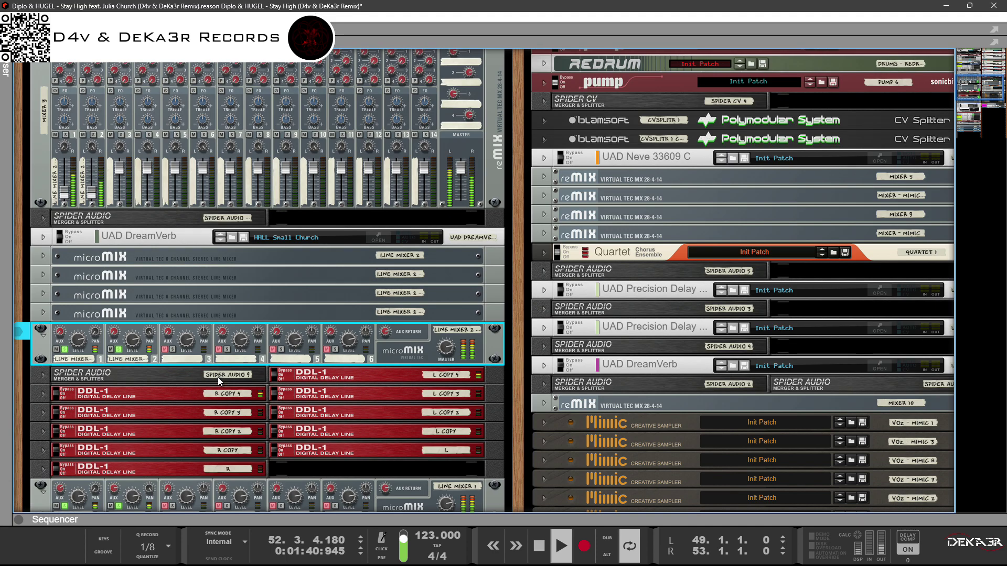
pyautogui.scroll(2, 216, 375)
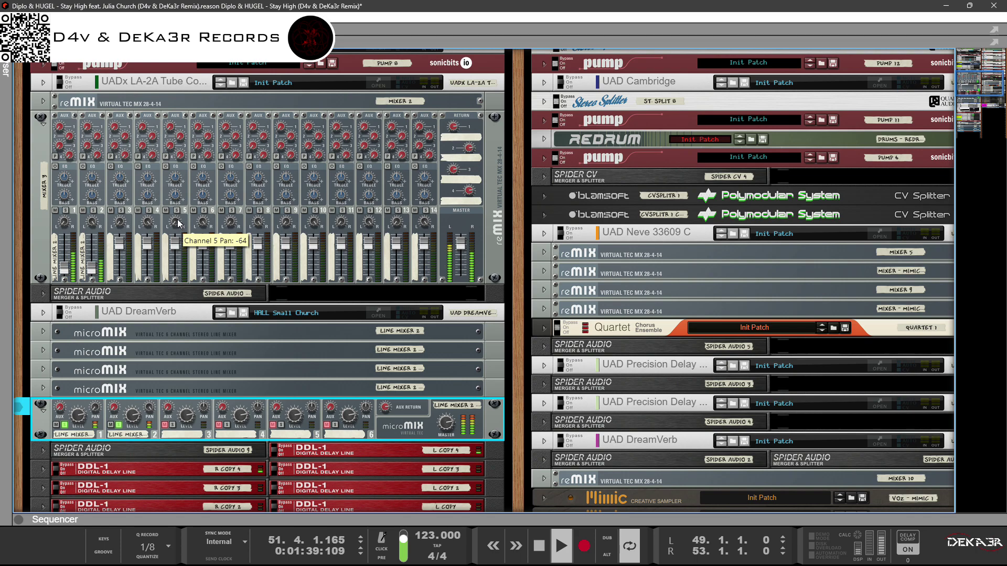
pyautogui.press('Tab')
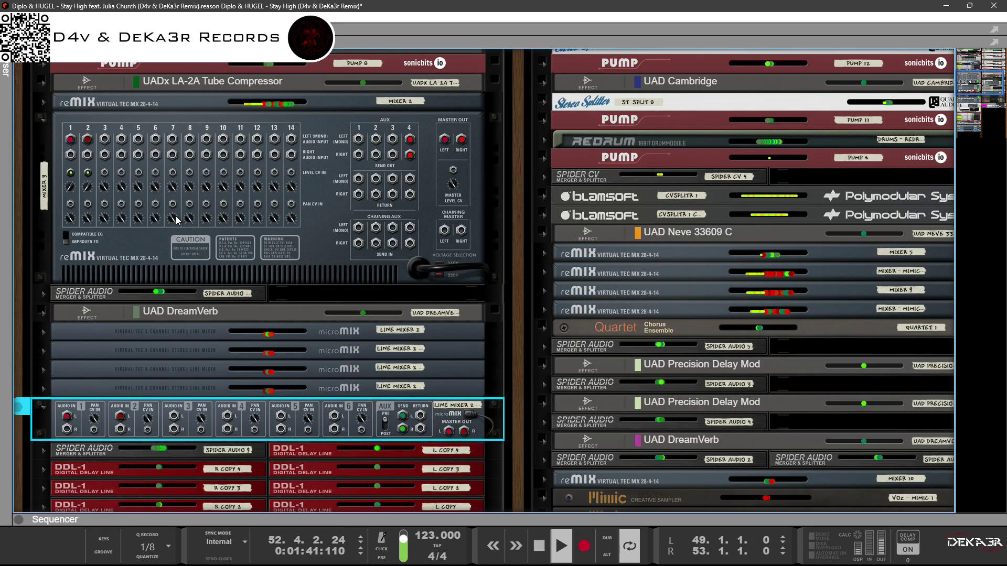
pyautogui.click(72, 188)
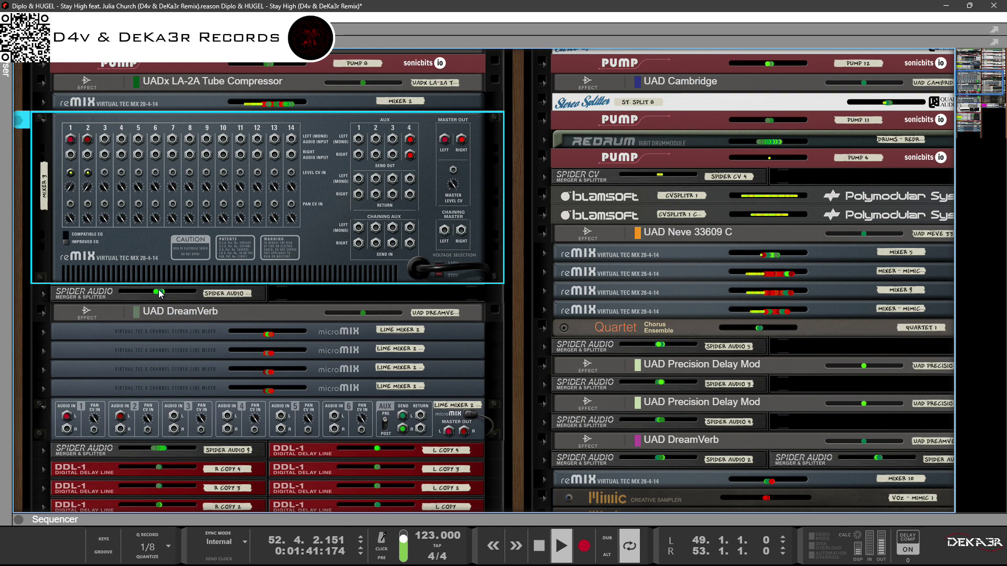
pyautogui.press('Tab')
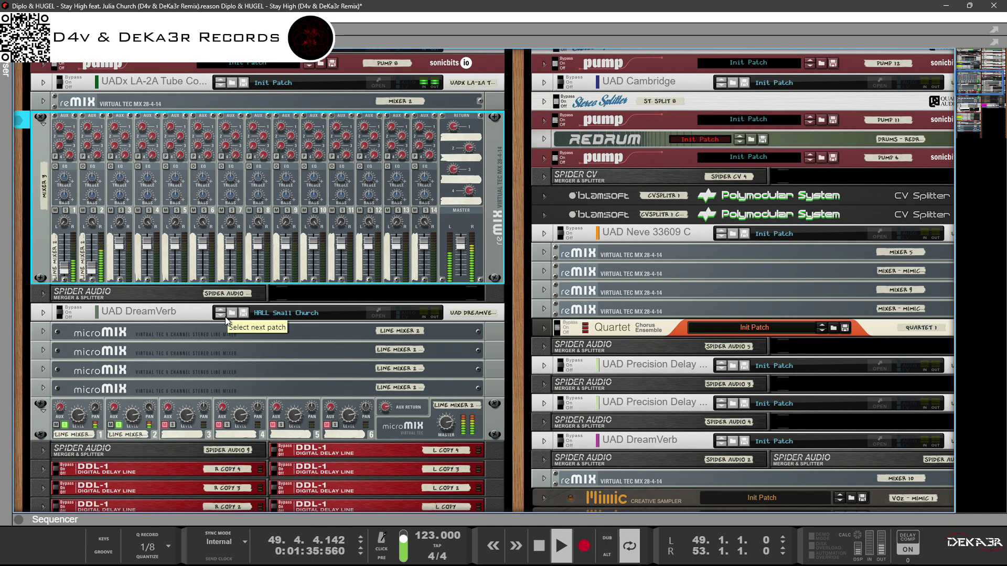
# Step: Expand Pump 8 and the upper Spider CV row and trace Pump 8's CV Out cable on the rack's rear
pyautogui.scroll(3, 225, 317)
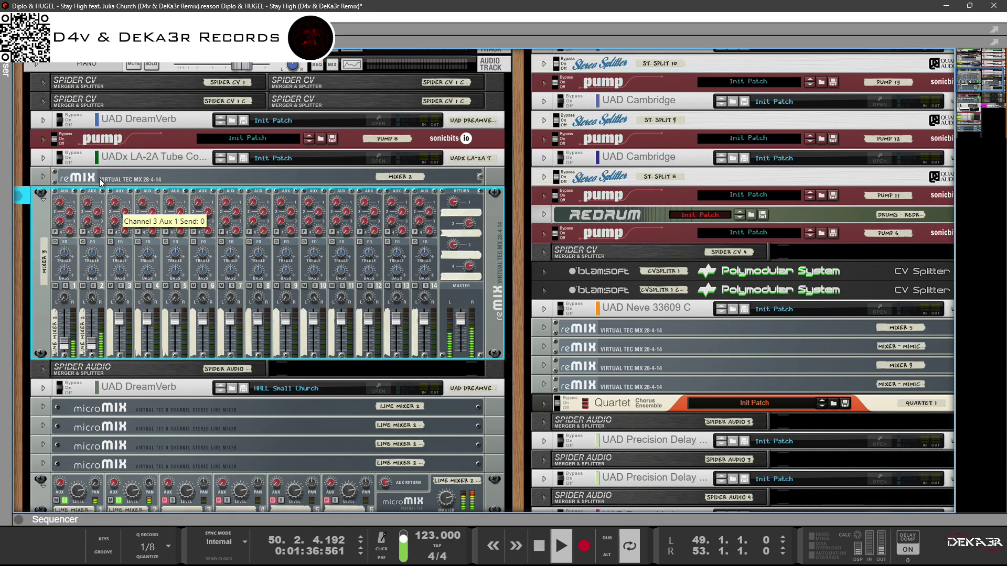
pyautogui.click(43, 140)
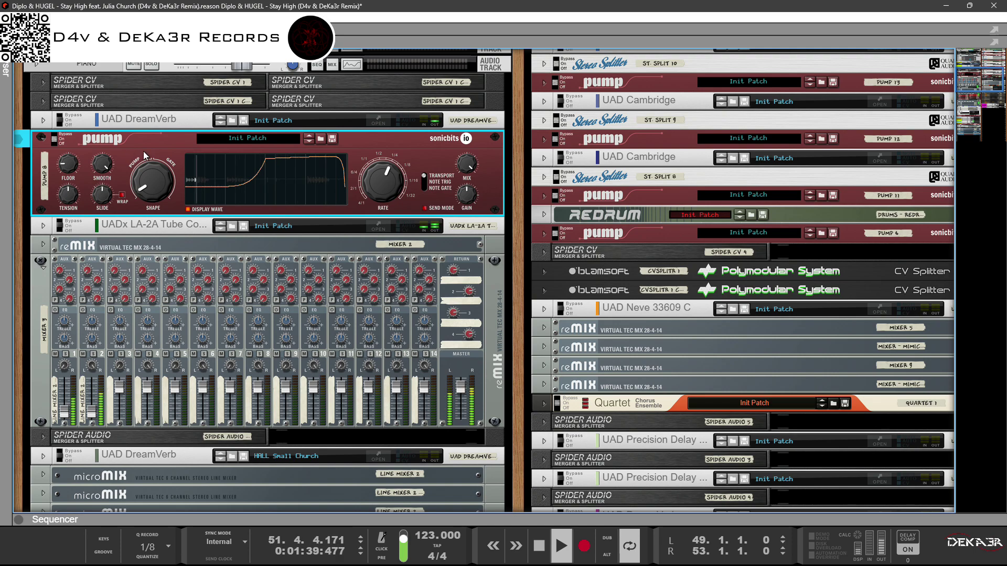
pyautogui.press('Tab')
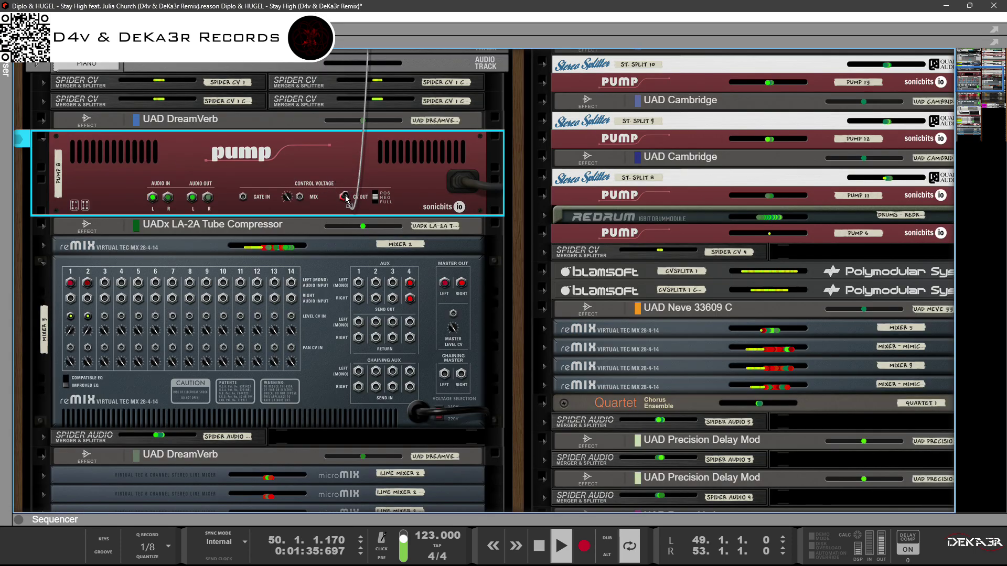
pyautogui.scroll(4, 344, 203)
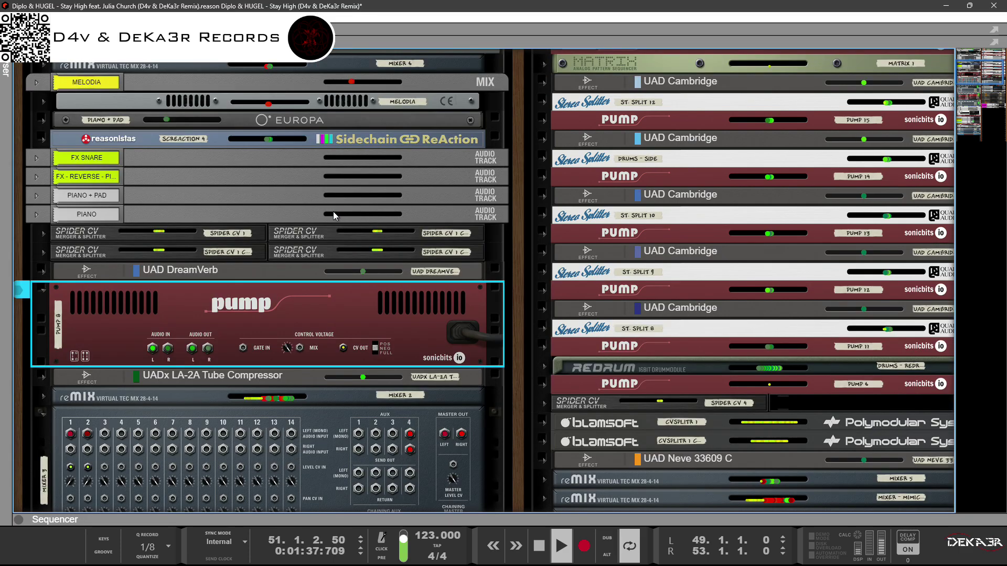
pyautogui.click(44, 232)
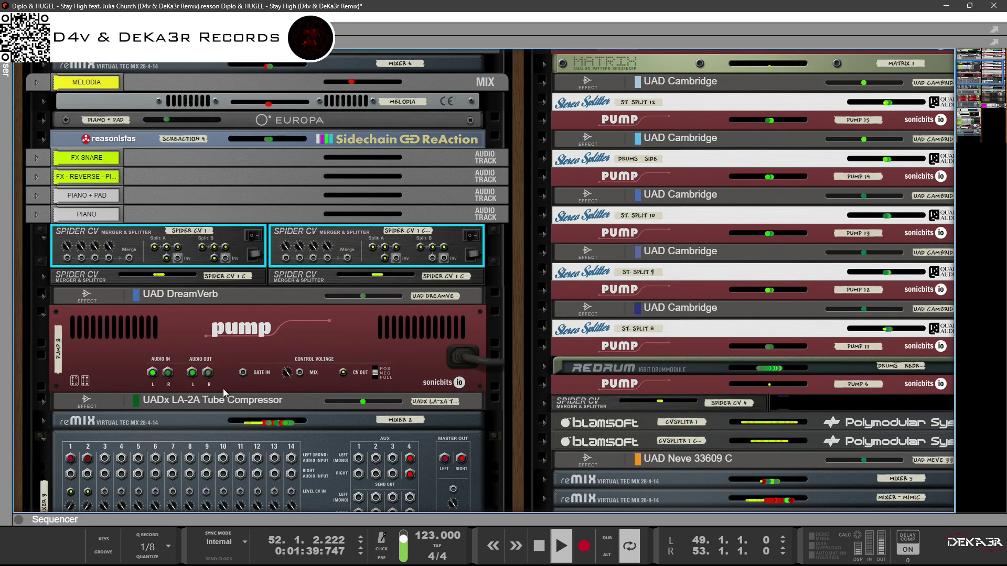
pyautogui.click(343, 374)
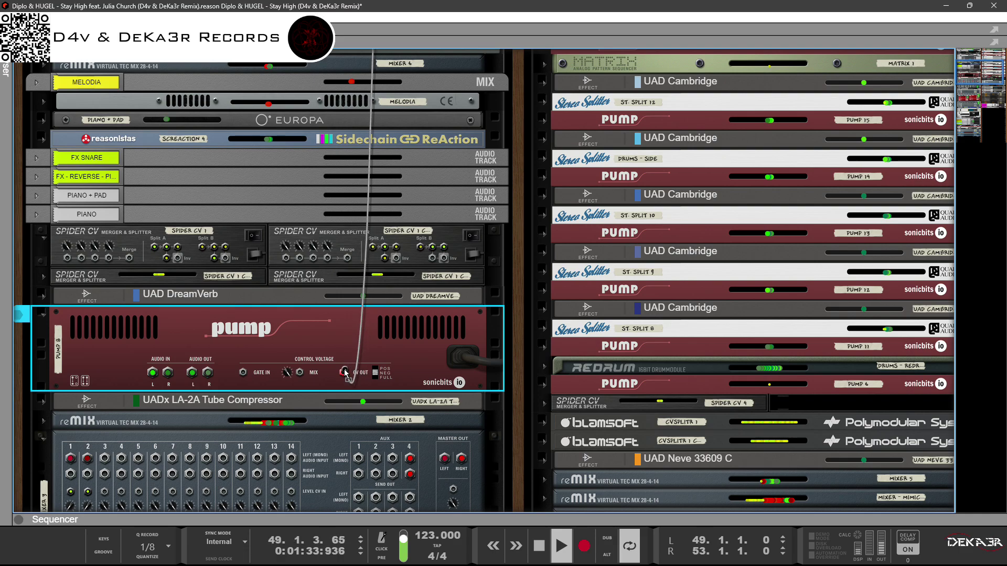
pyautogui.scroll(6, 353, 366)
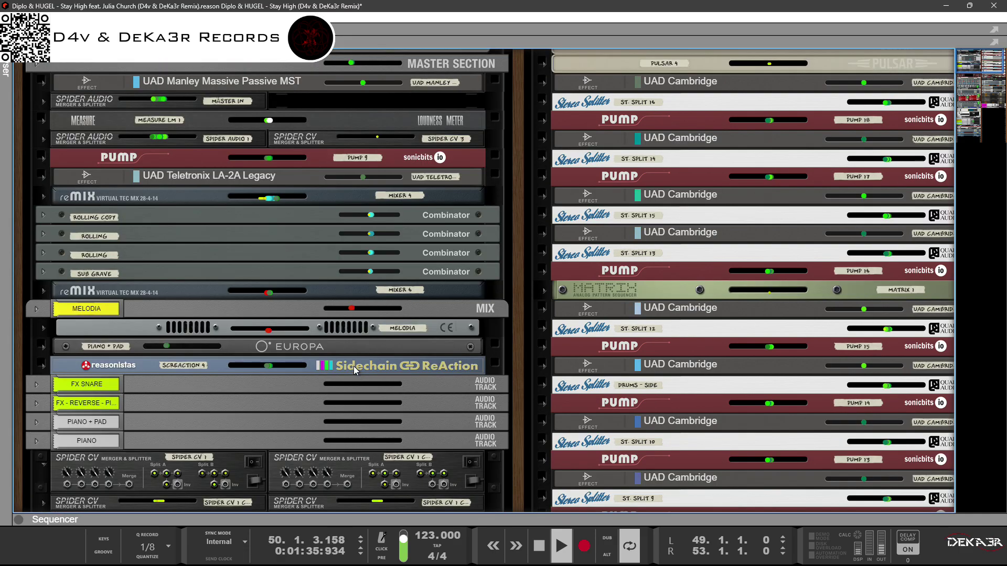
pyautogui.scroll(-10, 354, 366)
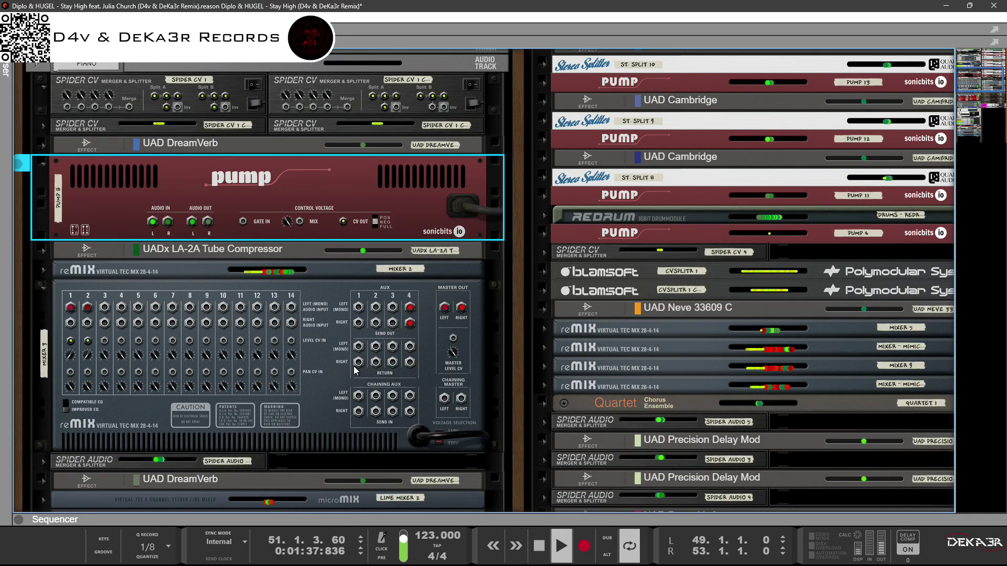
# Step: Expand Mixer 2 and the lower Spider CV row and trace the cable feeding Mixer 3's channel 2 level CV input
pyautogui.click(43, 268)
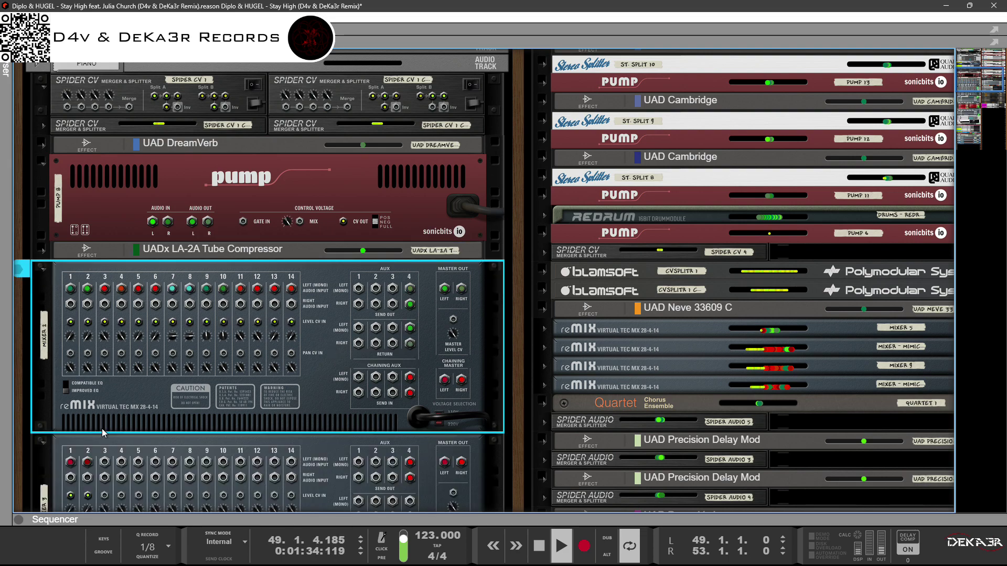
pyautogui.moveTo(88, 496); pyautogui.dragTo(89, 388)
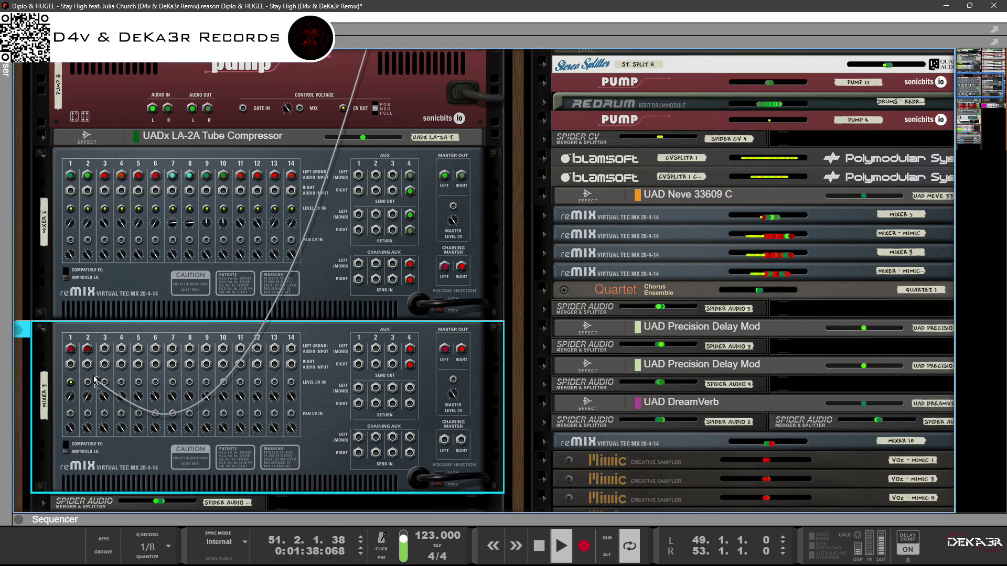
pyautogui.scroll(3, 153, 401)
pyautogui.scroll(3, 153, 401)
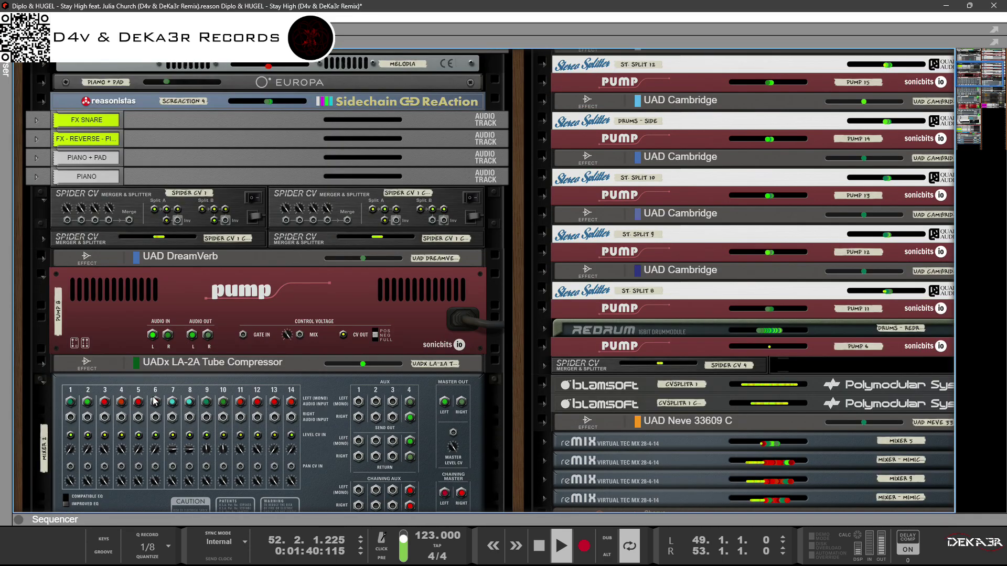
pyautogui.click(45, 240)
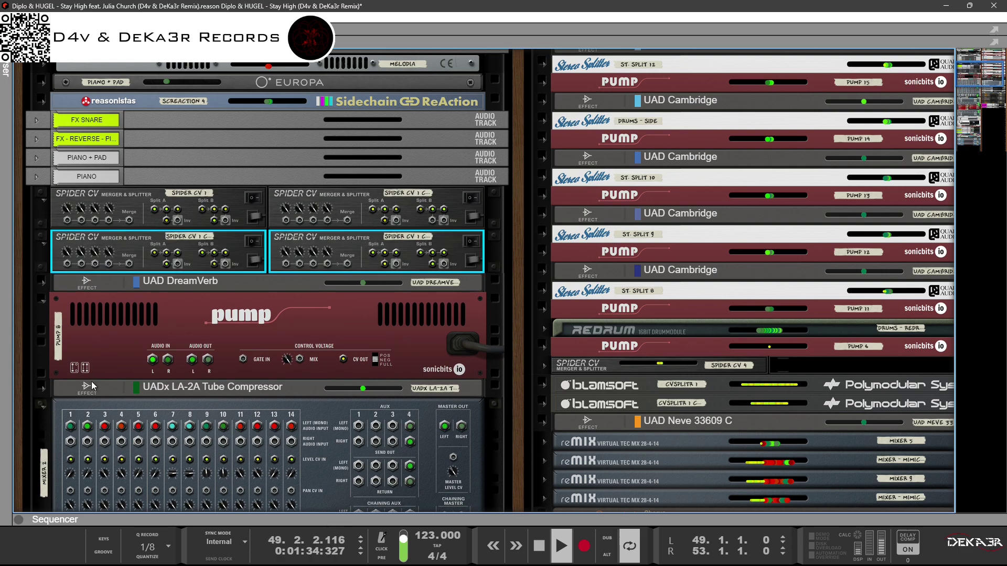
pyautogui.scroll(-3, 110, 450)
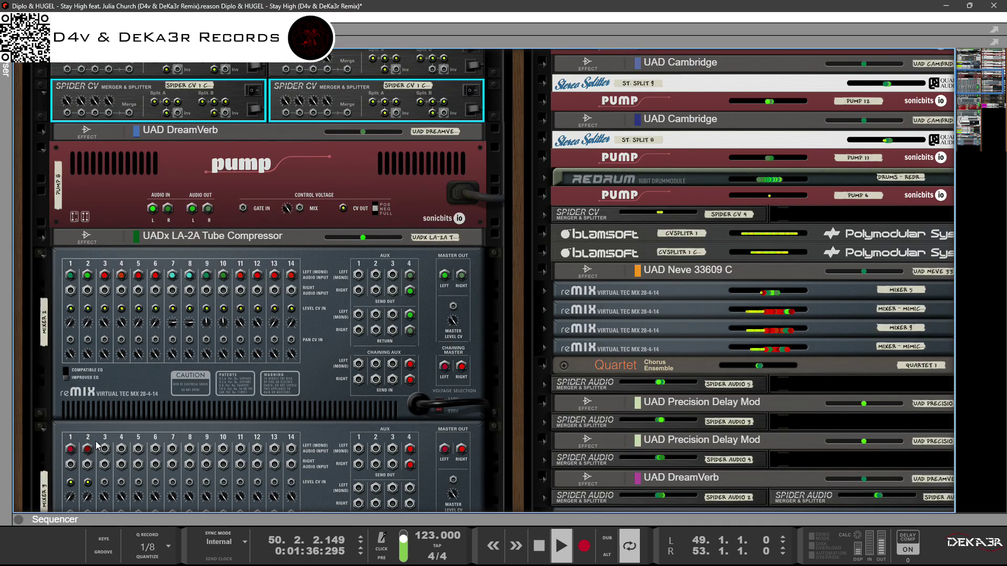
pyautogui.click(87, 483)
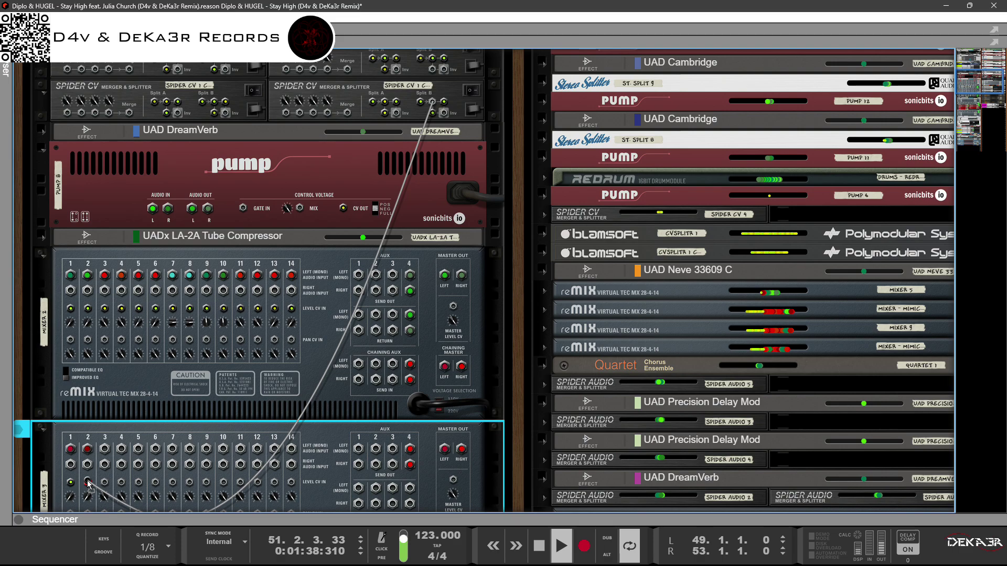
pyautogui.moveTo(90, 480); pyautogui.dragTo(159, 395)
pyautogui.scroll(3, 159, 395)
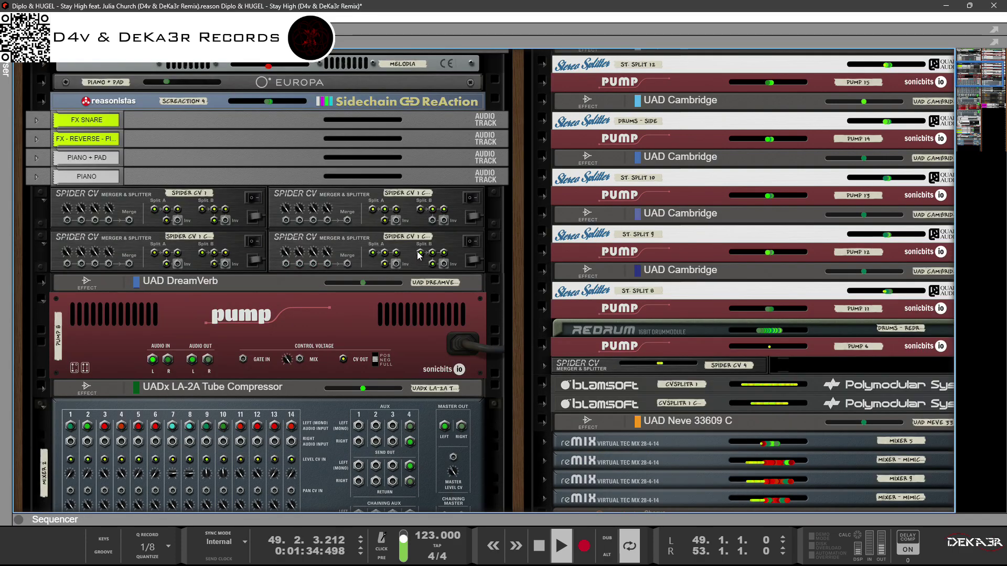
# Step: Trace the Spider CV splitter connections back to their source and expand Pump 3 below Combinator 2
pyautogui.moveTo(420, 254); pyautogui.dragTo(266, 256)
pyautogui.moveTo(154, 209); pyautogui.dragTo(198, 306)
pyautogui.scroll(-20, 197, 306)
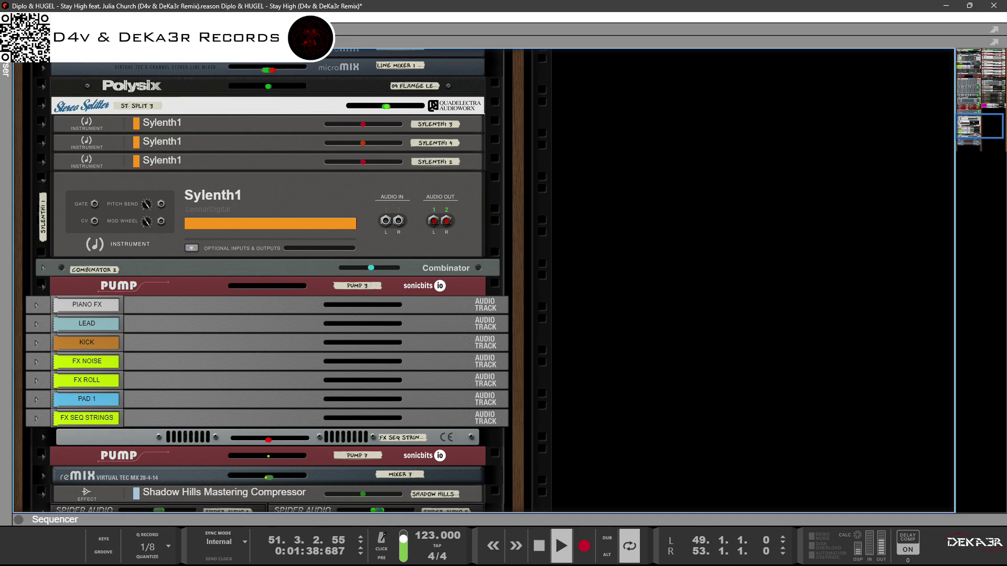
pyautogui.rightClick(16, 62)
pyautogui.press('Escape')
pyautogui.click(42, 286)
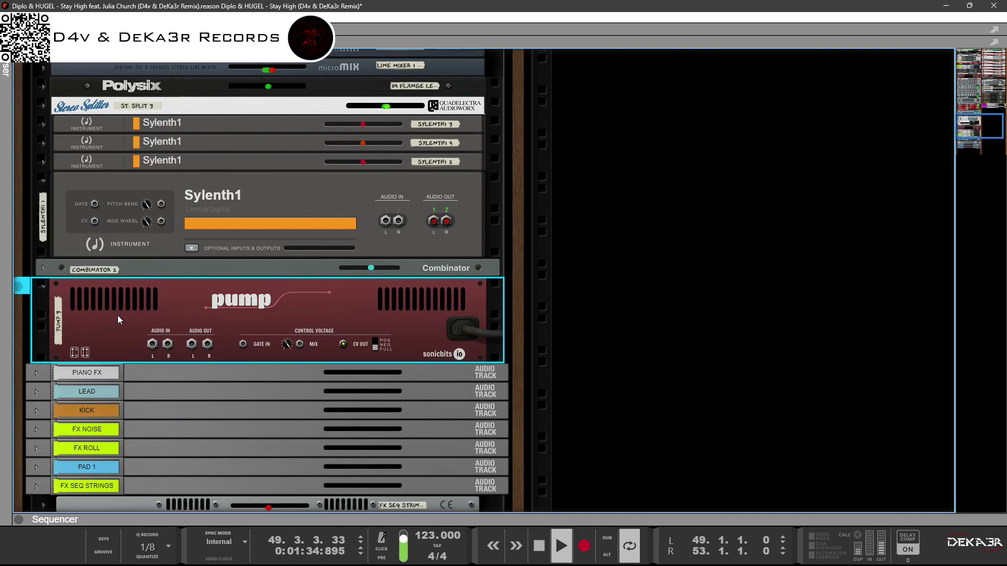
# Step: Copy Pump 3's patch from the front of the rack
pyautogui.press('Tab')
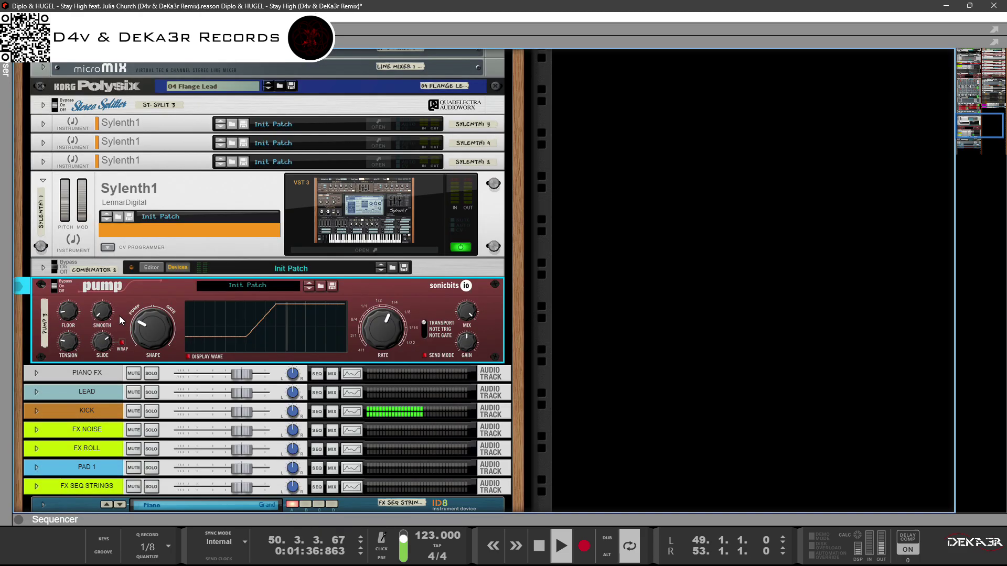
pyautogui.rightClick(138, 300)
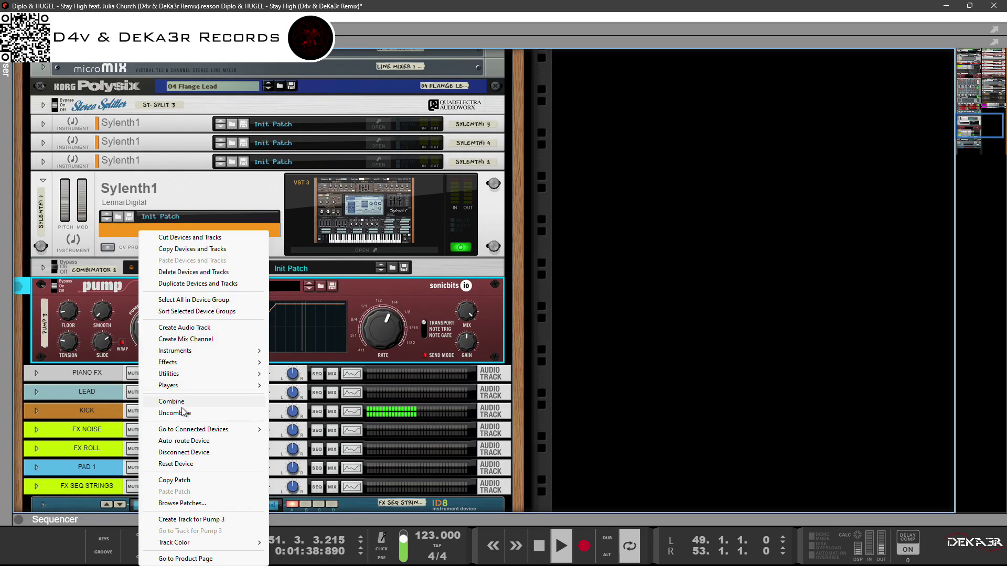
pyautogui.click(184, 482)
# Step: Find the sonicbits.io Pump Sidechain/Gate Effect in the effects browser and insert it between the DDL-1 delays and Line Mixer 1
pyautogui.scroll(10, 218, 375)
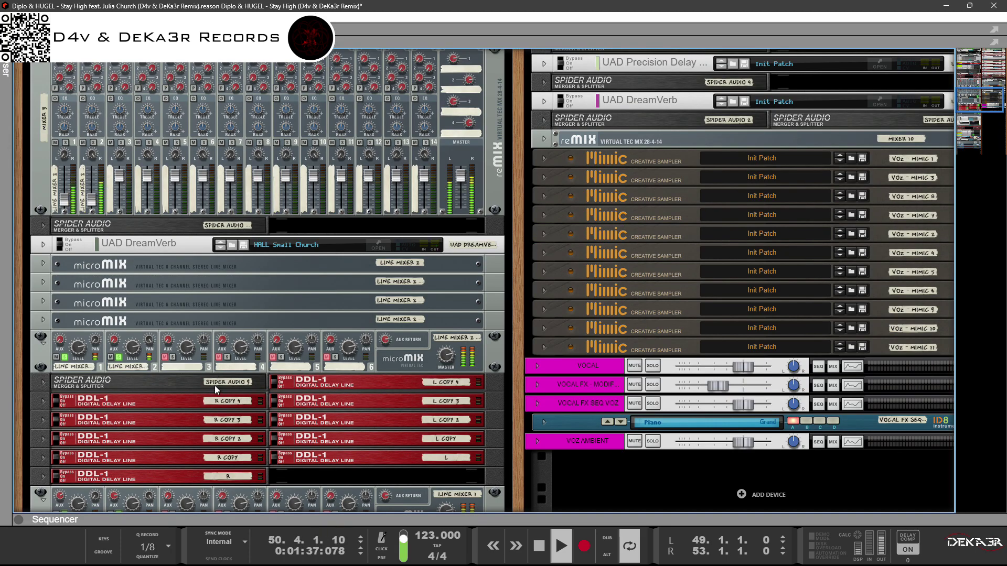
pyautogui.scroll(-5, 172, 370)
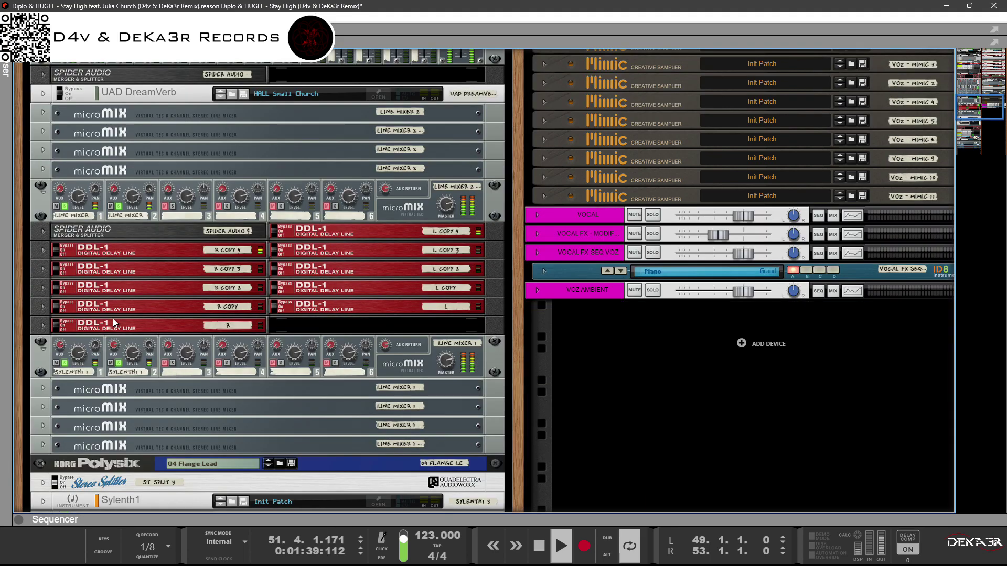
pyautogui.click(4, 68)
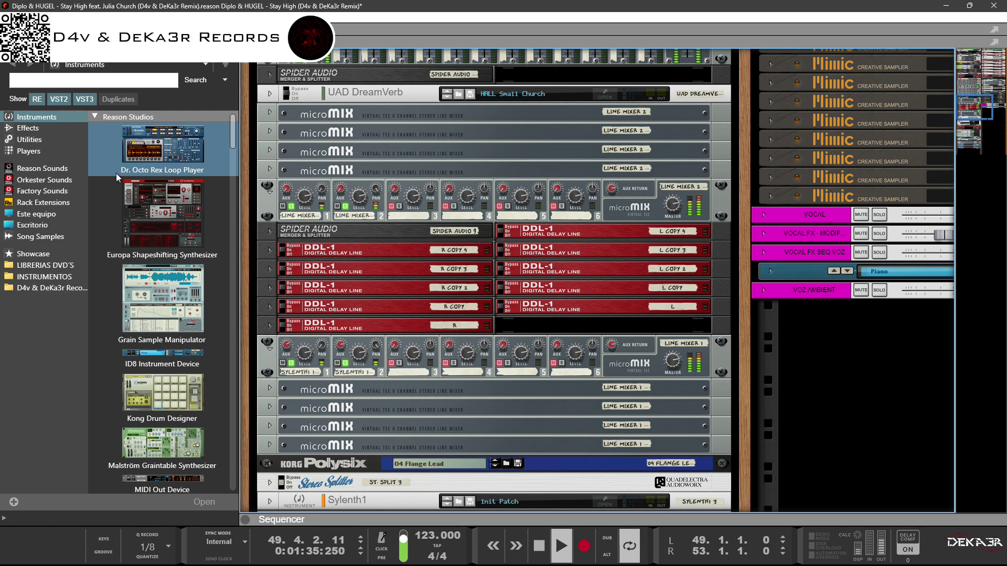
pyautogui.scroll(-4, 228, 215)
pyautogui.scroll(-10, 228, 213)
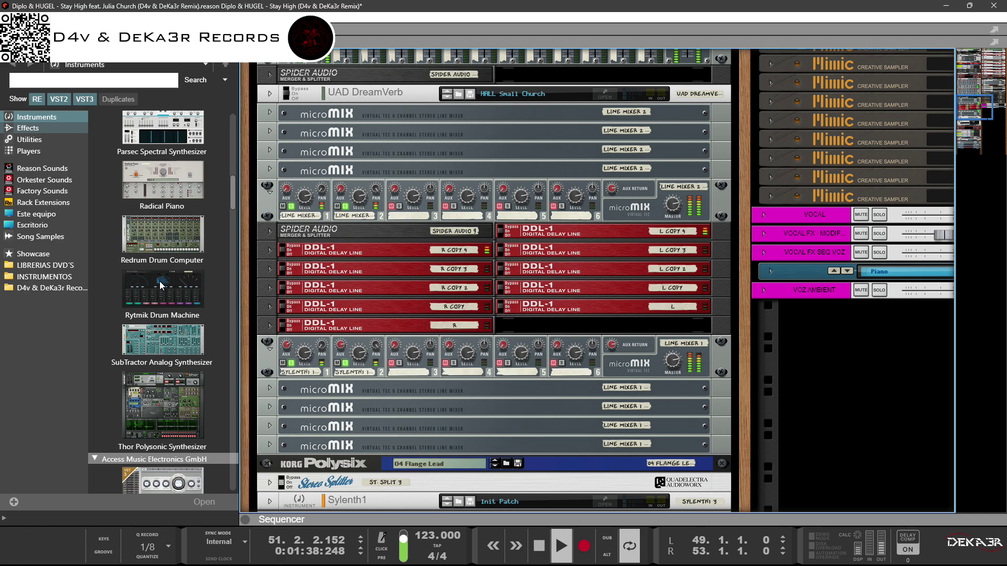
pyautogui.scroll(-12, 160, 285)
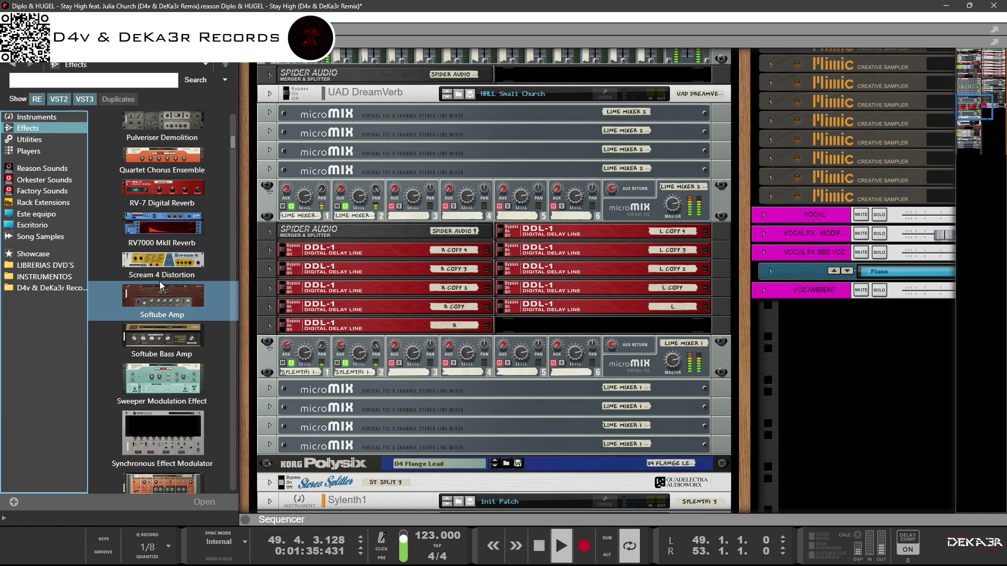
pyautogui.scroll(-15, 160, 281)
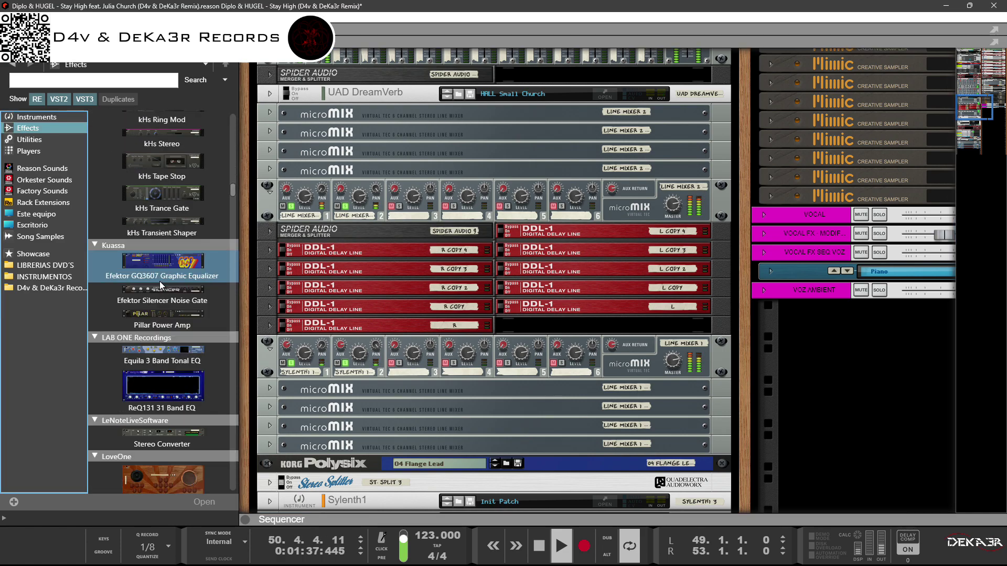
pyautogui.scroll(-15, 159, 281)
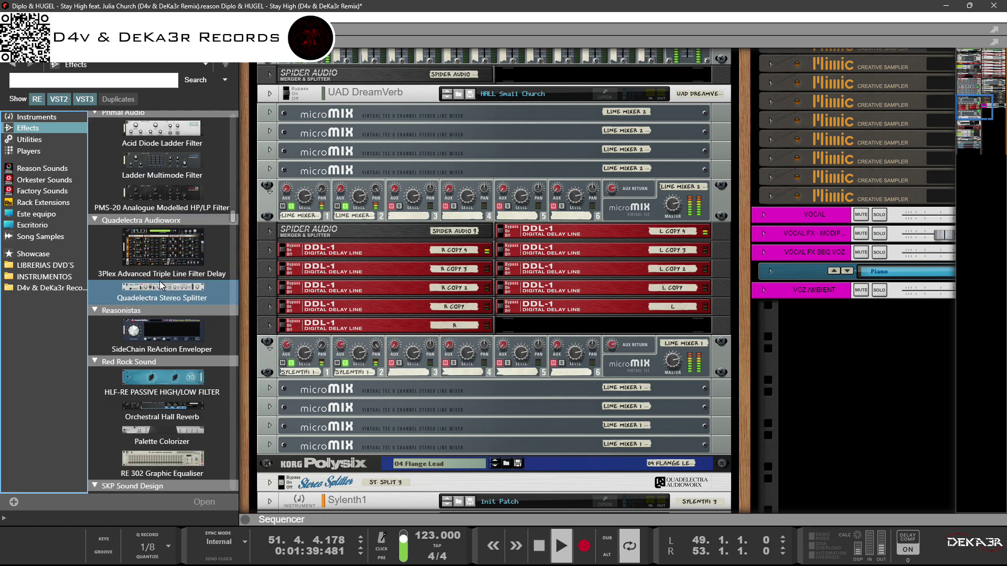
pyautogui.scroll(-12, 159, 281)
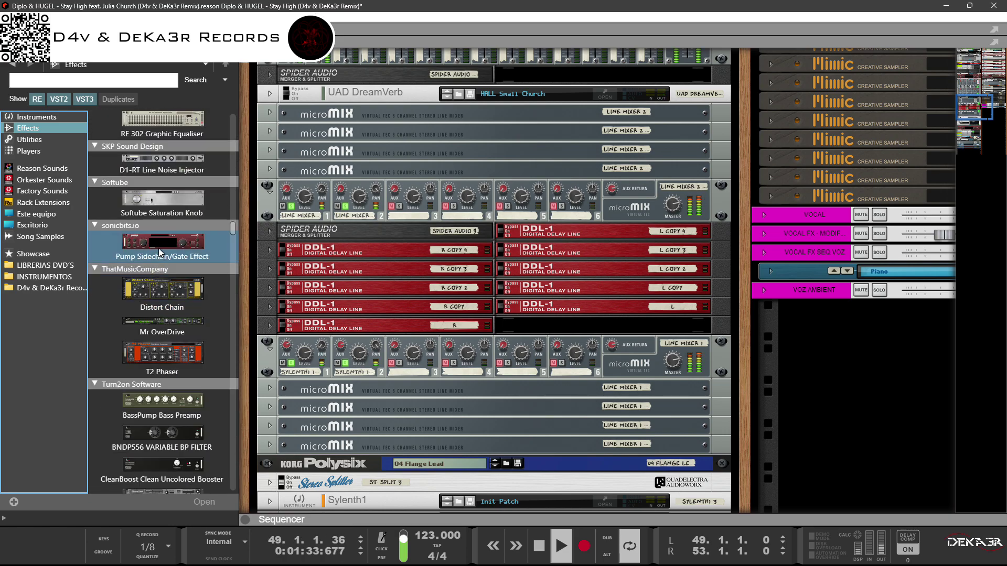
pyautogui.moveTo(159, 253); pyautogui.dragTo(398, 340)
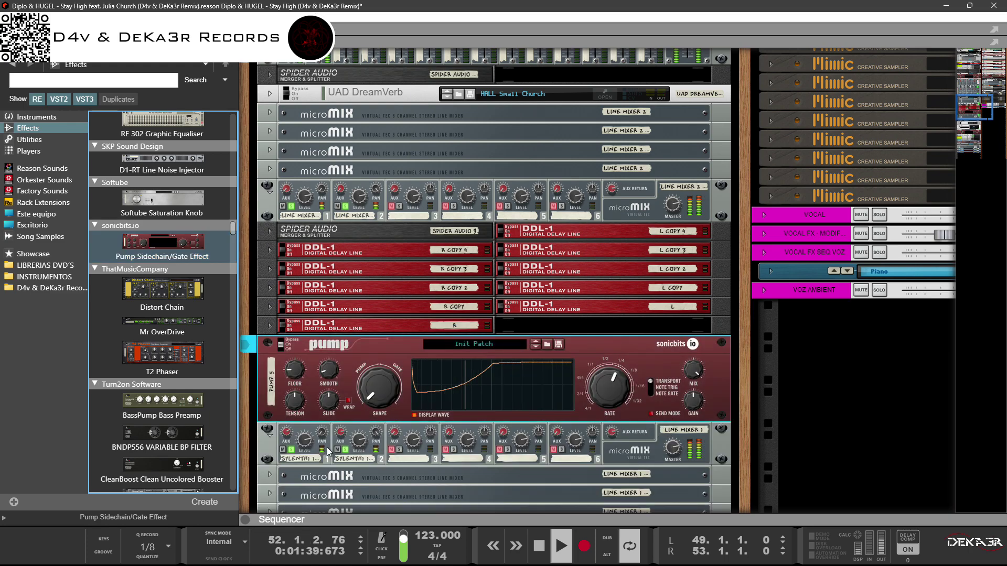
# Step: Route Line Mixer 1's master output through the new Pump 5's audio input and output on to Line Mixer 2
pyautogui.click(347, 452)
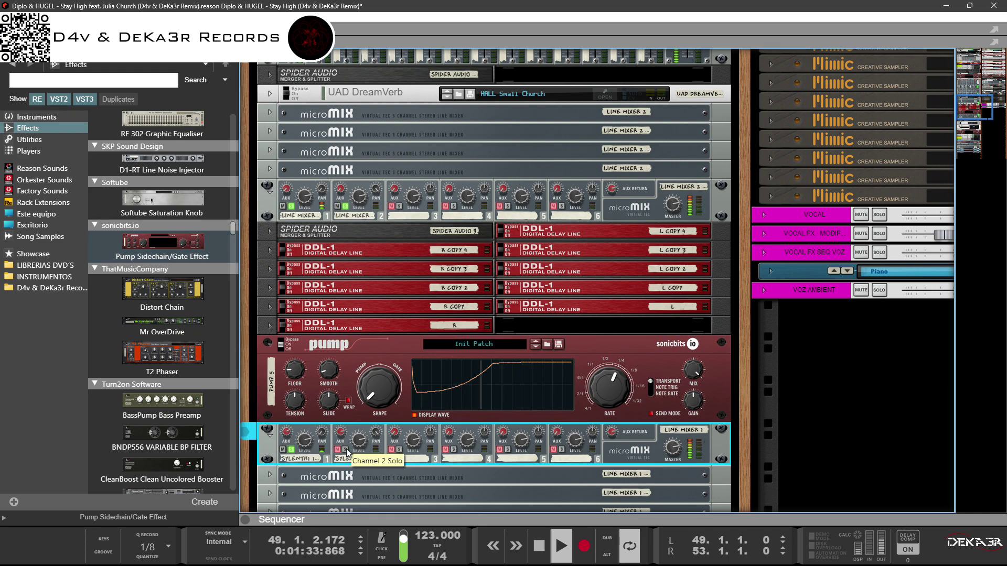
pyautogui.click(347, 450)
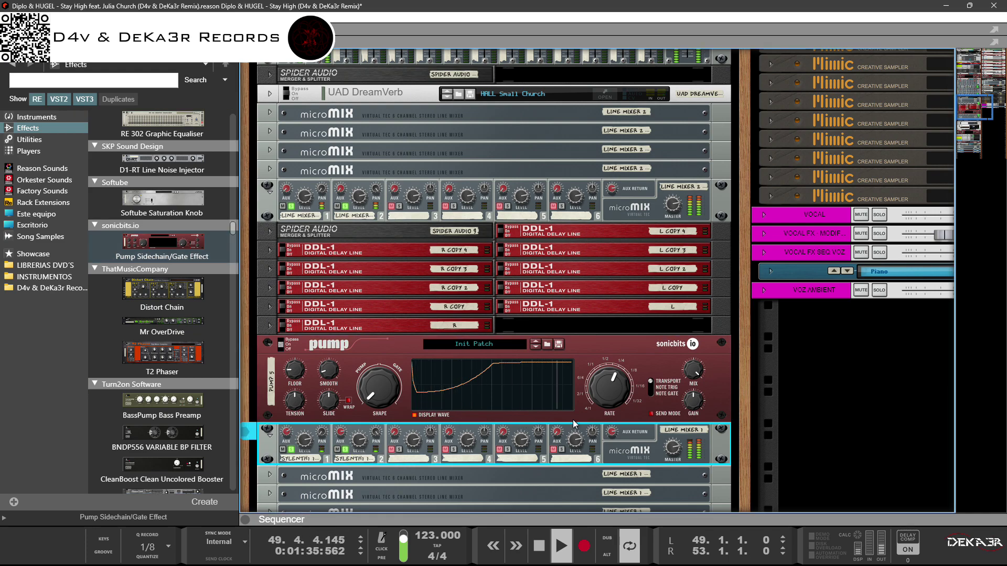
pyautogui.press('Tab')
pyautogui.moveTo(677, 458); pyautogui.dragTo(418, 402)
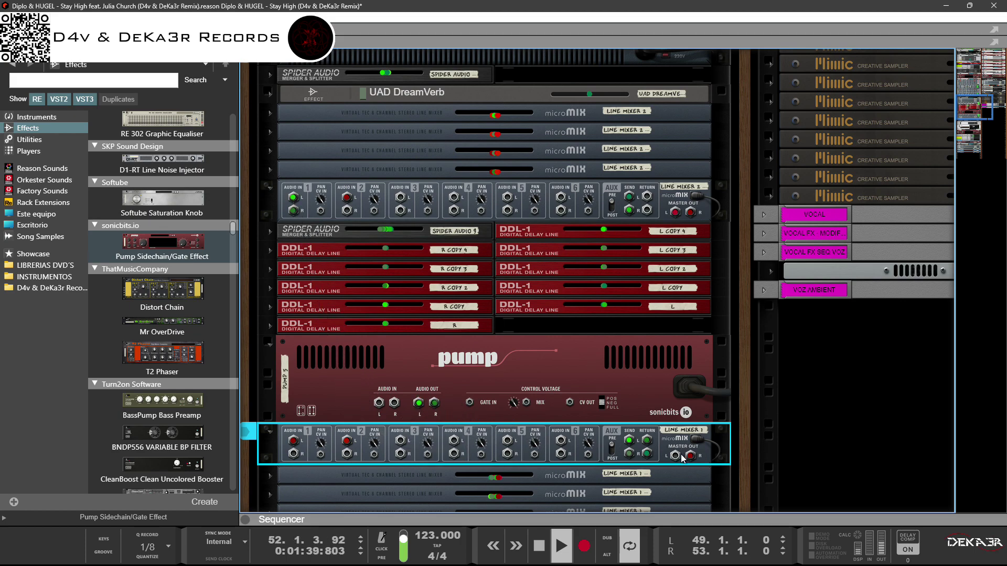
pyautogui.moveTo(683, 458)
pyautogui.mouseDown()
pyautogui.moveTo(427, 401)
pyautogui.moveTo(645, 511)
pyautogui.moveTo(674, 455)
pyautogui.mouseUp()
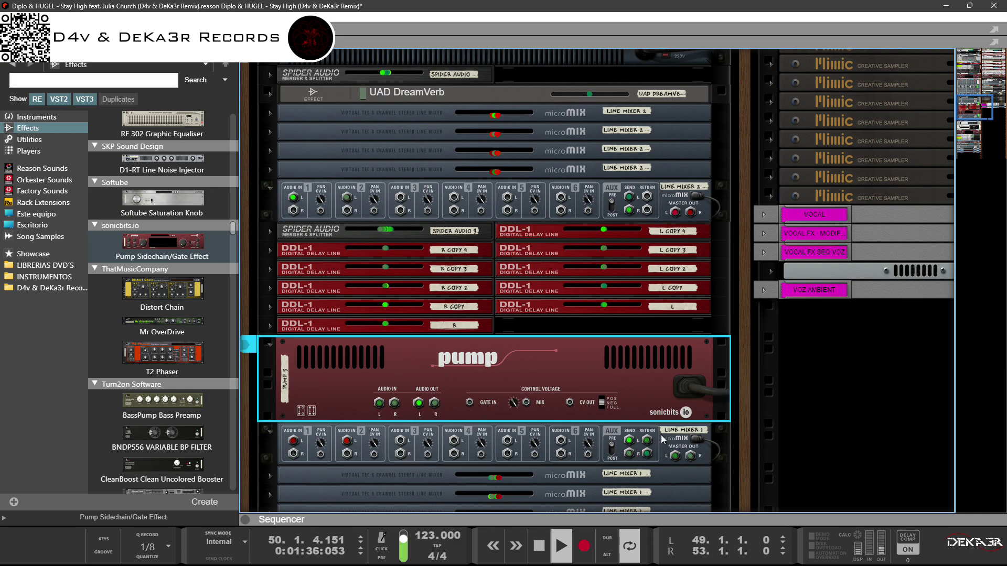
pyautogui.press('Tab')
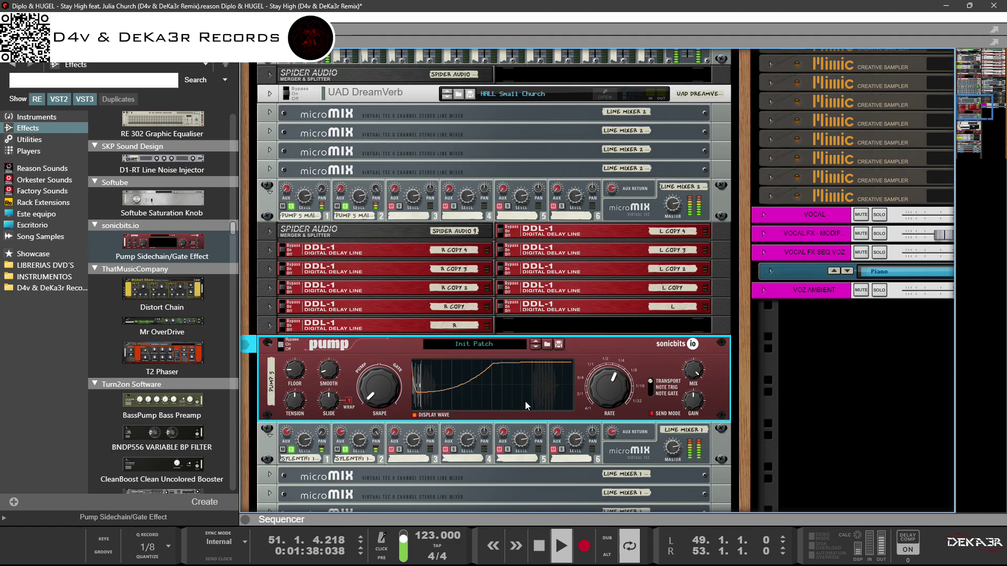
# Step: Paste the copied Pump 3 patch into Pump 5 and raise its Floor
pyautogui.rightClick(395, 349)
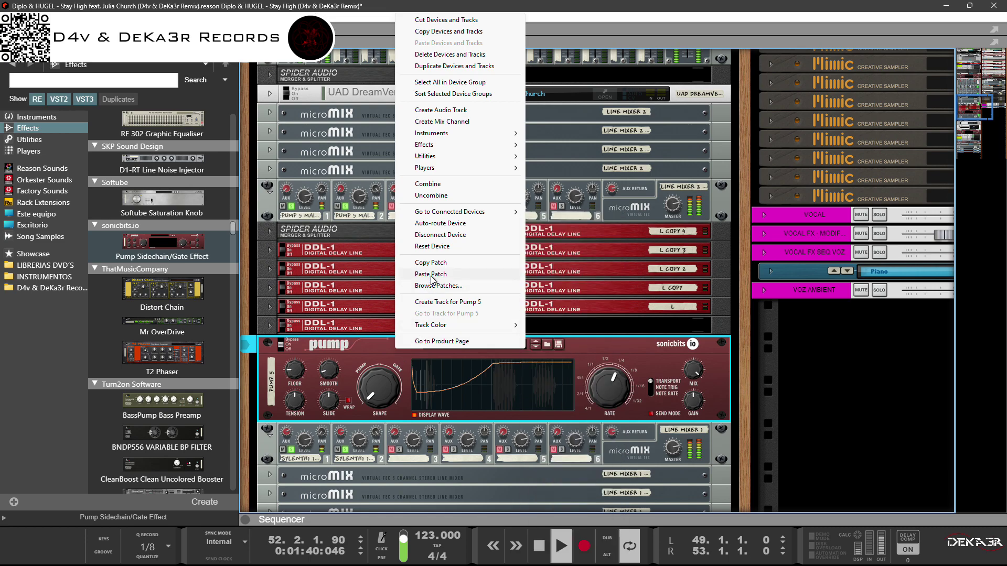
pyautogui.moveTo(438, 157)
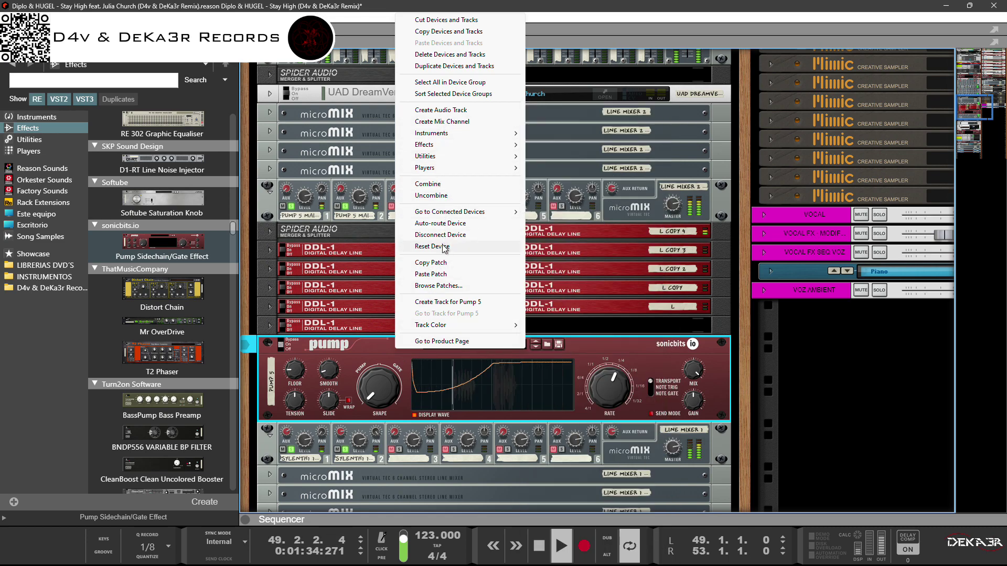
pyautogui.click(399, 301)
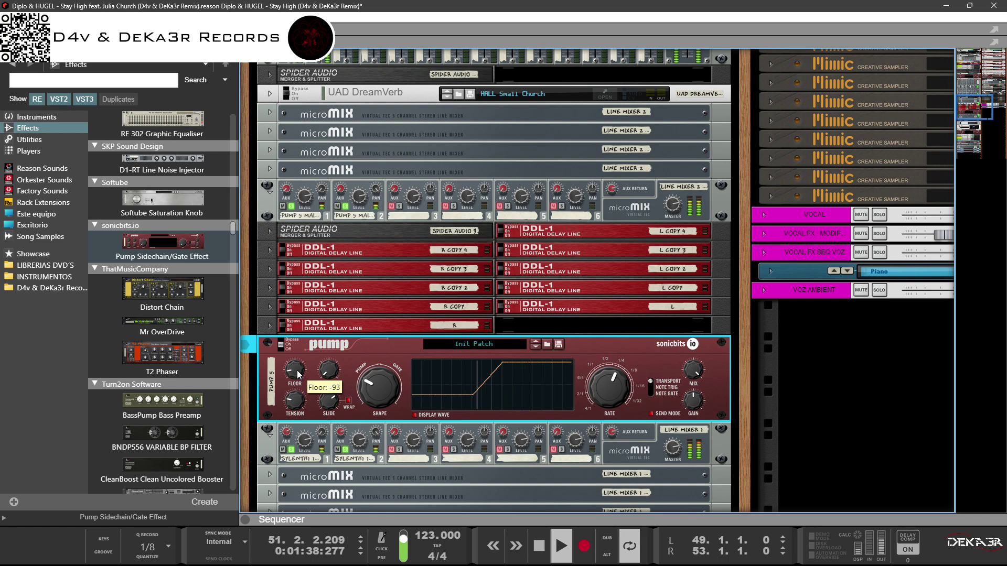
pyautogui.moveTo(300, 355); pyautogui.dragTo(311, 314)
# Step: Set Mixer 3's channel 2 level CV amount to 0 and toggle Pump 5's CV Out polarity switch on the rack's rear
pyautogui.scroll(5, 314, 238)
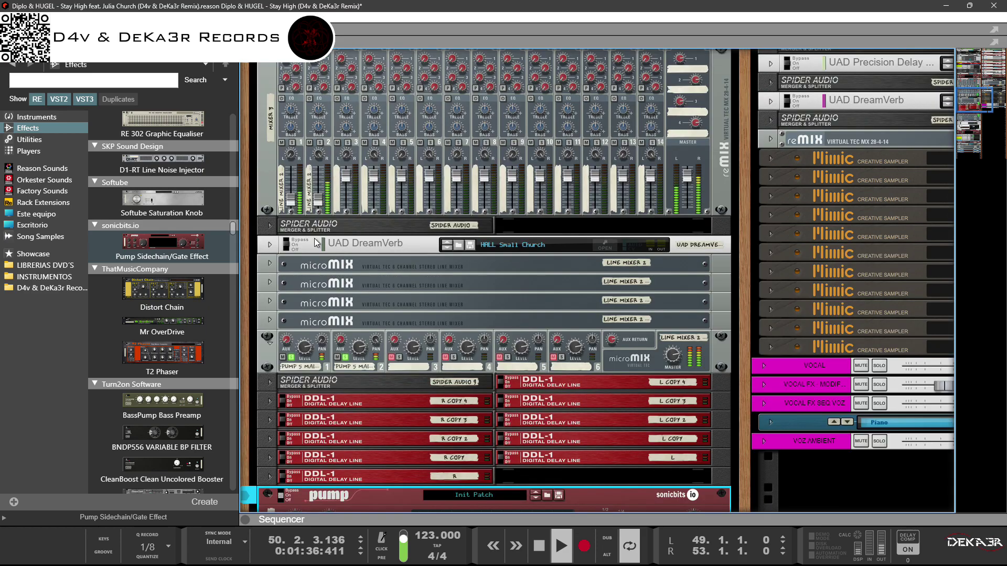
pyautogui.press('Tab')
pyautogui.click(314, 124)
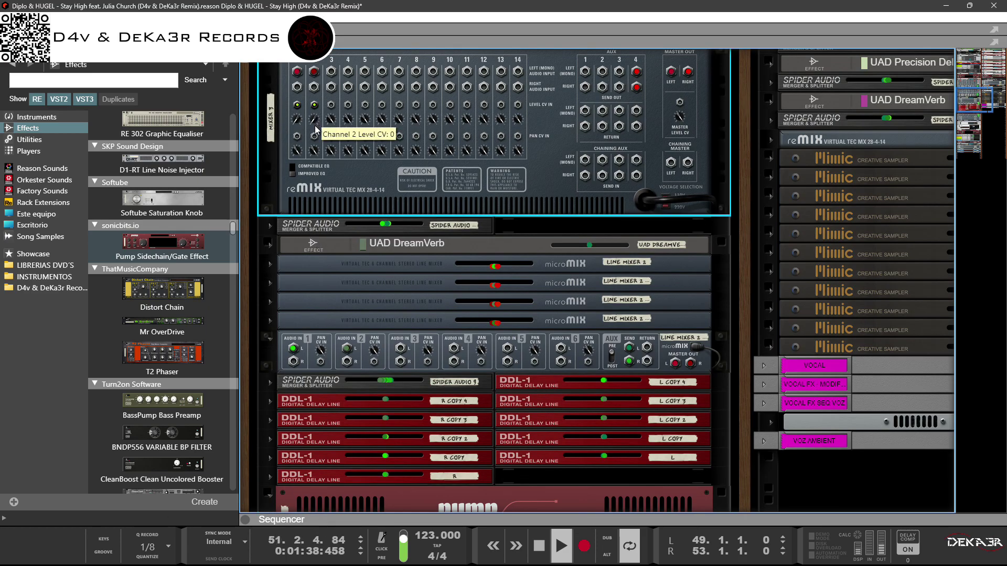
pyautogui.scroll(-3, 327, 191)
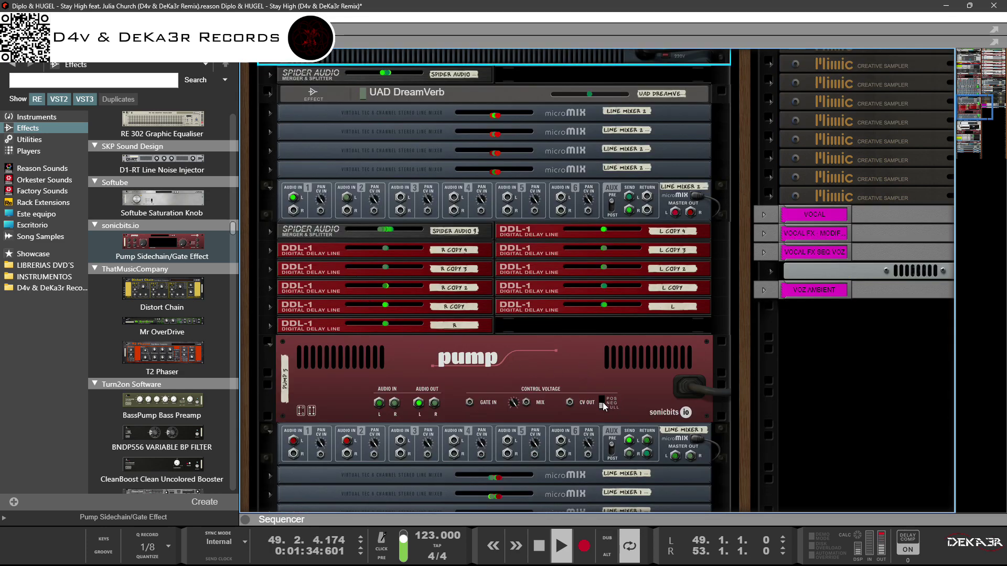
pyautogui.click(603, 401)
pyautogui.click(603, 402)
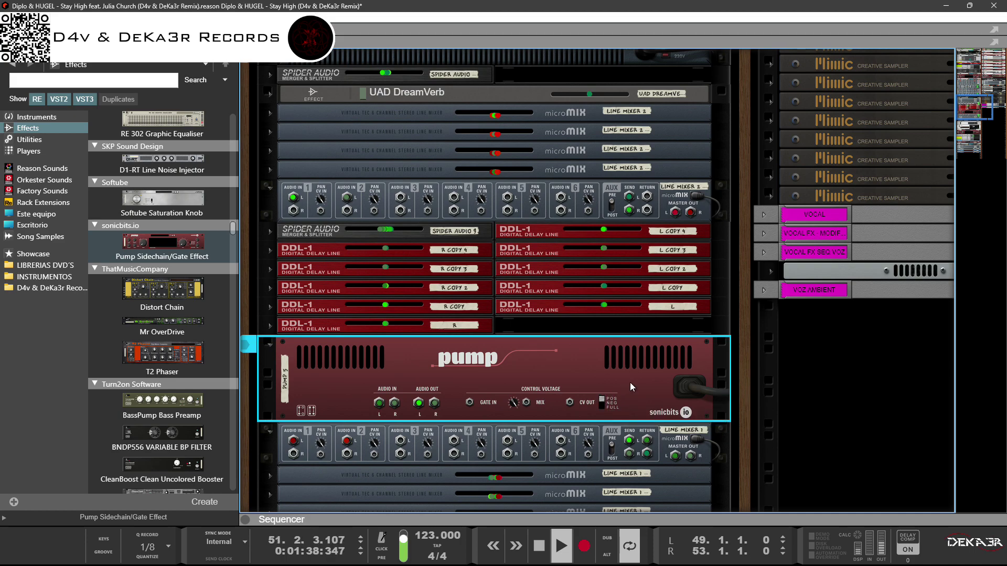
pyautogui.press('Tab')
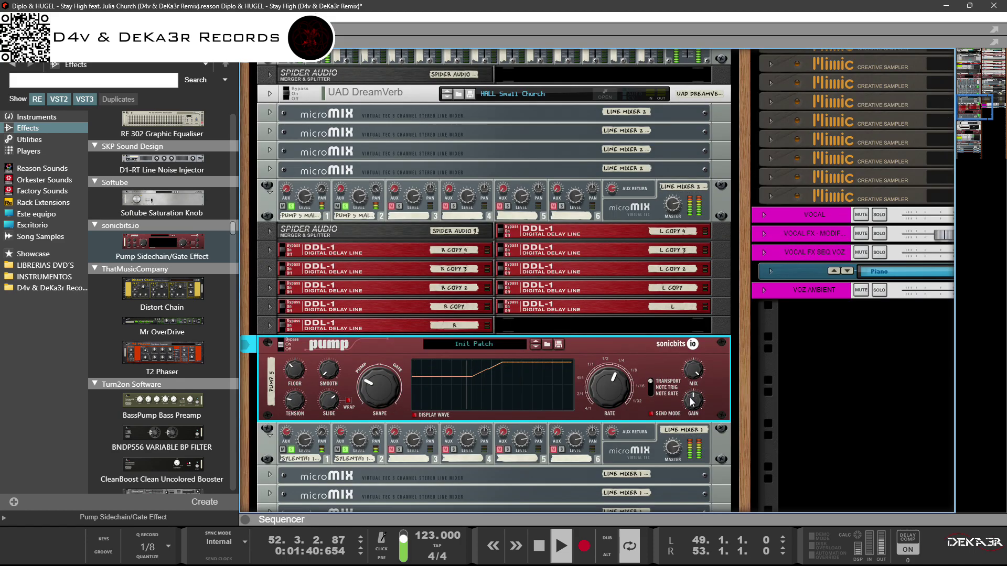
# Step: Adjust Pump 5's Gain and Mix knobs while the lead plays
pyautogui.moveTo(693, 400); pyautogui.dragTo(680, 459)
pyautogui.moveTo(680, 458); pyautogui.dragTo(701, 352)
pyautogui.moveTo(694, 370); pyautogui.dragTo(696, 477)
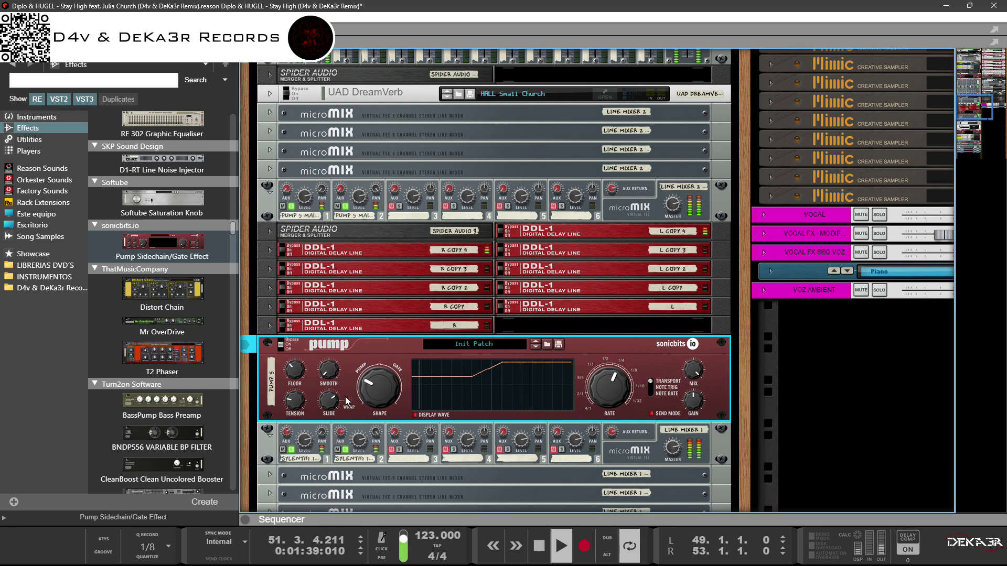
# Step: Set Pump 5's Smoothing to 100 and lower its Floor for deeper ducking
pyautogui.moveTo(329, 370); pyautogui.dragTo(326, 407)
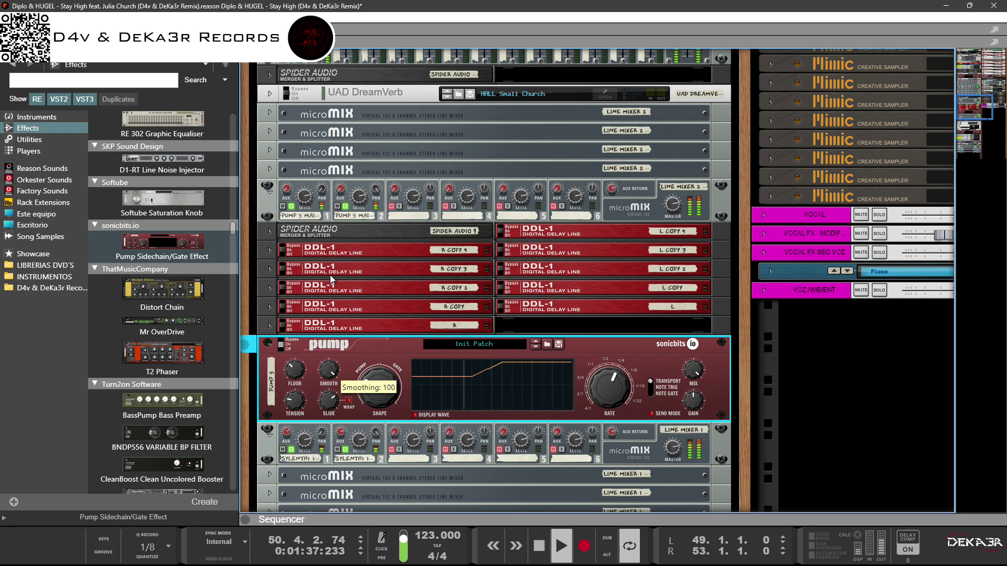
pyautogui.moveTo(294, 370); pyautogui.dragTo(287, 404)
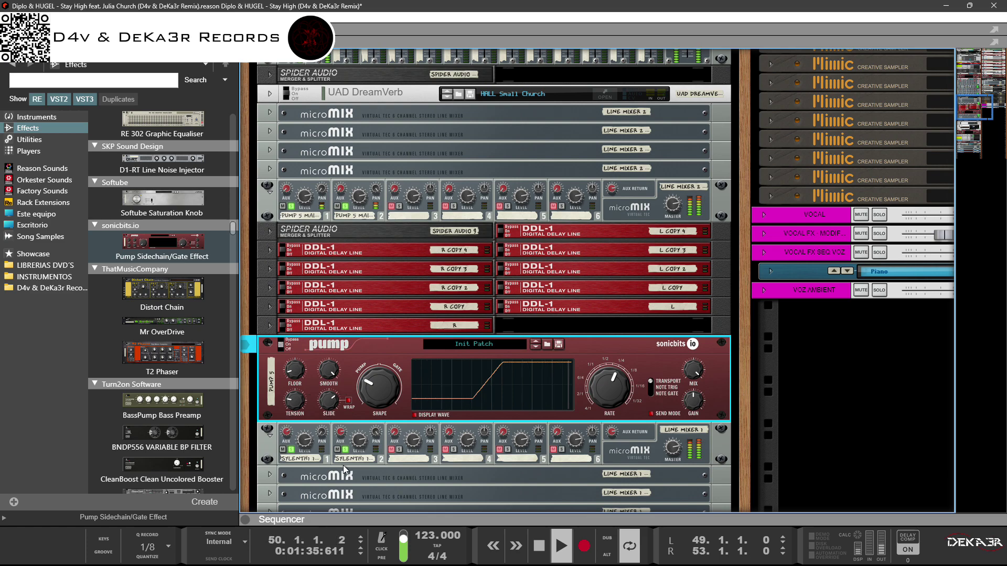
pyautogui.moveTo(301, 374)
pyautogui.mouseDown()
pyautogui.moveTo(296, 362)
pyautogui.moveTo(298, 381)
pyautogui.mouseUp()
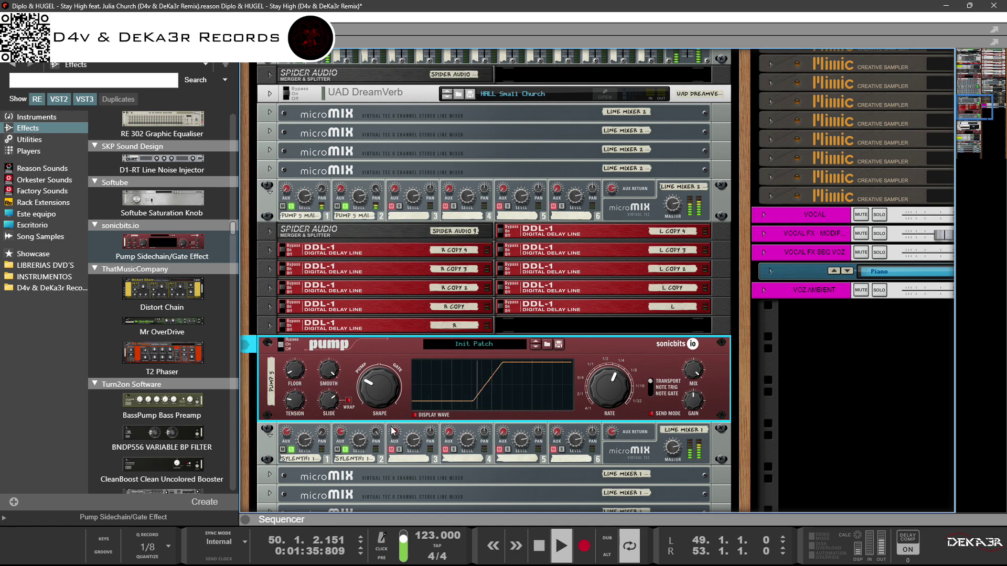
# Step: Lower Pump 5's Gain to -3.2 dB and collapse the device
pyautogui.scroll(6, 391, 430)
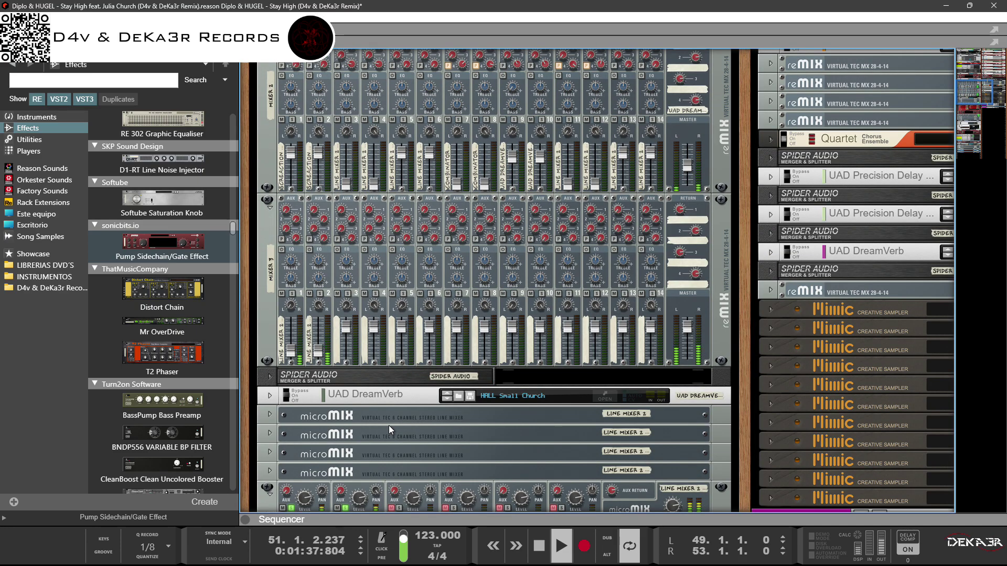
pyautogui.scroll(-5, 389, 426)
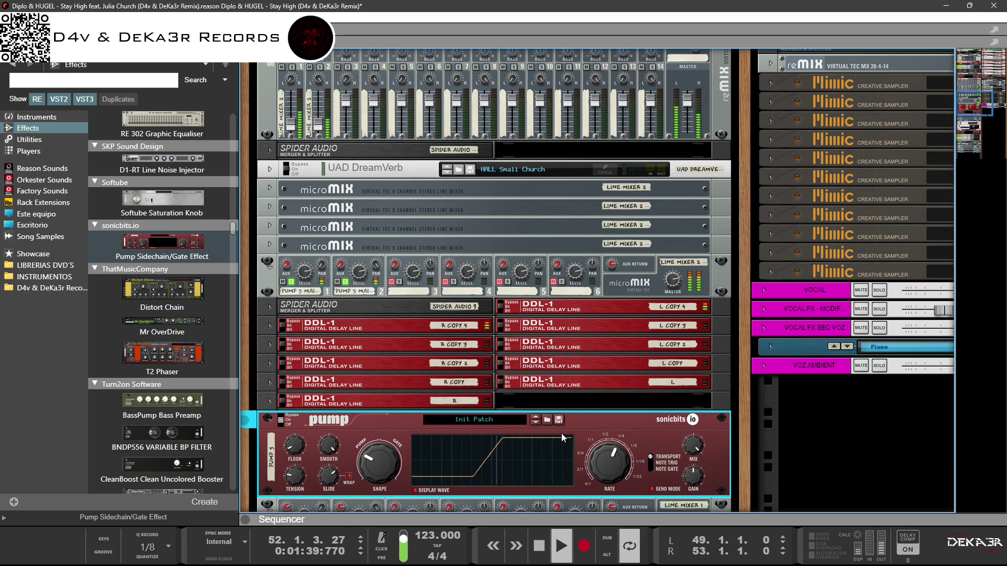
pyautogui.moveTo(697, 483)
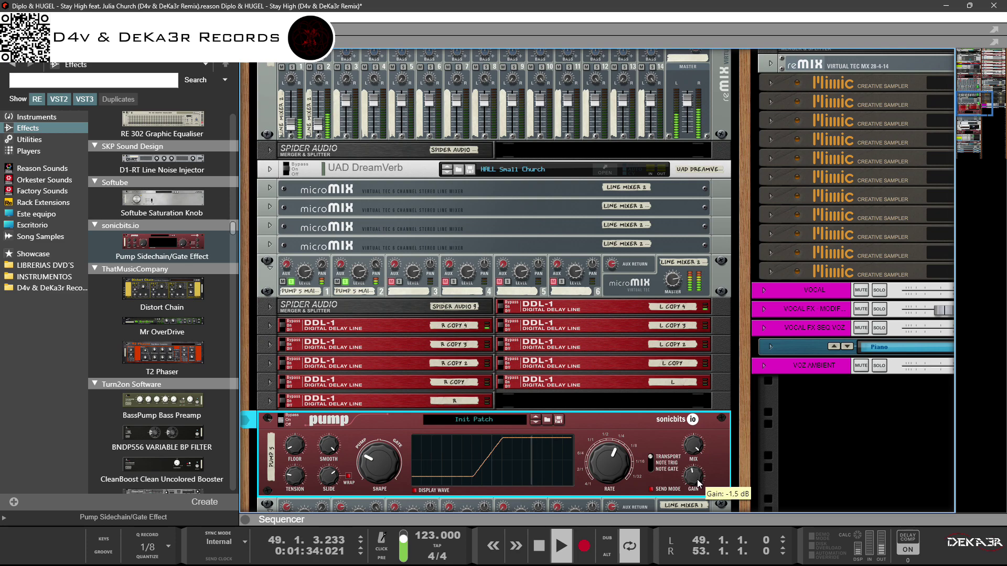
pyautogui.scroll(-2, 697, 483)
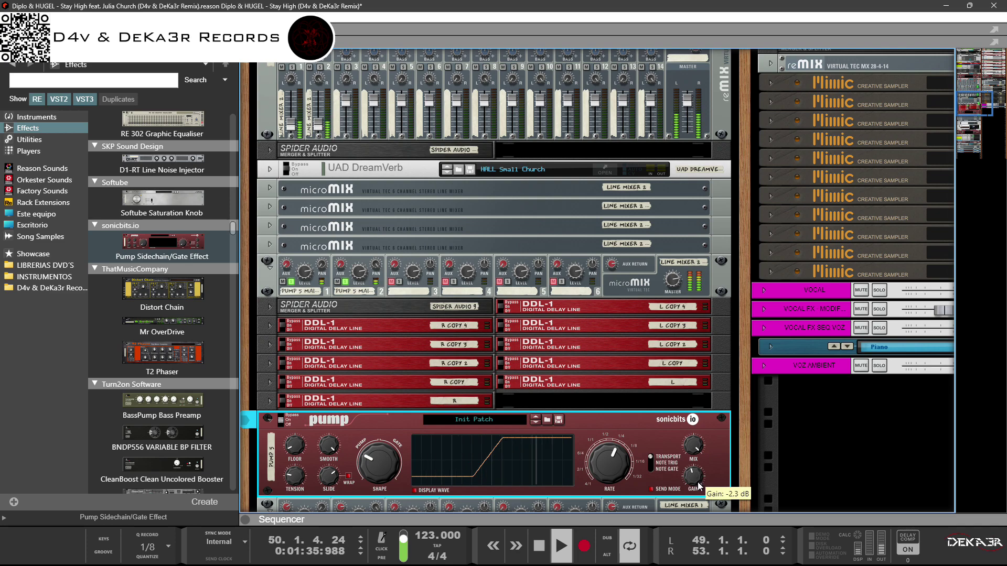
pyautogui.scroll(-1, 697, 485)
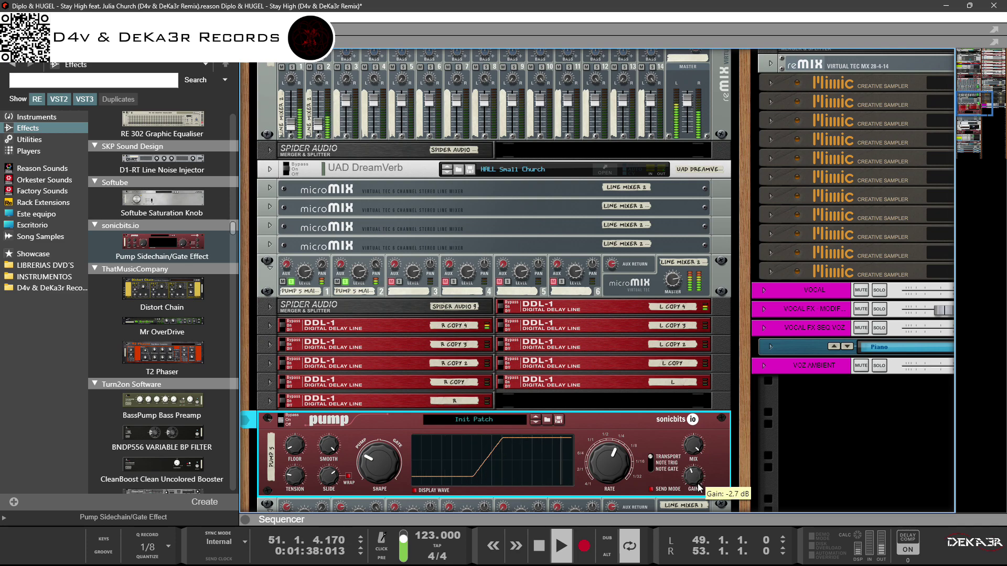
pyautogui.scroll(-1, 698, 486)
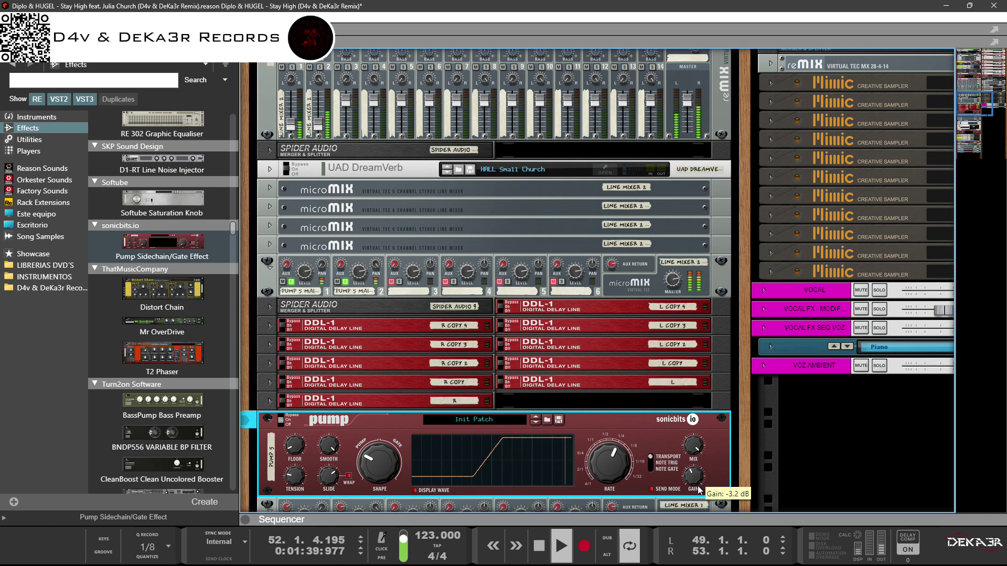
pyautogui.click(268, 419)
# Step: Enlarge the sequencer area to show the Sylenth1 and Flange Lead tracks, and save the song
pyautogui.scroll(-3, 424, 477)
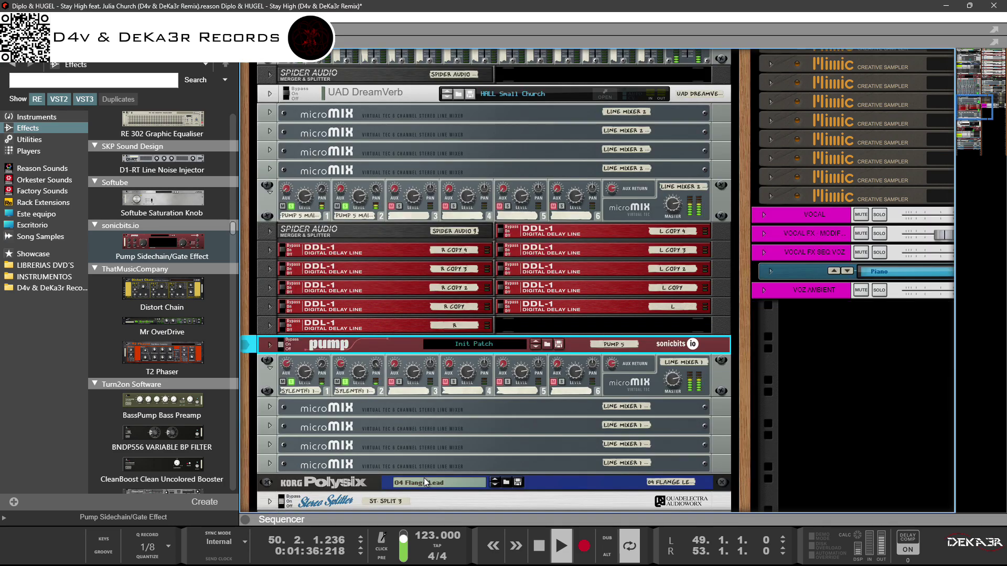
pyautogui.scroll(9, 424, 477)
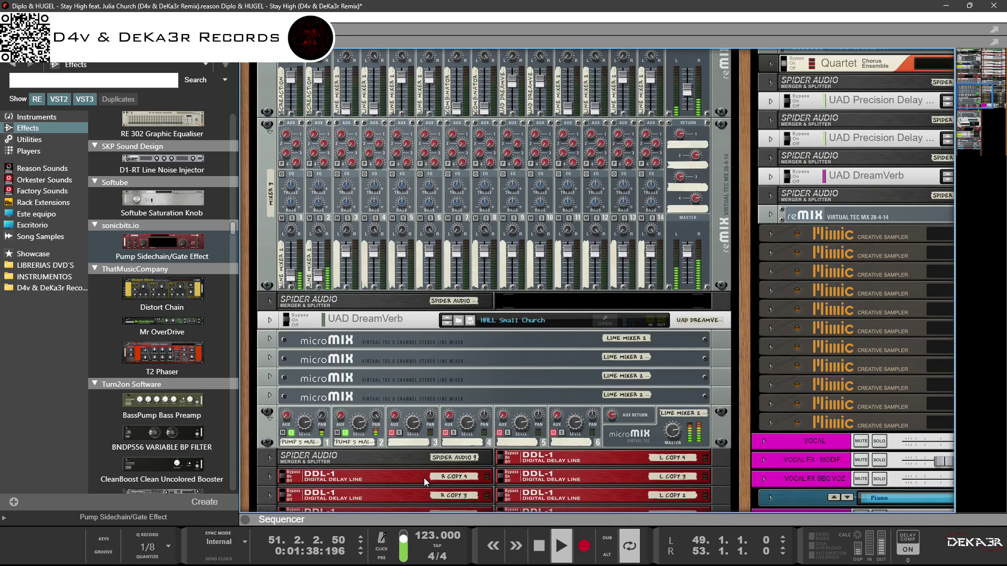
pyautogui.scroll(-20, 423, 478)
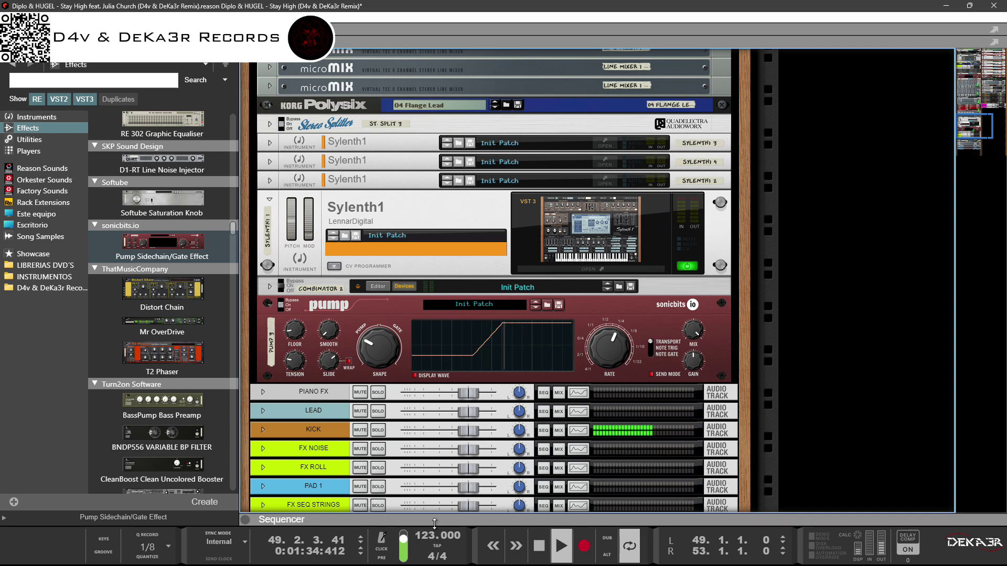
pyautogui.moveTo(441, 520); pyautogui.dragTo(447, 256)
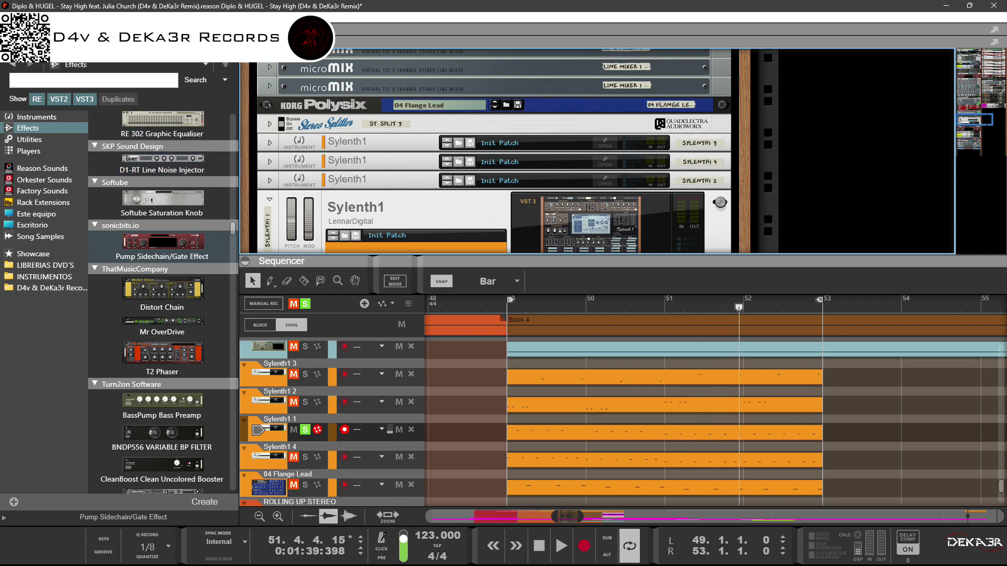
pyautogui.click(10, 18)
pyautogui.click(39, 97)
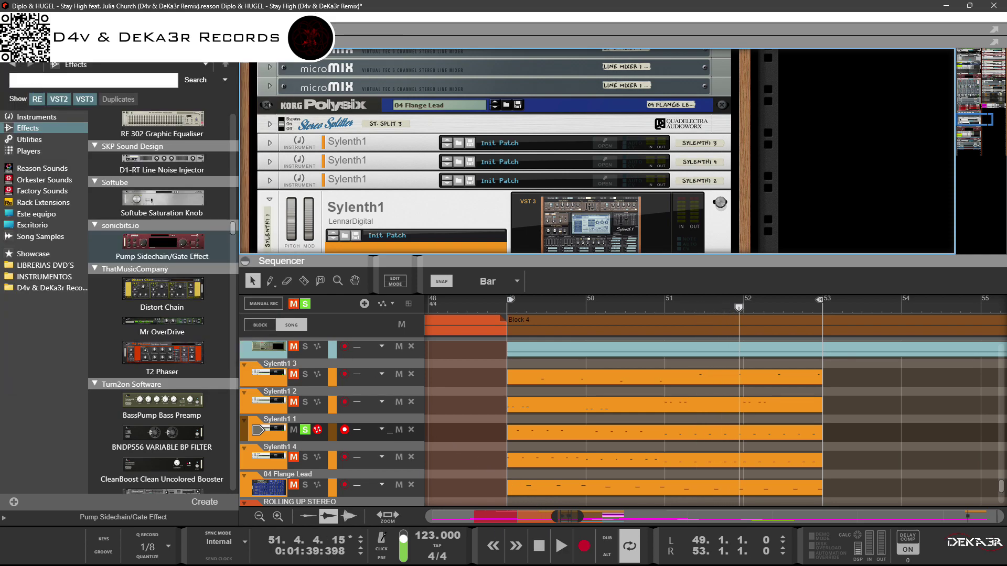